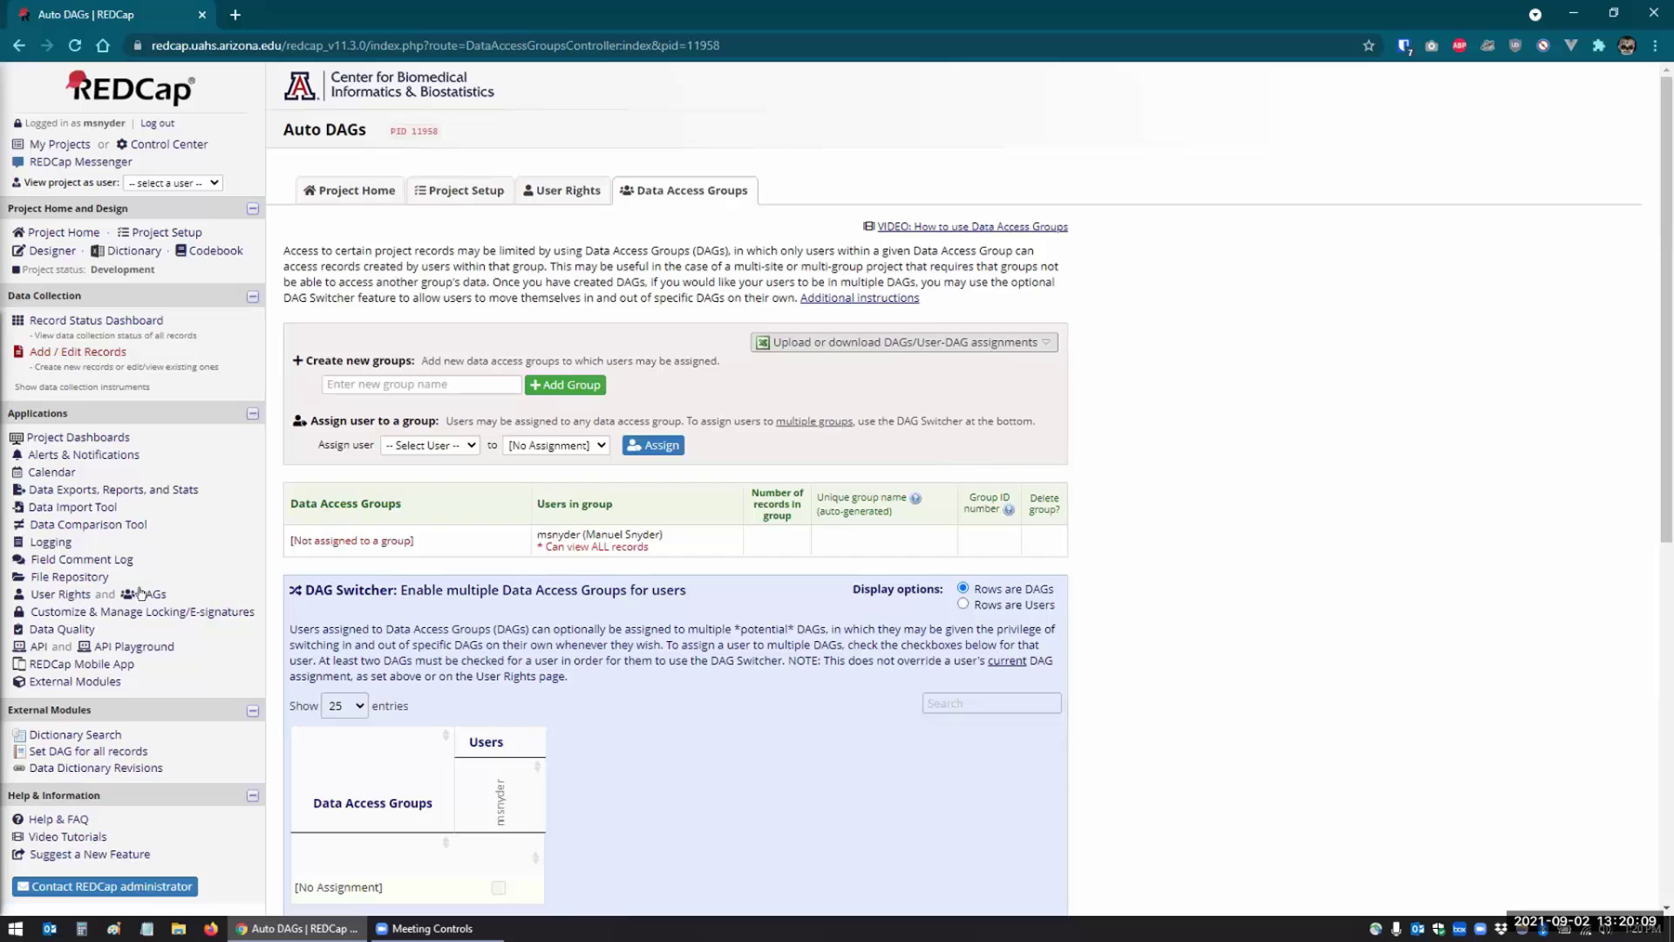
- Add a data access group named Tucson, then glance at the Assign user list without choosing
left_click(382, 384)
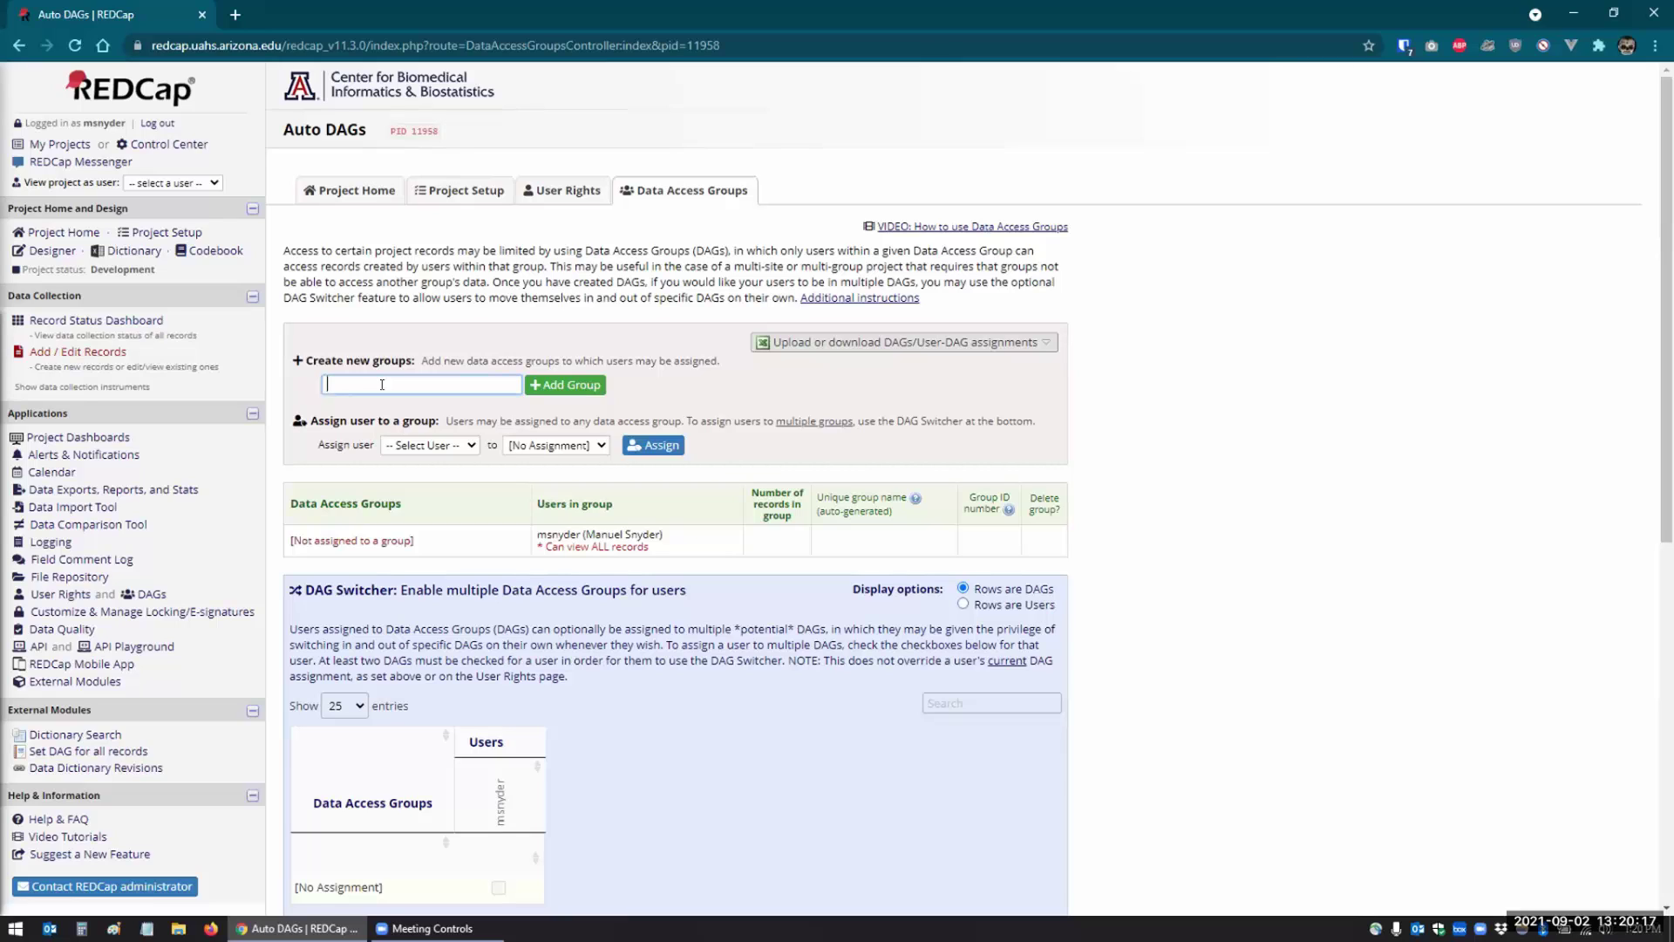
type("Tucson")
left_click(538, 386)
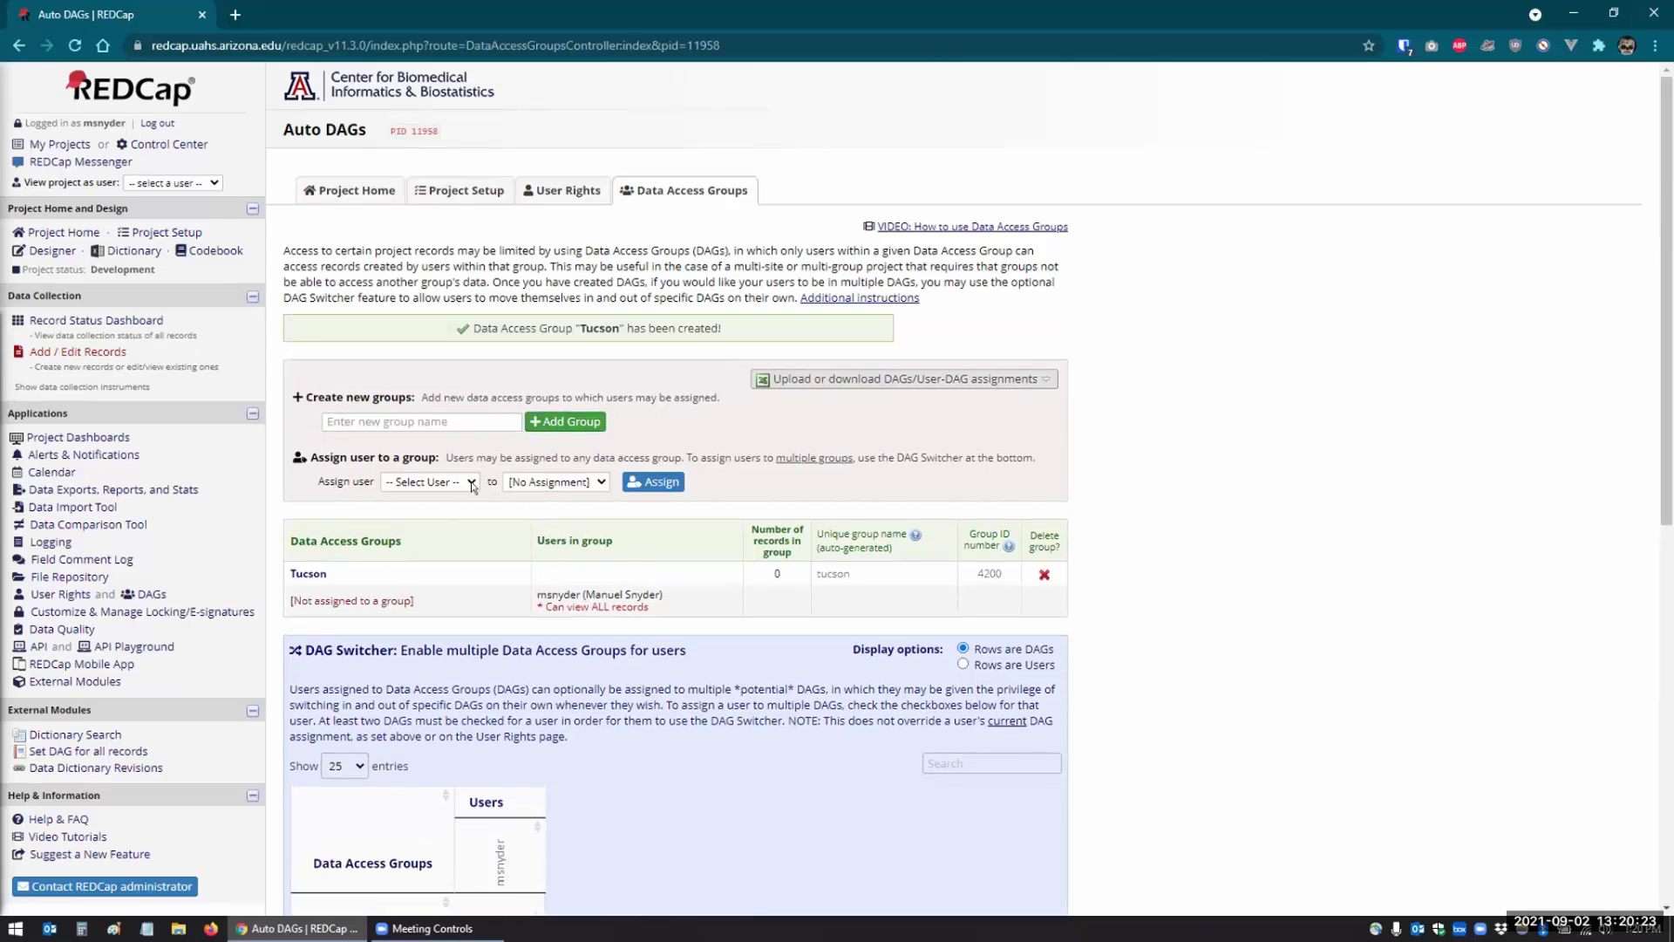
left_click(430, 480)
left_click(431, 480)
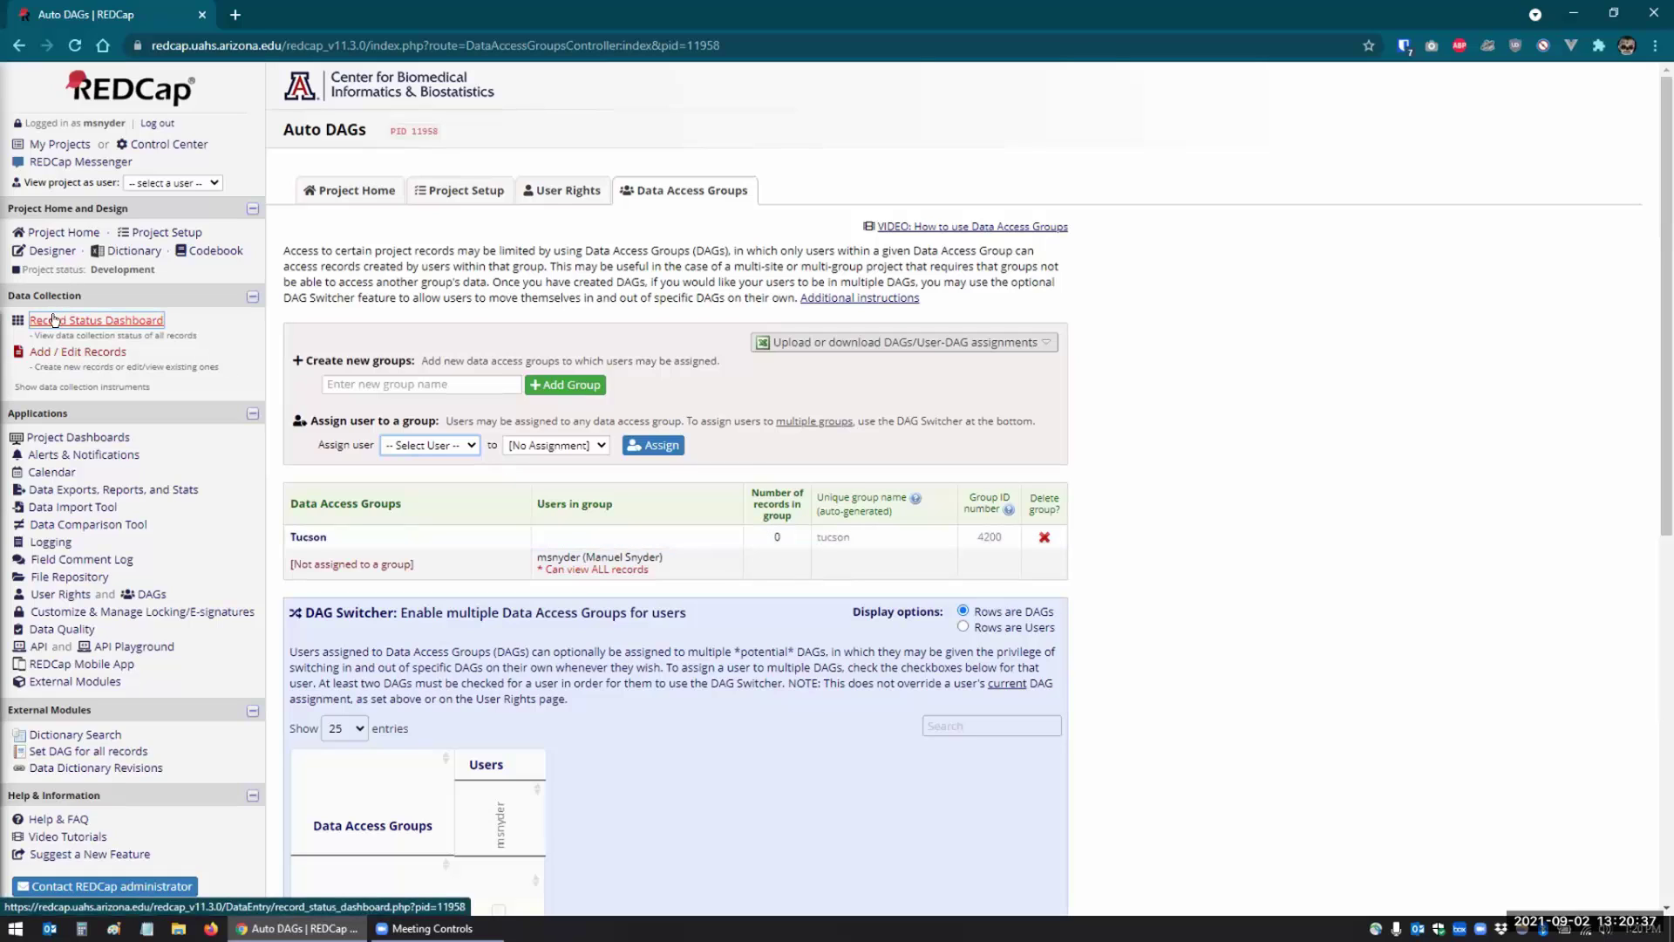
- Start a new record assigned to the Tucson group and save it despite blank required fields
left_click(52, 351)
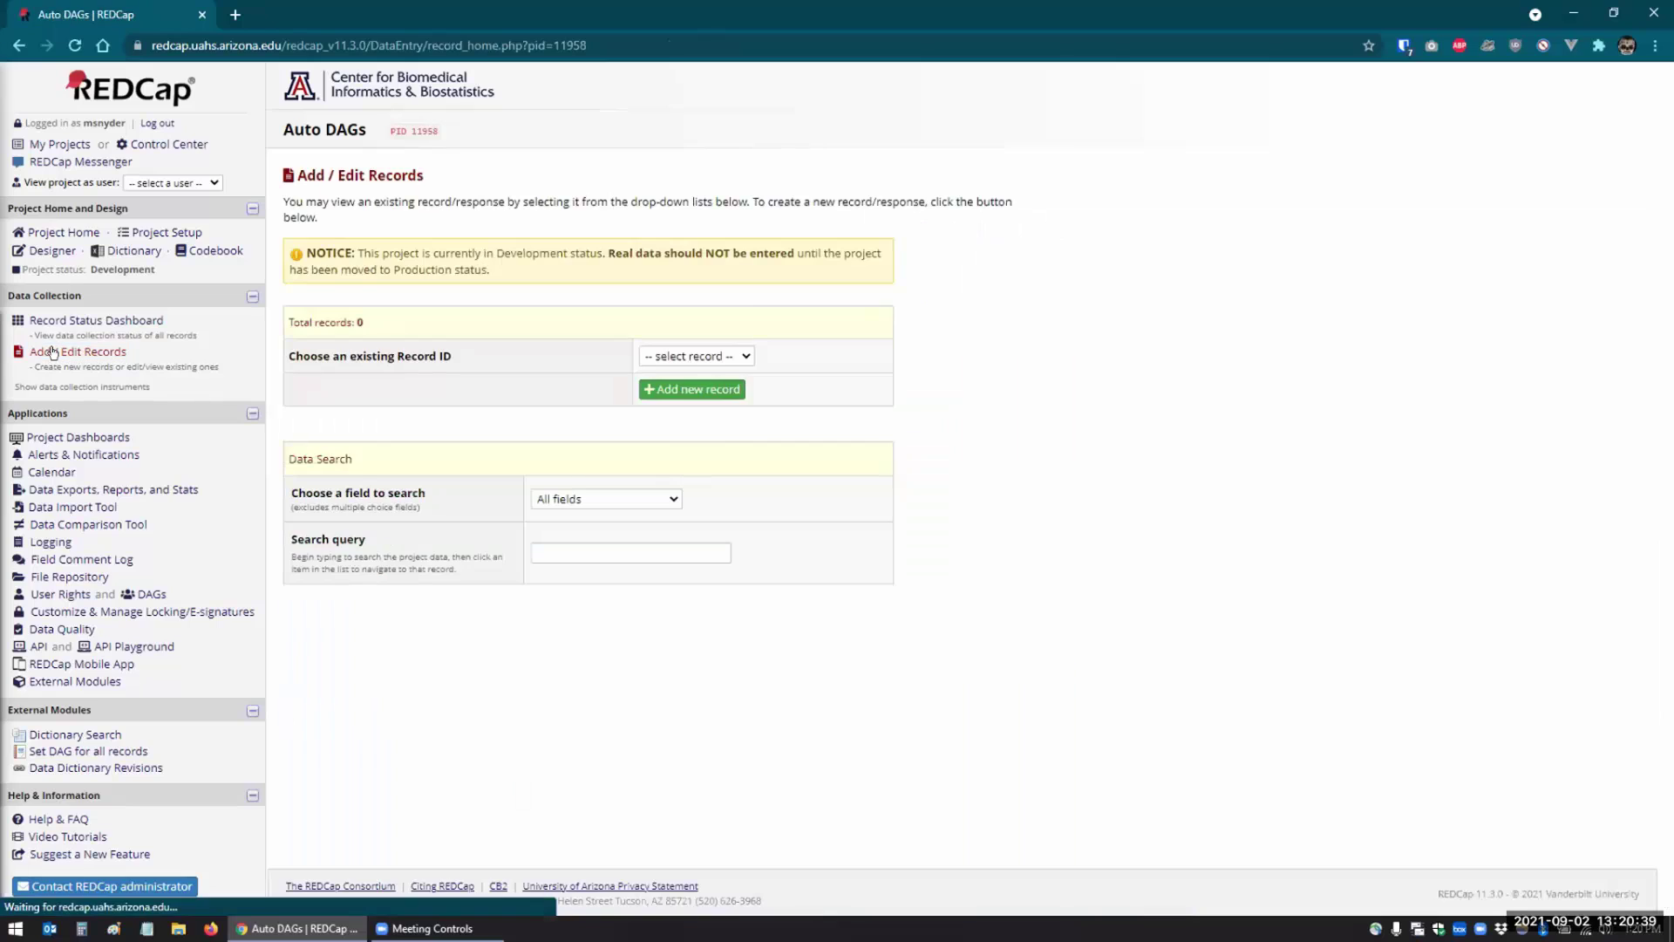
left_click(737, 389)
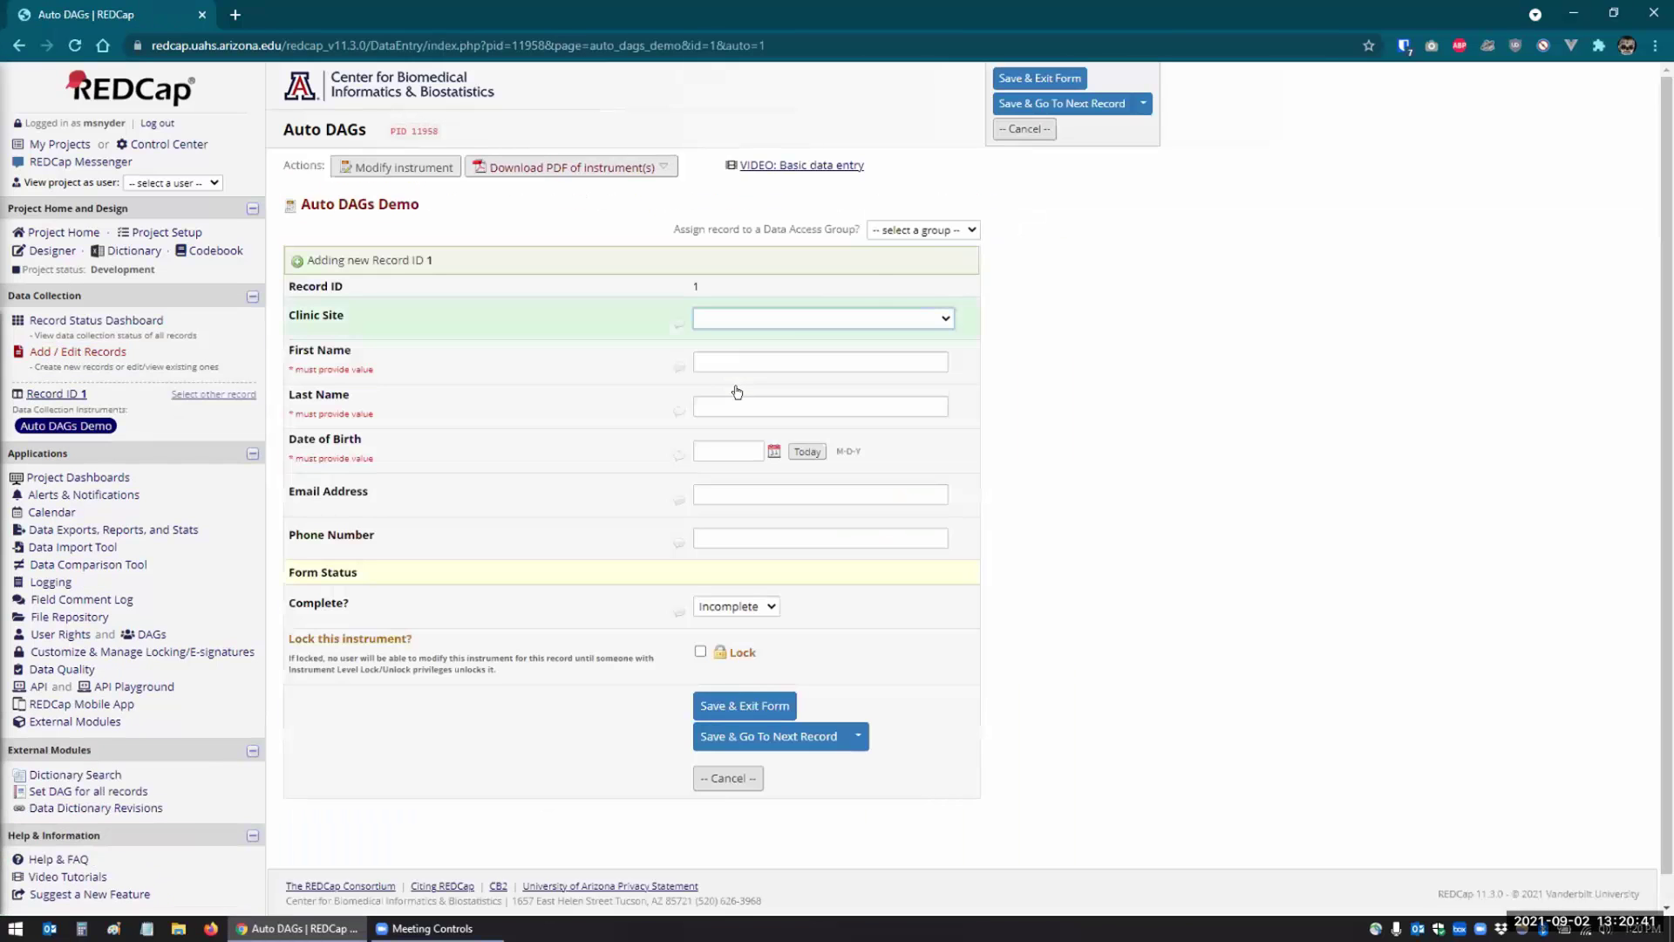
left_click(896, 230)
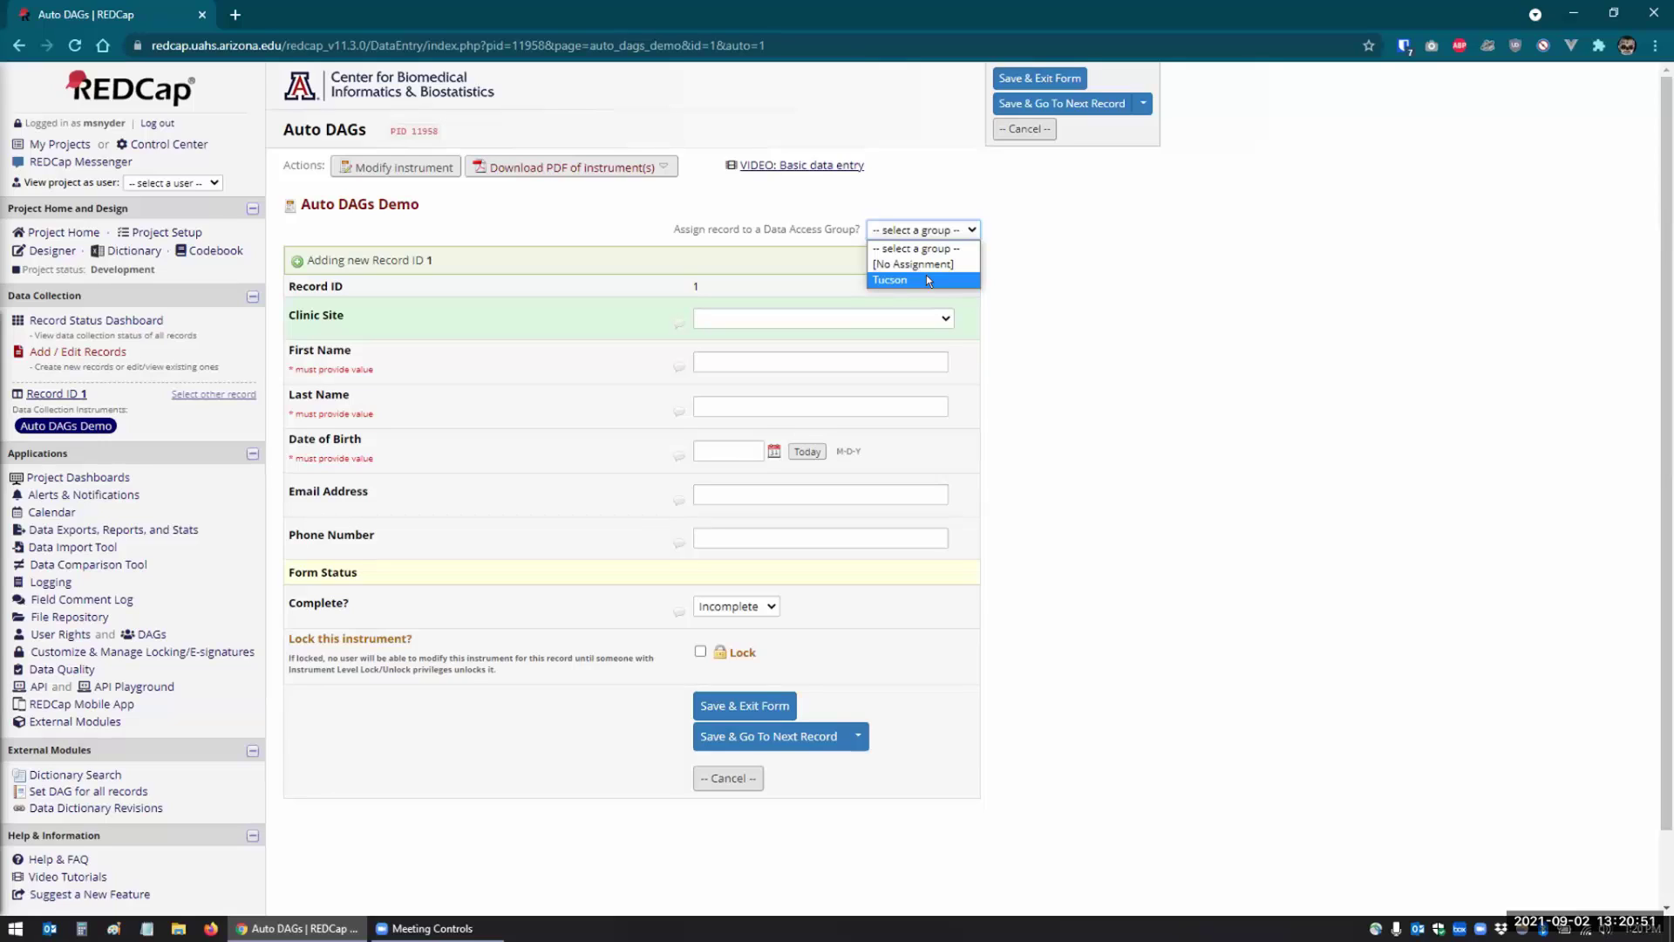
left_click(926, 277)
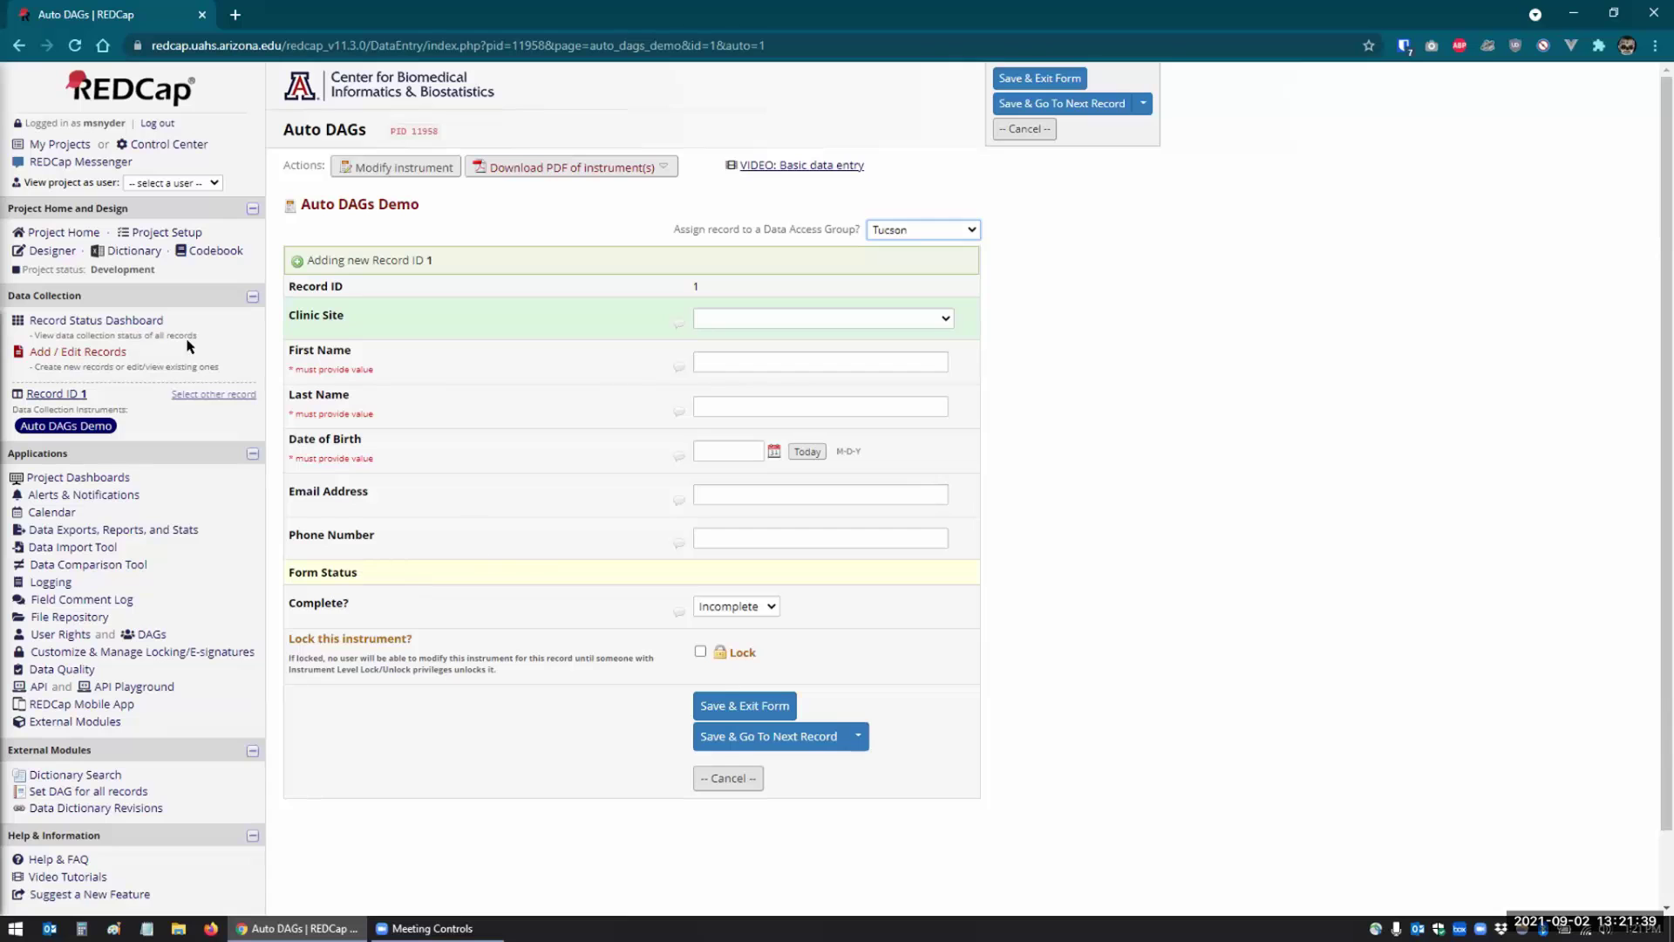
left_click(37, 249)
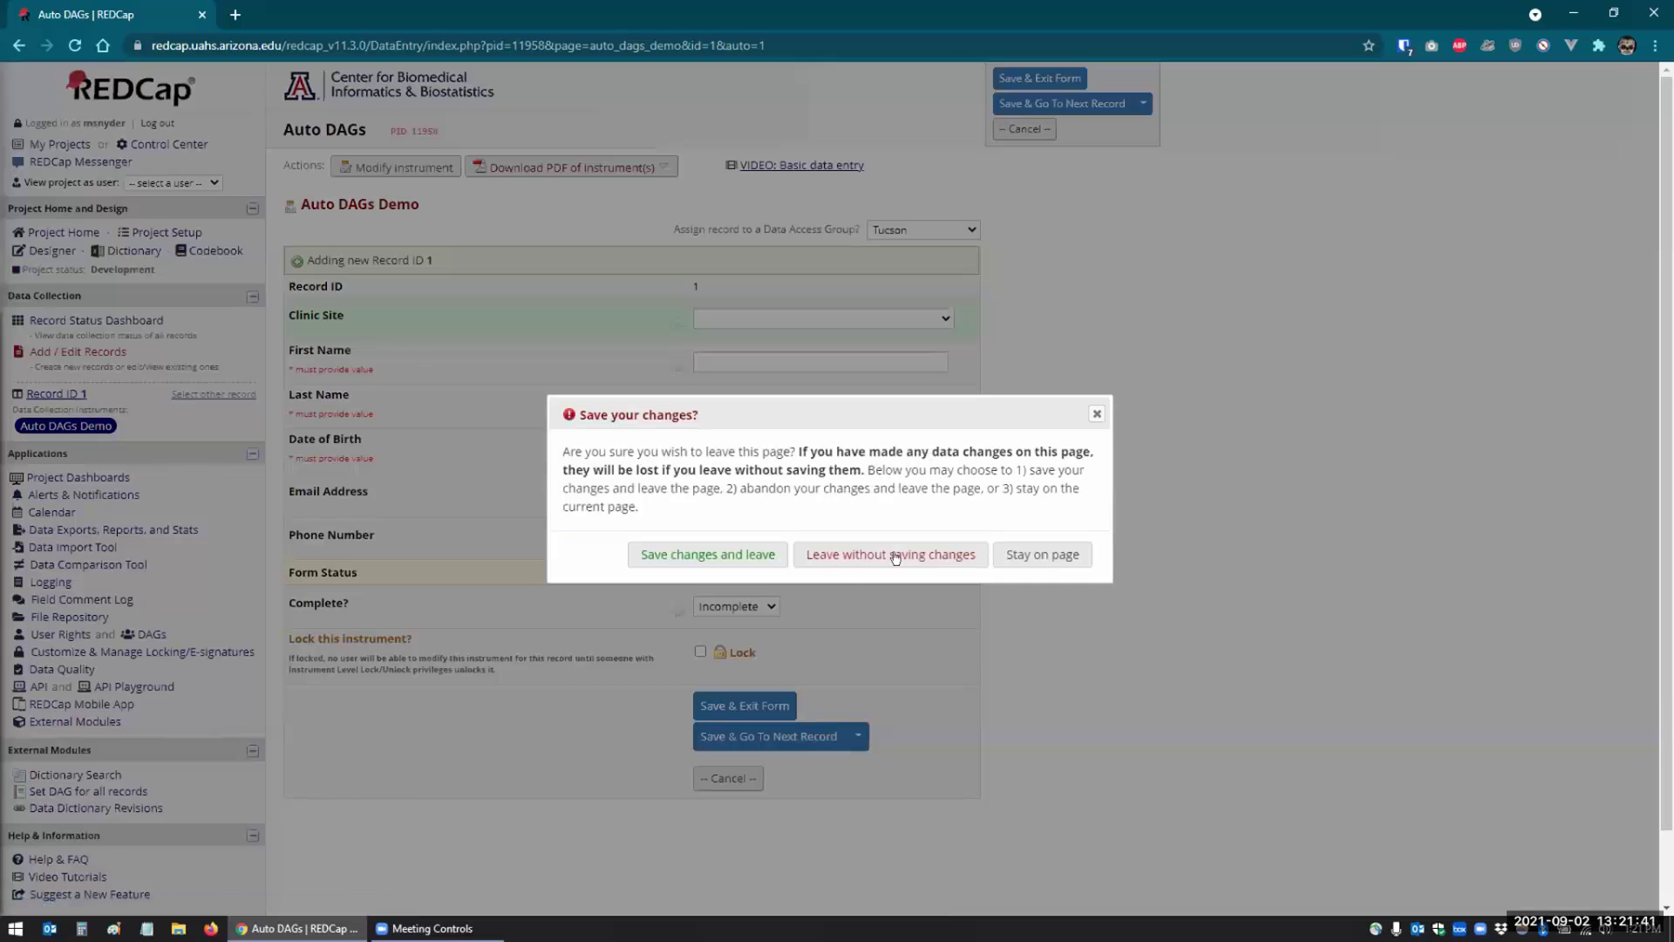
left_click(657, 555)
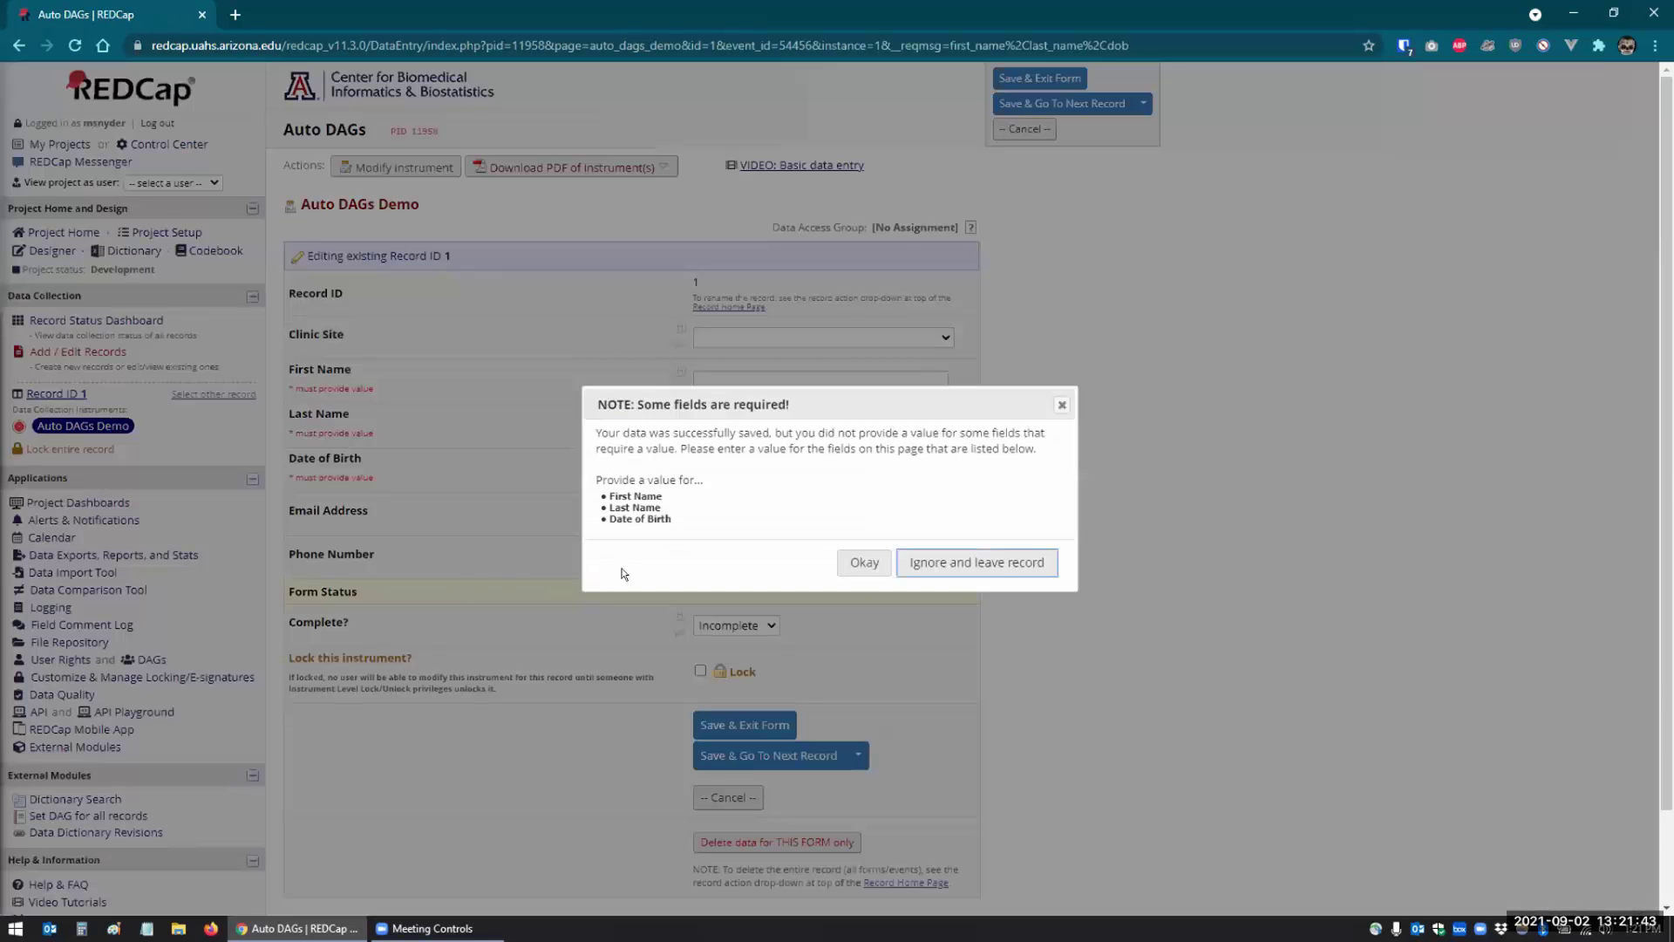
left_click(922, 563)
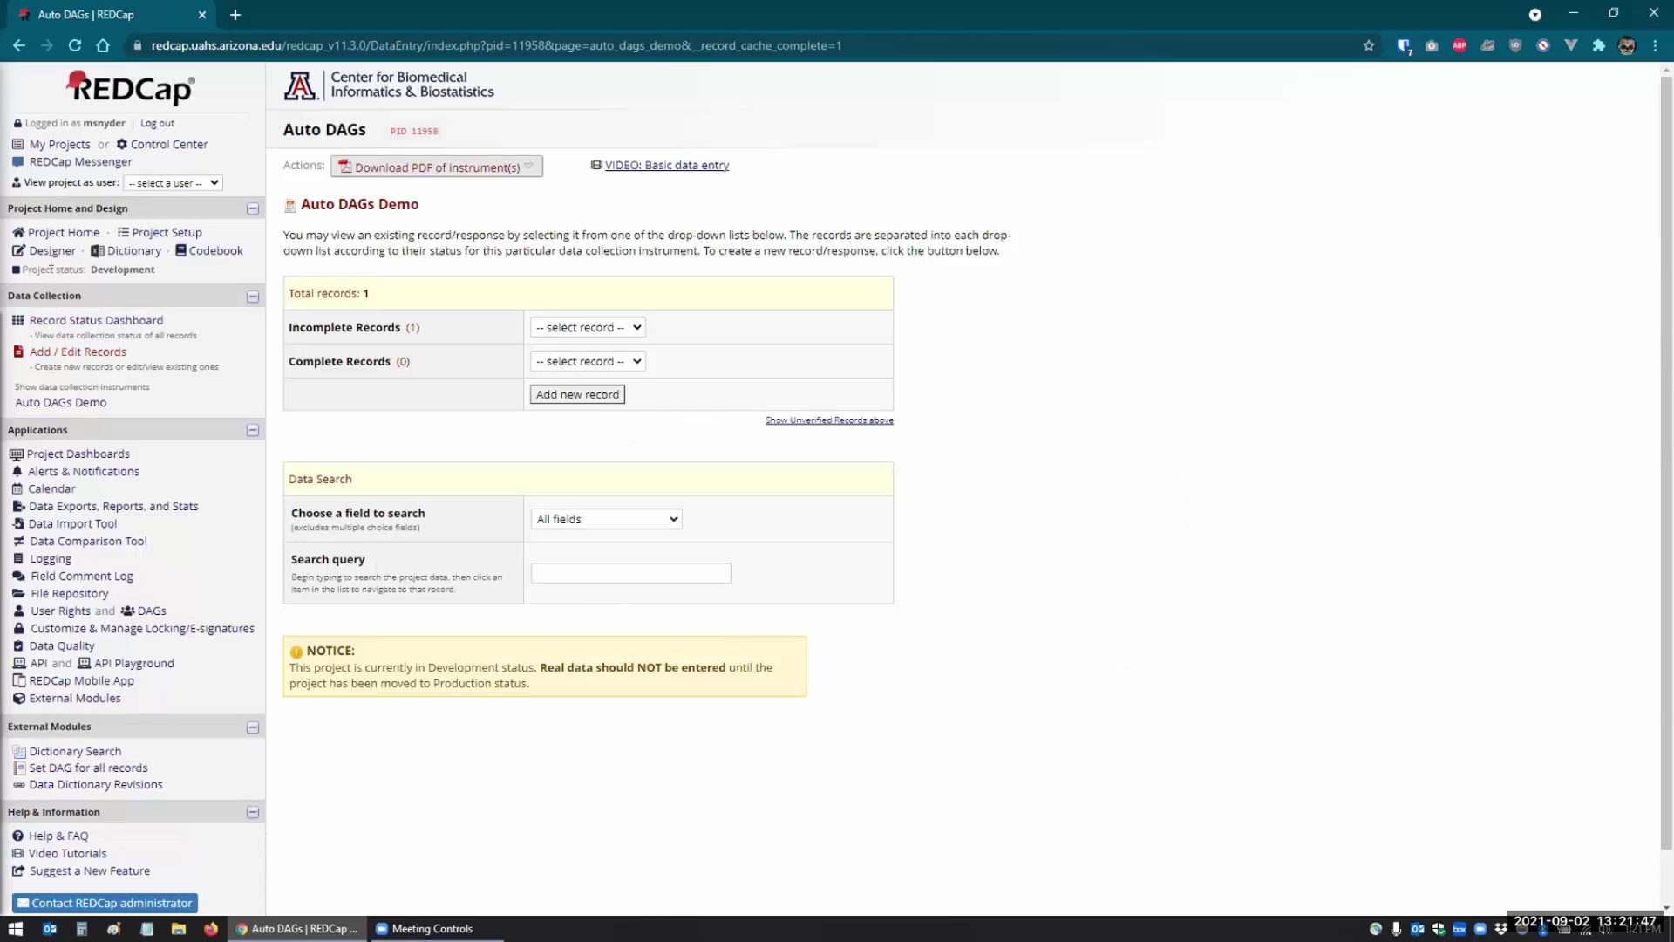
- In the Auto DAGs Demo instrument, set First Name, Last Name and Date of Birth to not required
left_click(50, 251)
left_click(349, 482)
scroll(423, 381, "down", 4)
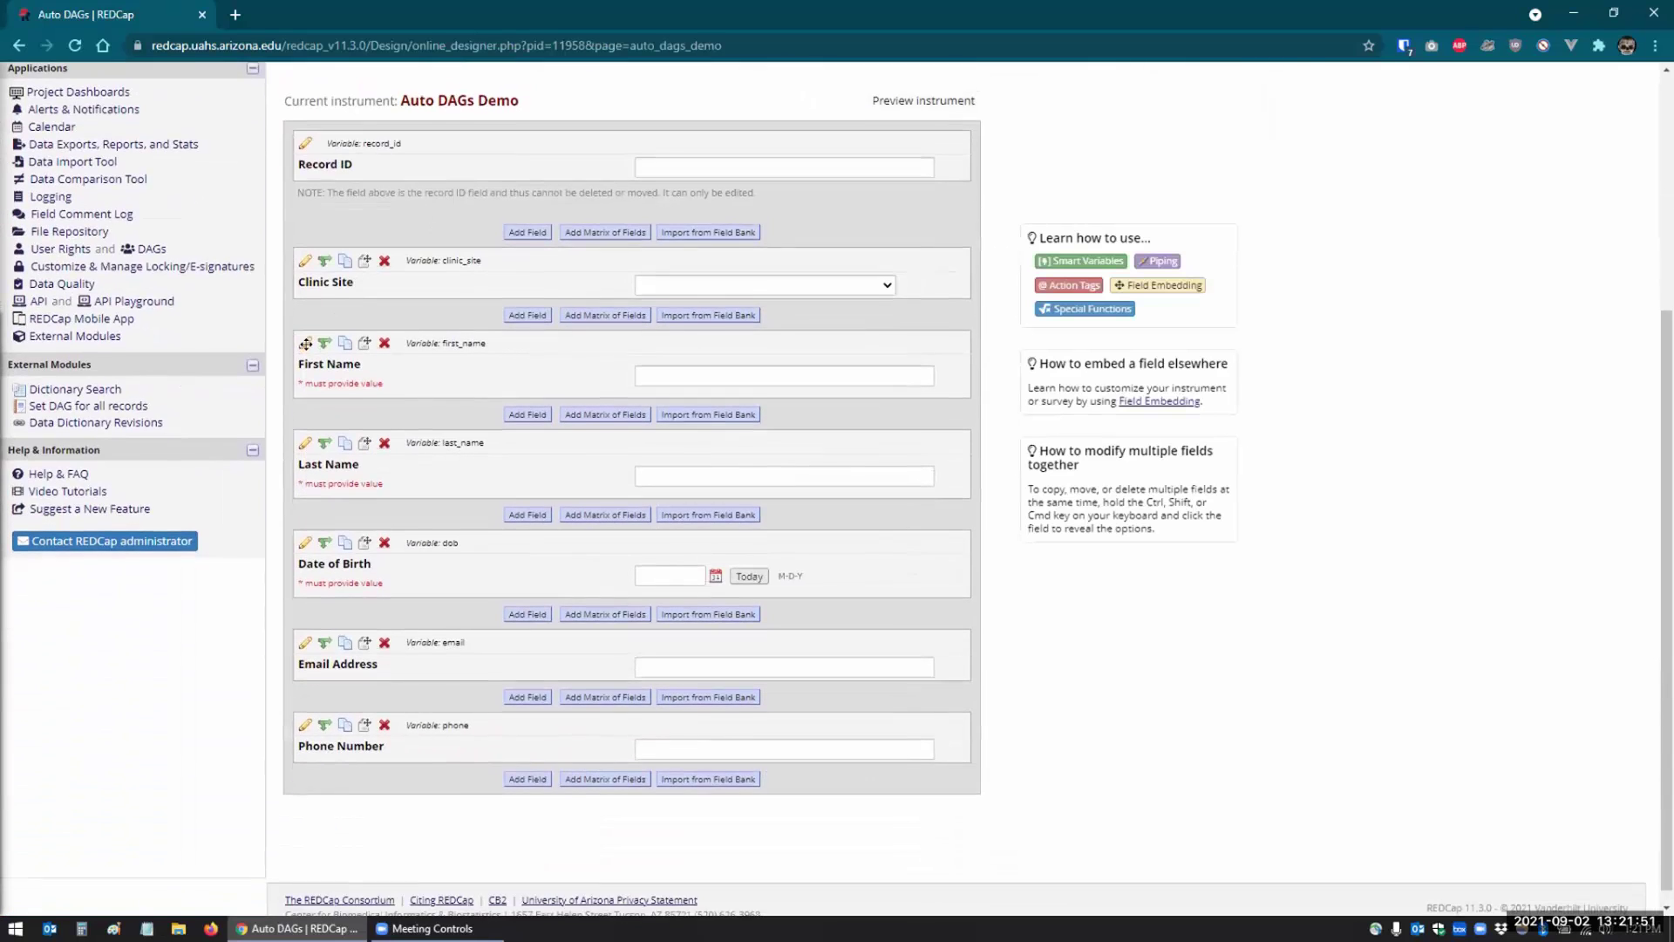
left_click(745, 456)
left_click(1067, 535)
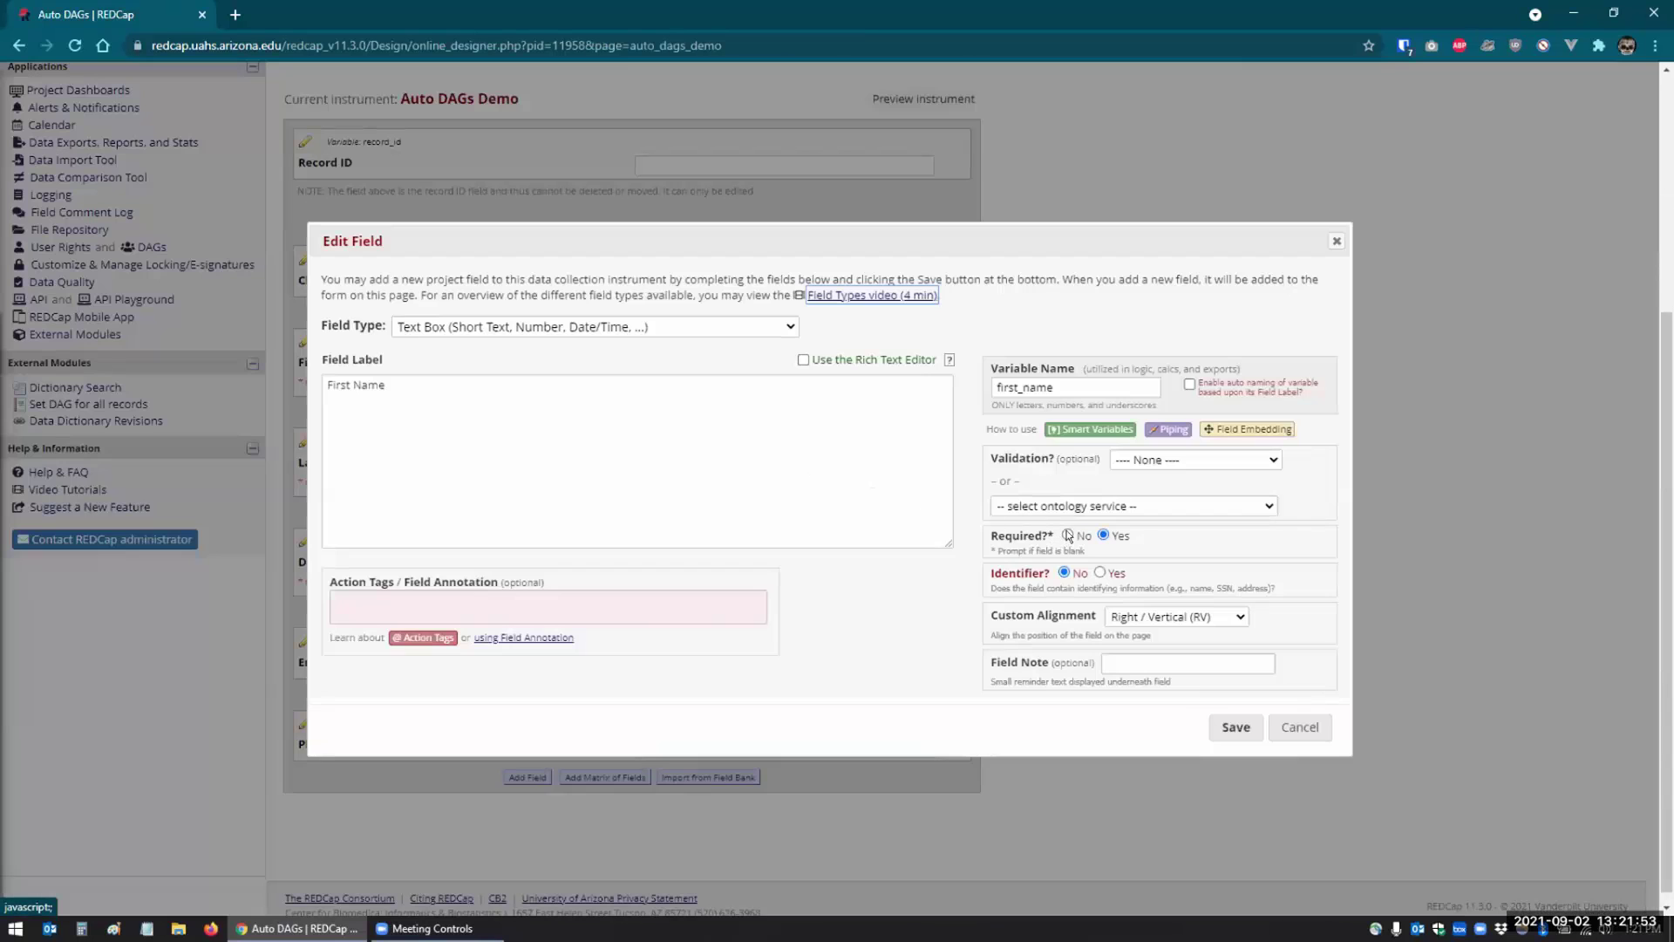
left_click(1228, 726)
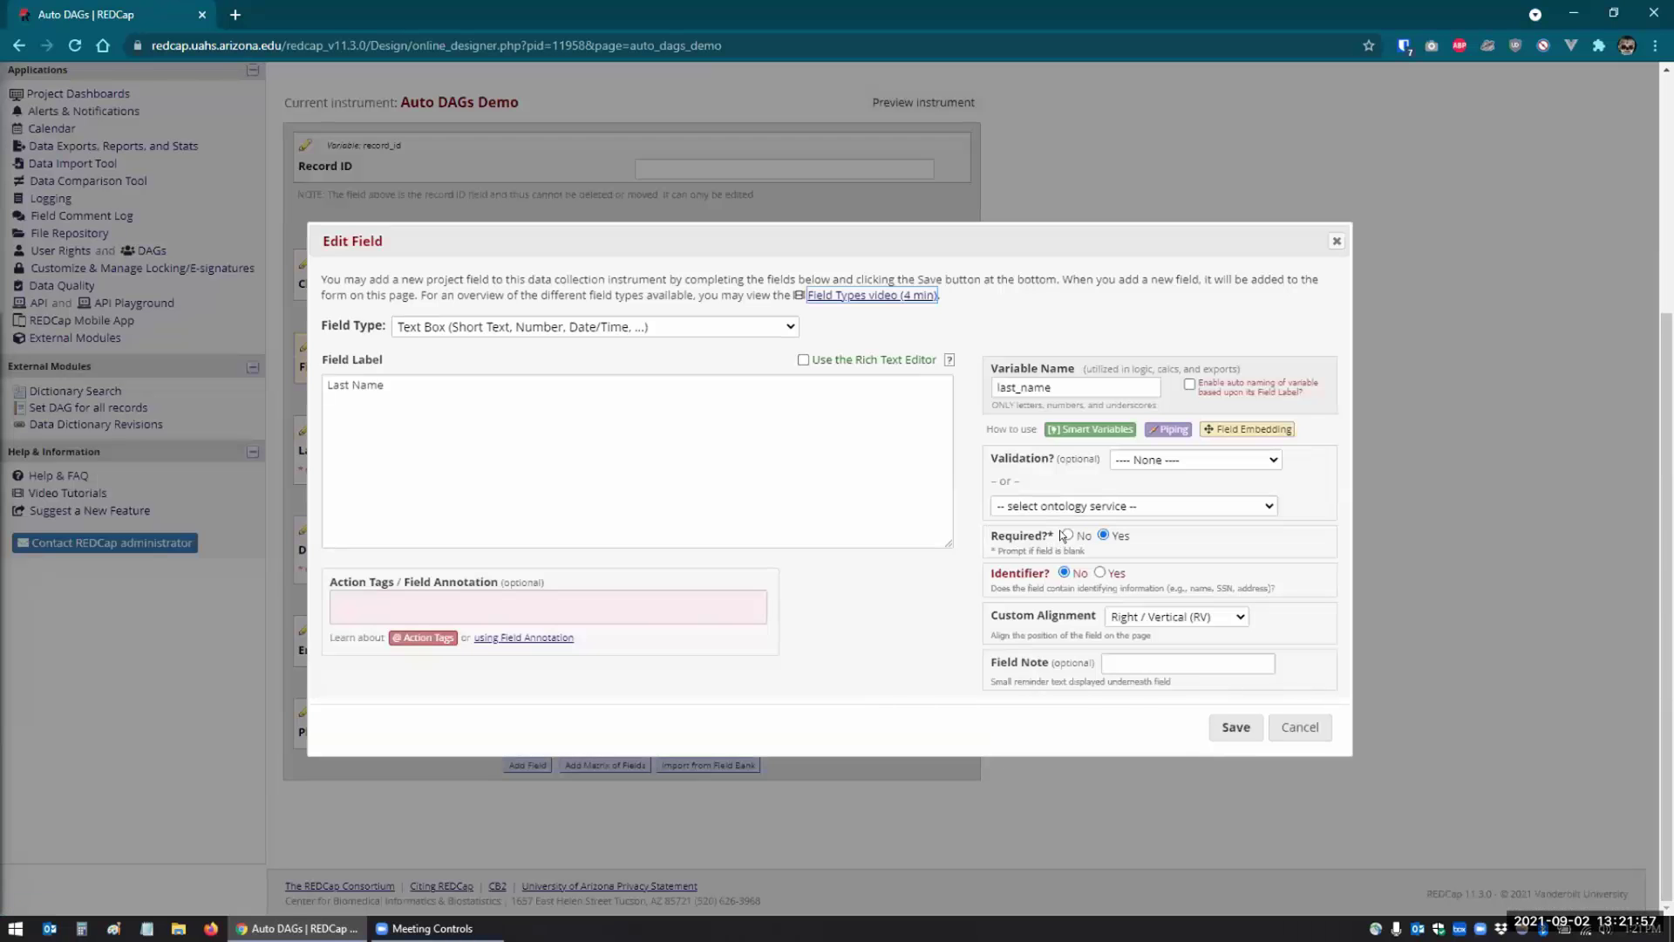
left_click(1067, 535)
left_click(1229, 726)
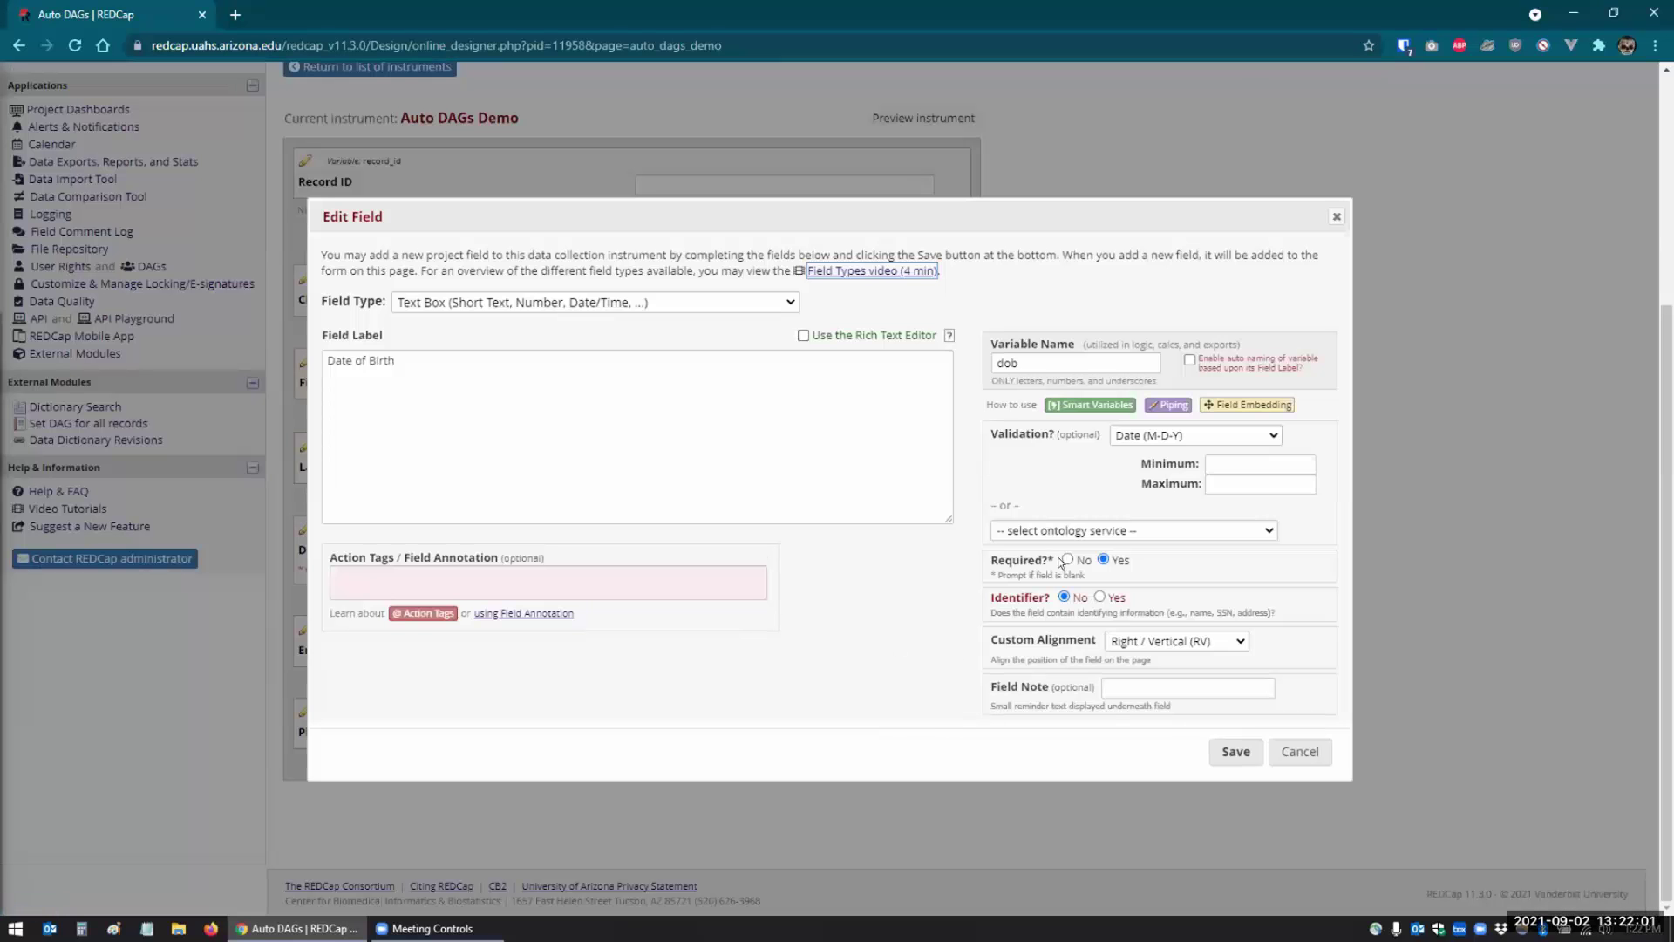
left_click(1066, 559)
left_click(1228, 747)
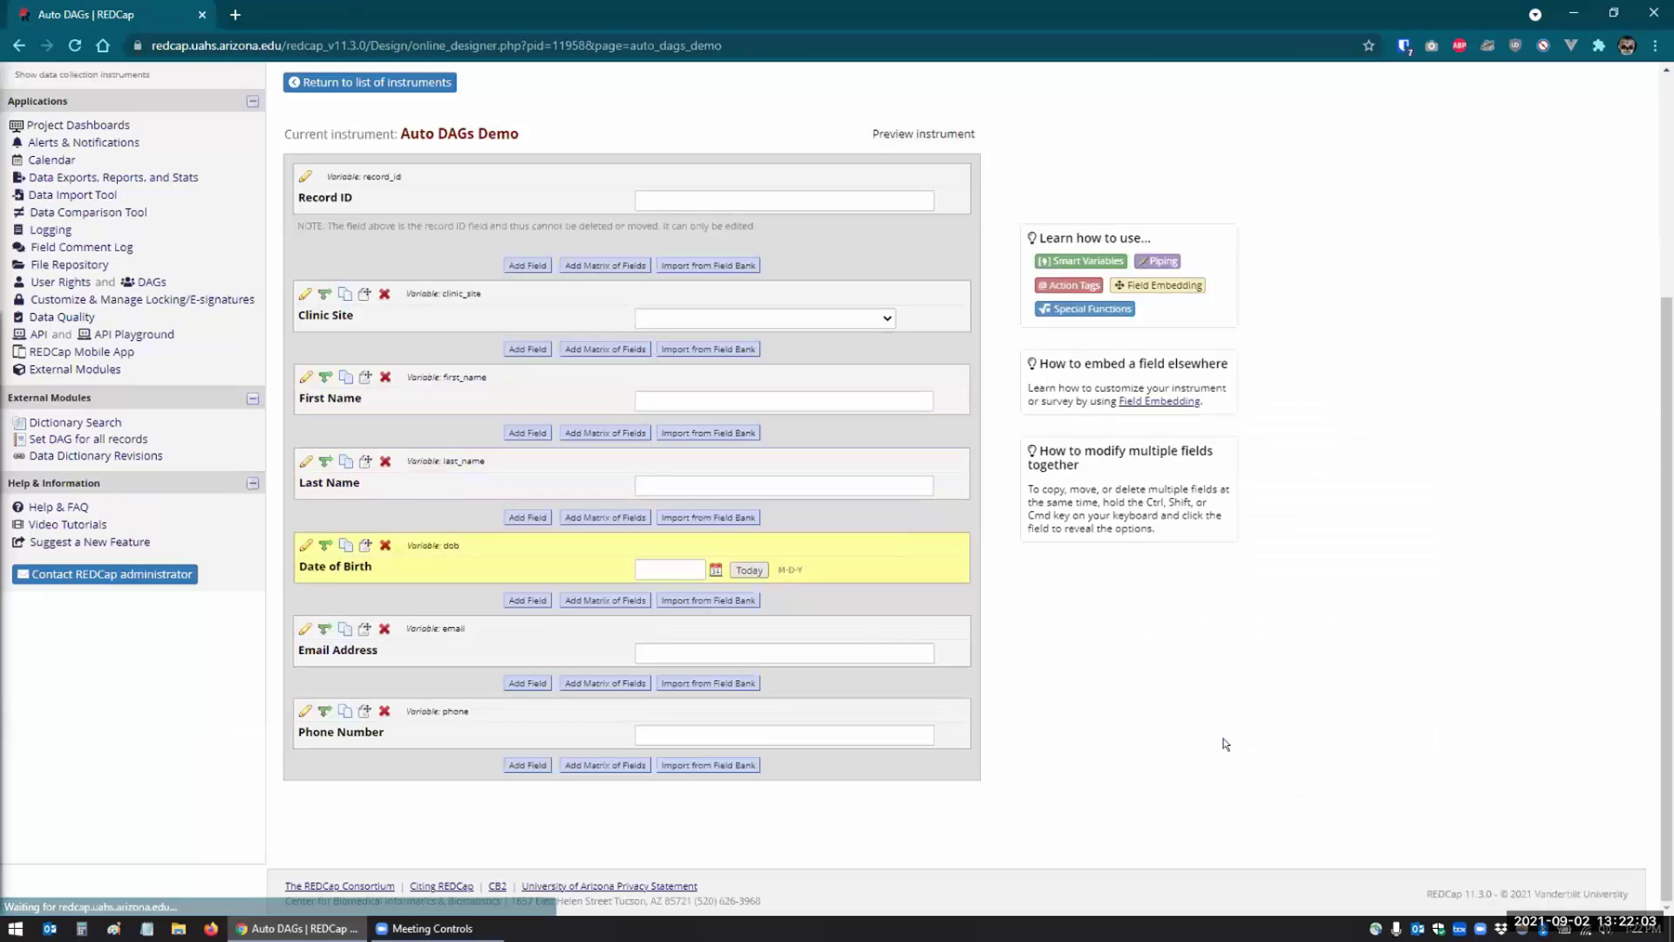
- Replace the Clinic Site choices with 1, Tucson; 2, Phoenix; 3, Flagstaff; 4, Mesa; 5, Tempe
left_click(303, 293)
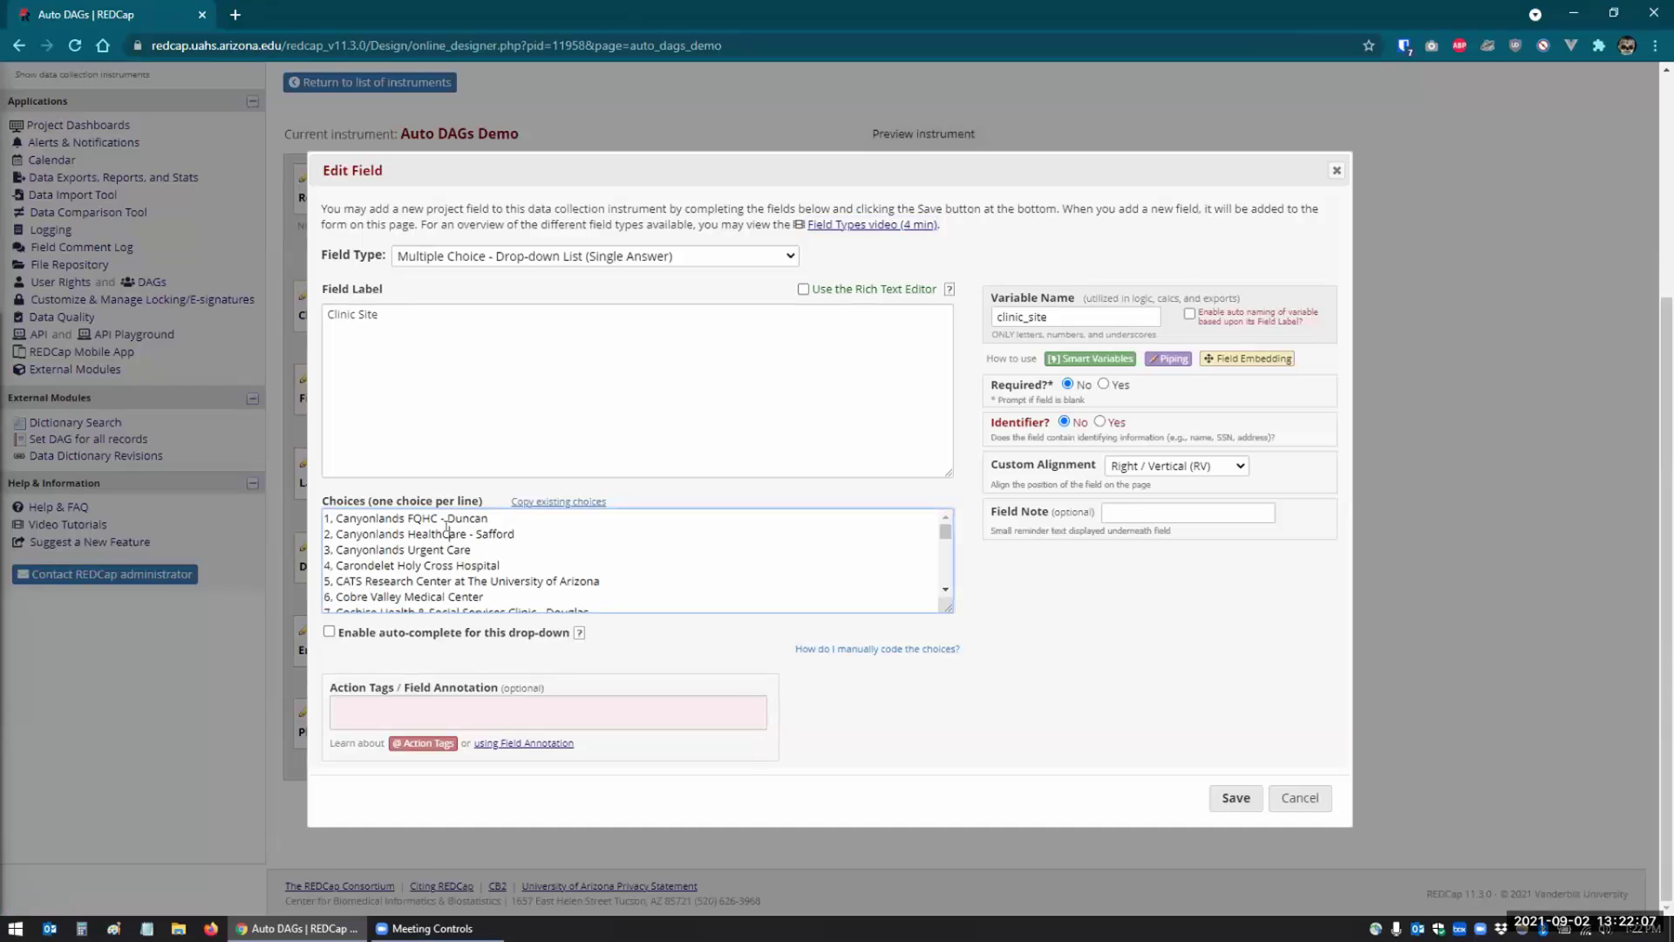
key("ctrl+a")
key("BackSpace")
type("1")
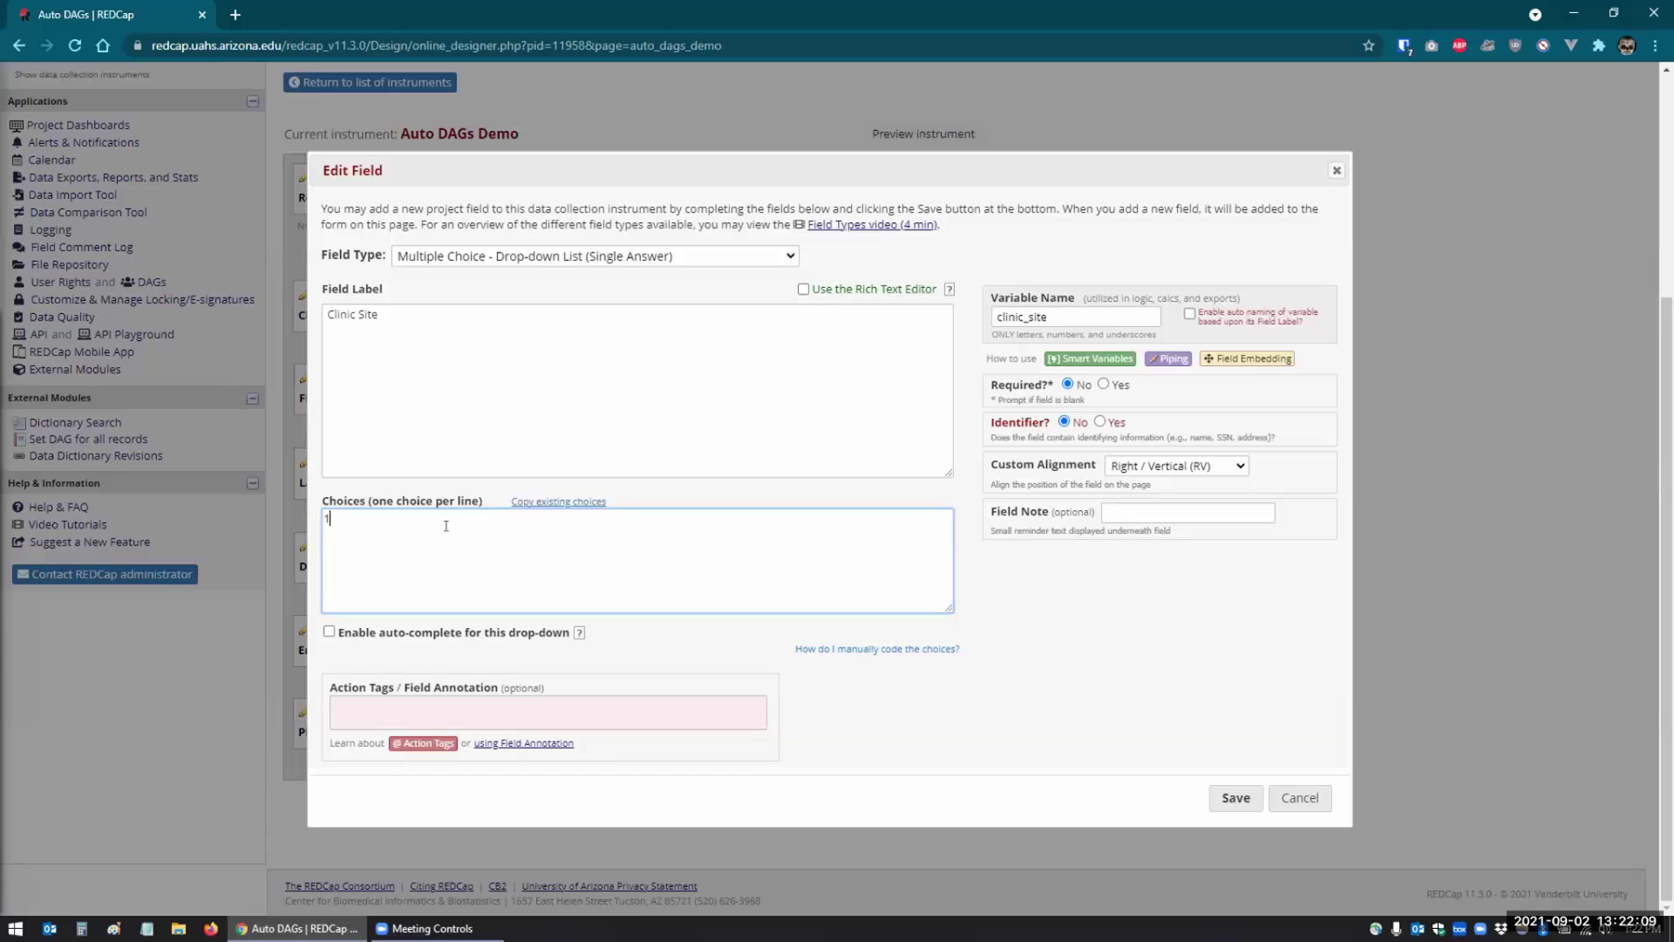
type(", Tucson")
key("Return")
type("2, Phoen")
type("ix")
type("3, FLag")
type("st")
key("BackSpace")
key("BackSpace")
key("BackSpace")
key("BackSpace")
key("BackSpace")
type("lagstaff")
key("Return")
type("4, Mesa ")
type("5, Tempe")
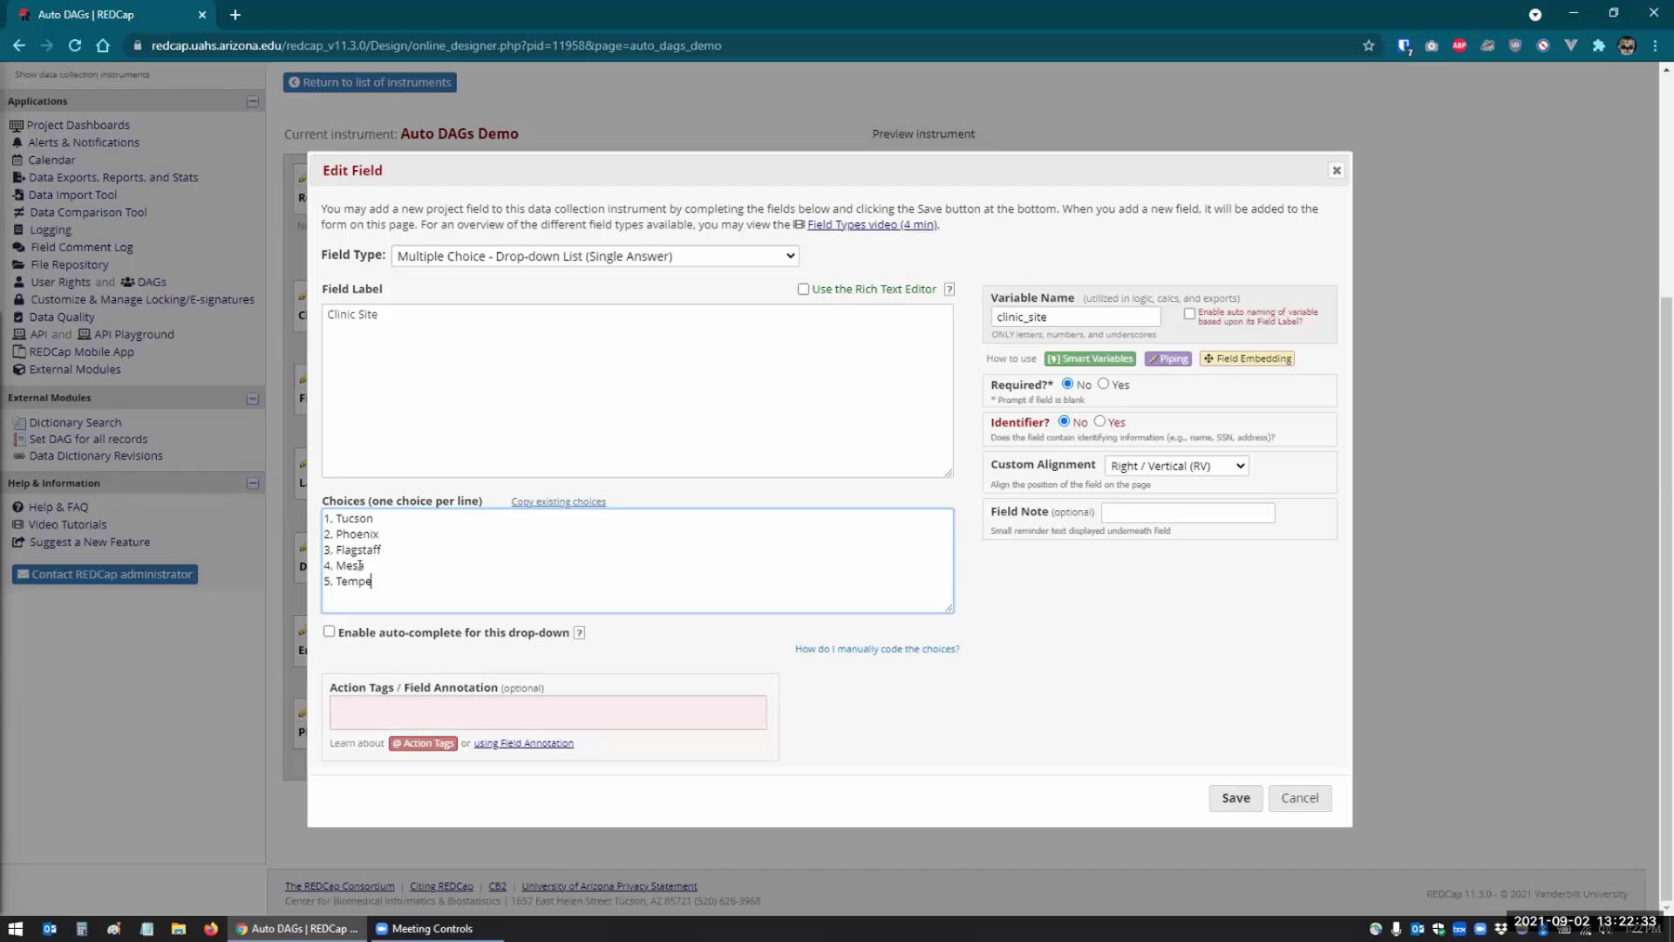
left_click_drag(385, 577, 307, 516)
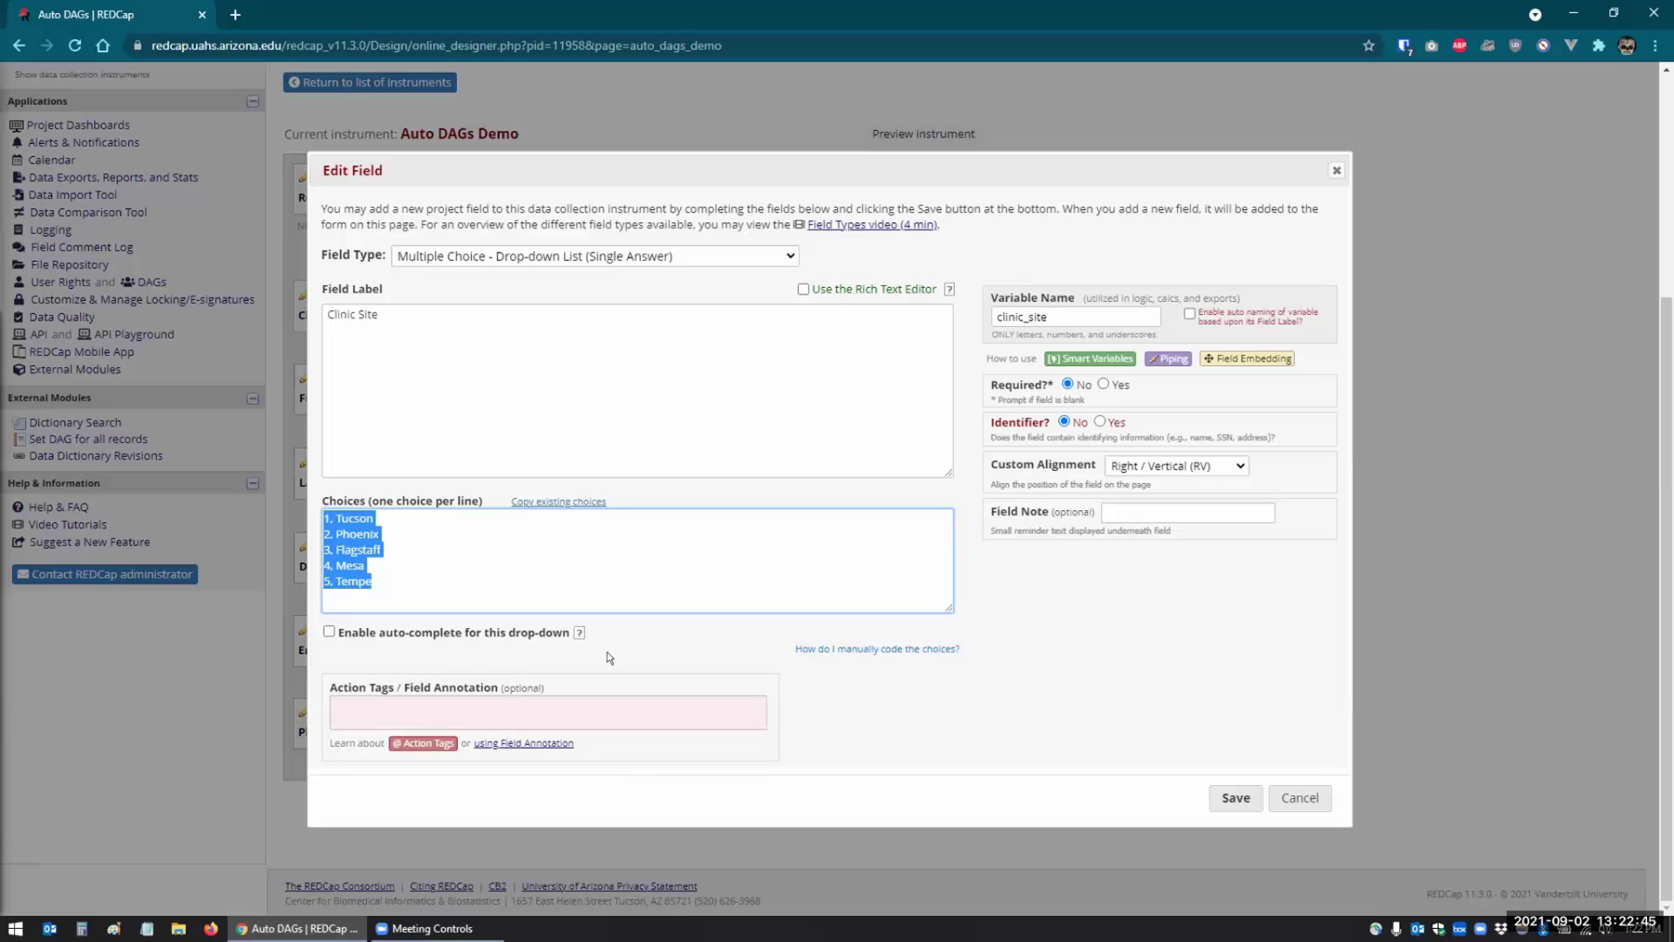
left_click(1224, 804)
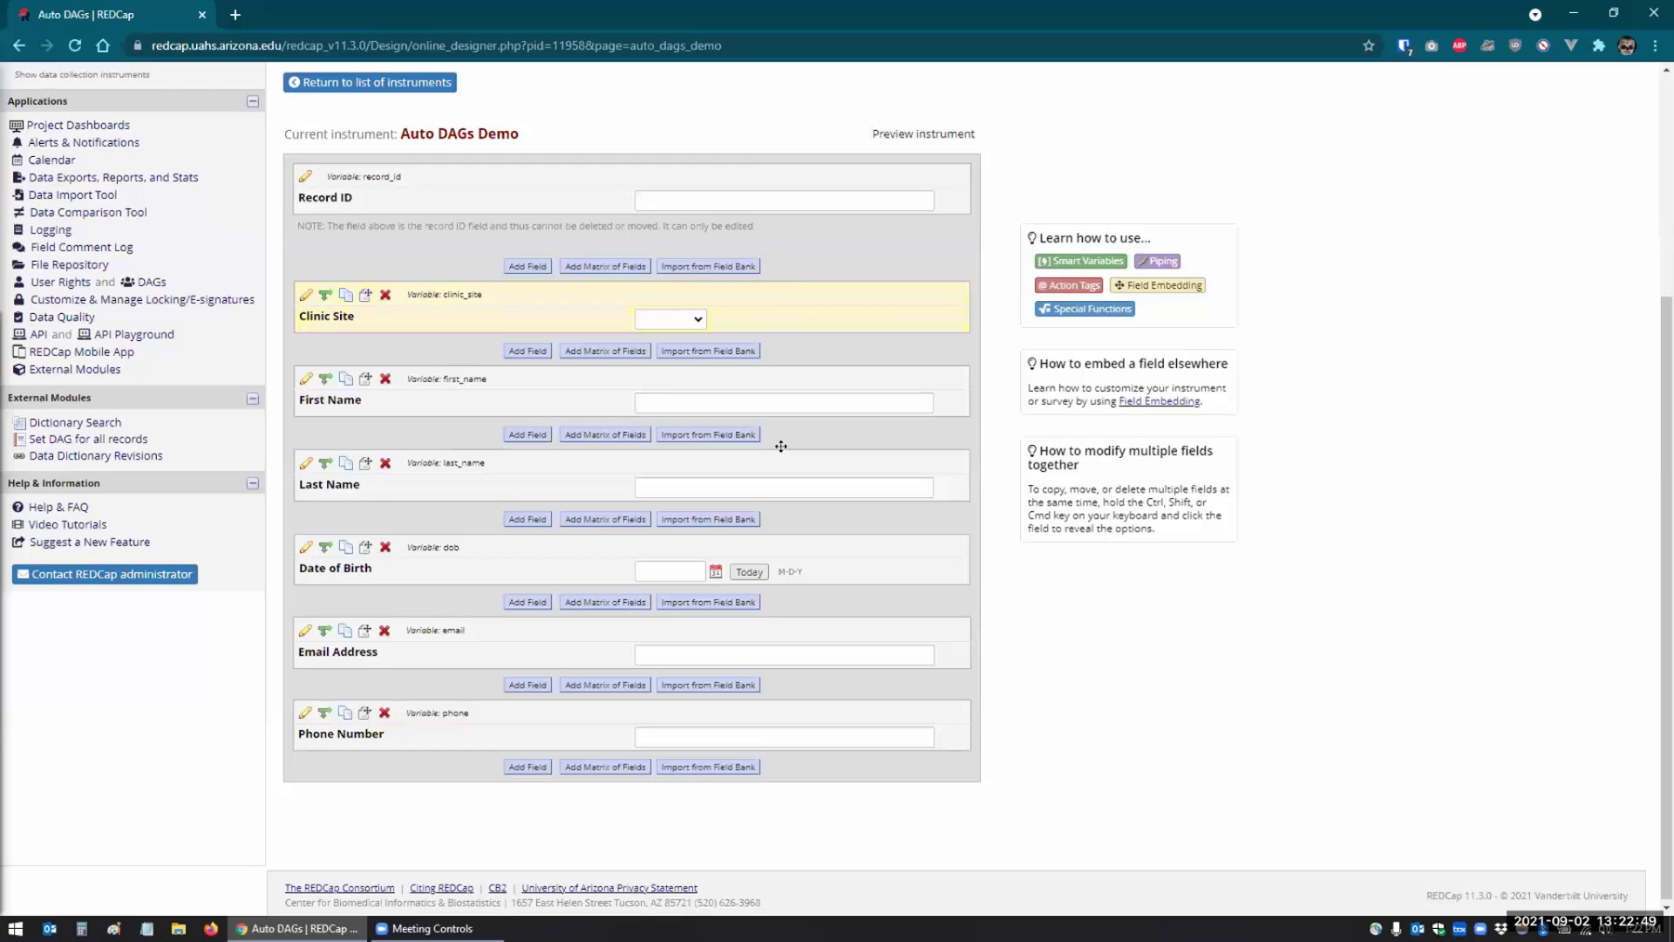
- Check that the Clinic Site dropdown now lists the five new sites
scroll(781, 446, "up", 2)
left_click(695, 493)
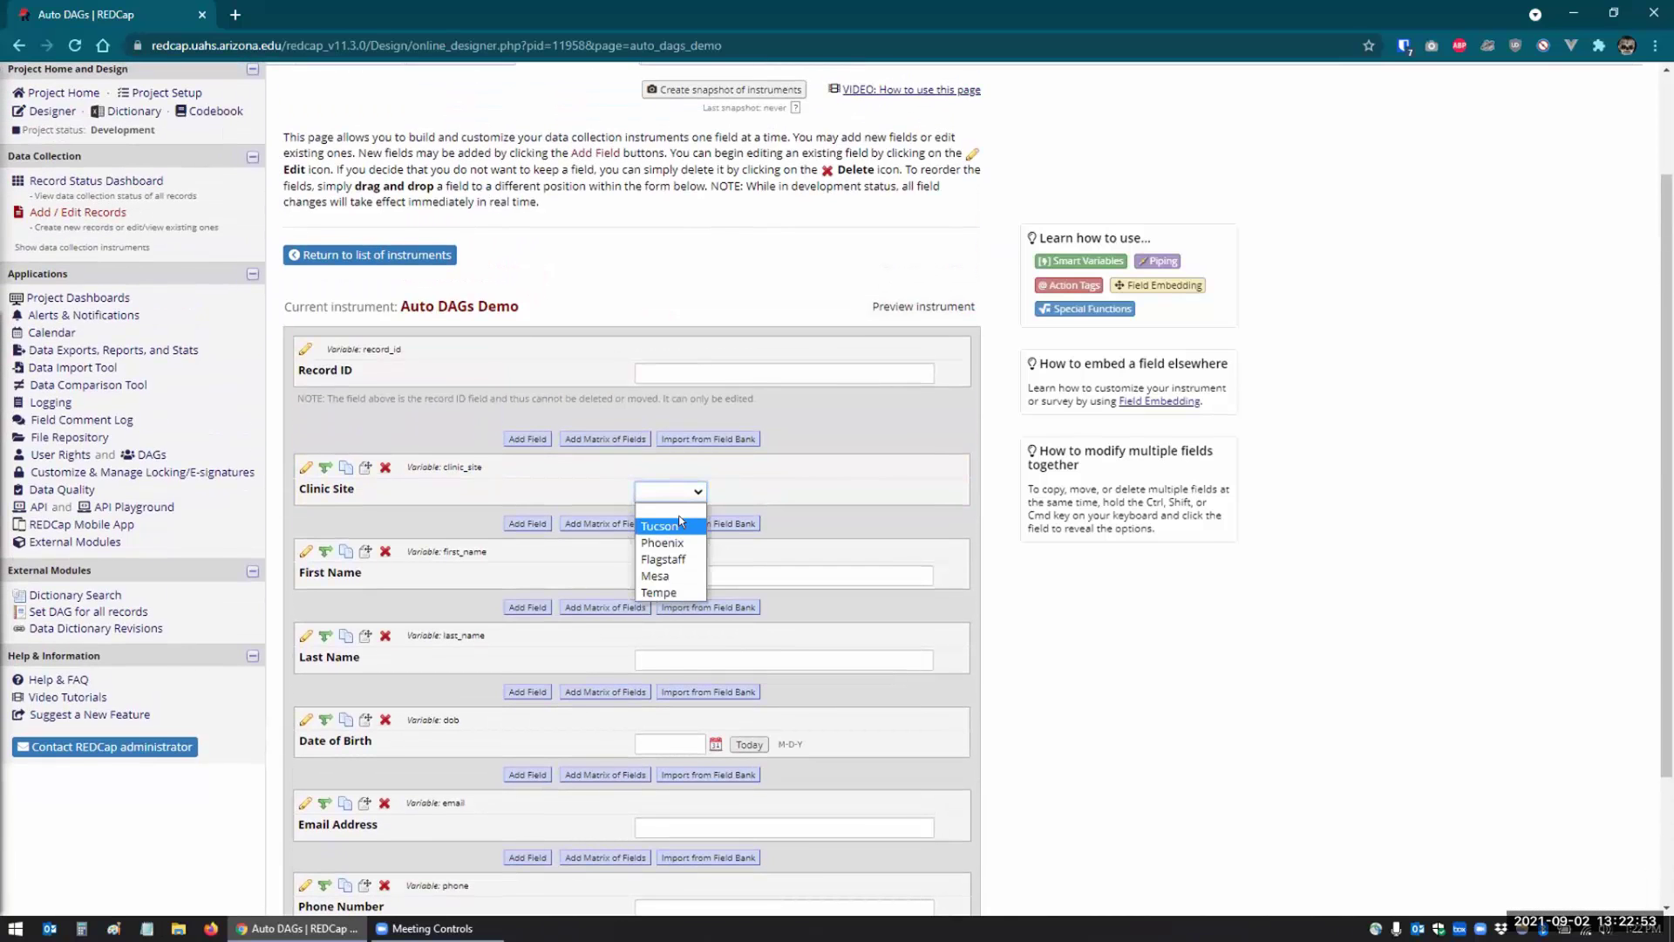
key("Escape")
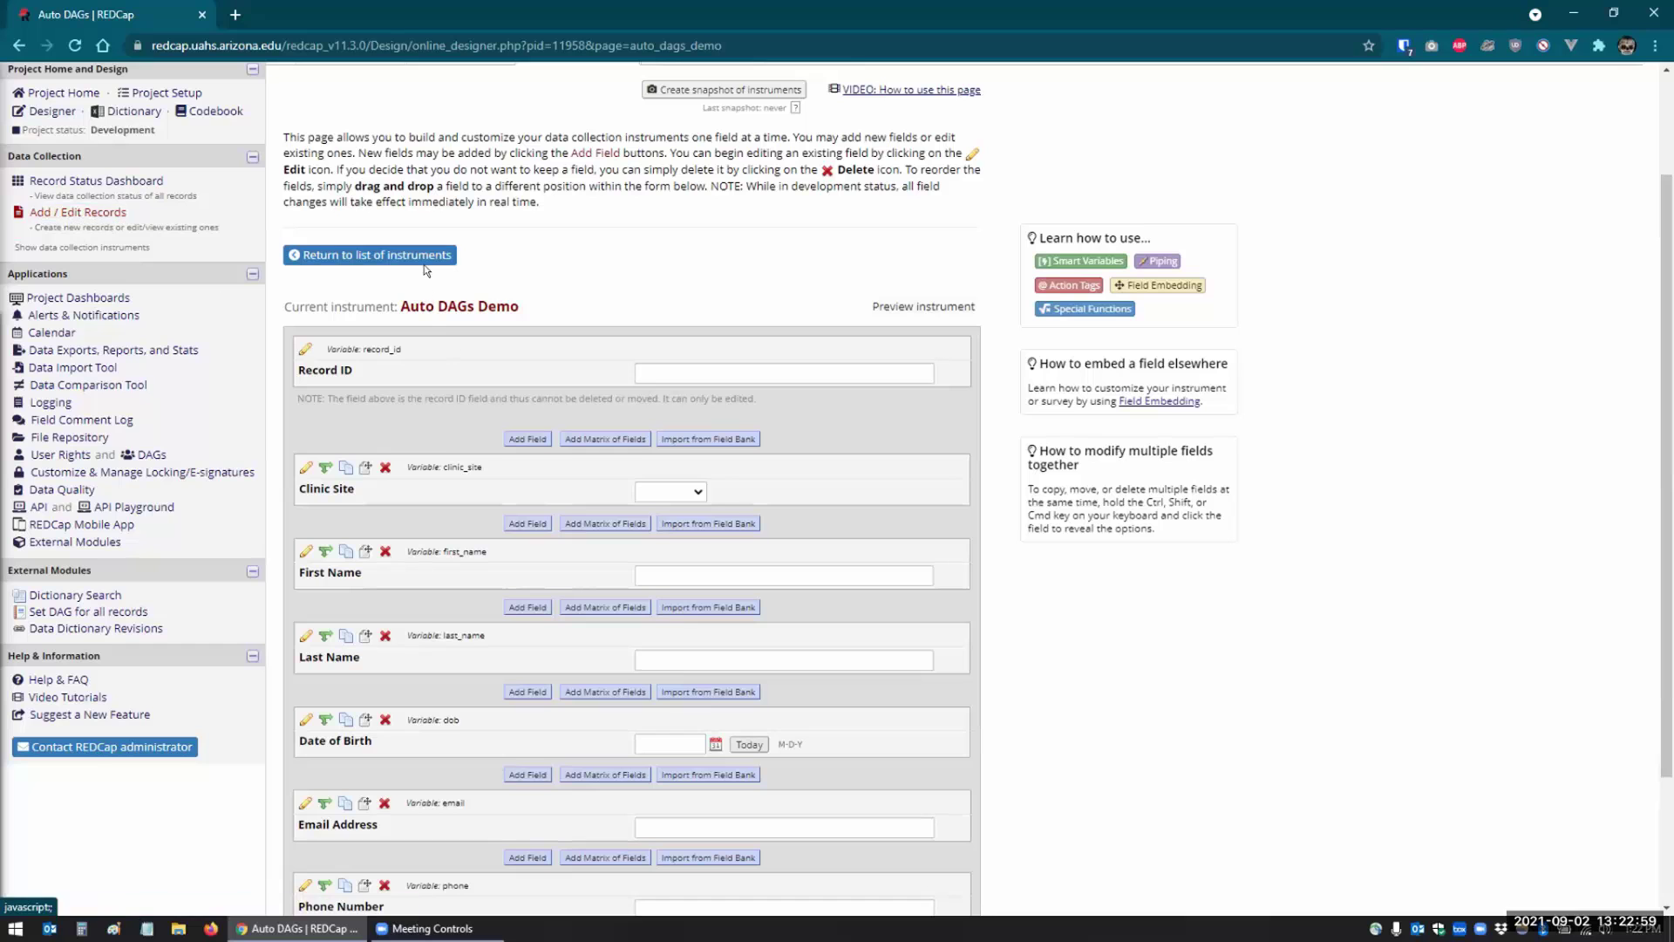
- In the External Modules manager, view and close the Auto DAGs documentation, then open its configuration
scroll(56, 583, "up", 1)
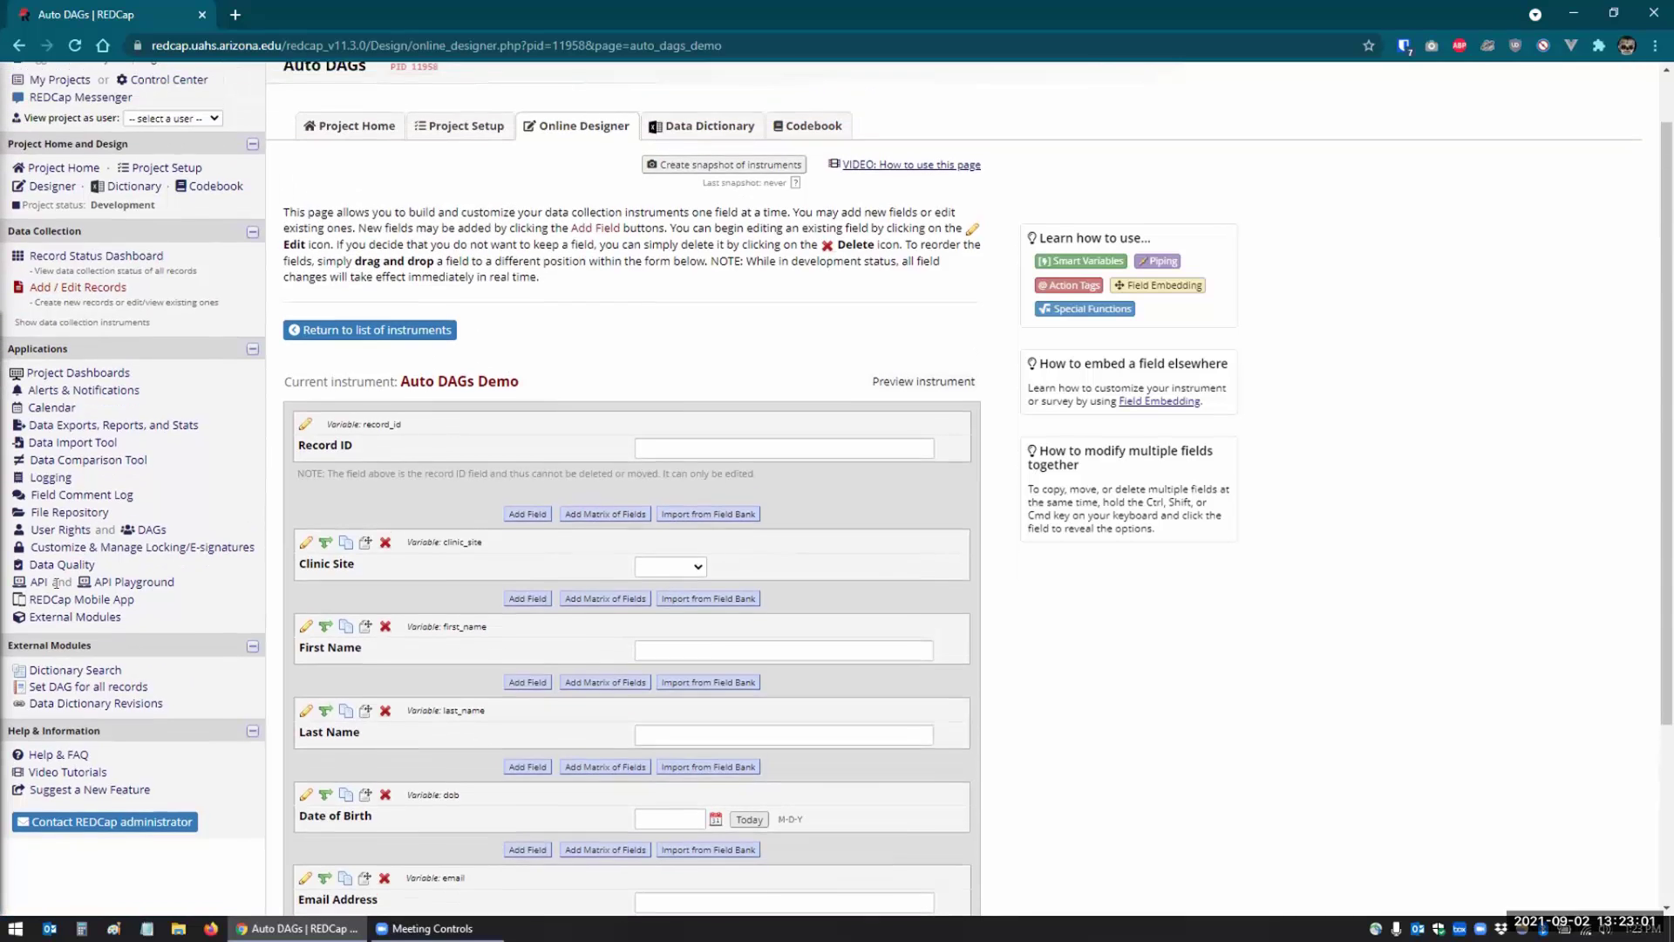
left_click(55, 626)
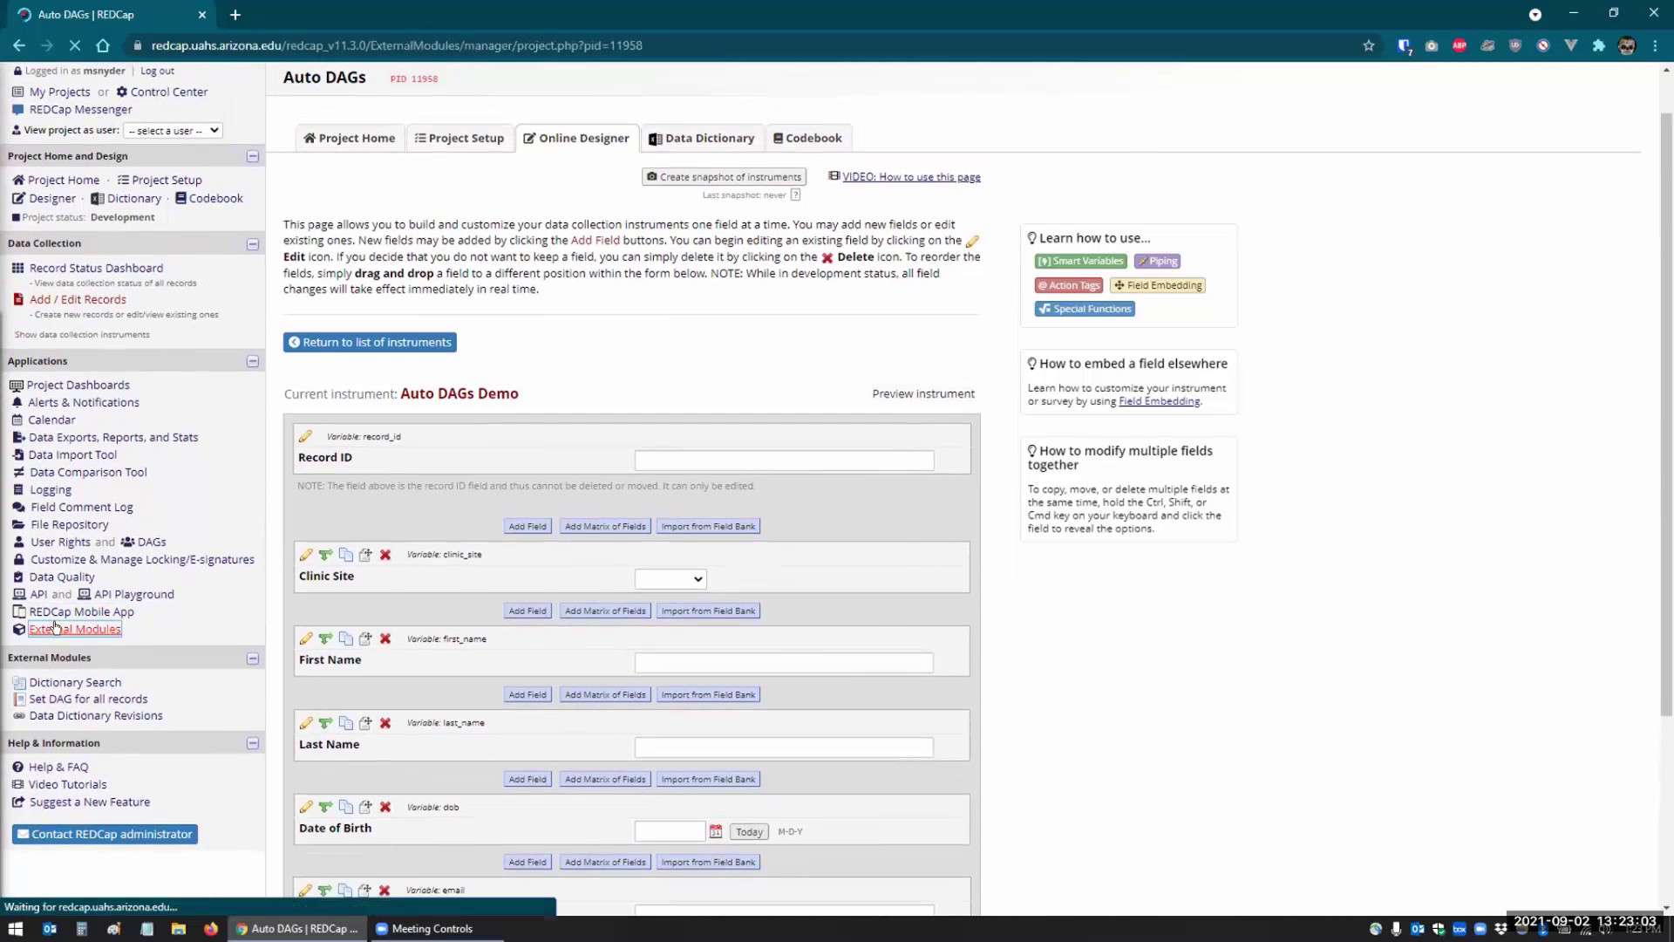
scroll(327, 503, "down", 1)
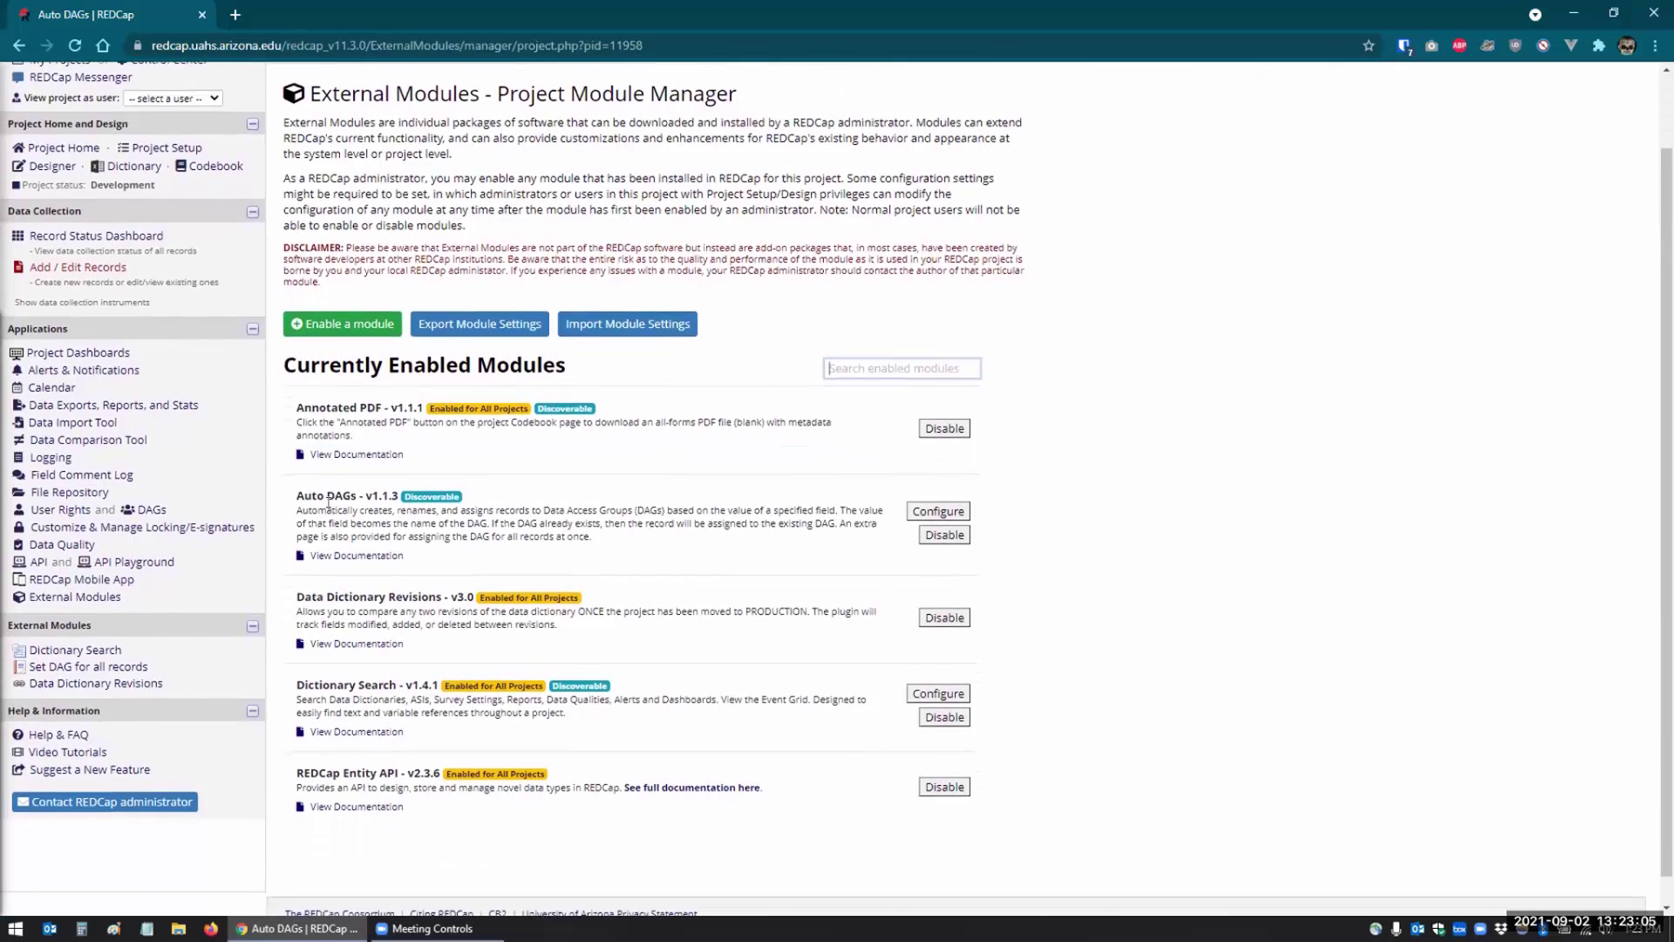
left_click(345, 553)
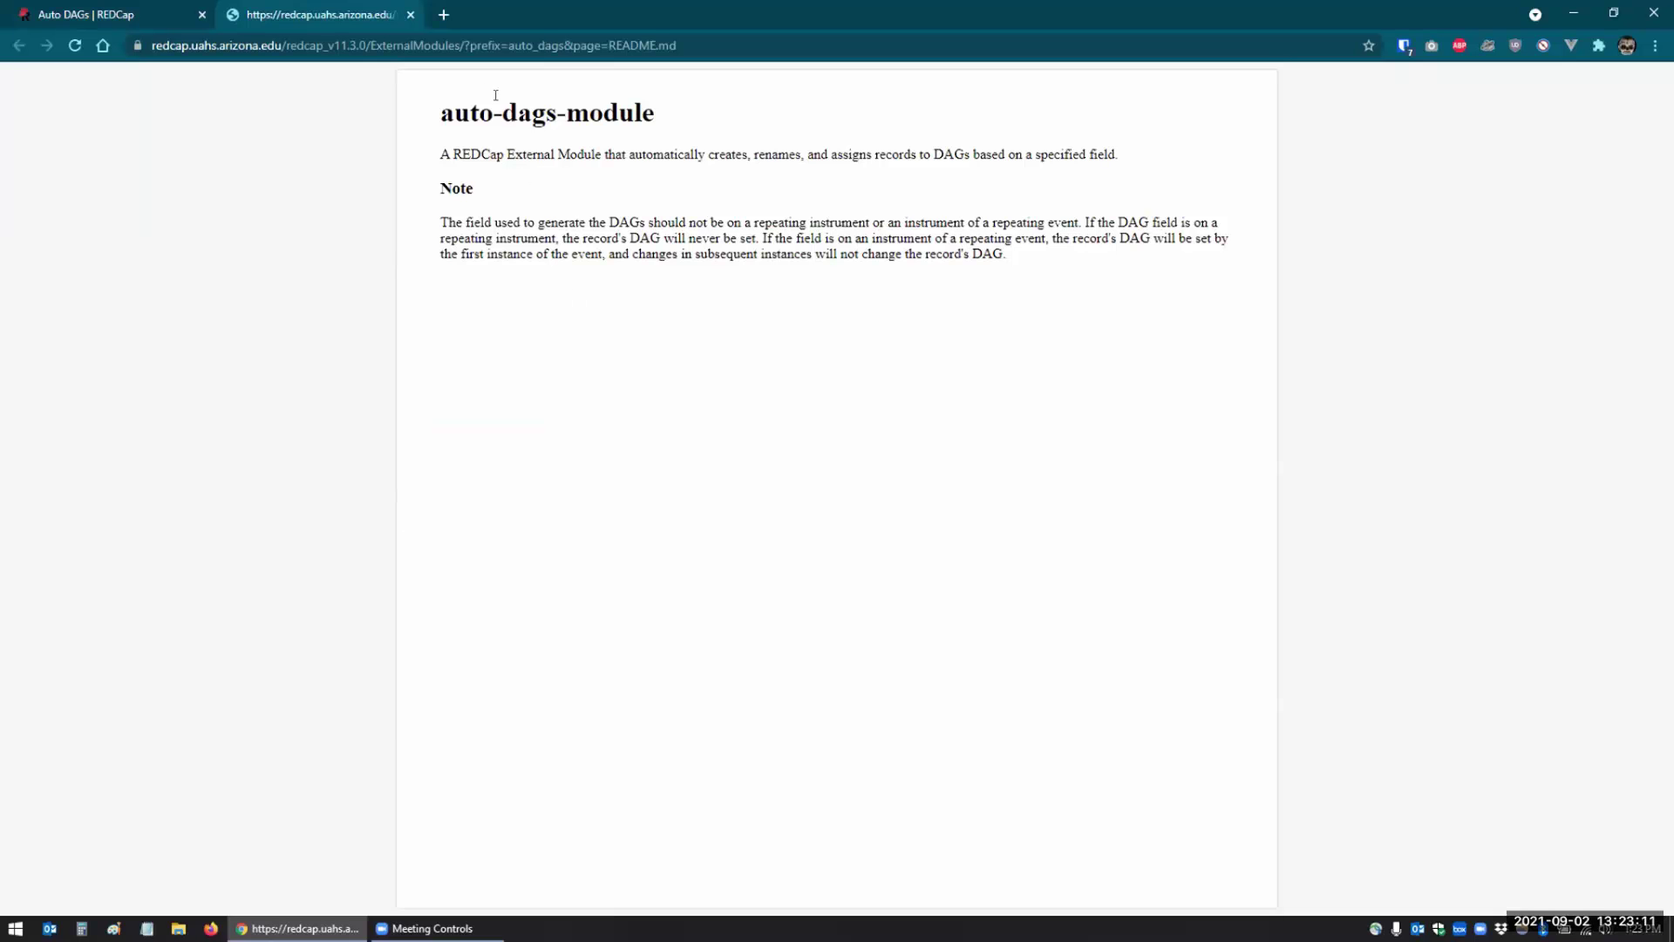
left_click(411, 15)
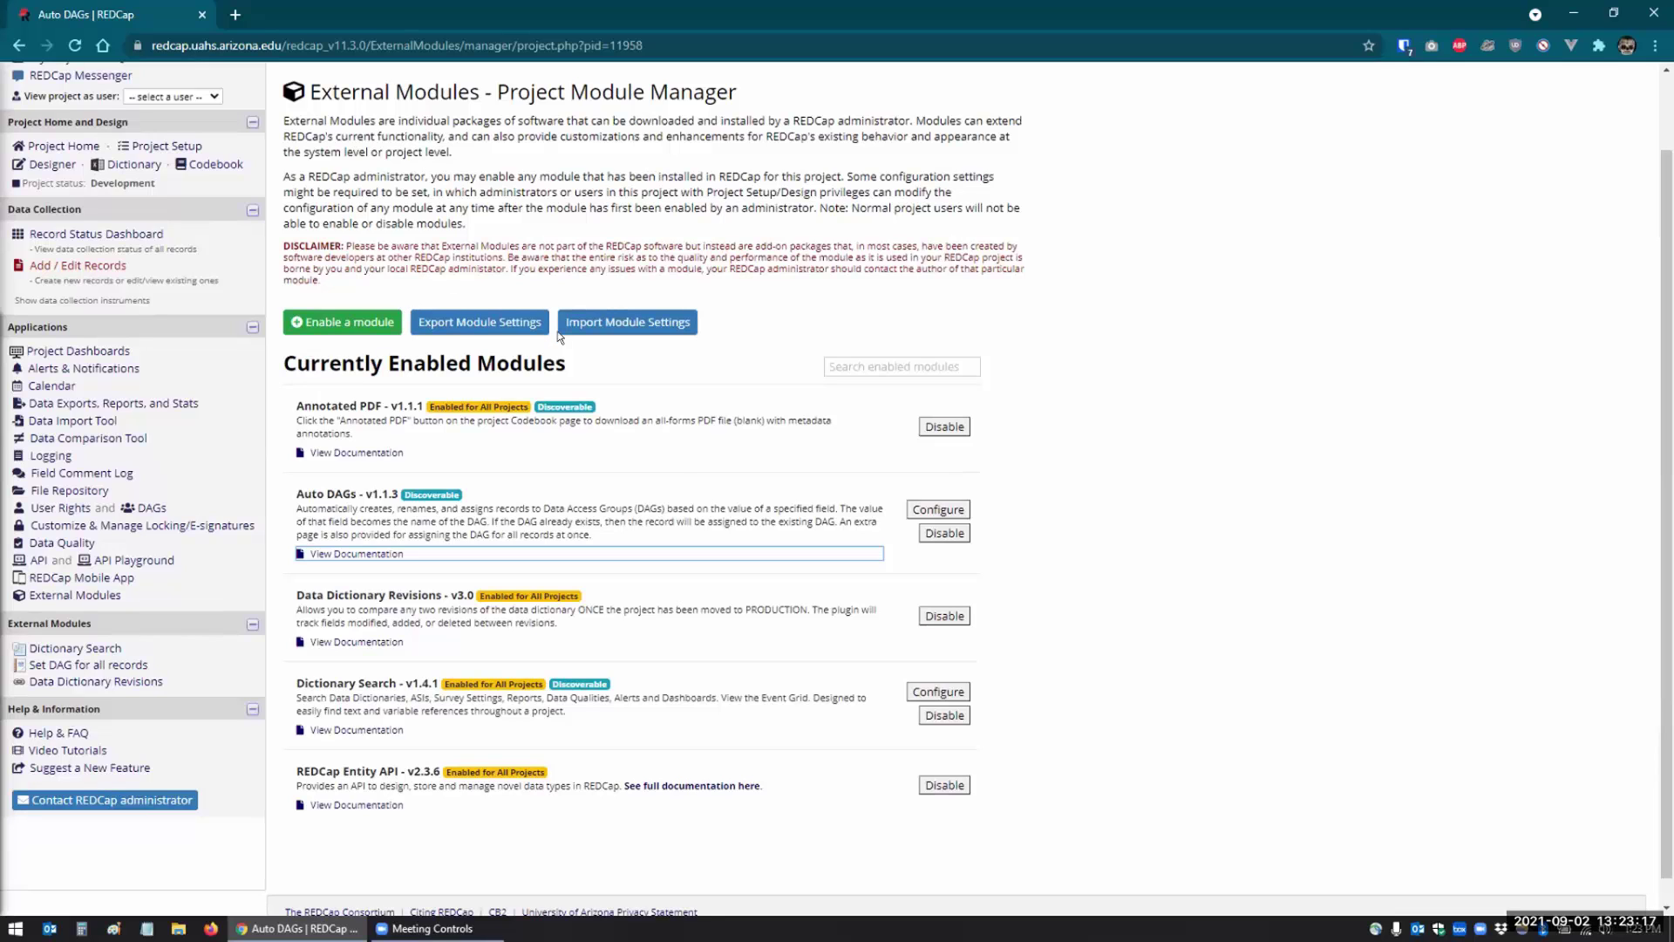
left_click(938, 509)
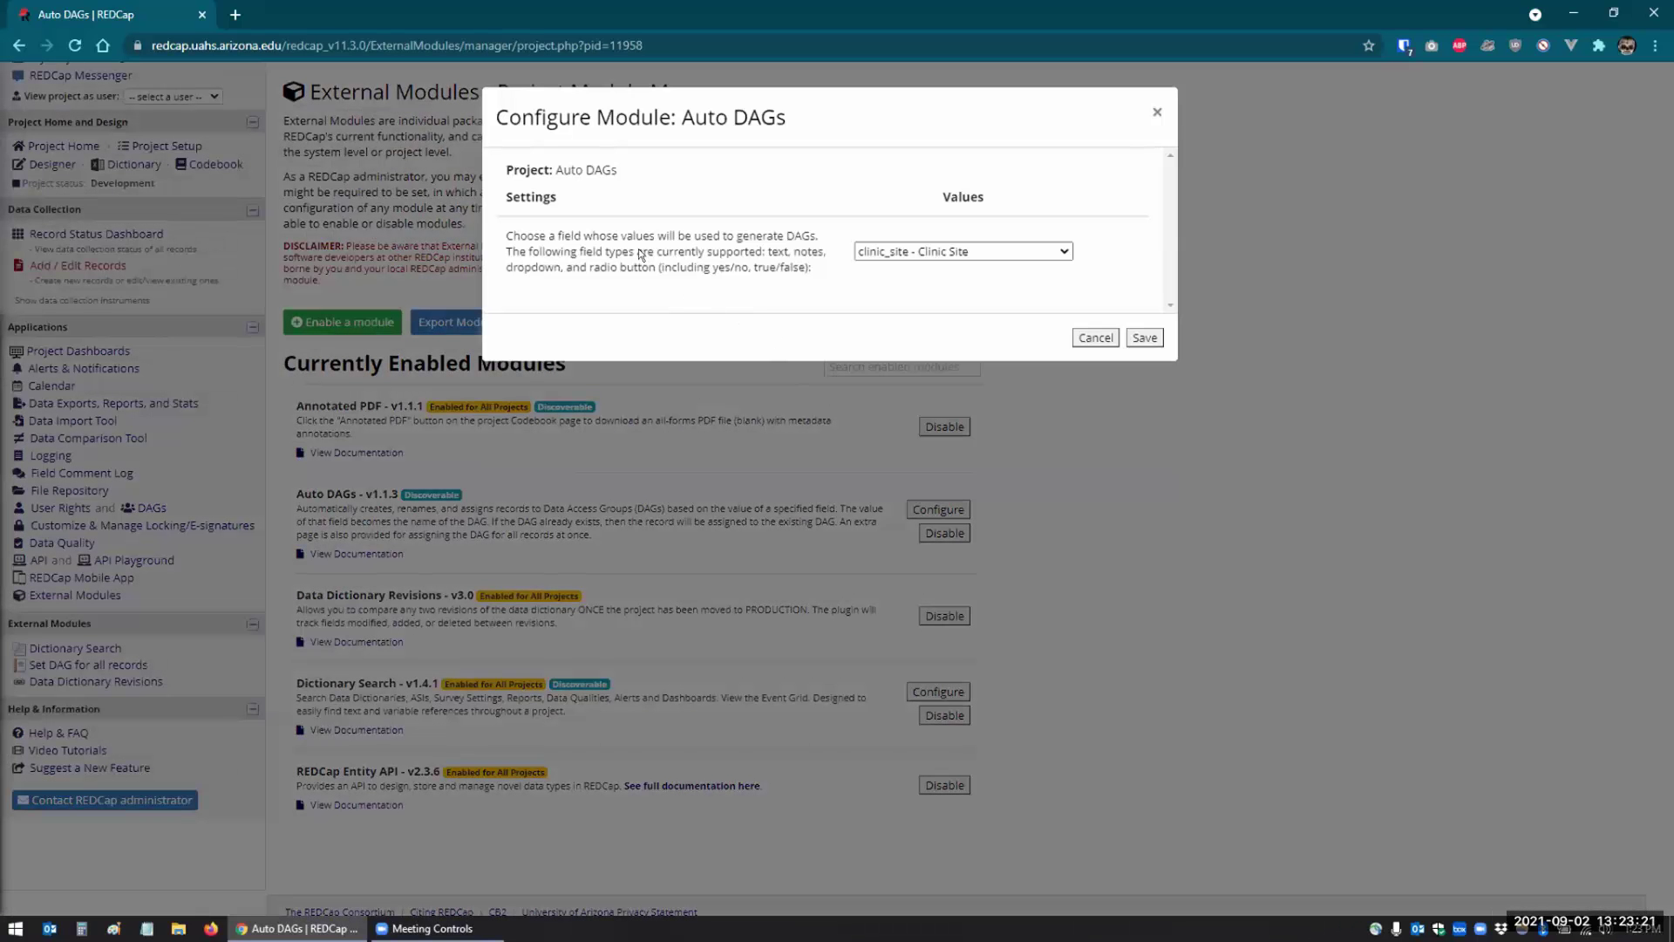
- Keep 'clinic_site - Clinic Site' as the DAG field and save the Auto DAGs settings
left_click(906, 257)
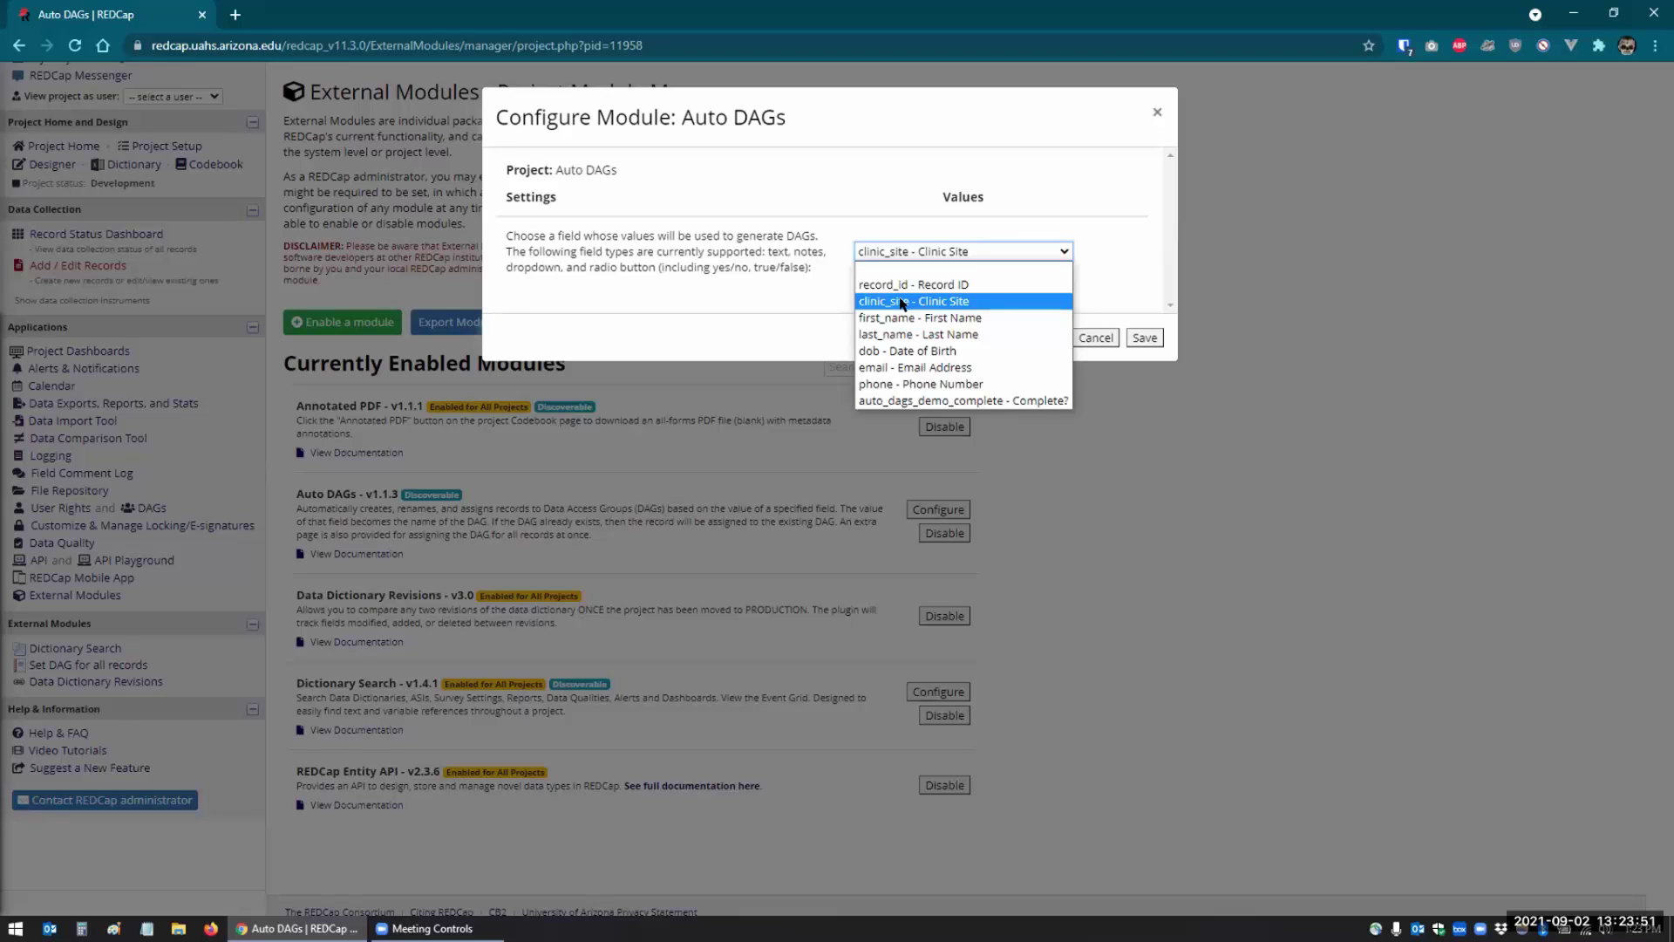
left_click(902, 303)
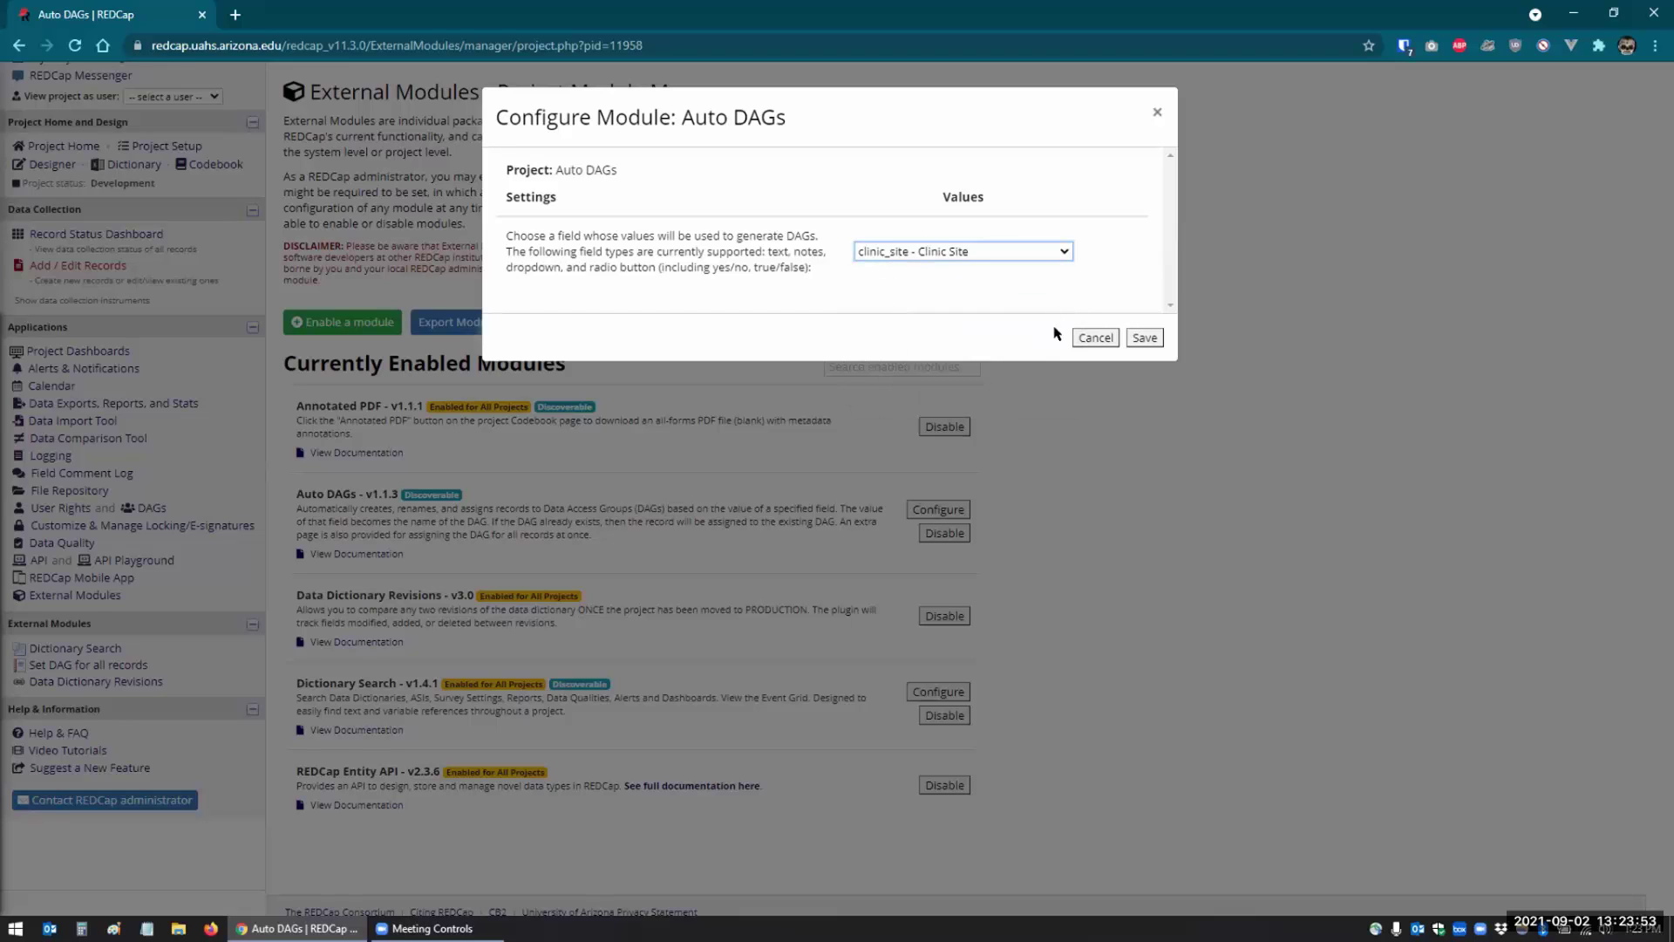
left_click(1141, 338)
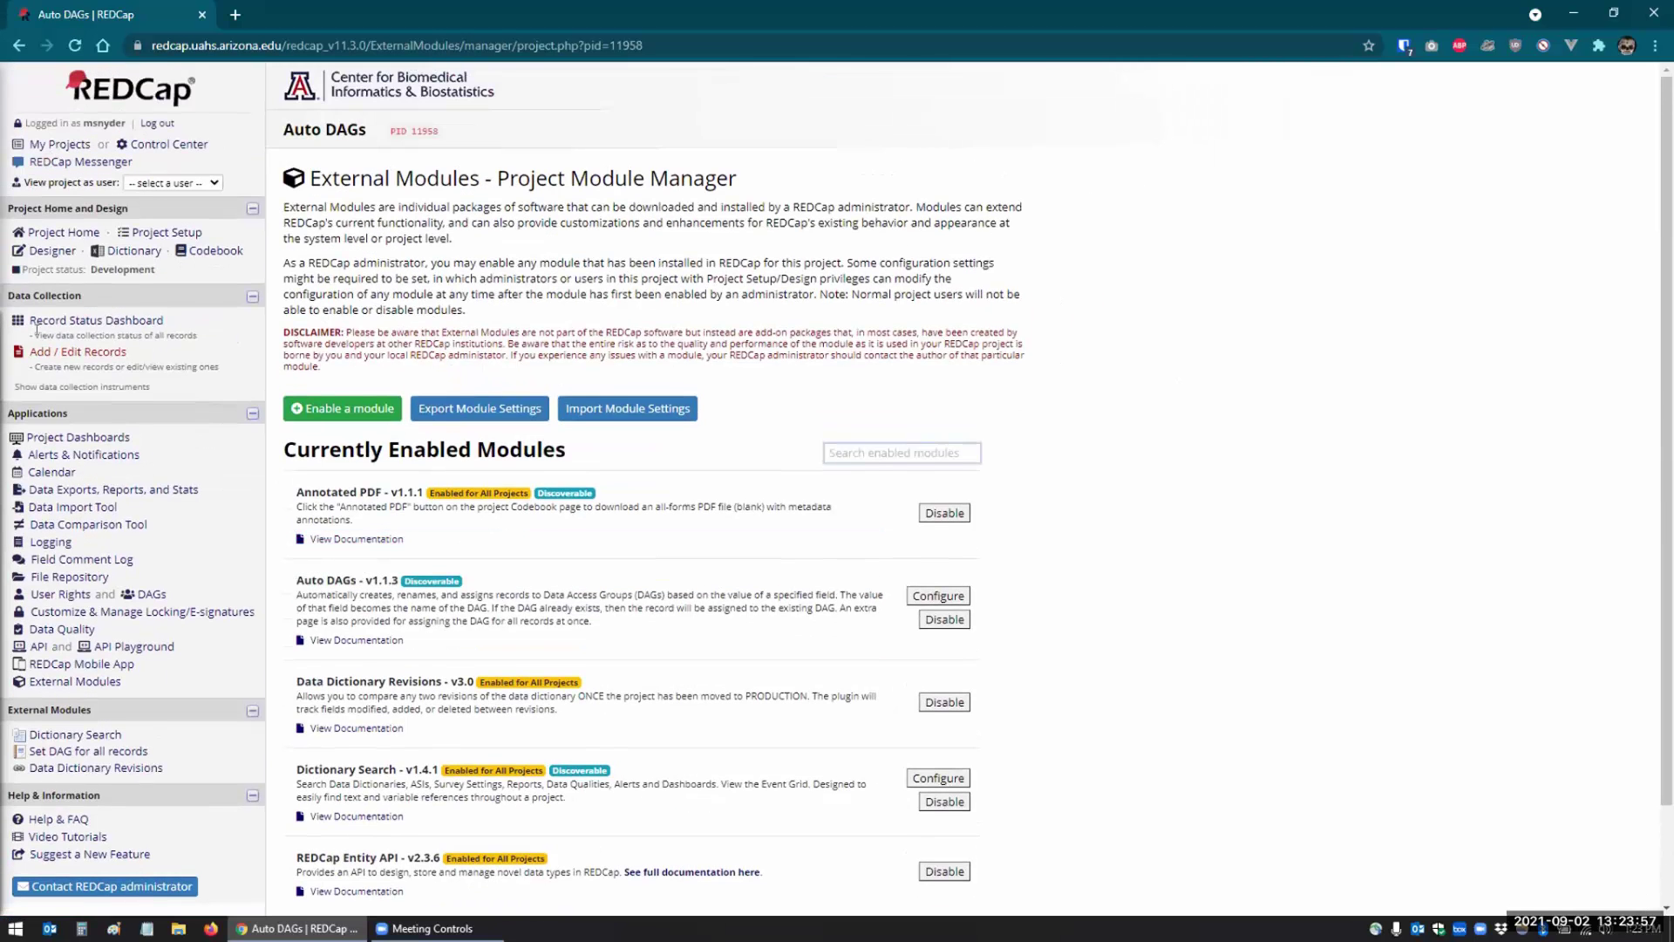
- Save a new record with Clinic Site Phoenix and a first and last name
left_click(68, 363)
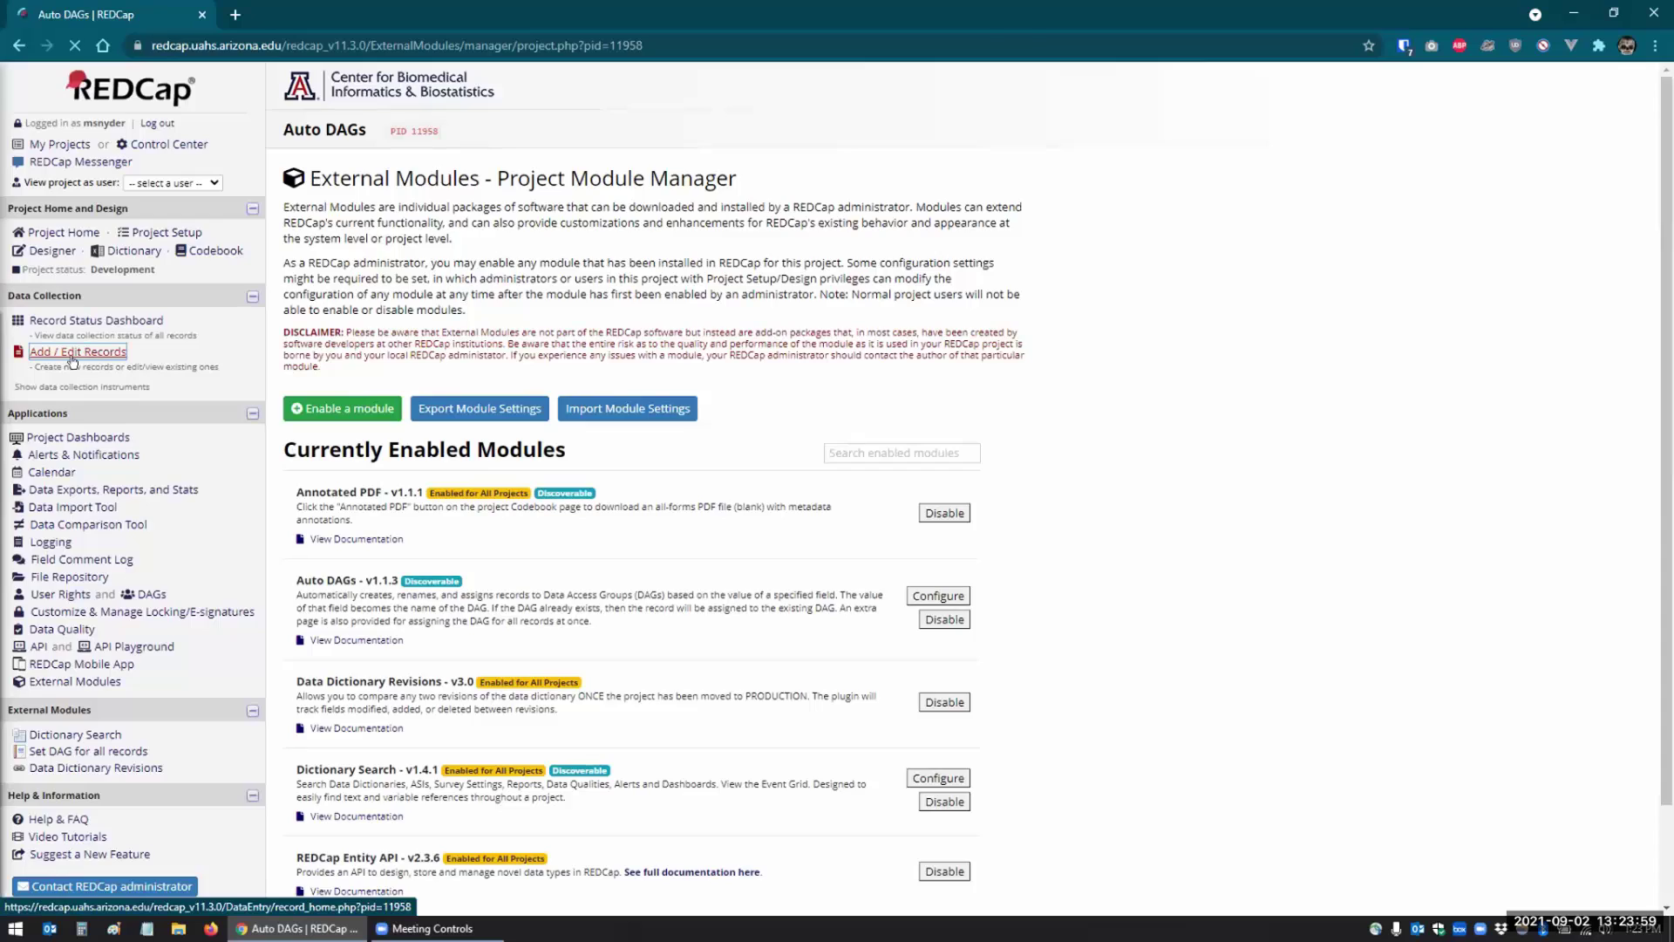
left_click(680, 390)
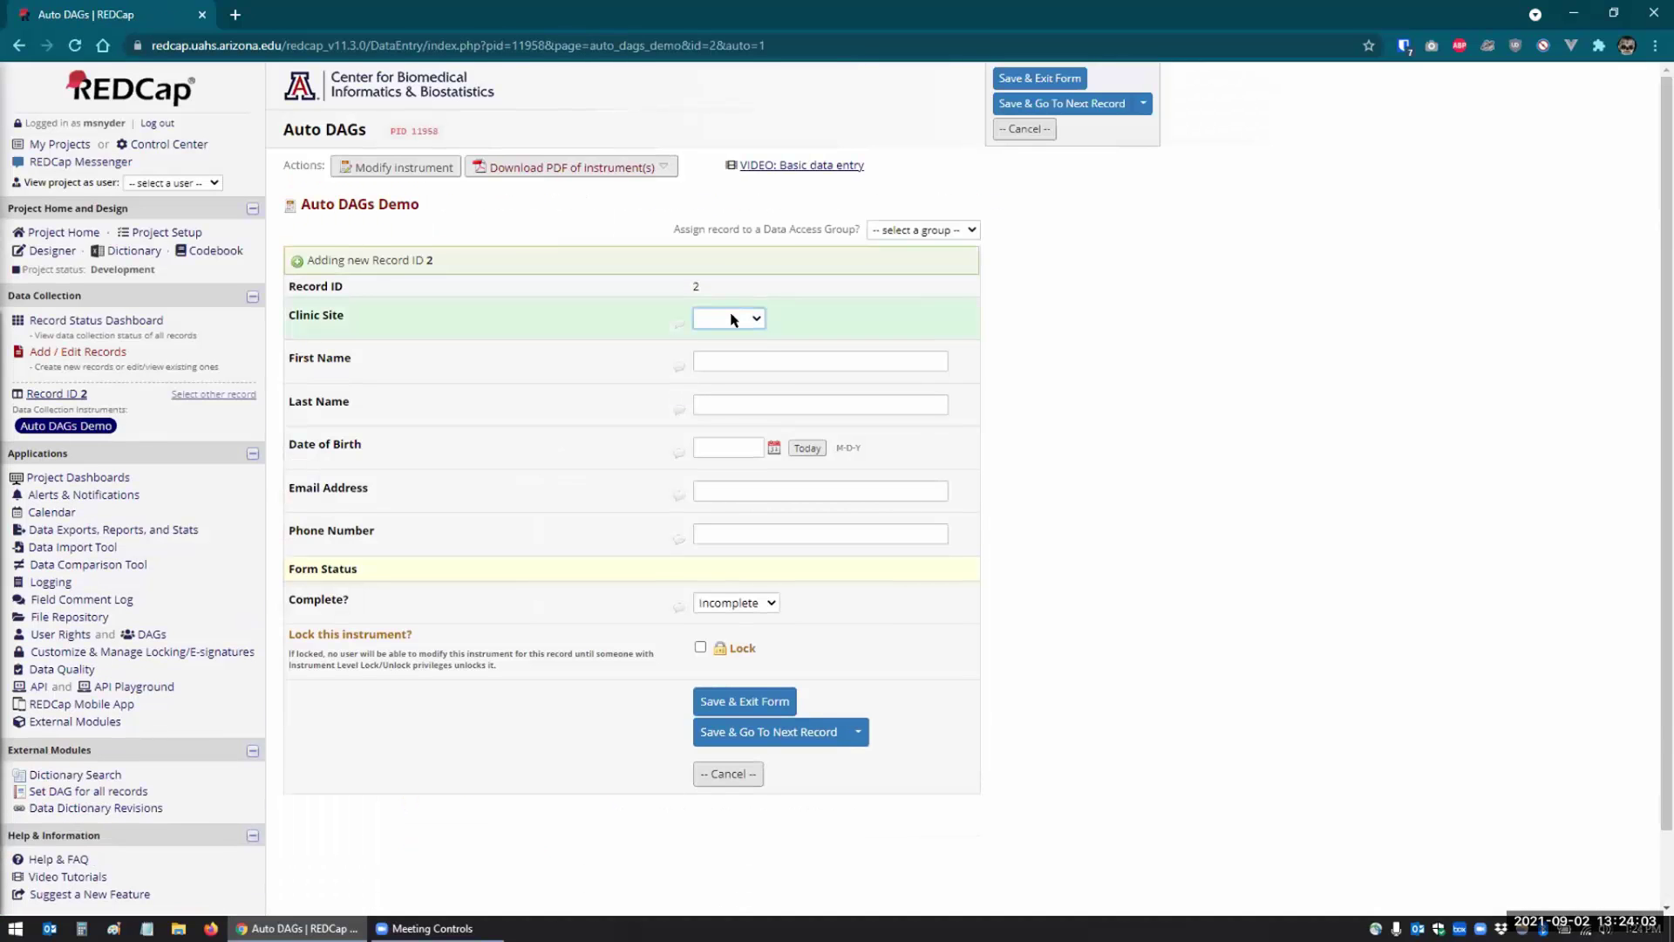
left_click(732, 319)
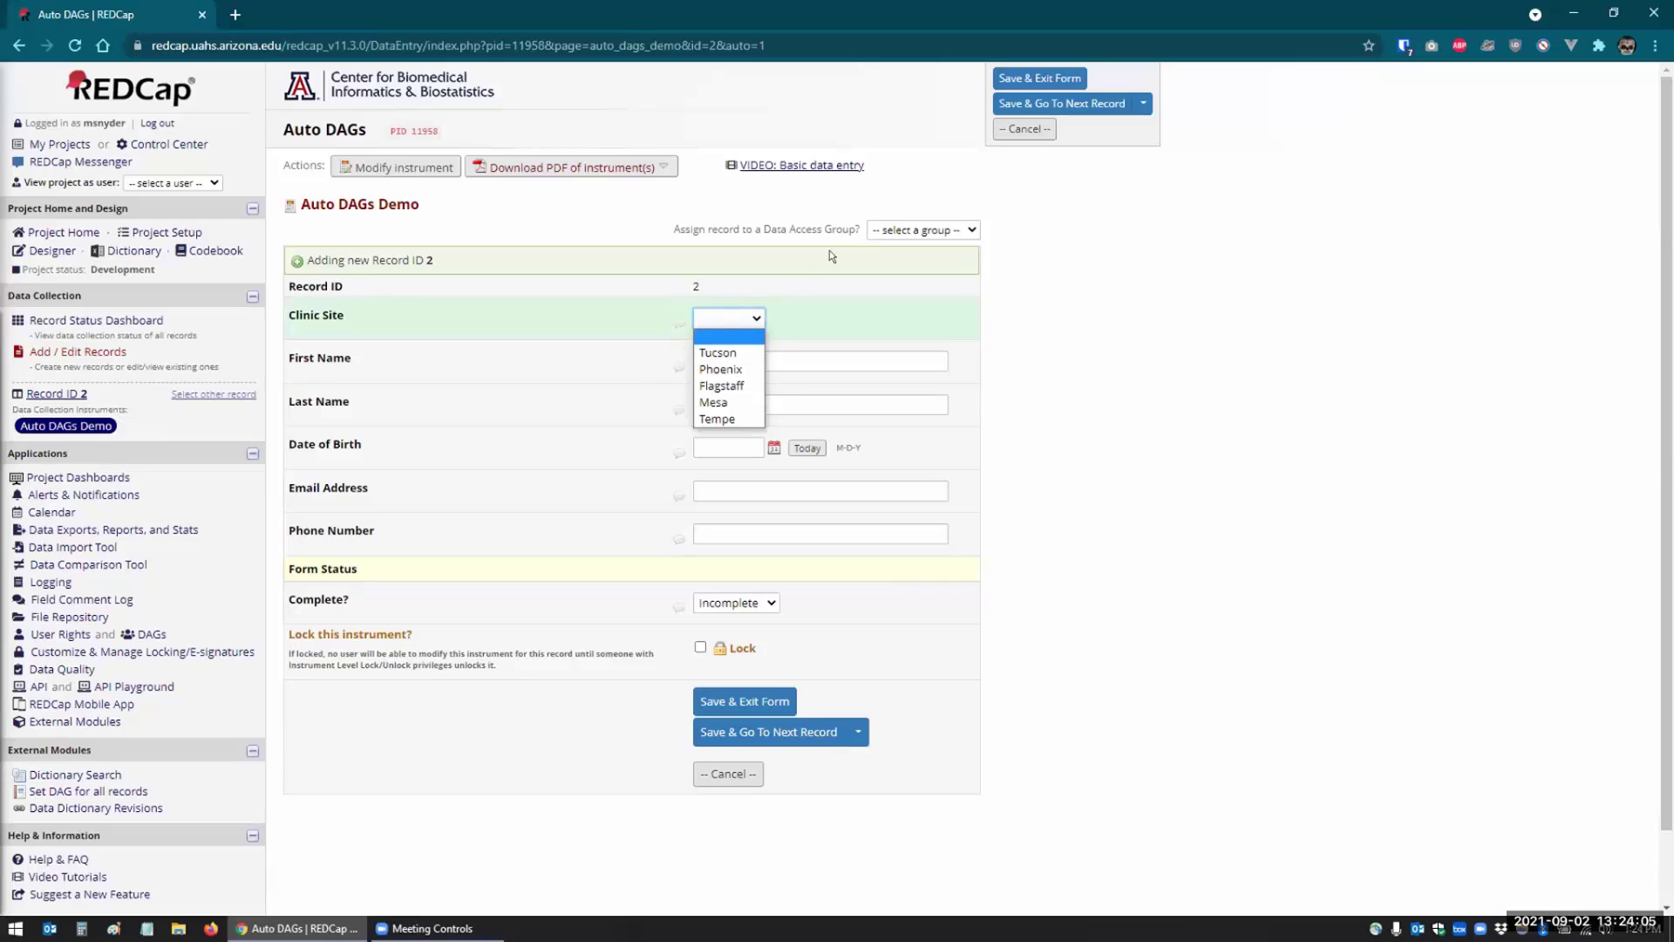
left_click(925, 229)
left_click(881, 231)
left_click(699, 316)
left_click(718, 368)
left_click(725, 360)
key("Tab")
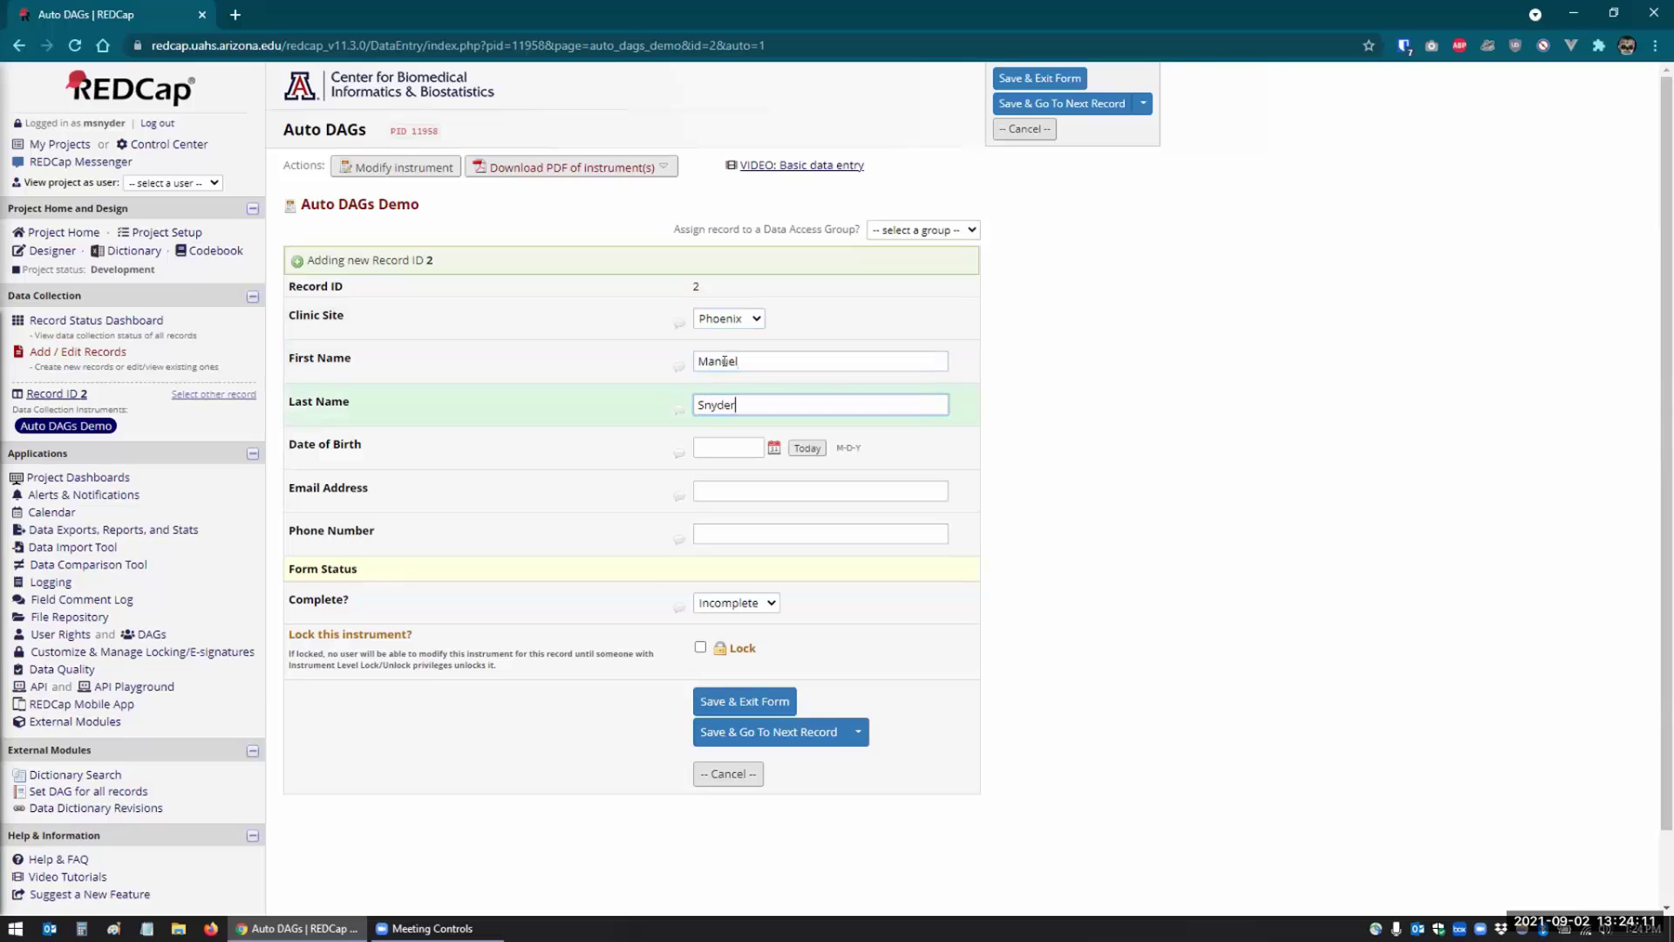
left_click(735, 702)
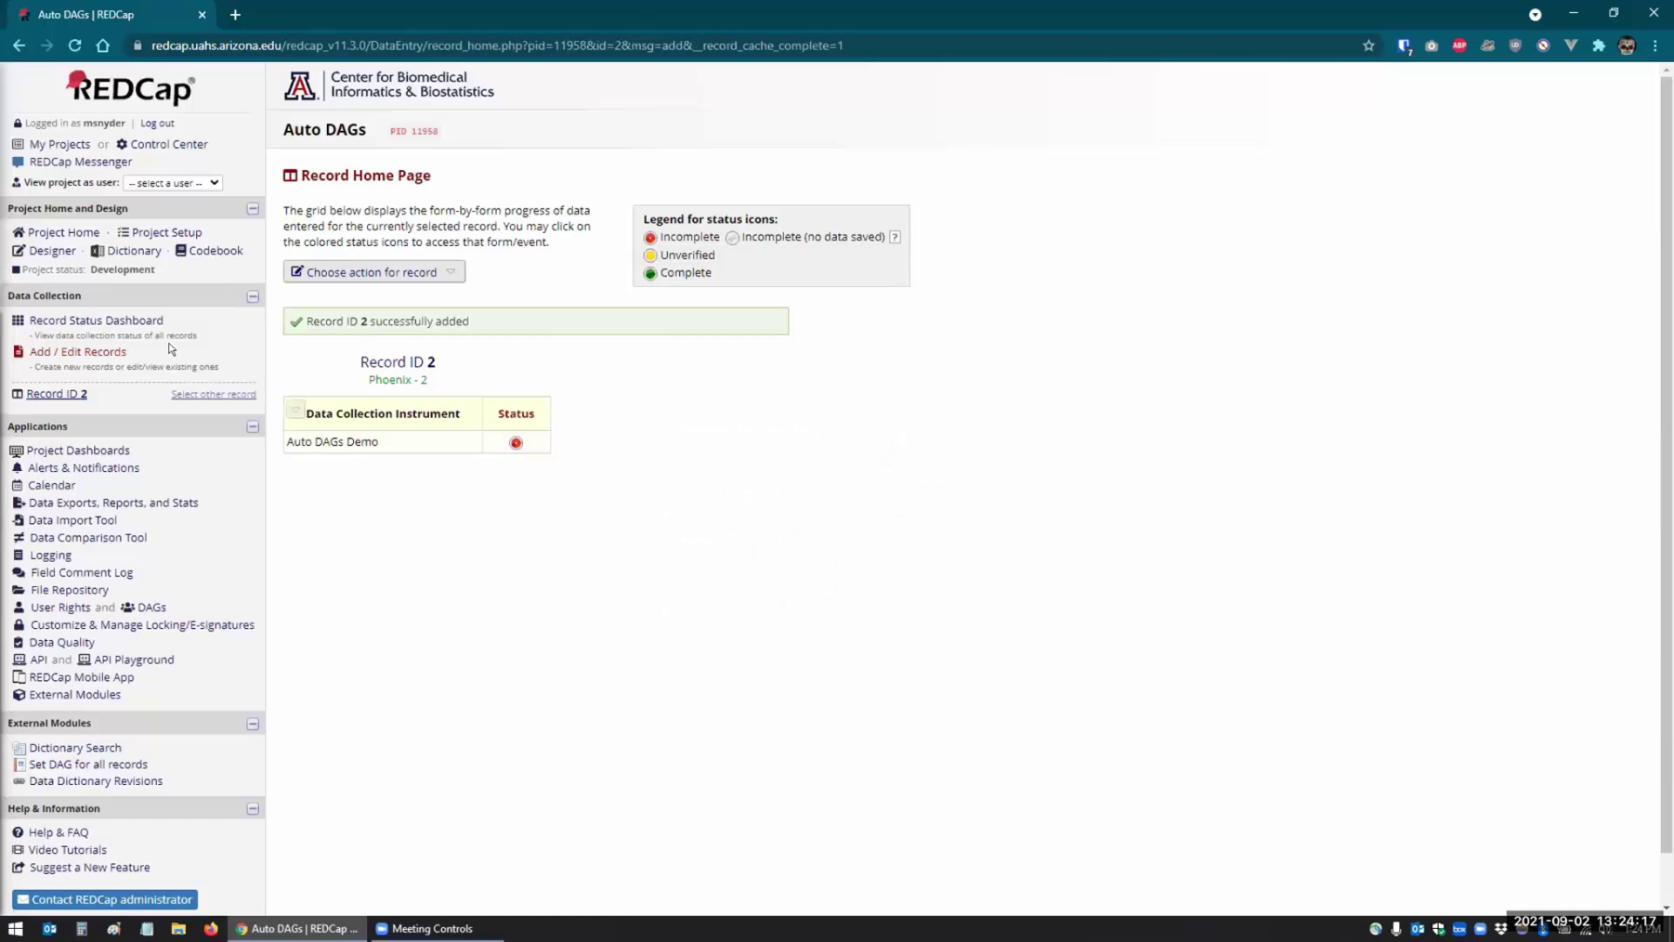
- Start another record, check the group list, and open the Data Access Groups page
left_click(86, 352)
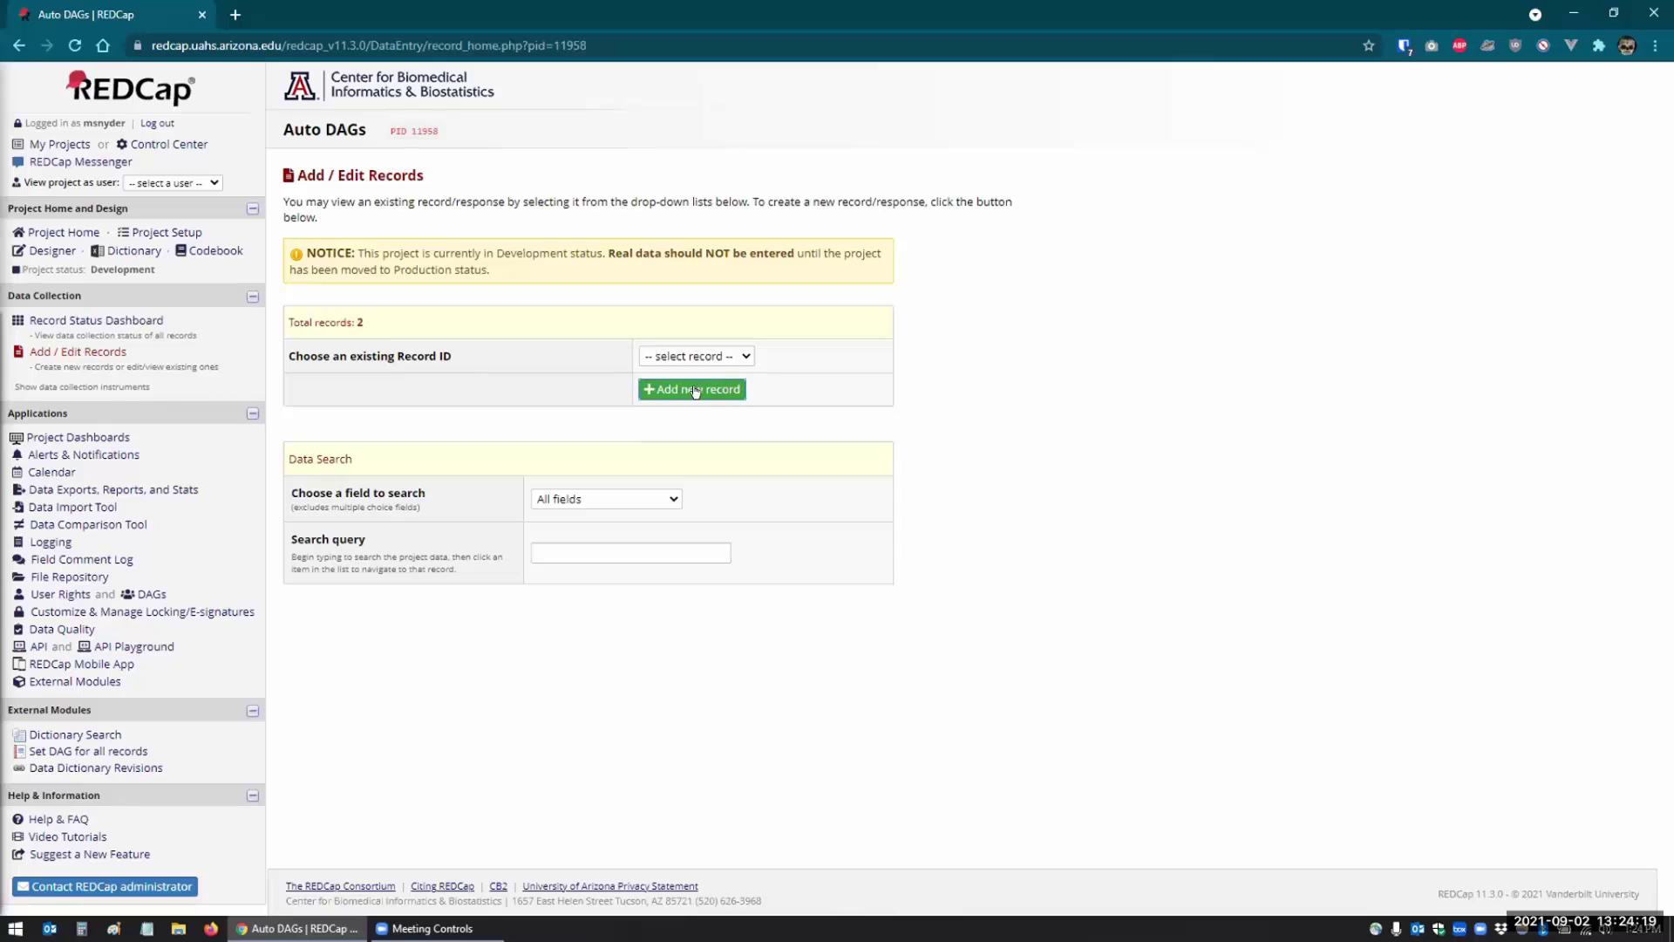
left_click(695, 390)
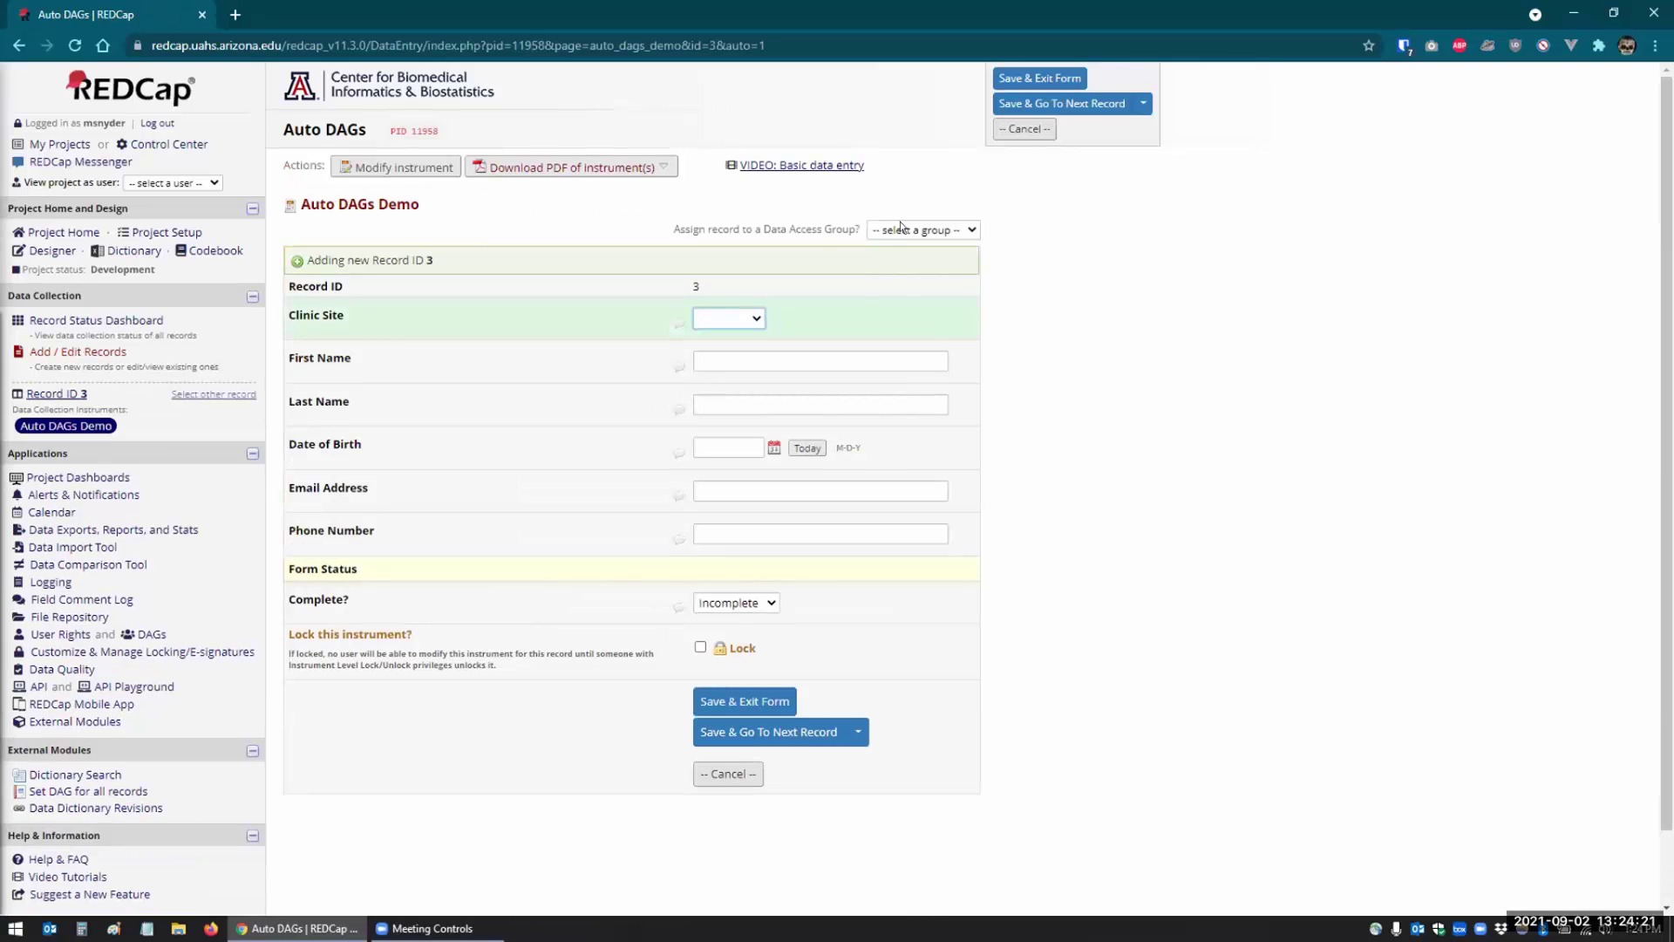
left_click(902, 228)
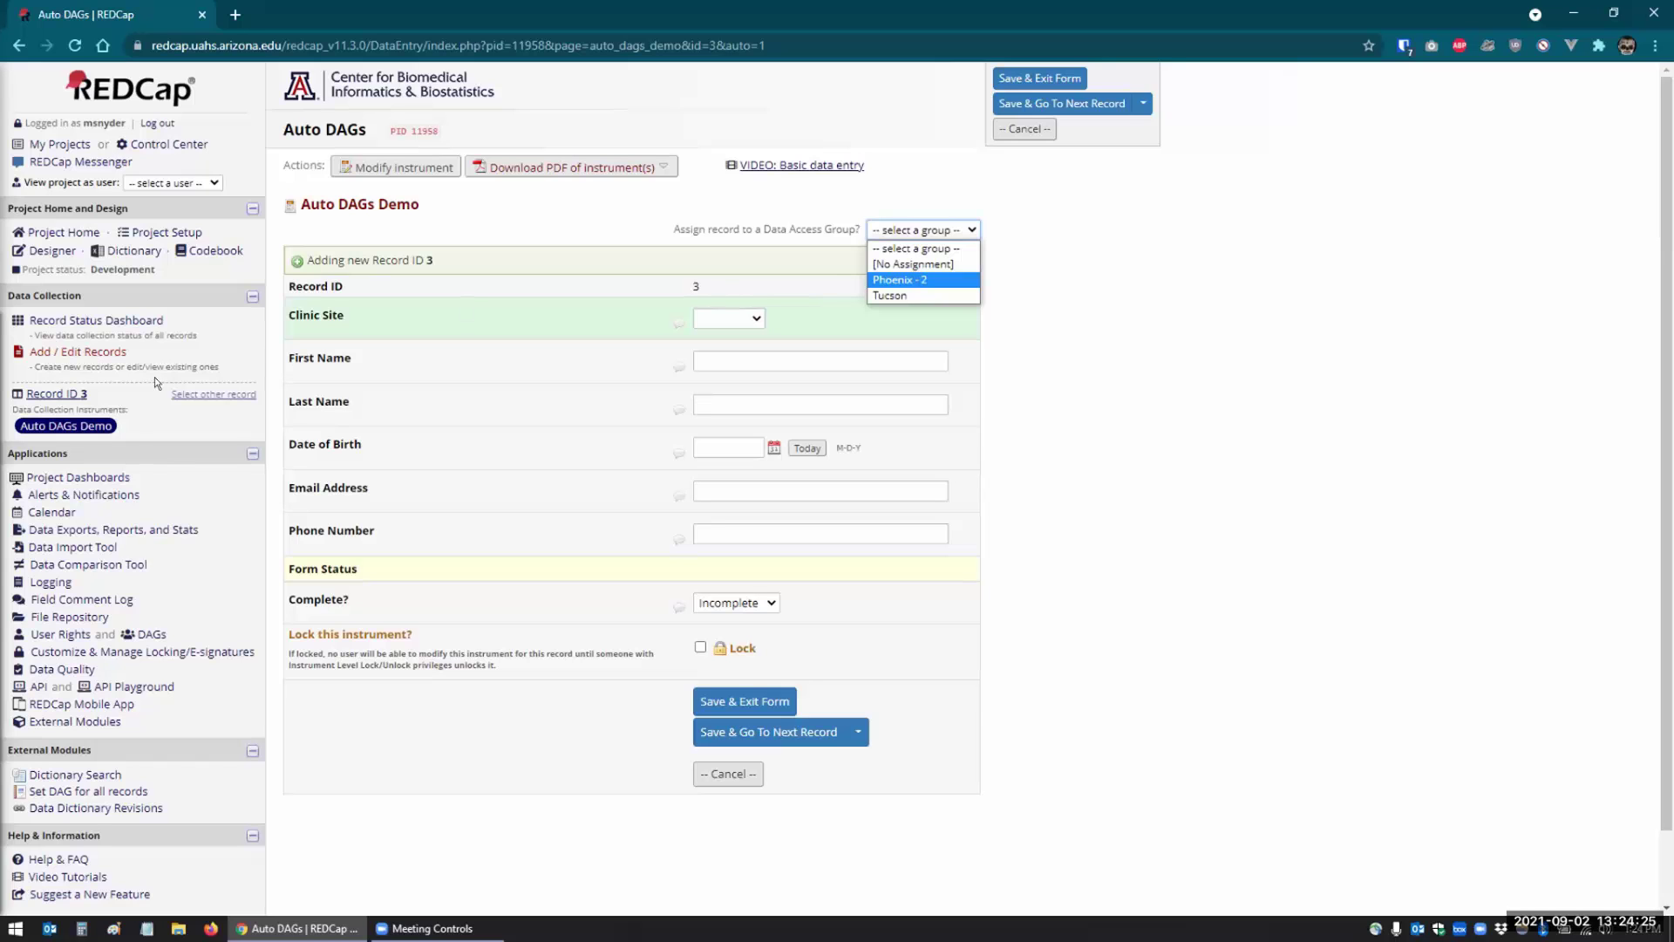
left_click(142, 630)
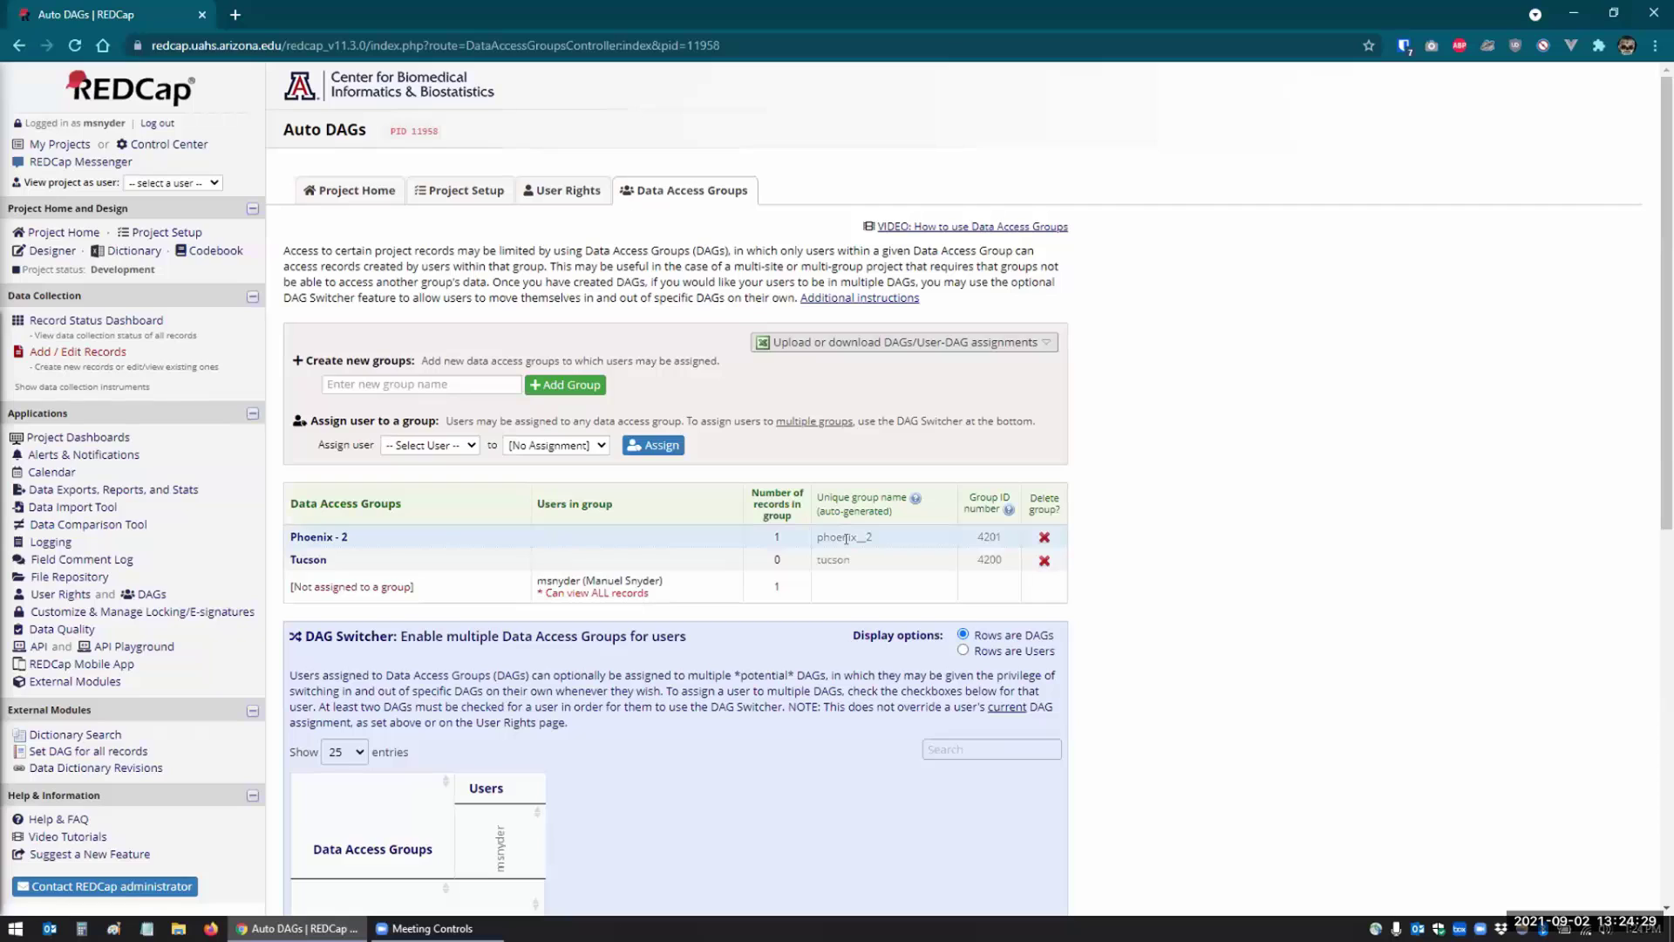
- Leave the Phoenix - 2 name unchanged, then save a record with Clinic Site Tucson and a name
left_click(315, 536)
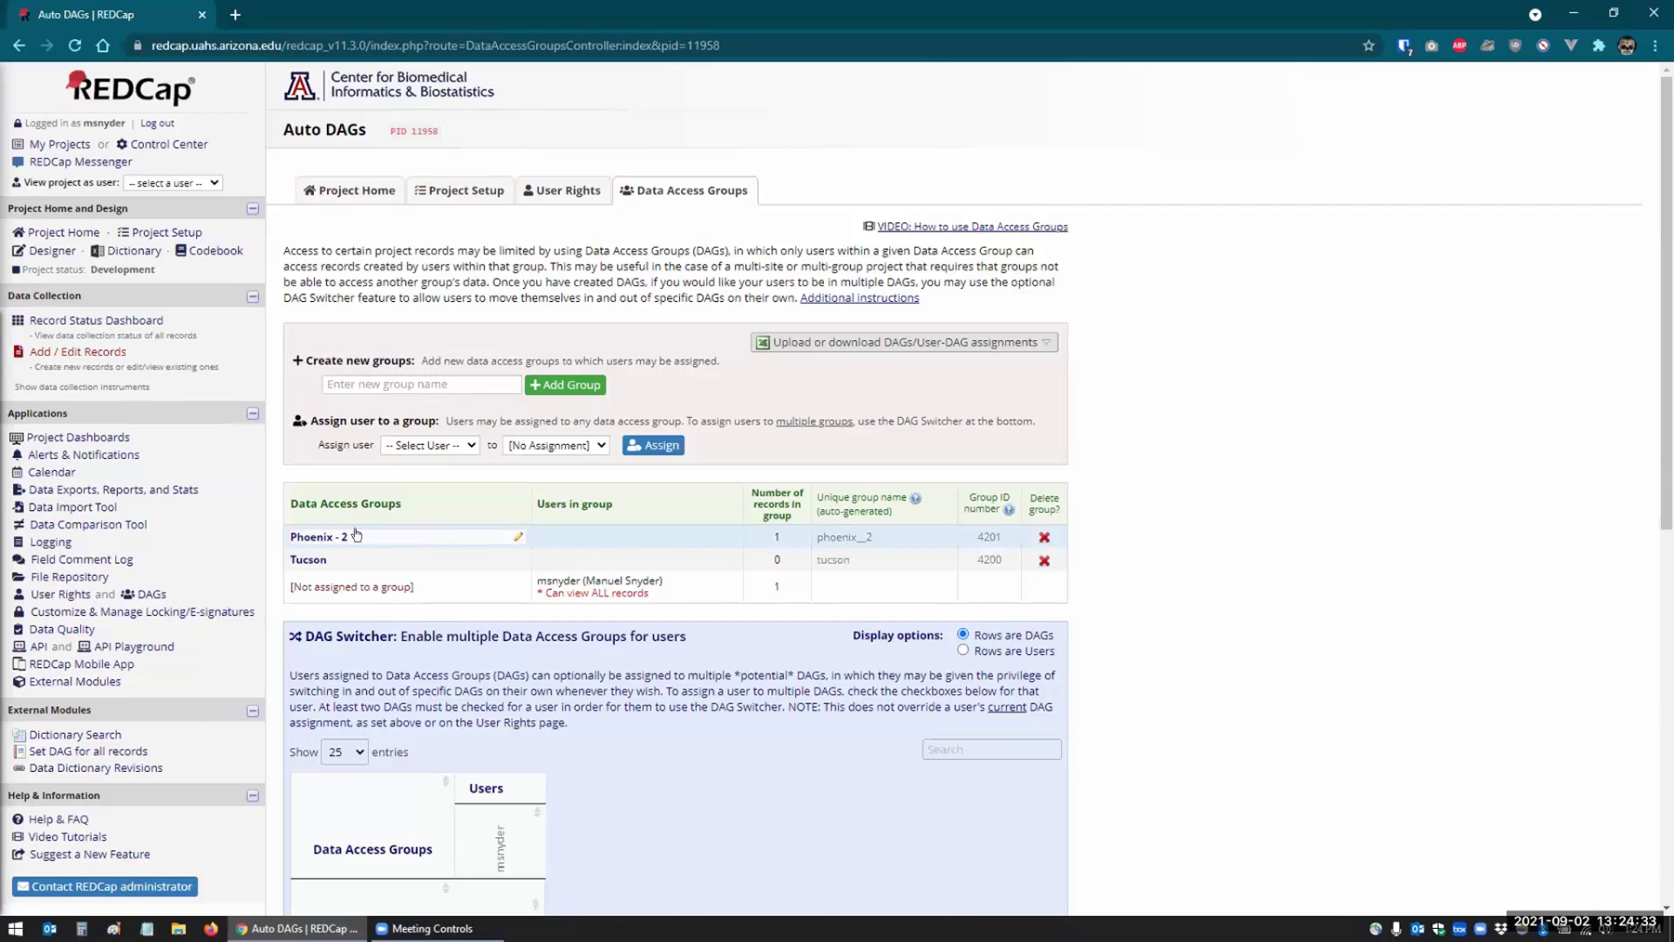
key("Return")
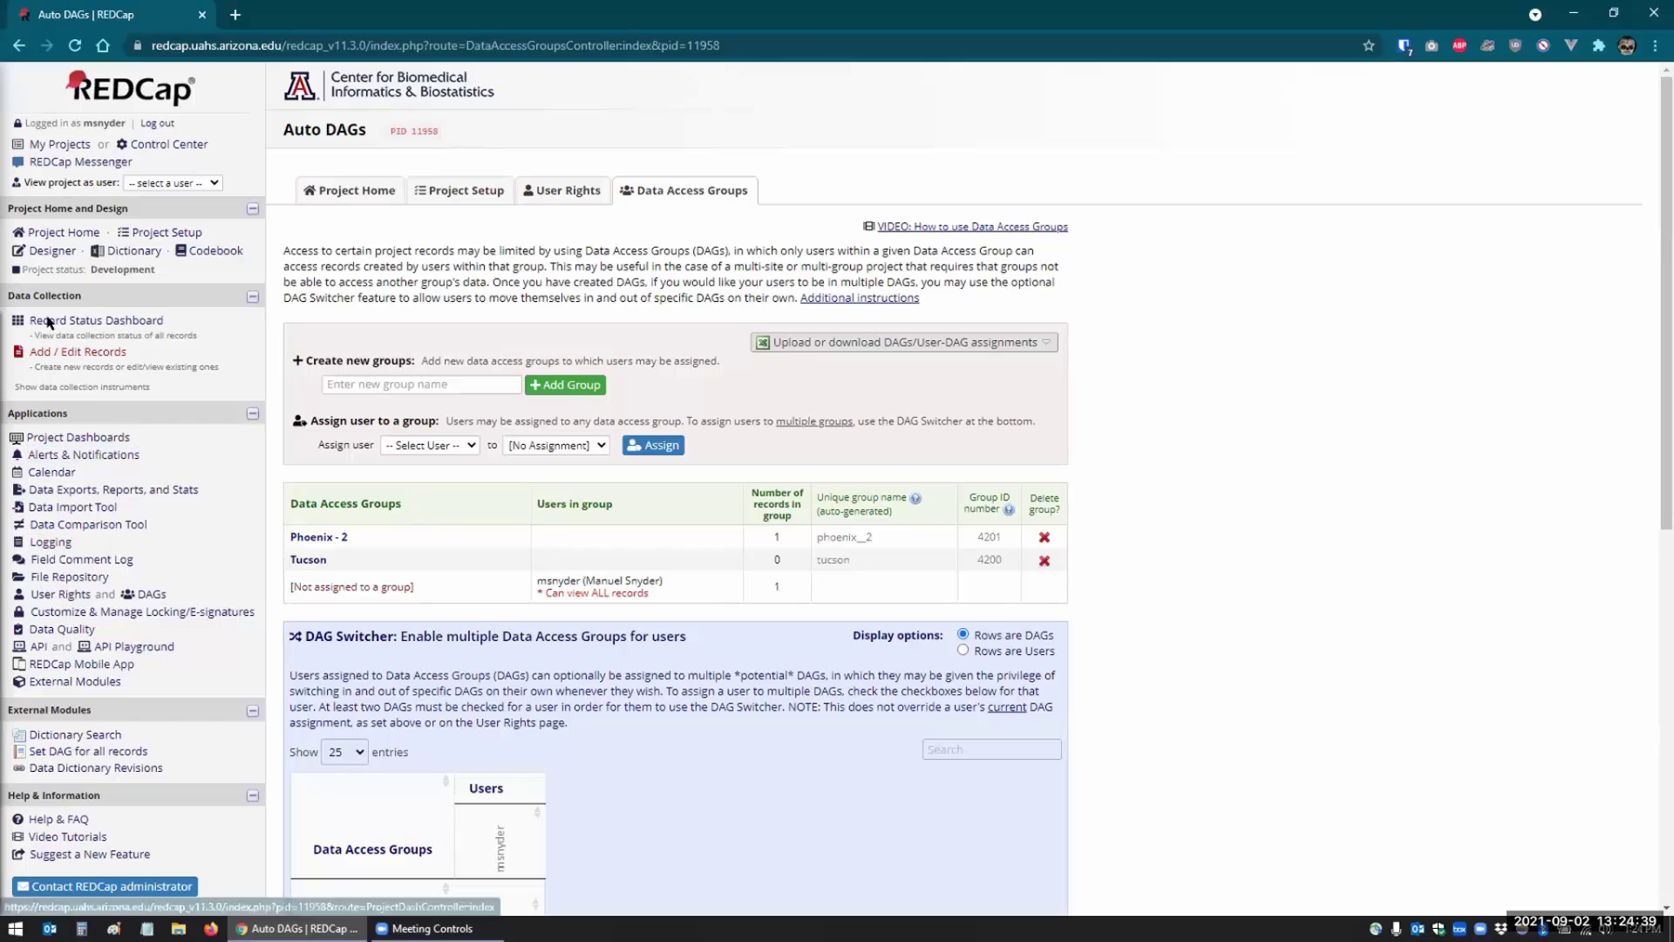
left_click(50, 352)
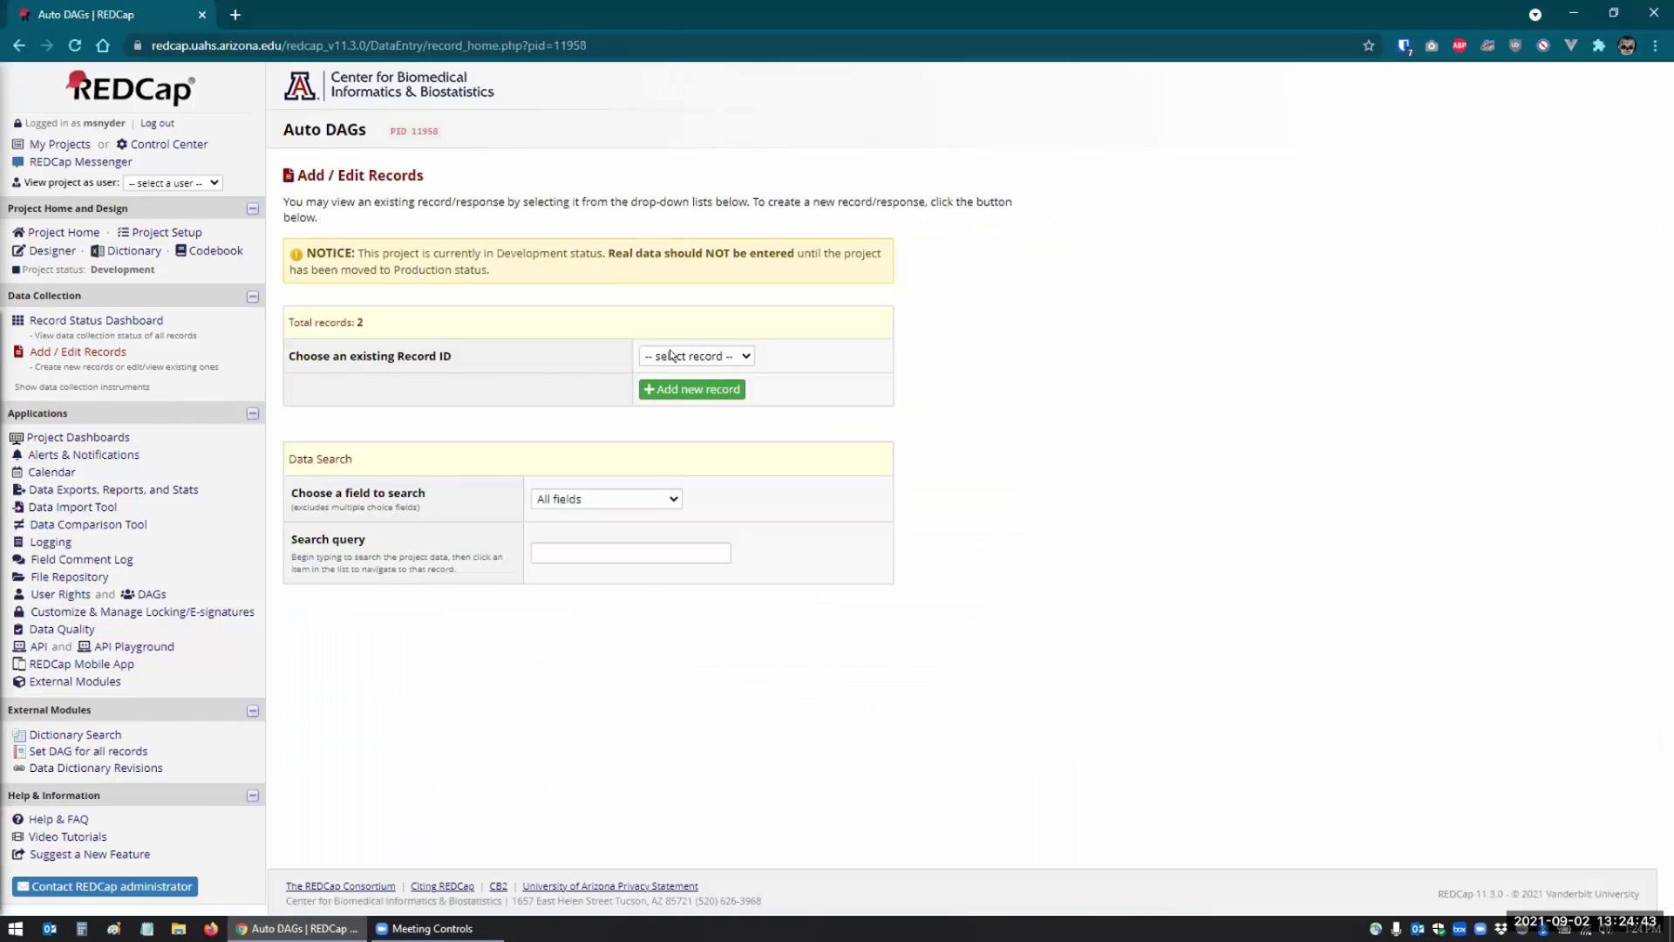
left_click(681, 389)
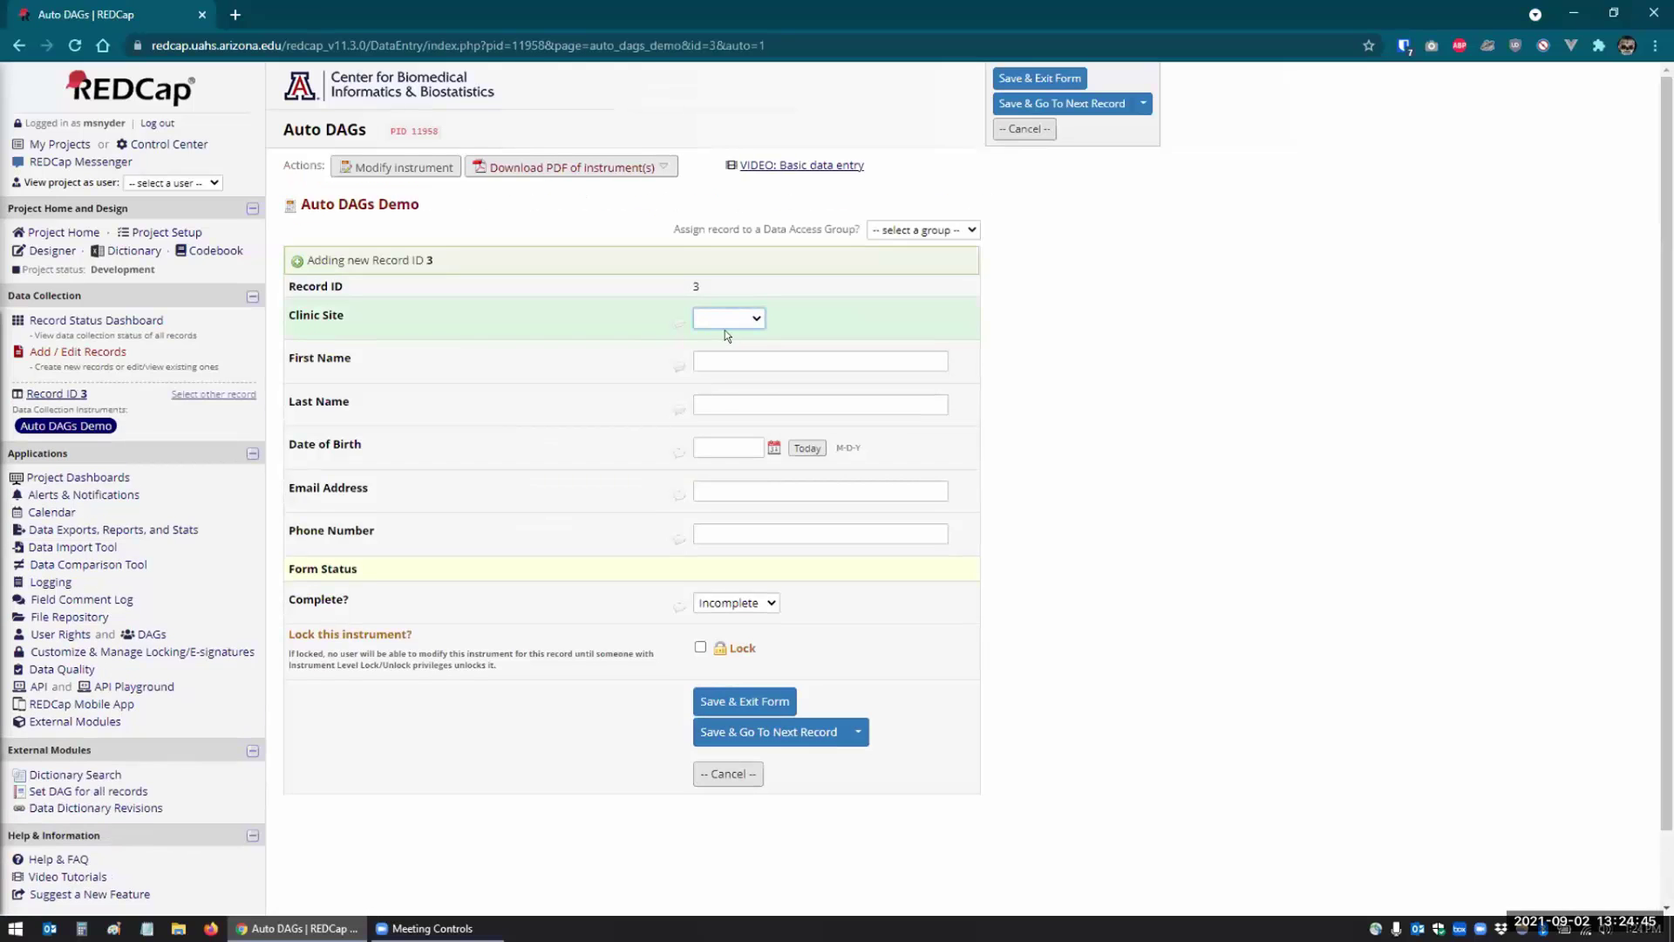
left_click(728, 318)
left_click(720, 354)
left_click(713, 360)
key("Tab")
key("Tab")
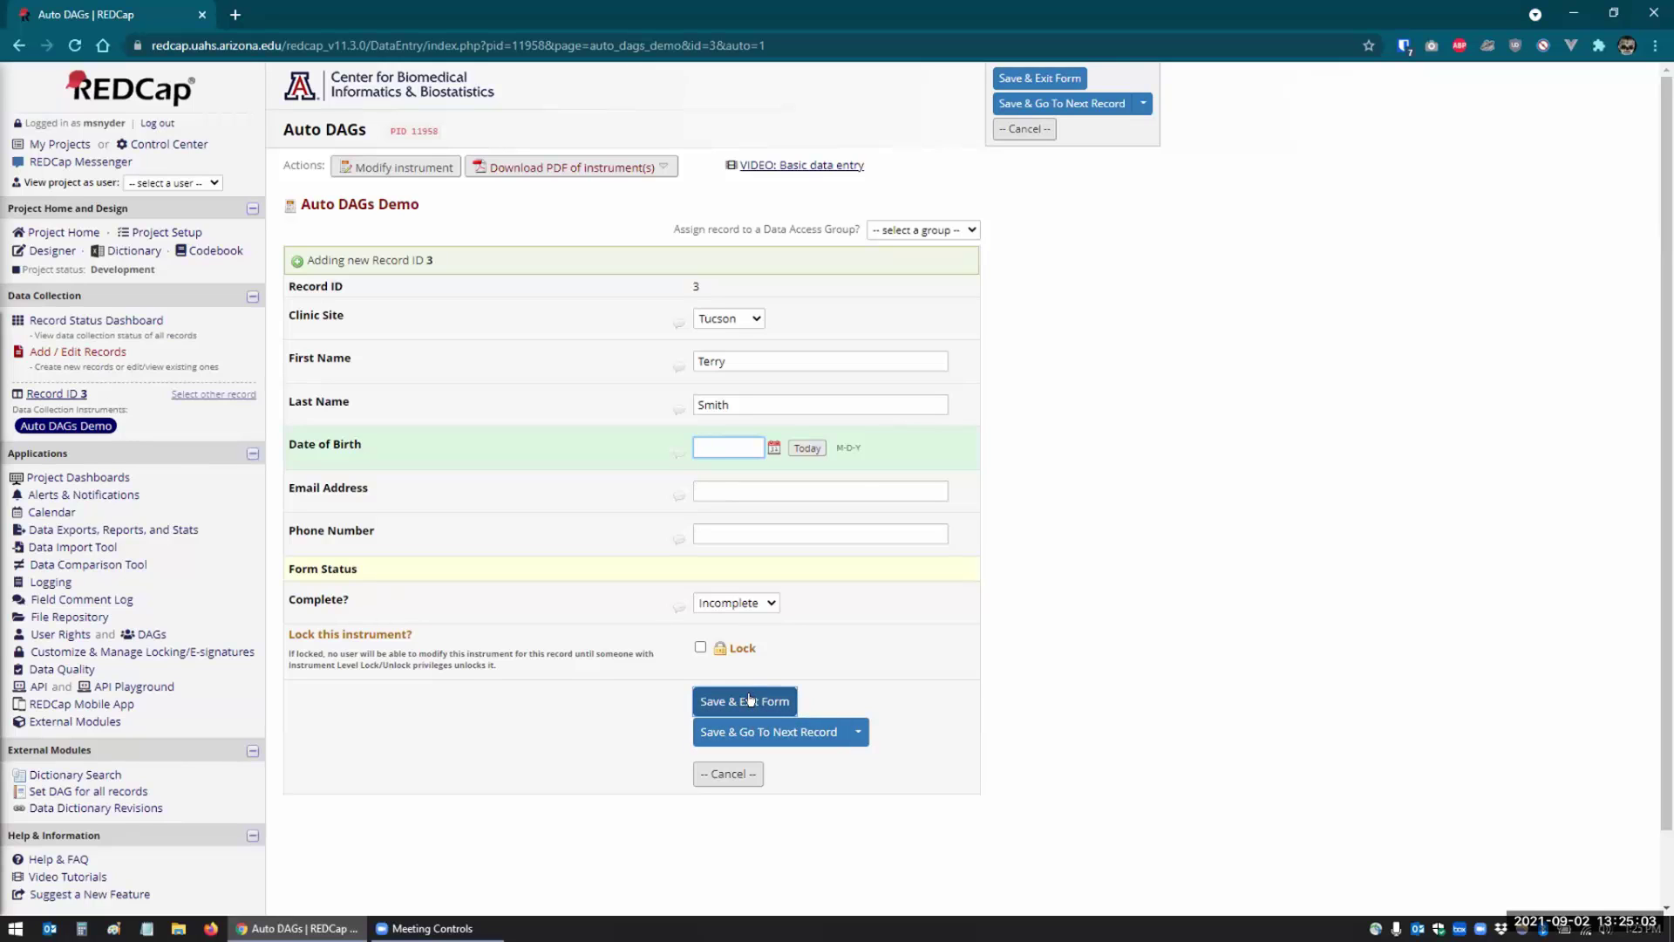
left_click(750, 700)
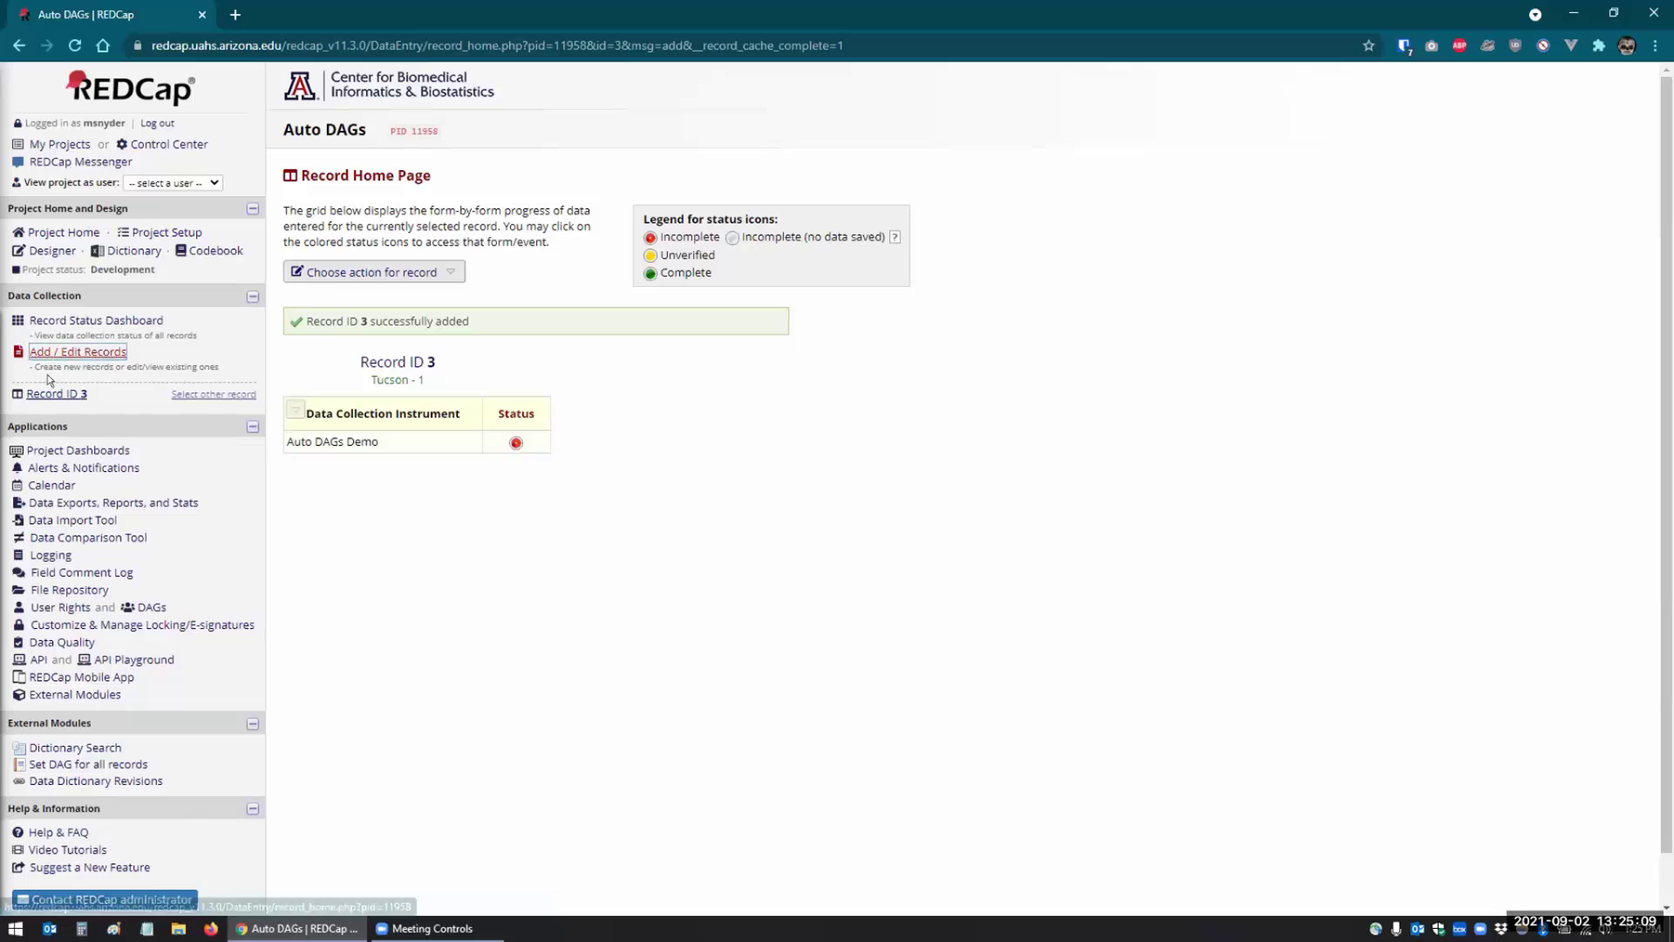
- Start another new record and confirm the group list now includes Tucson - 1
left_click(79, 349)
left_click(682, 390)
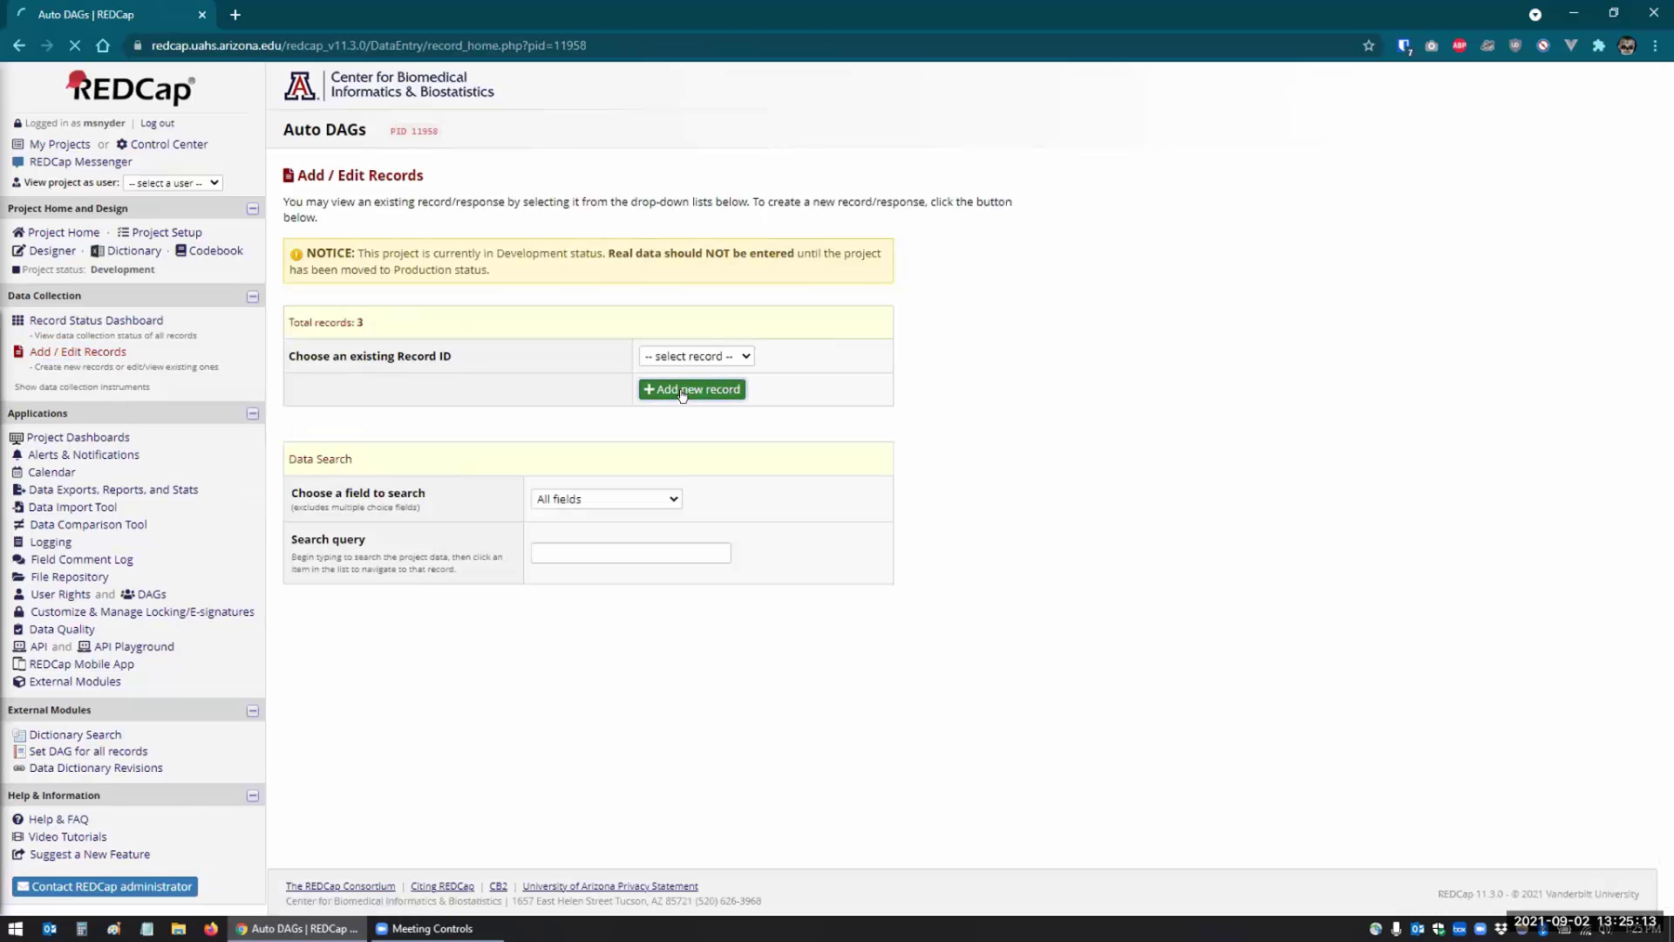
left_click(908, 232)
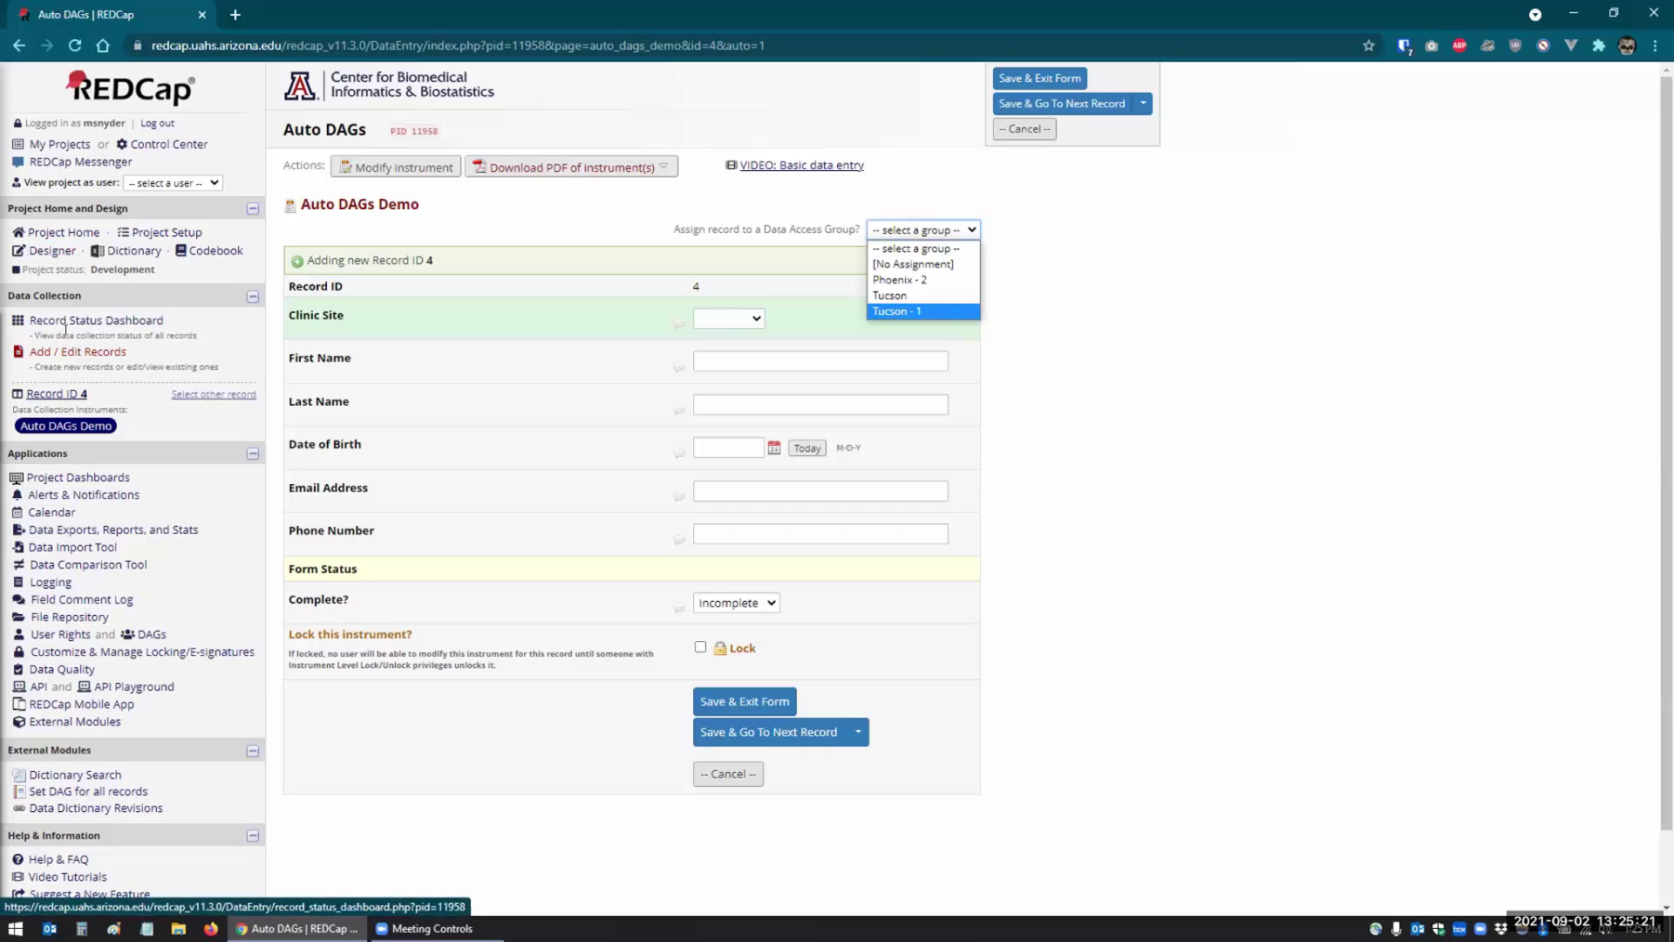
left_click(52, 250)
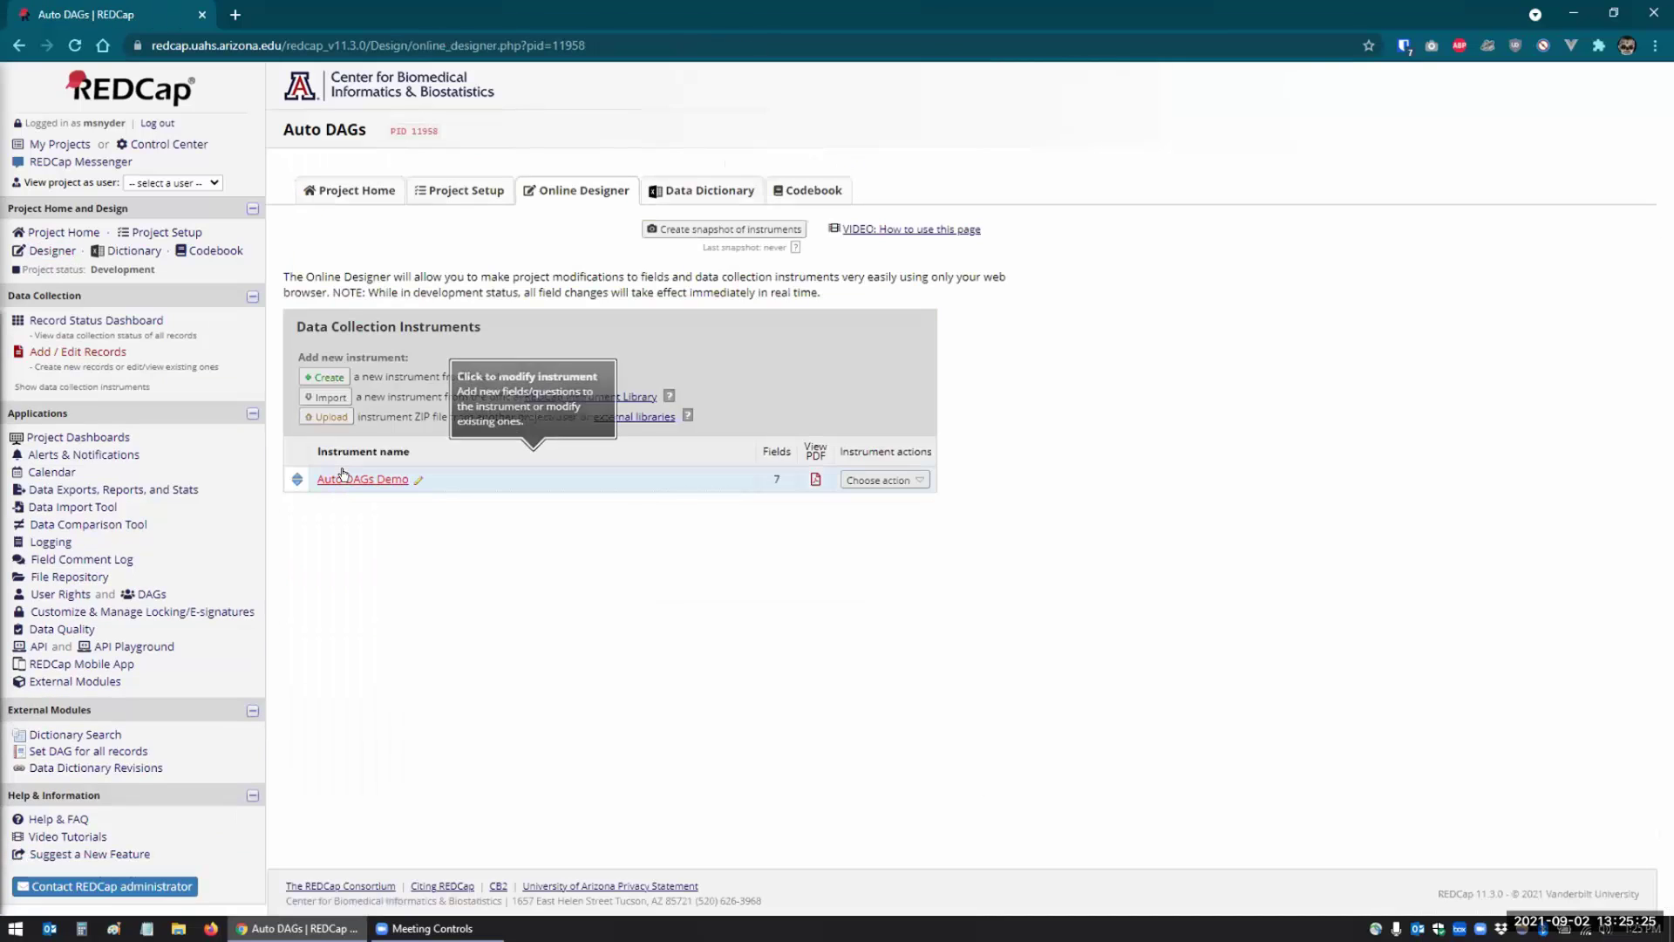
left_click(344, 478)
scroll(373, 602, "down", 3)
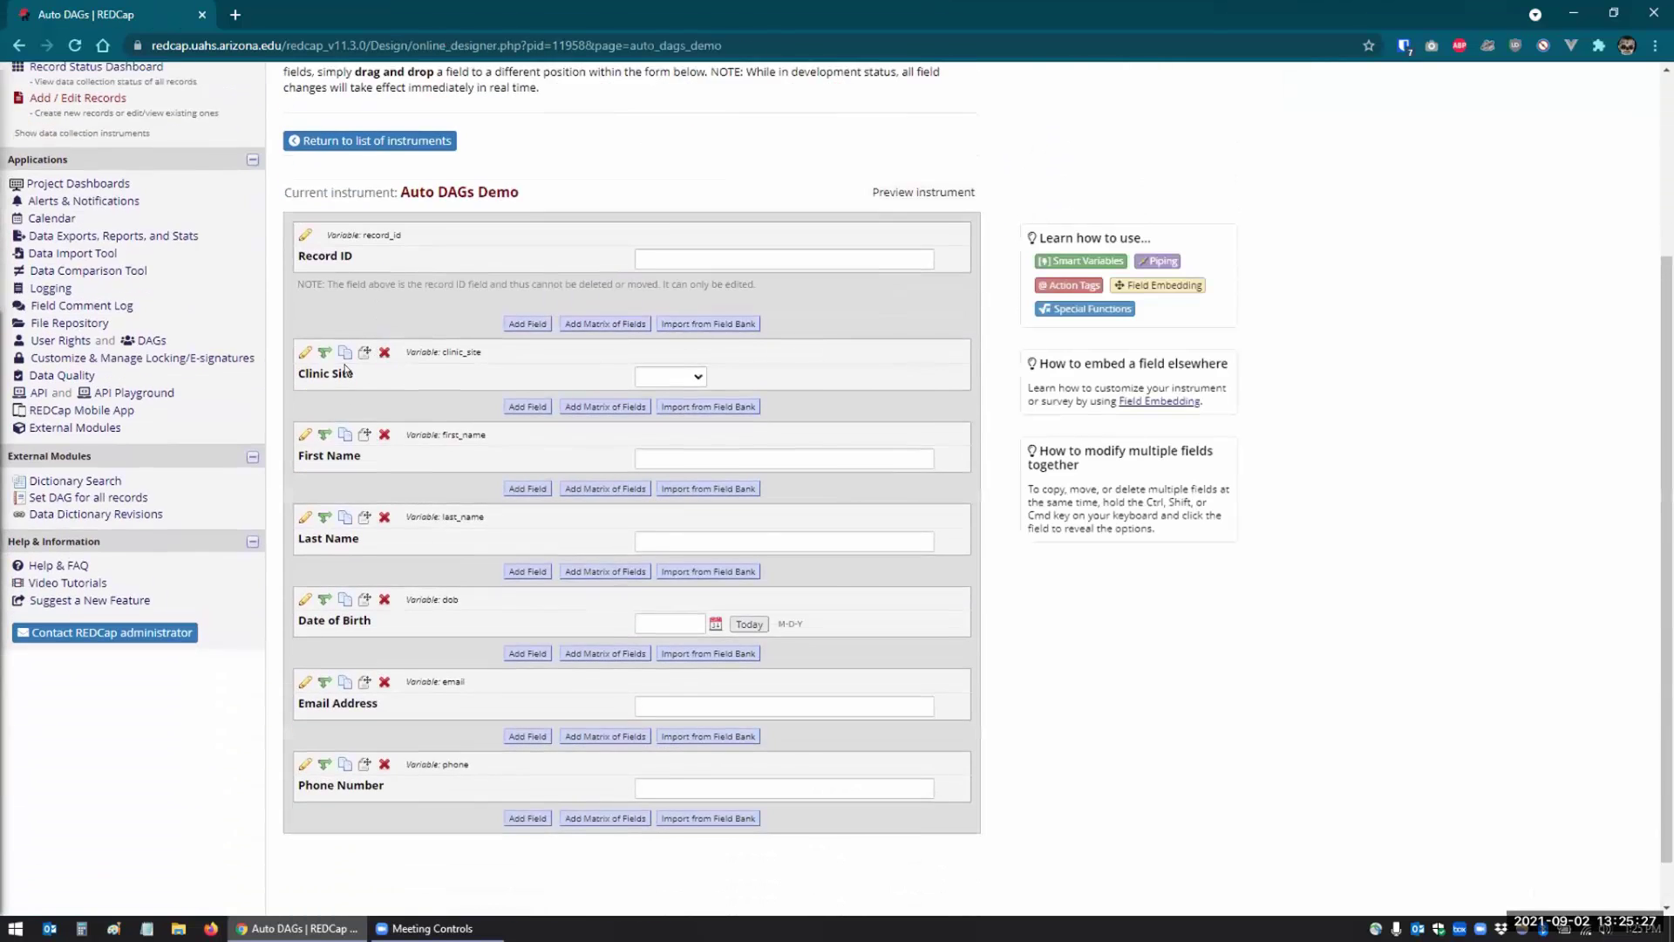
left_click(301, 345)
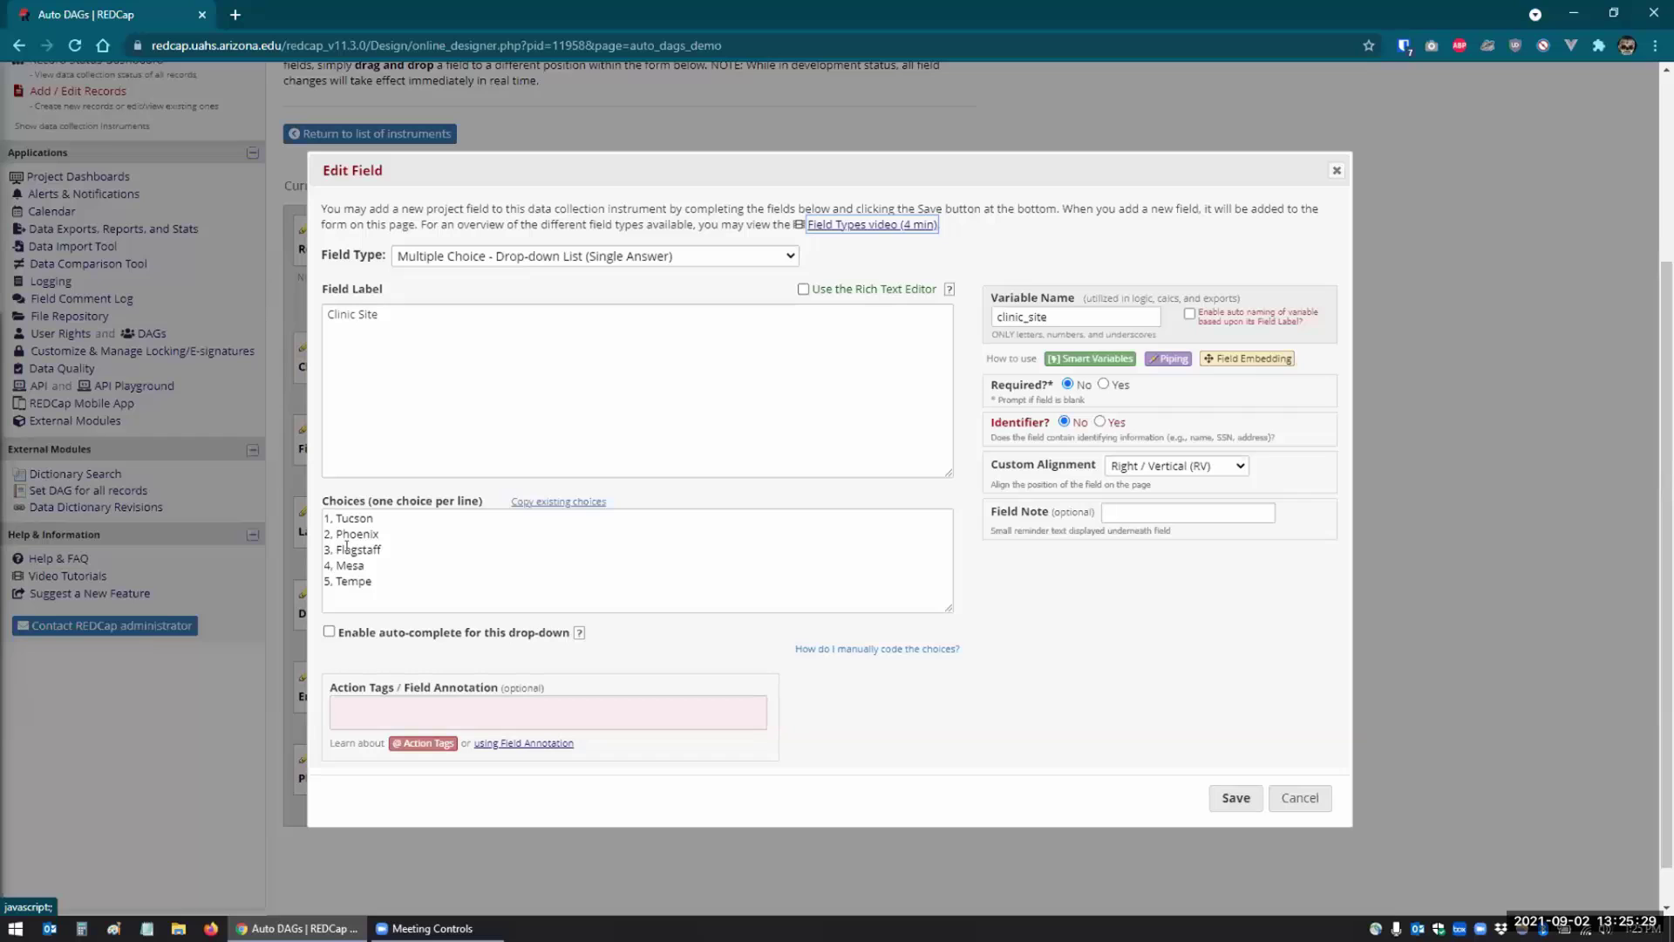
left_click(330, 516)
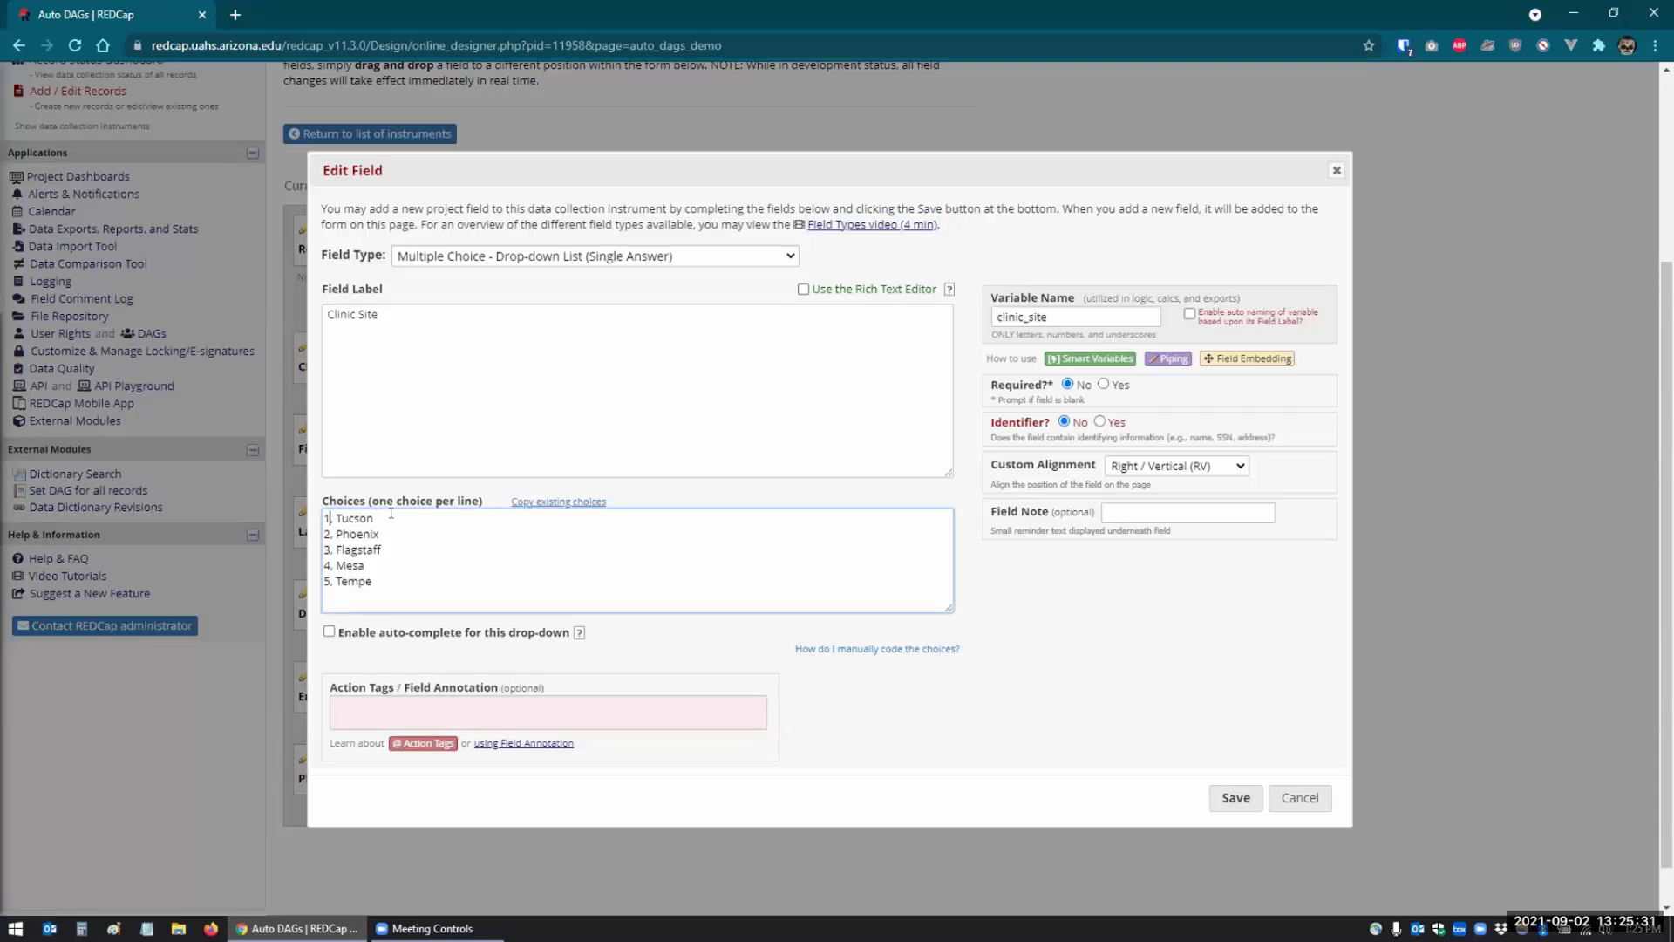
key("shift+Home")
type("Tucson")
left_click(329, 532)
key("shift+Home")
type("Phoenix")
left_click(333, 546)
key("shift+Home")
type("Flagstaff")
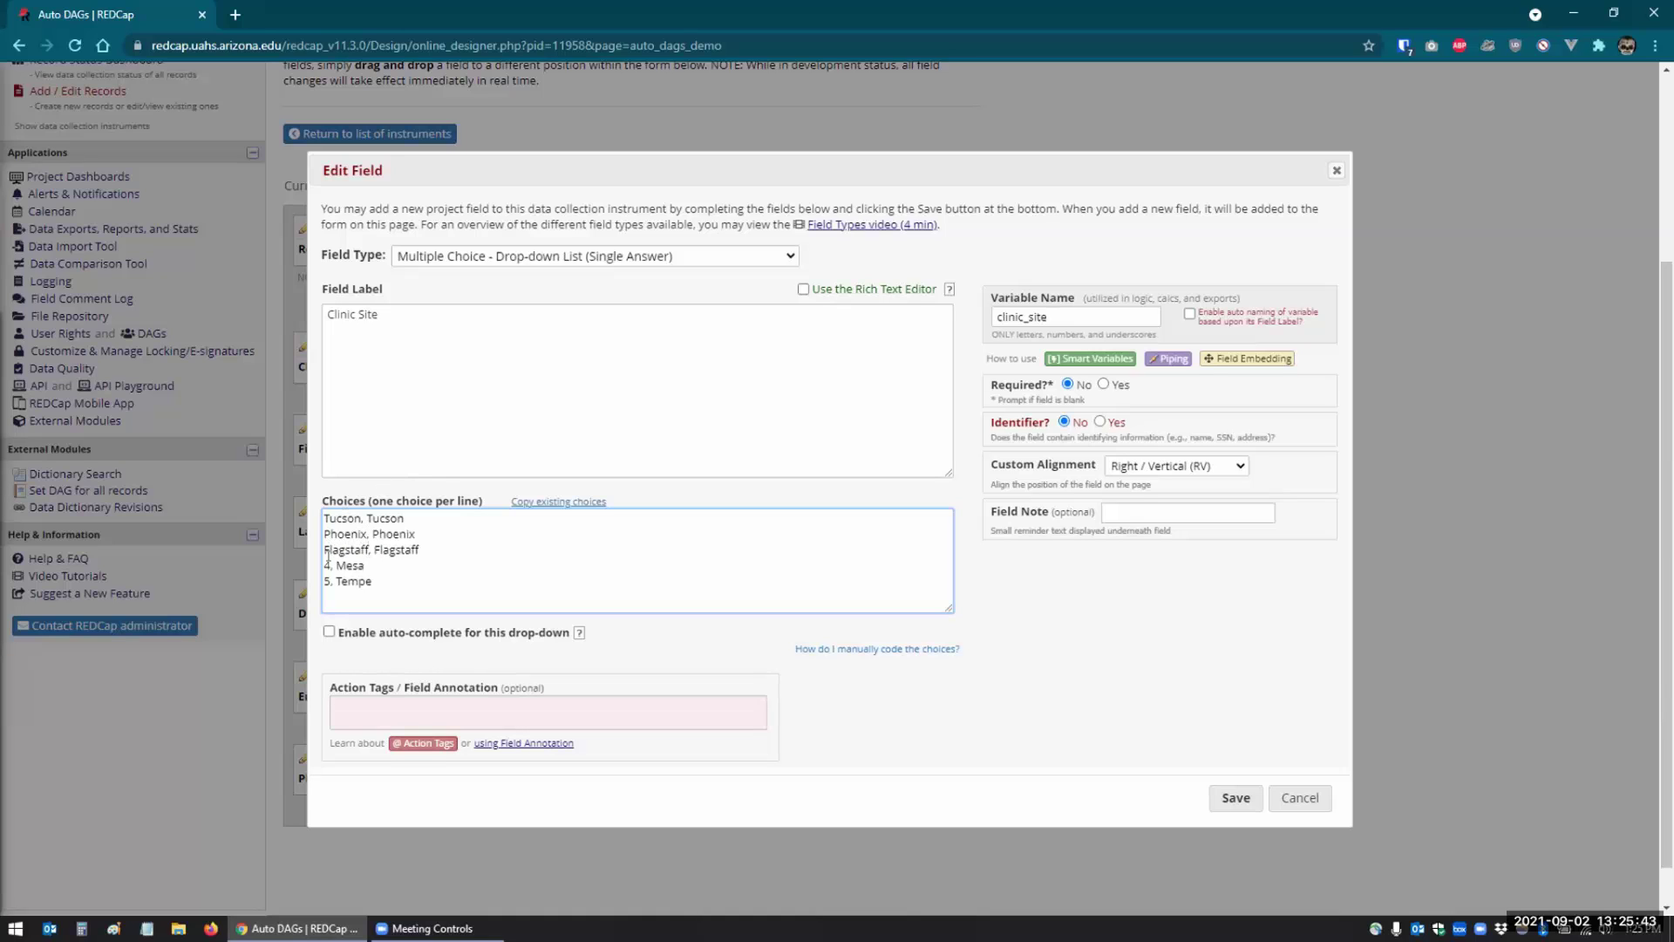
key("shift+Home")
type("Mesa")
left_click(323, 581)
key("Delete")
type("Tempe")
left_click(1229, 799)
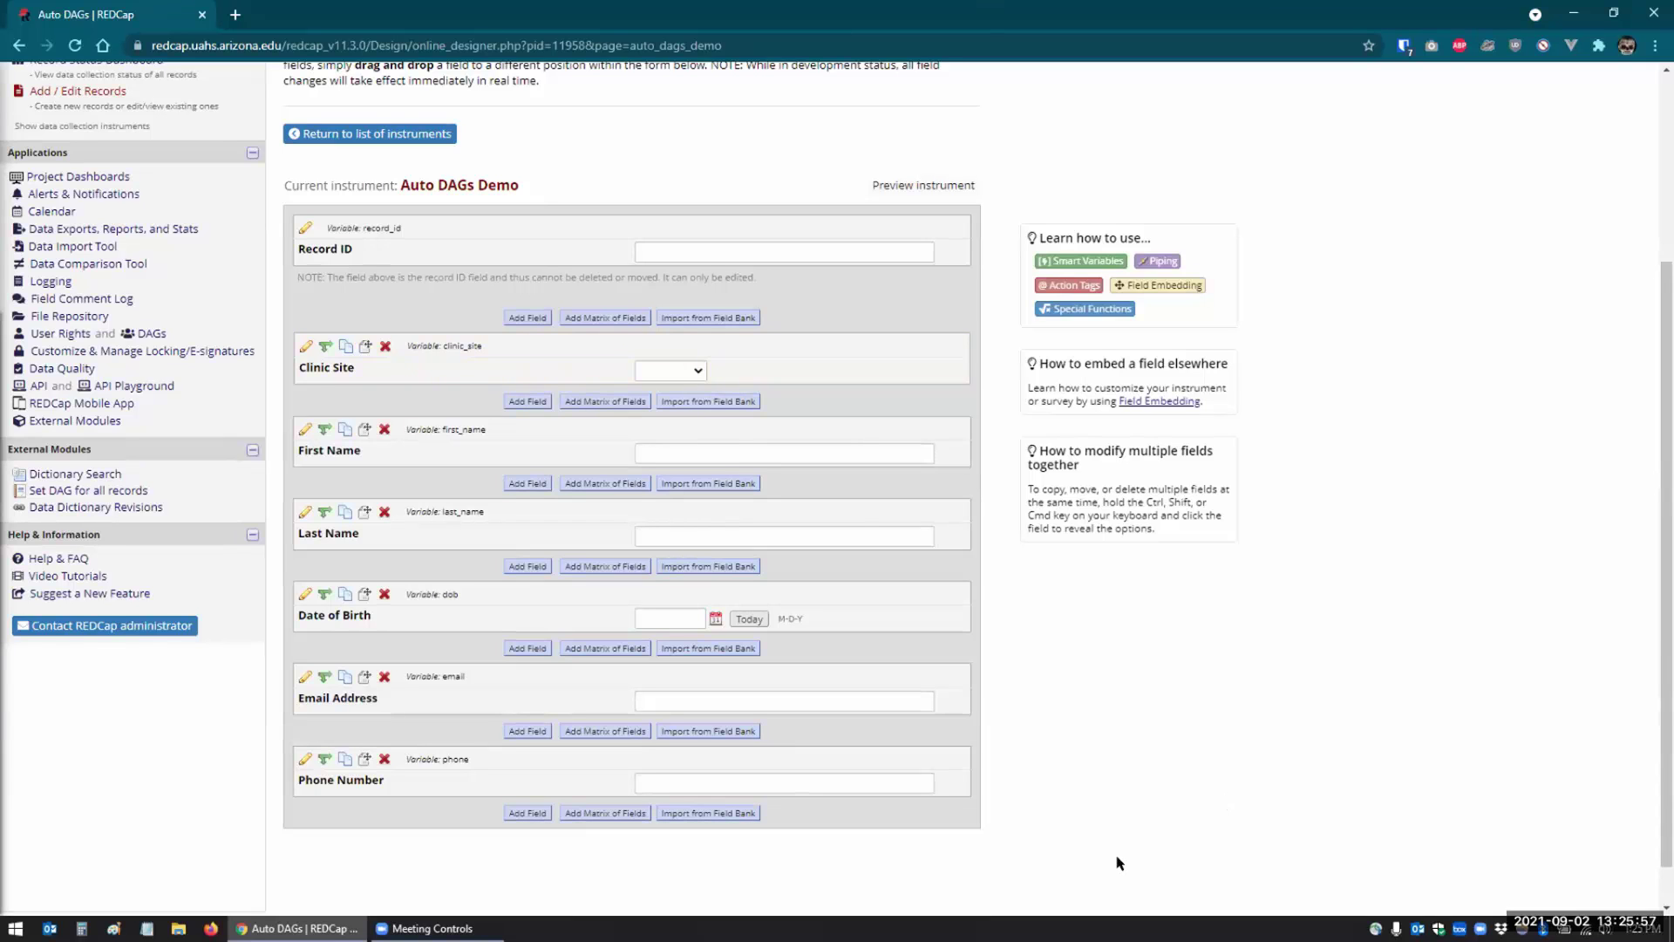
scroll(853, 744, "up", 2)
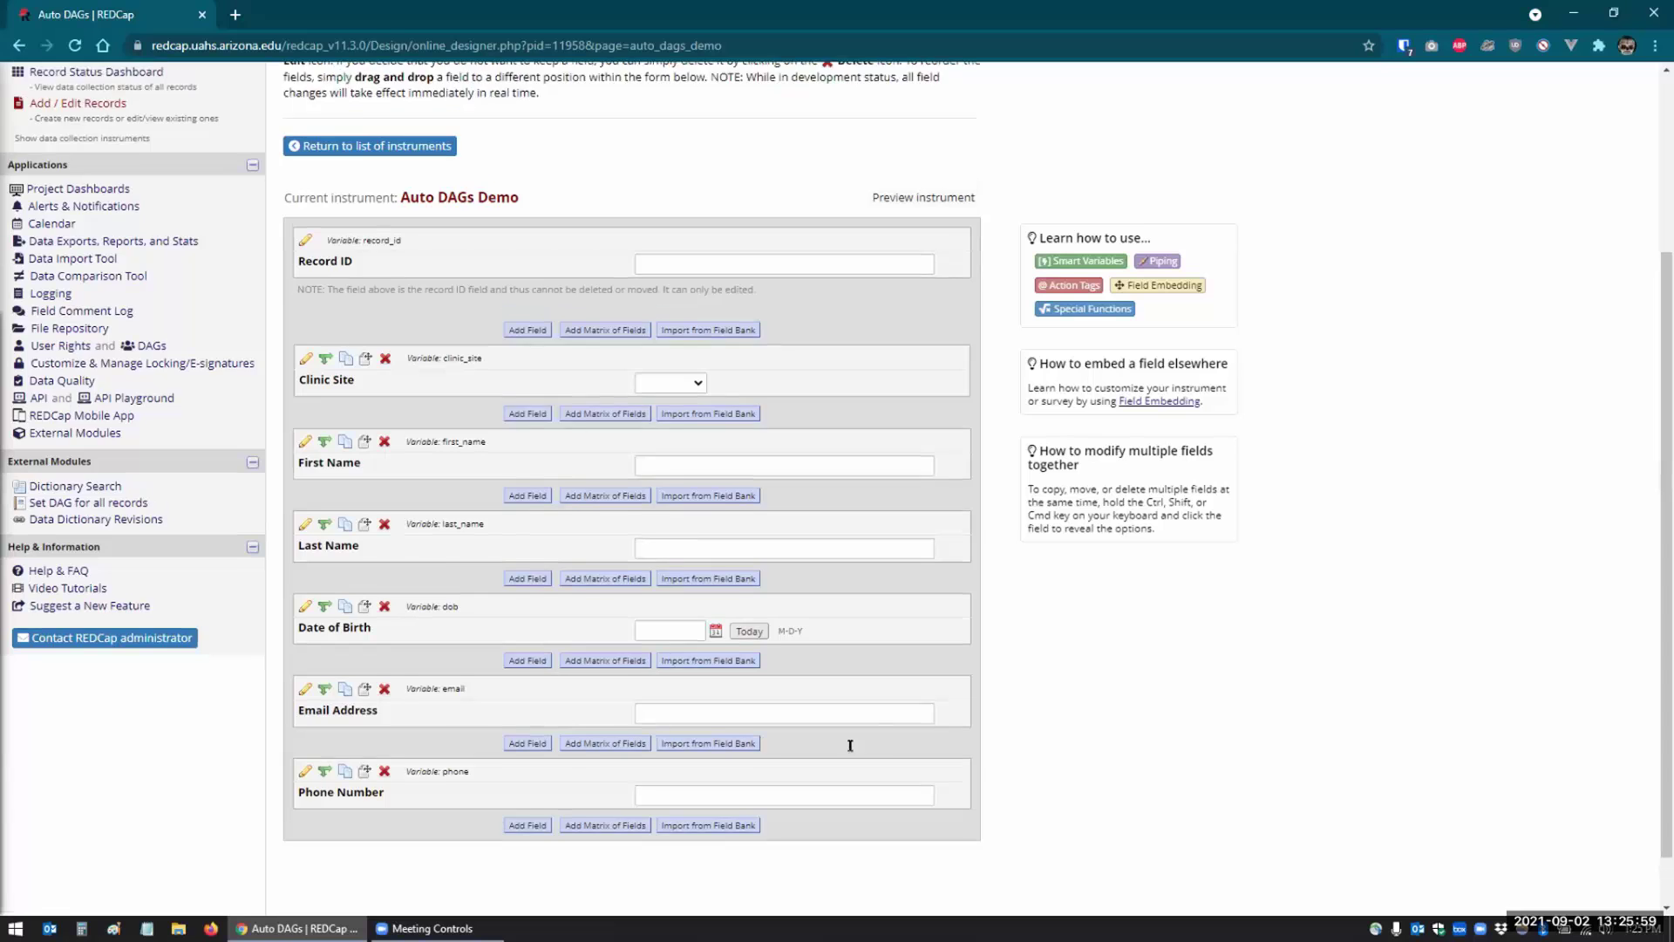
- Save a new record with Clinic Site Tucson and a first and last name
left_click(29, 264)
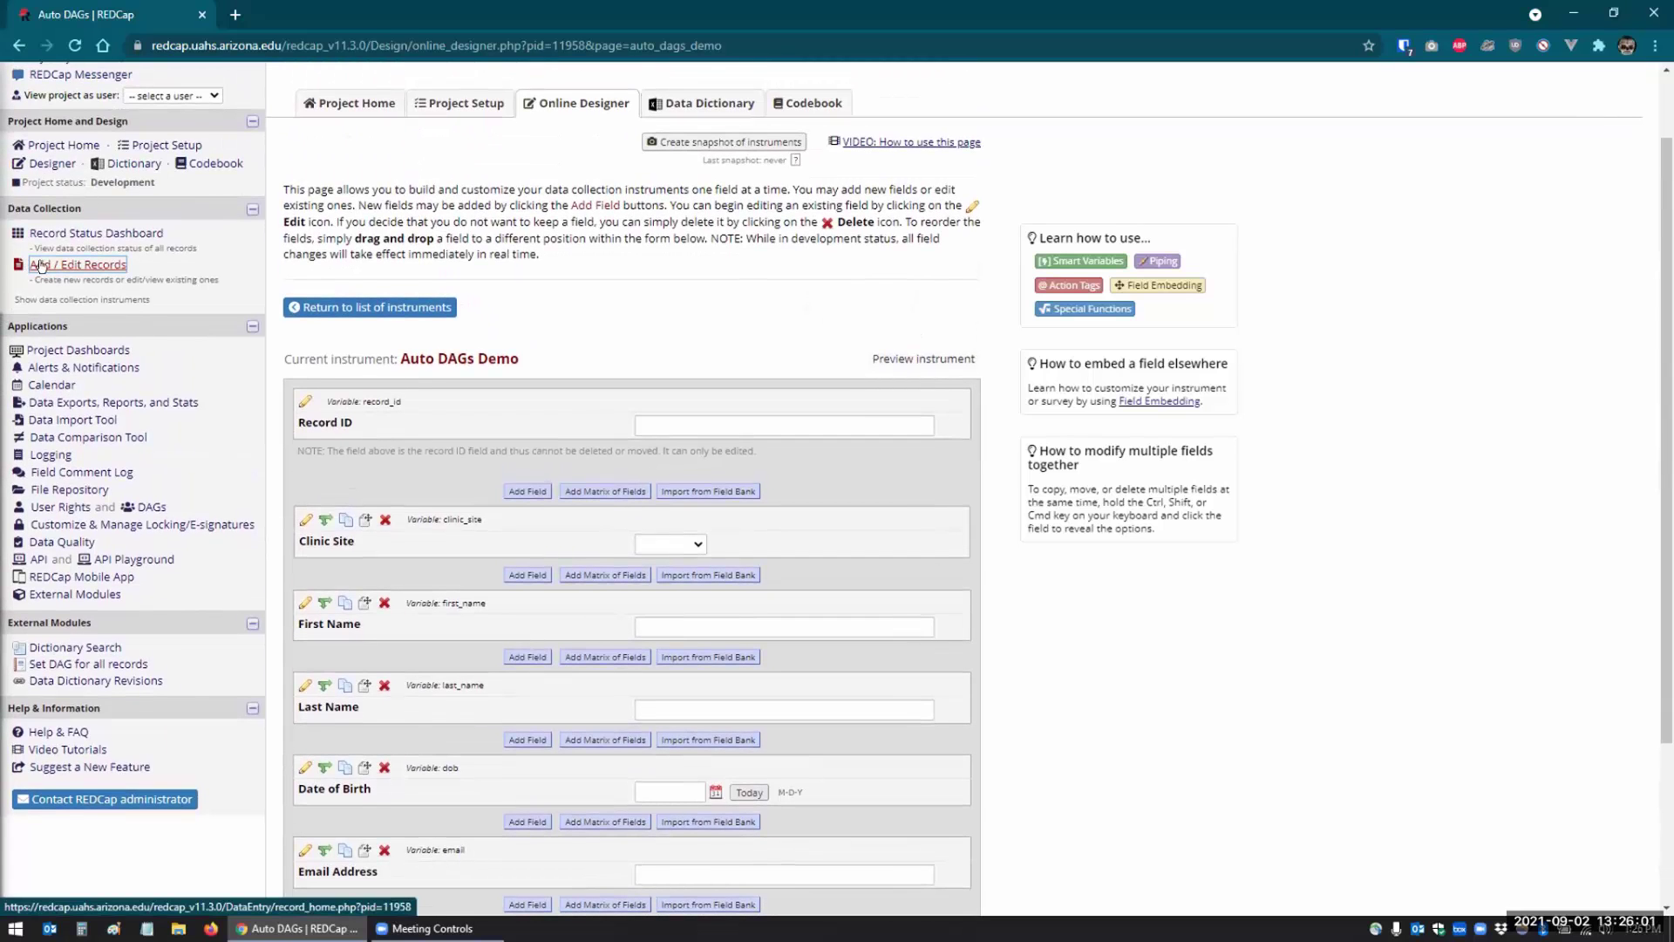
left_click(40, 266)
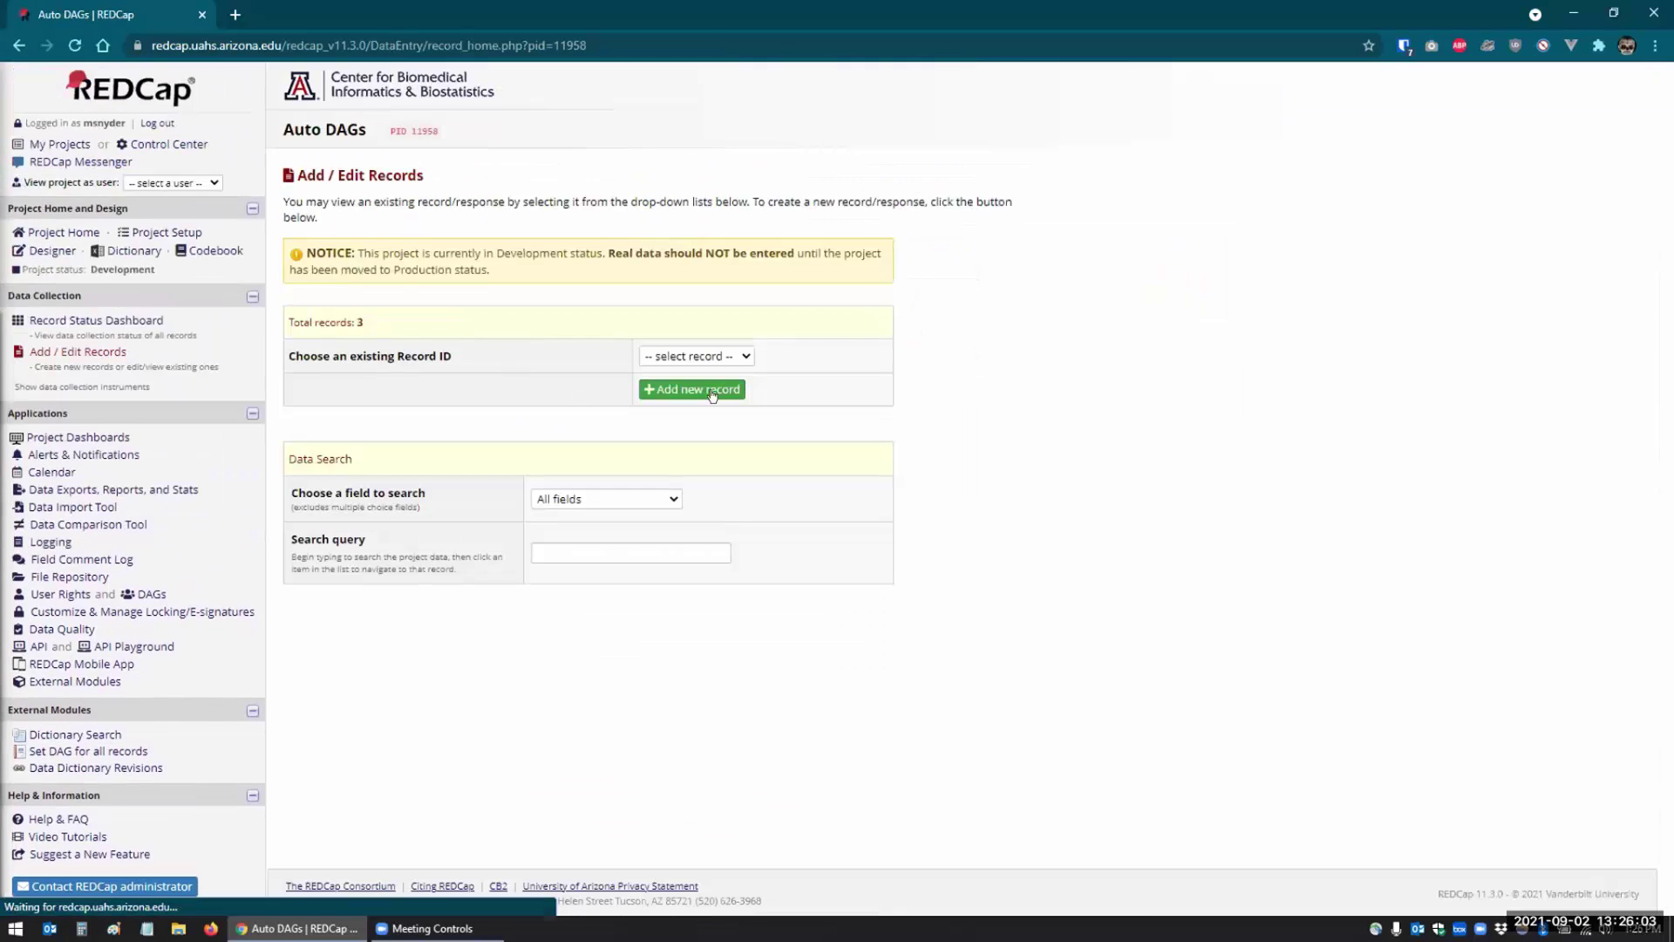
left_click(693, 389)
left_click(729, 319)
left_click(725, 351)
left_click(737, 360)
key("Tab")
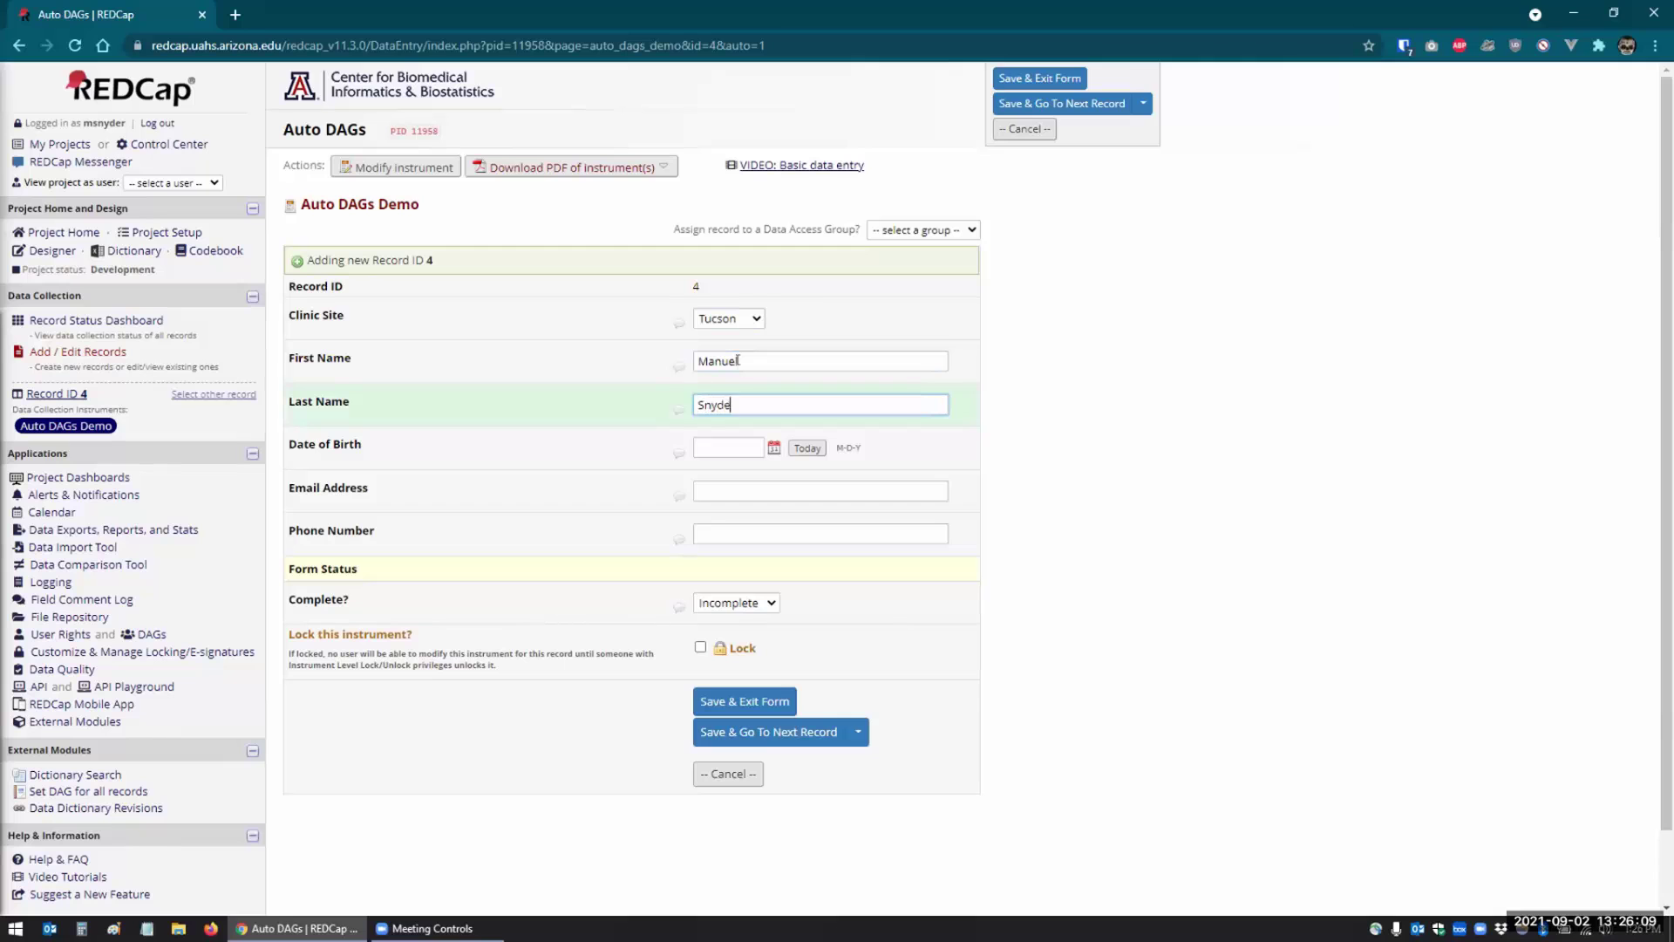
left_click(740, 702)
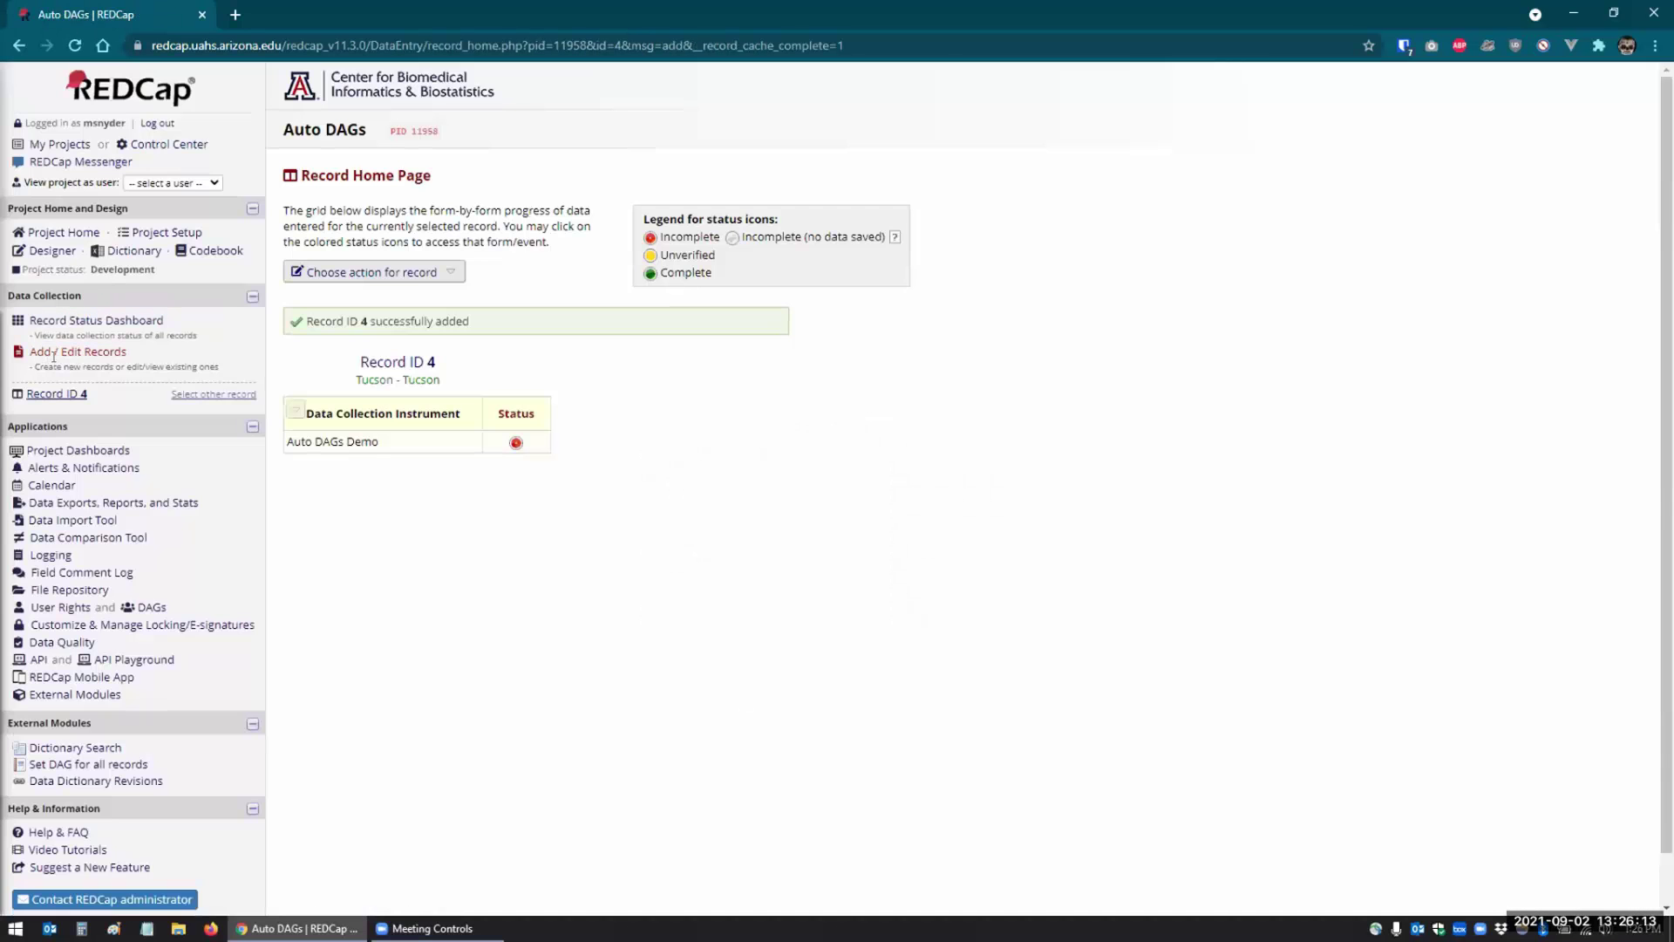
- Begin another record assigned to the Tucson - Tucson group, then view the Data Access Groups page
left_click(62, 354)
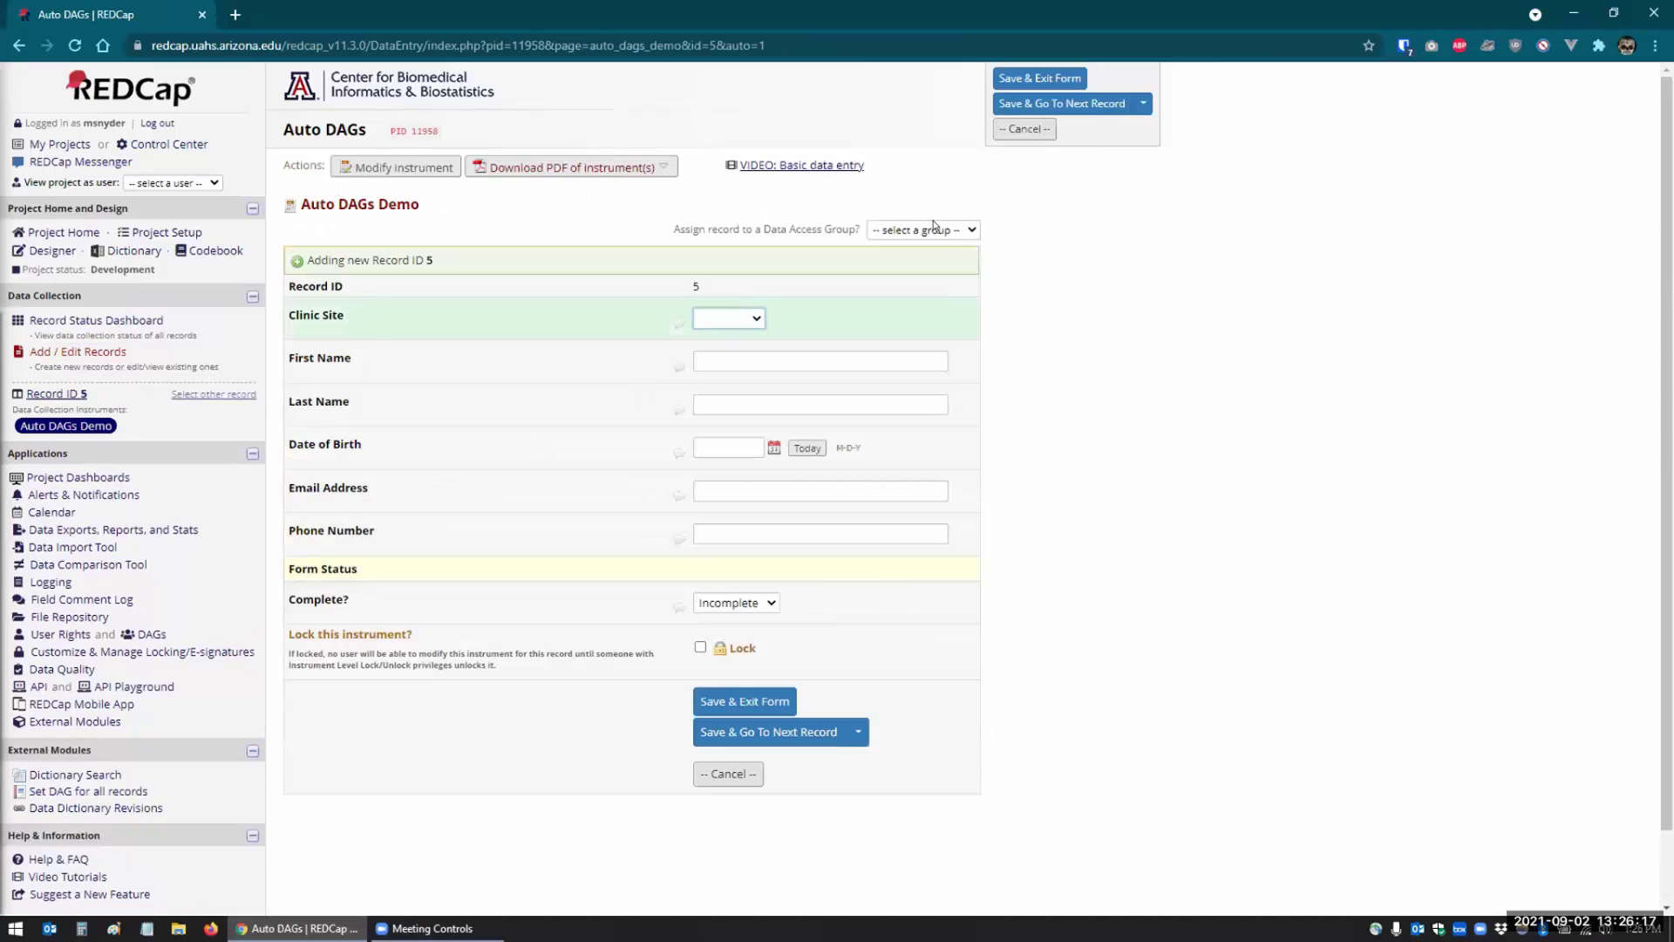
left_click(933, 228)
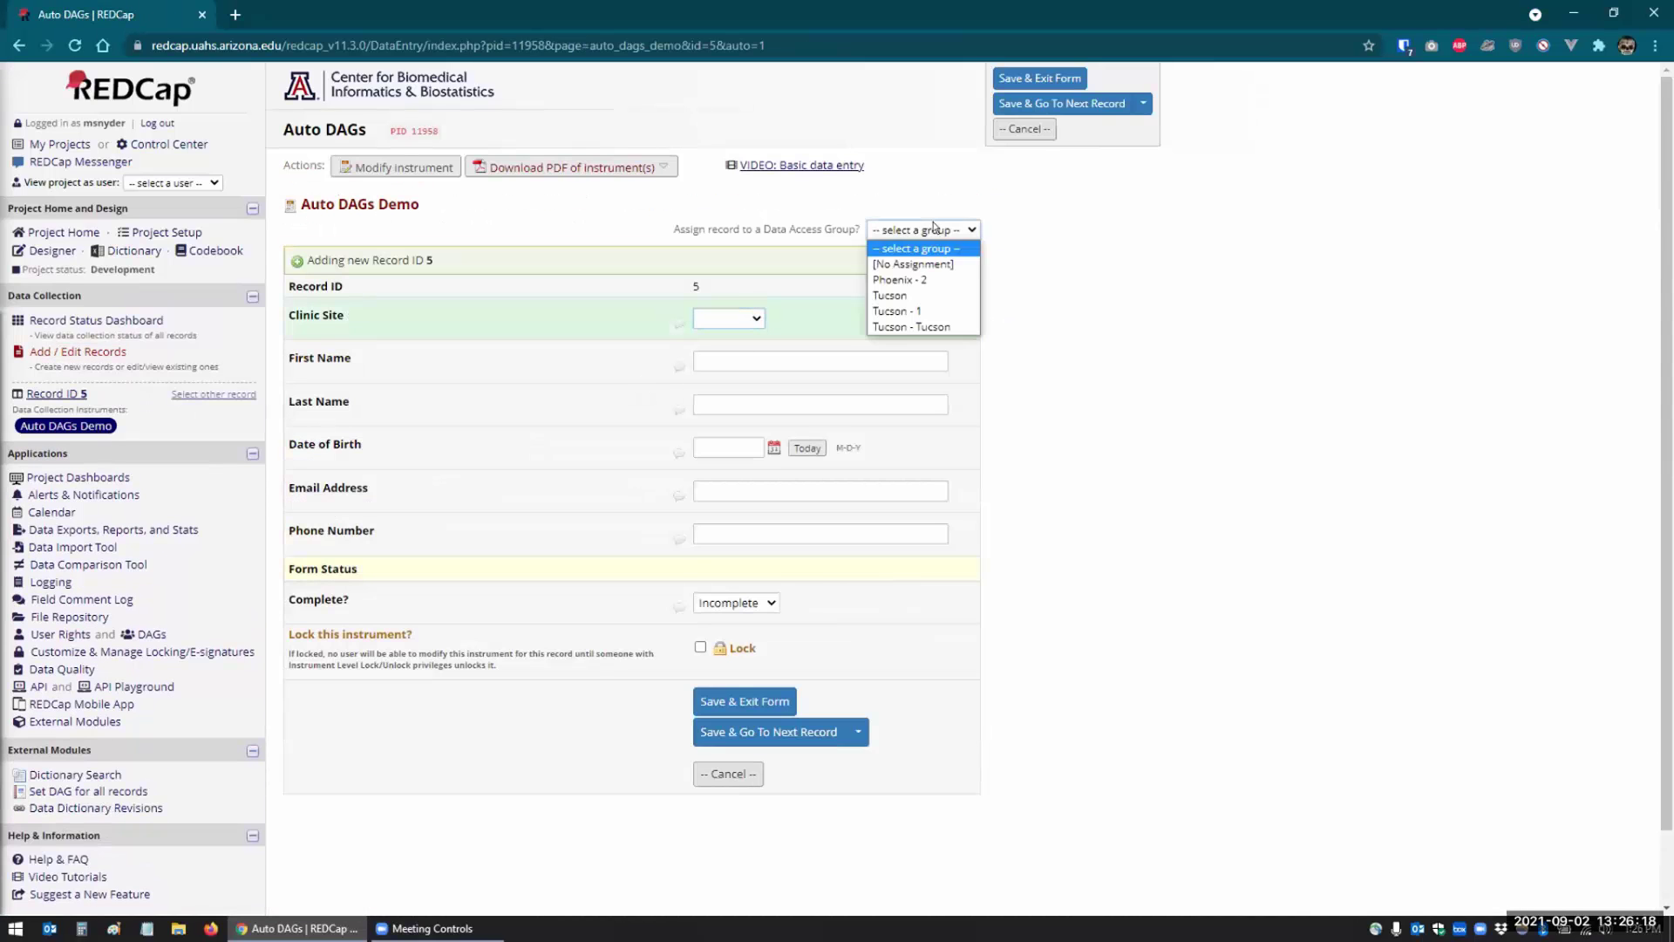
left_click(918, 326)
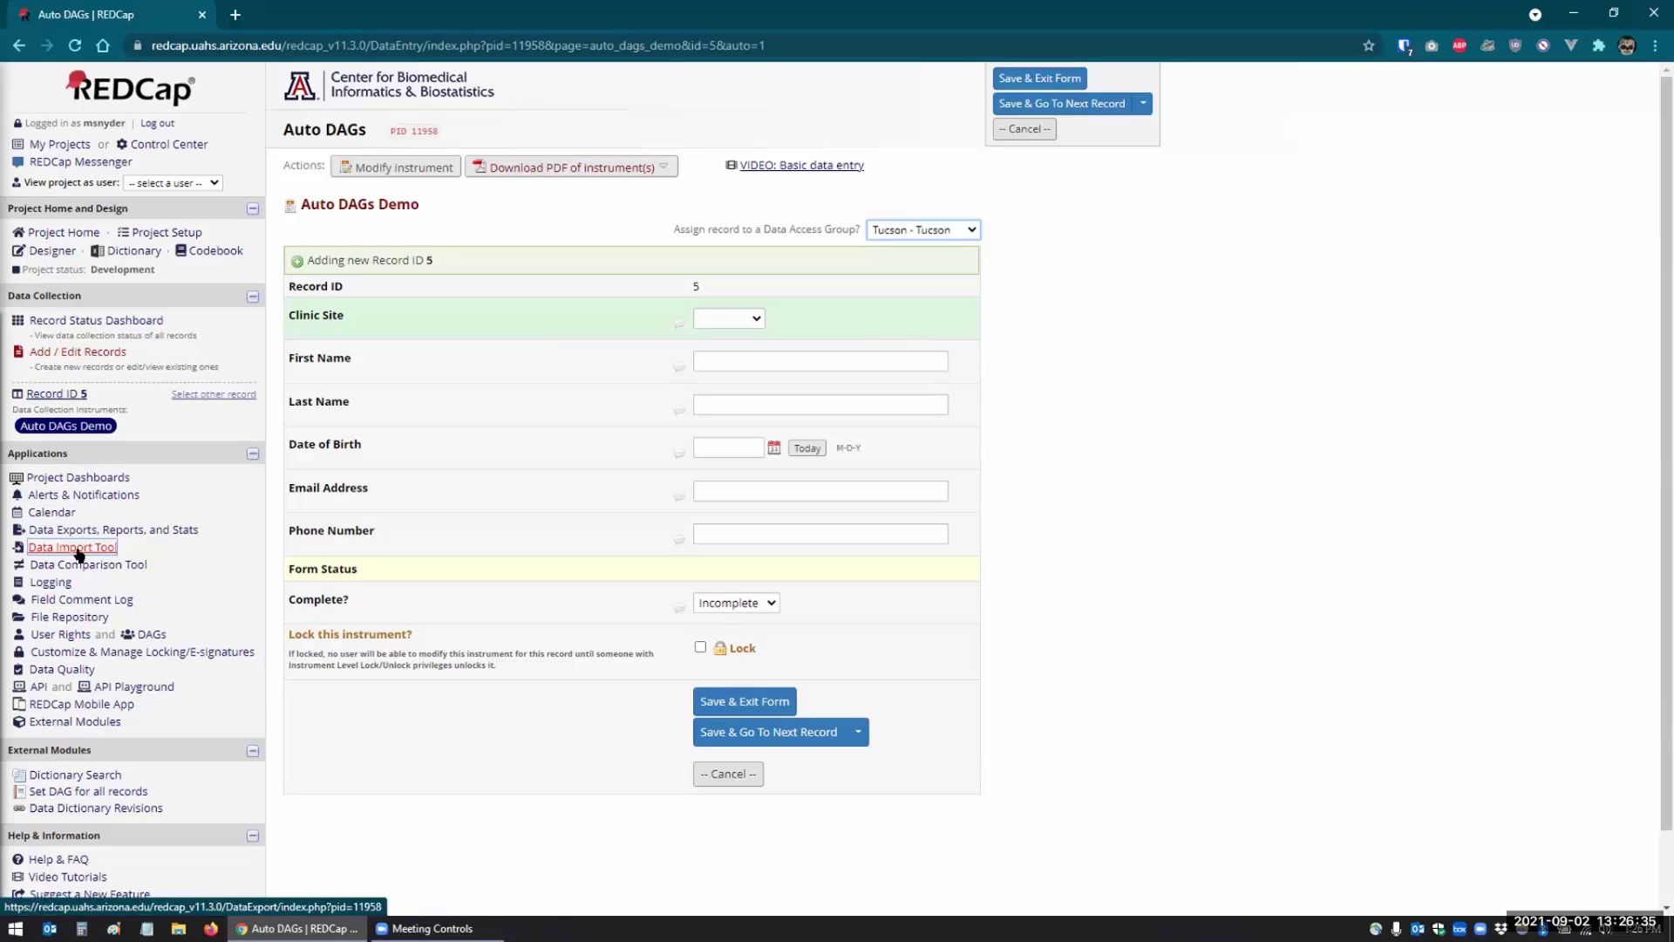
left_click(149, 629)
- Leave the form unsaved and erase all project data from Project Setup's Other Functionality
left_click(915, 555)
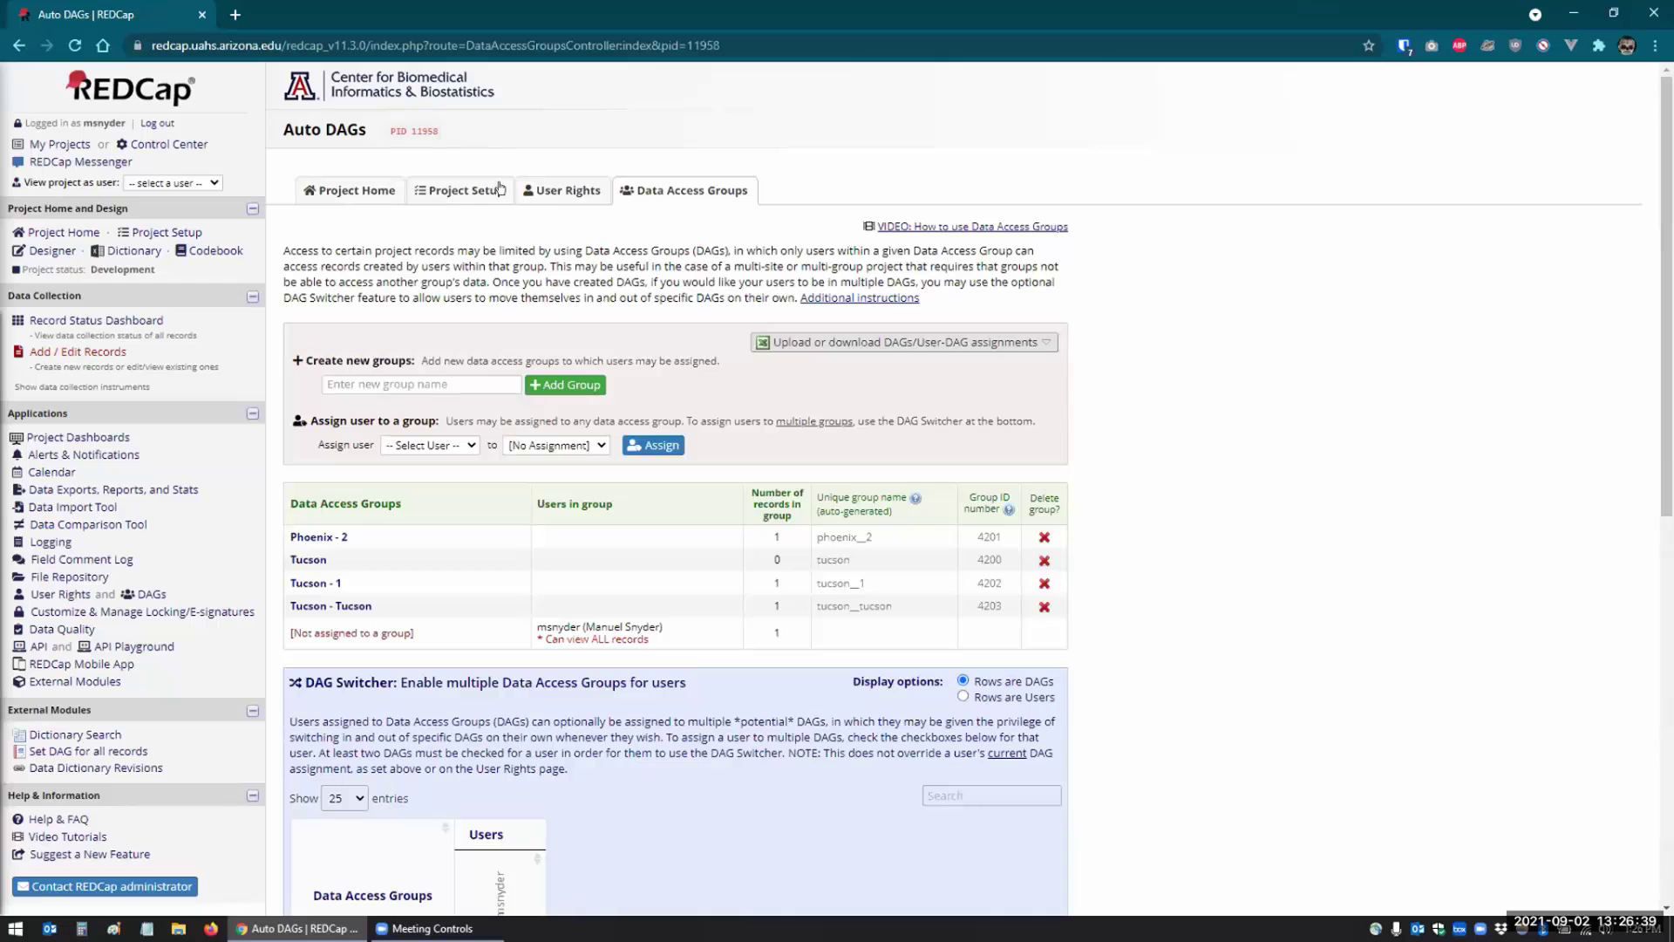
left_click(430, 193)
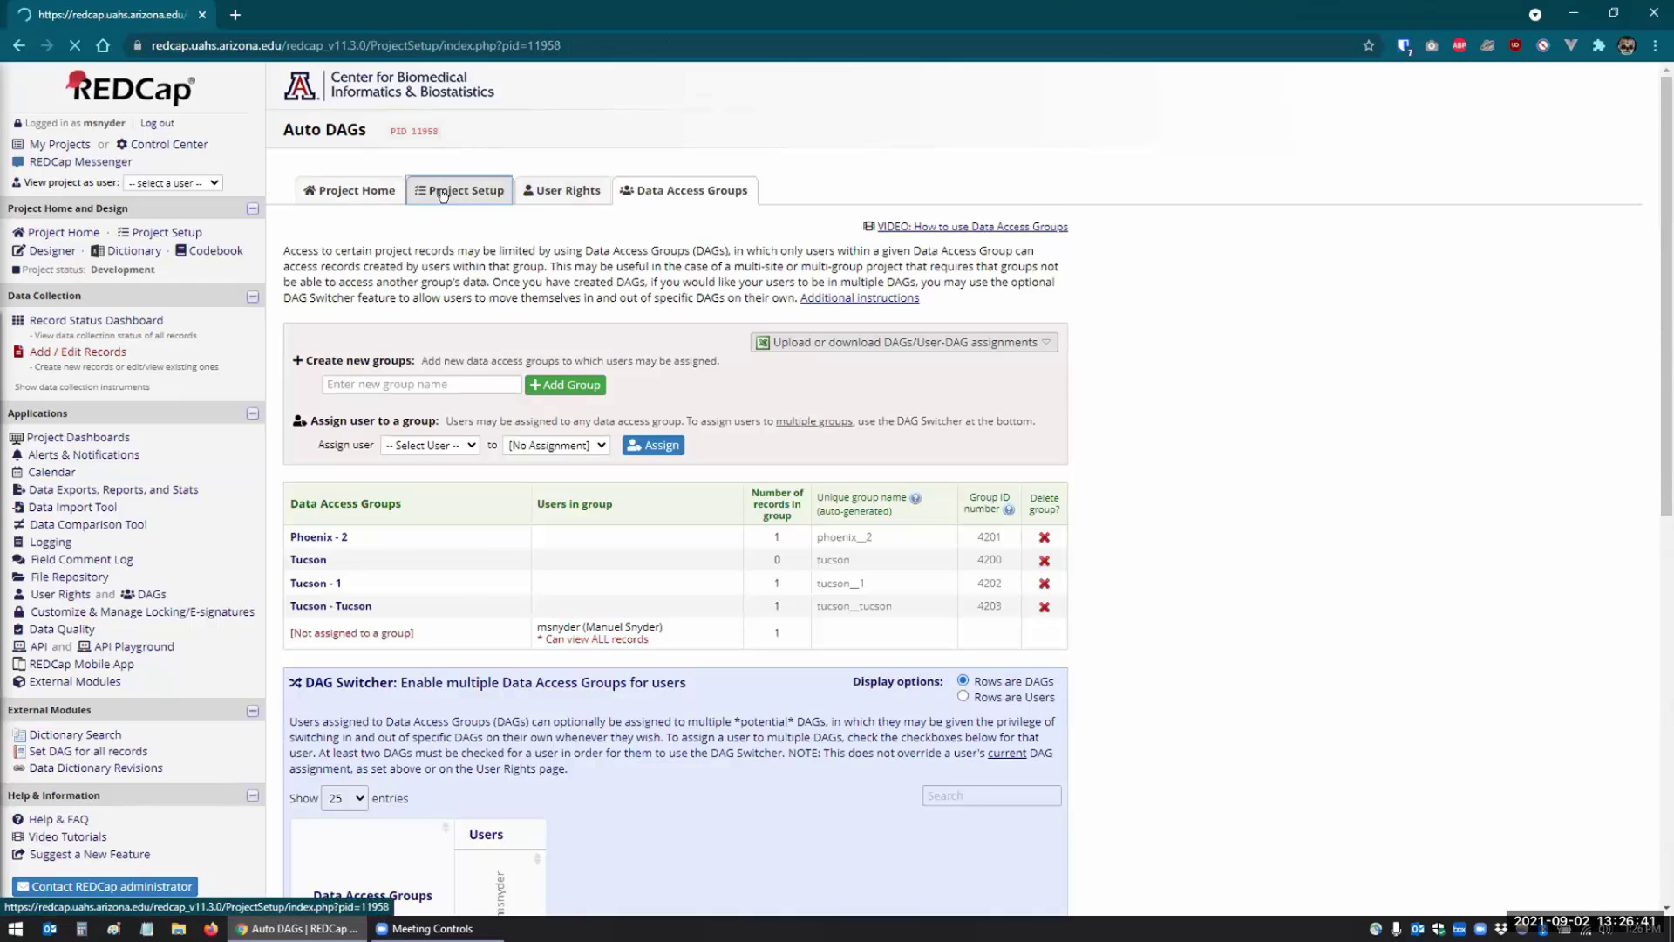
left_click(547, 193)
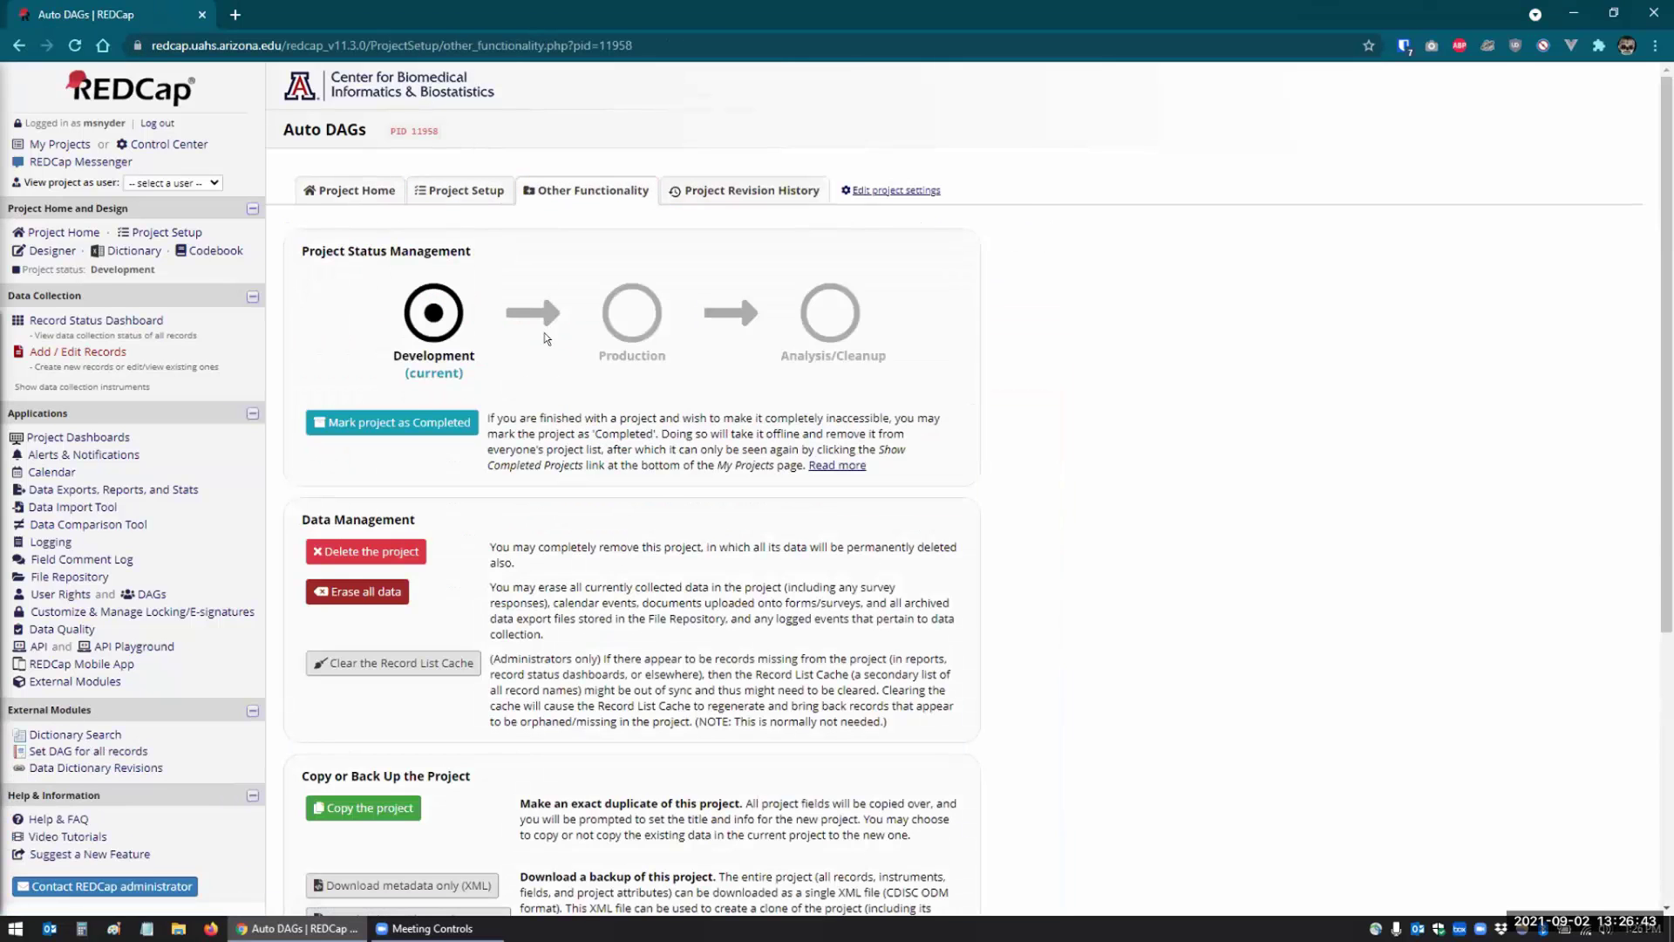
scroll(553, 330, "down", 4)
scroll(553, 329, "down", 1)
left_click(357, 243)
left_click(907, 567)
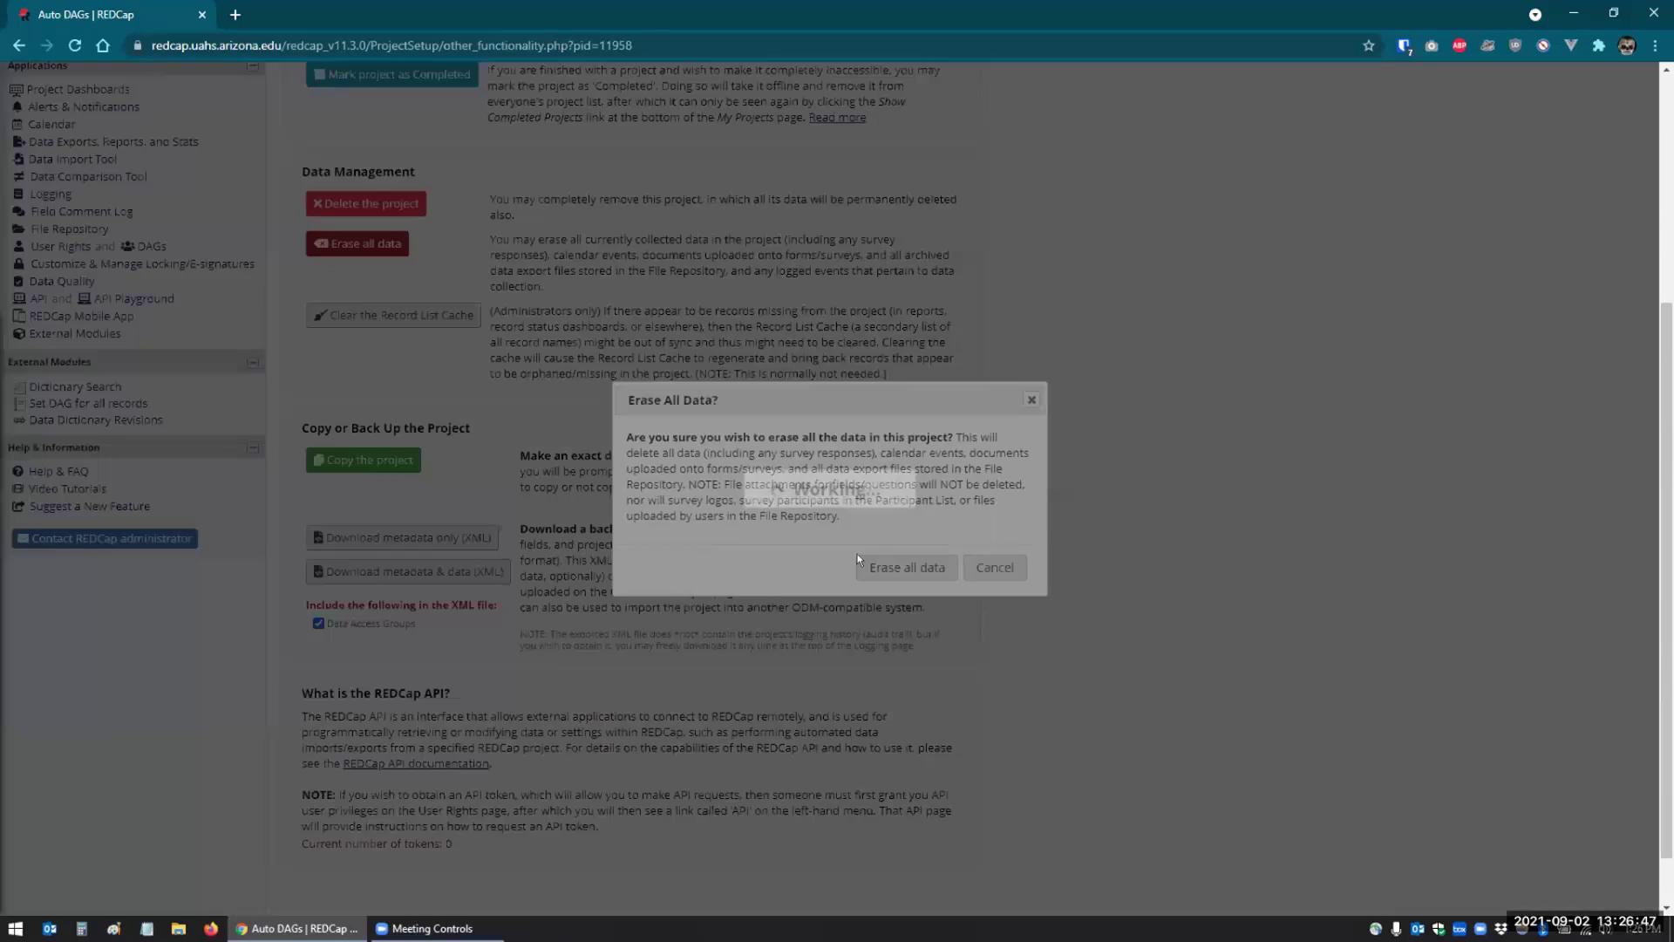
left_click(998, 519)
- Delete the Phoenix - 2, Tucson, Tucson - 1 and Tucson - Tucson groups
left_click(141, 246)
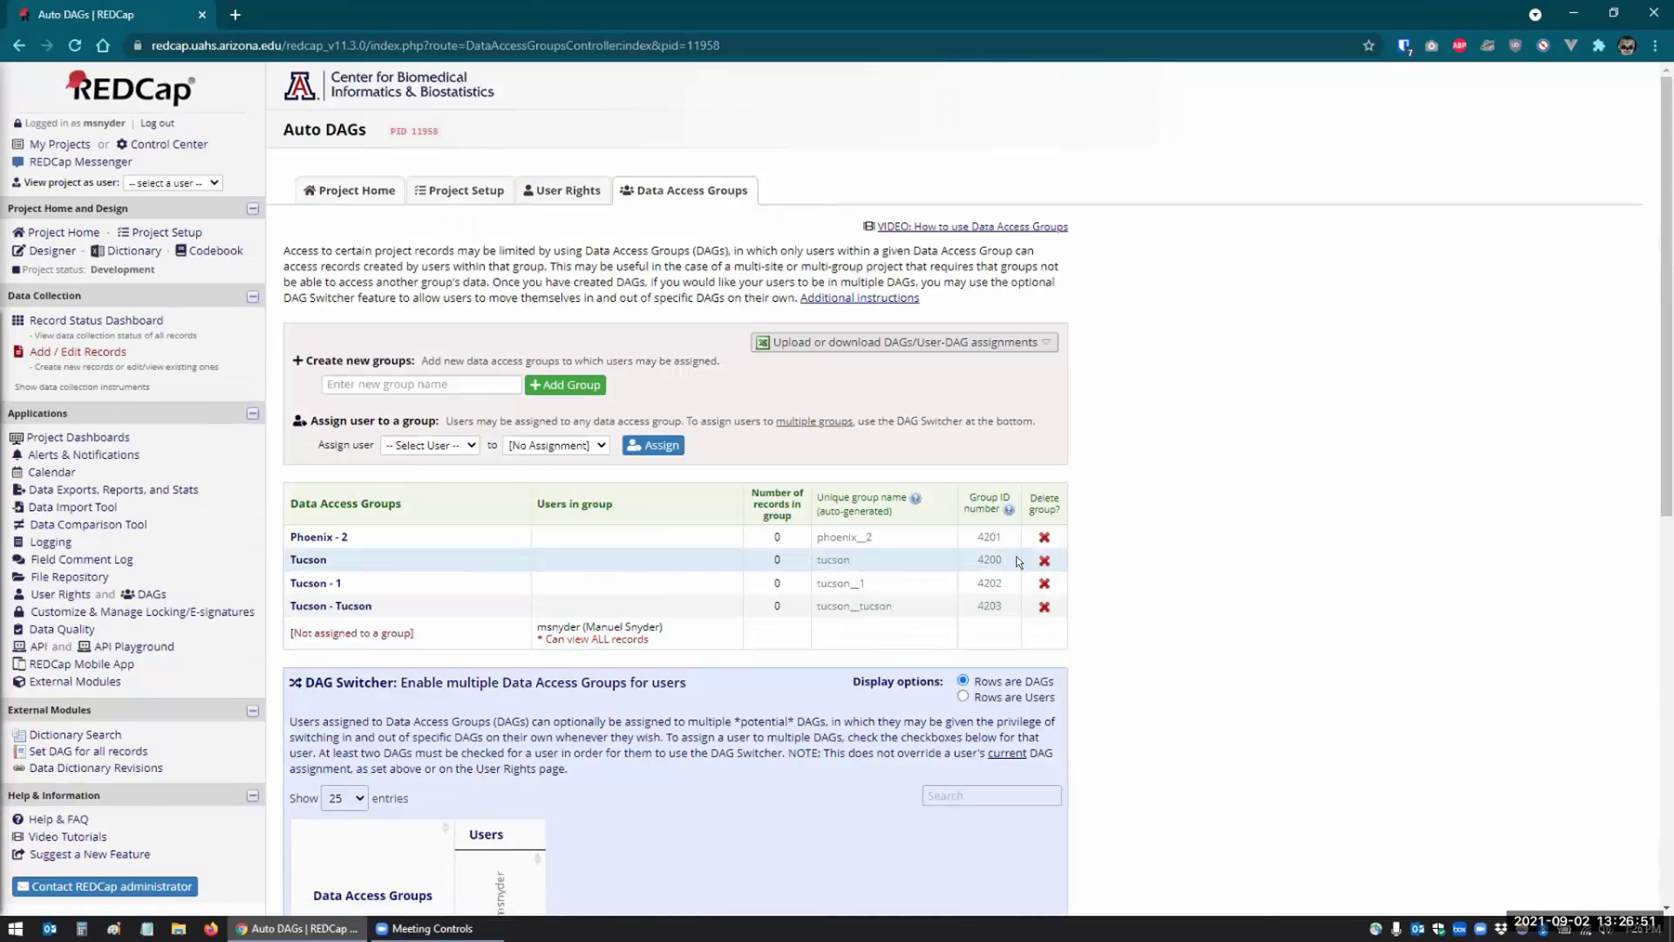
left_click(1045, 536)
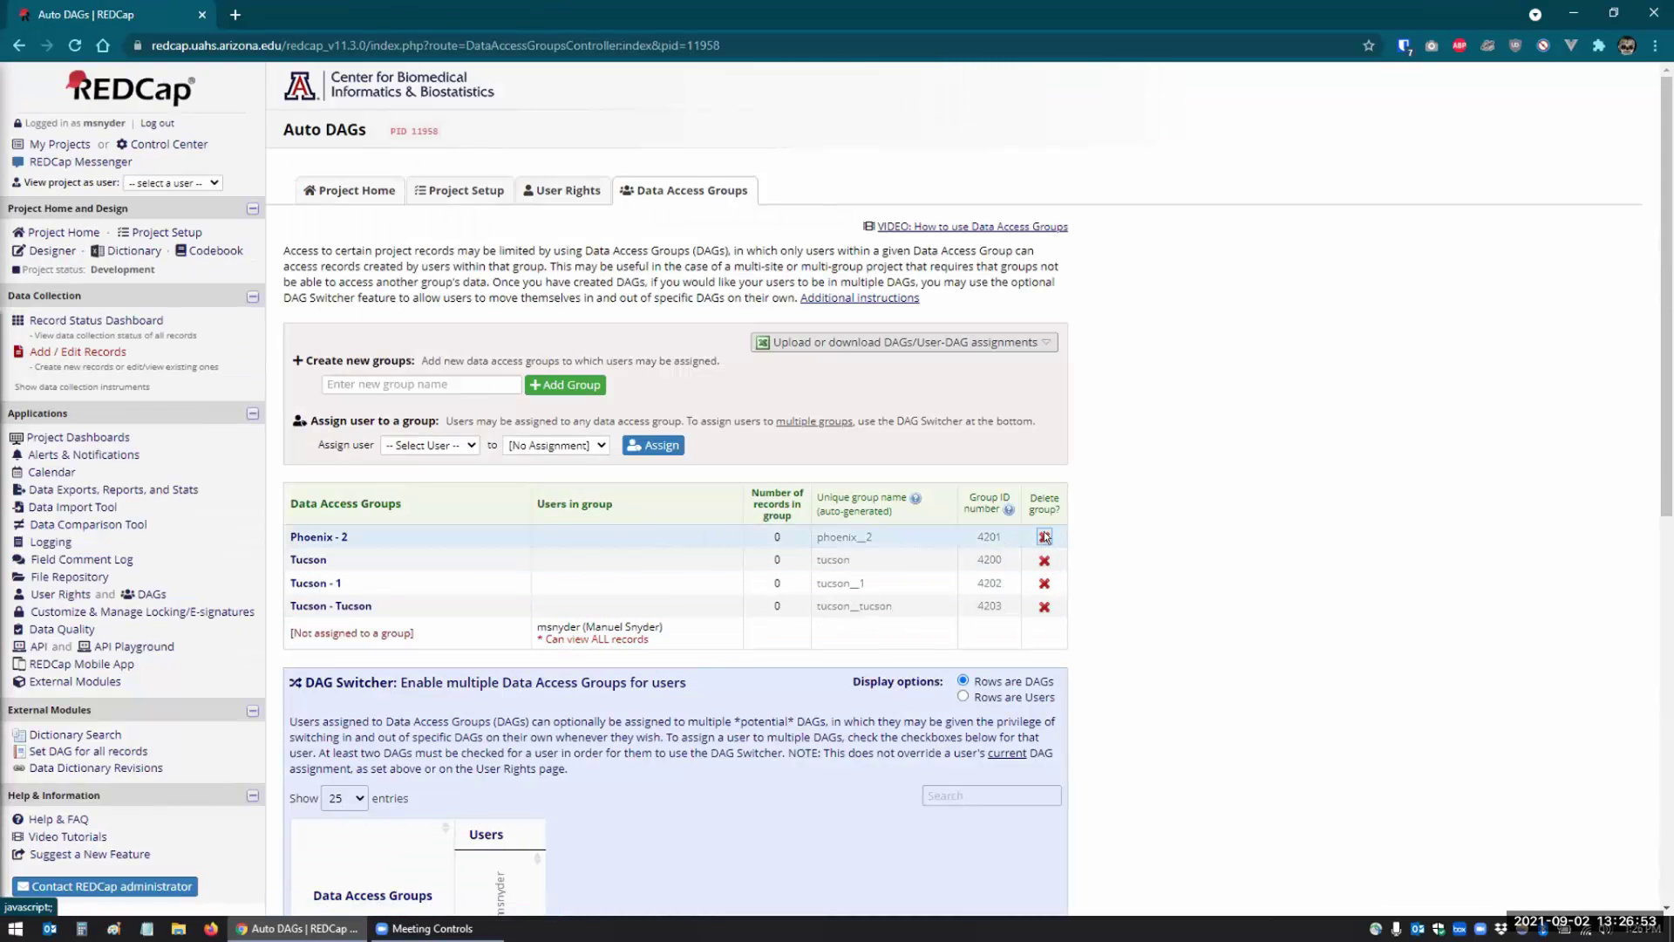
left_click(992, 521)
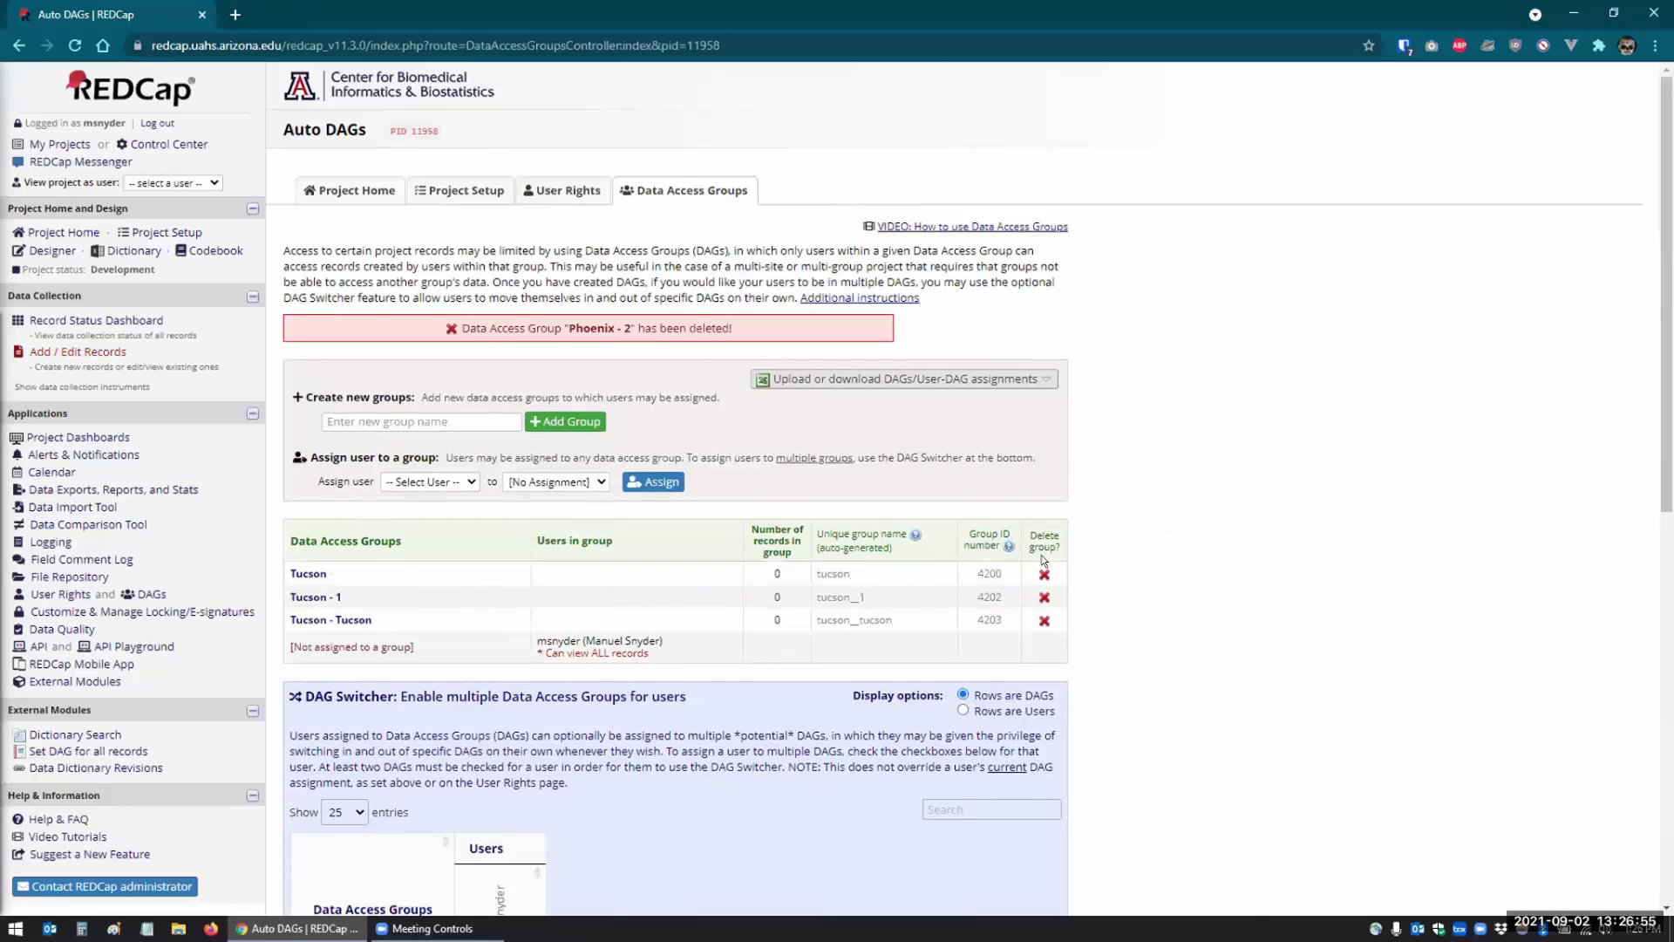
left_click(1044, 574)
left_click(926, 524)
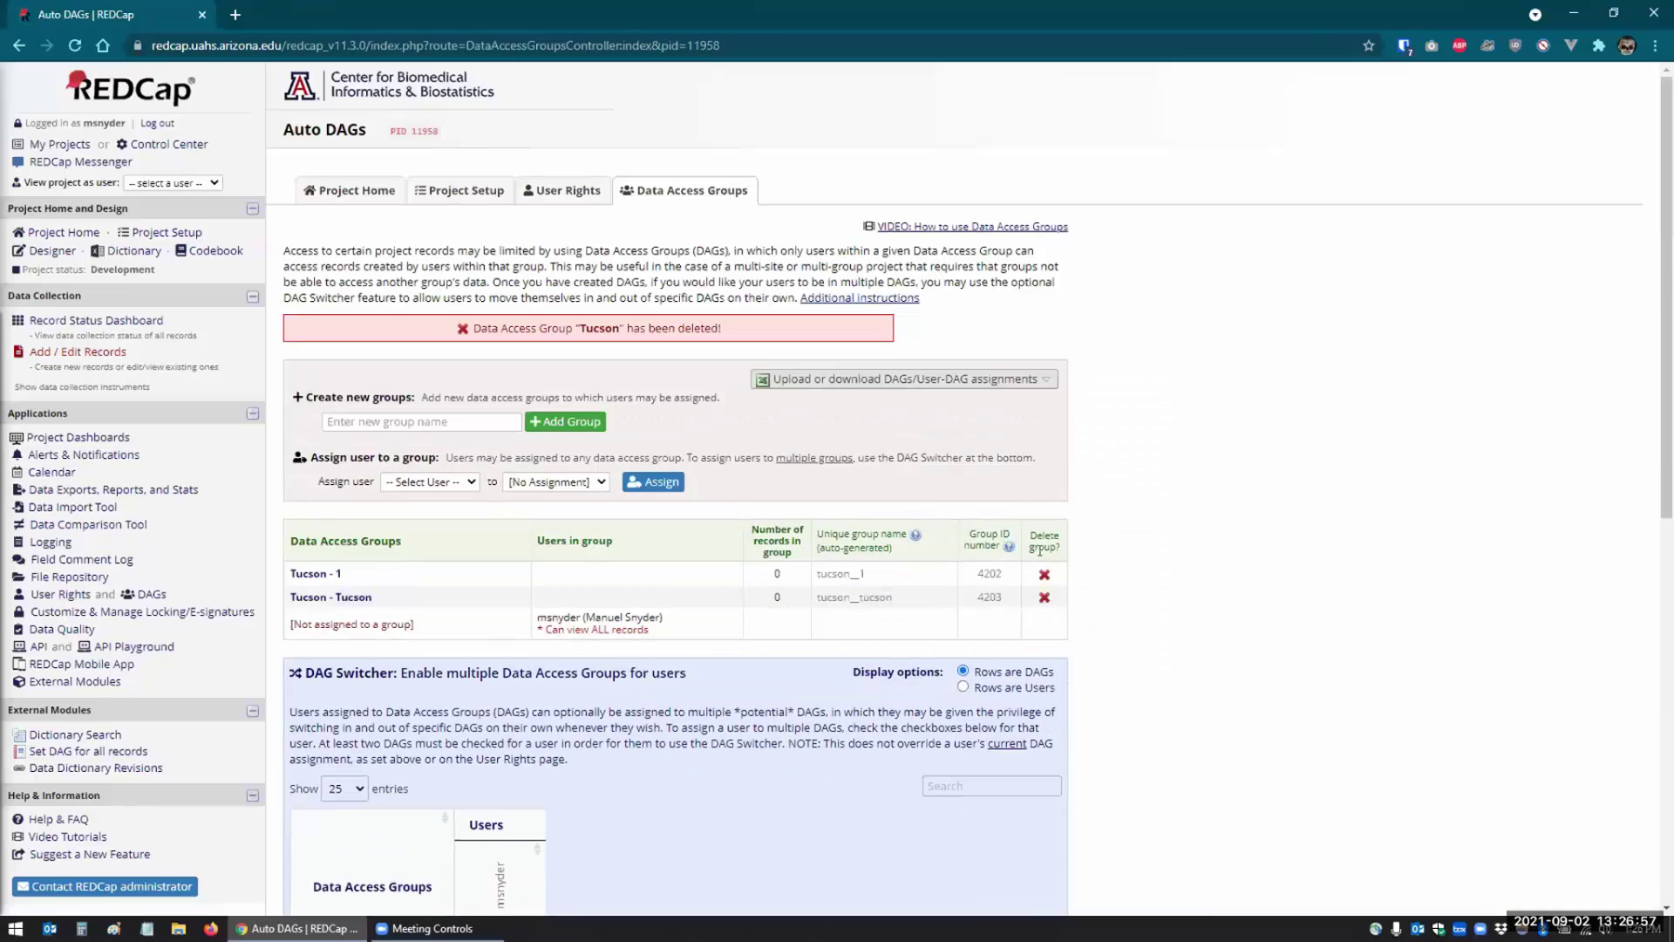
left_click(1044, 569)
left_click(955, 528)
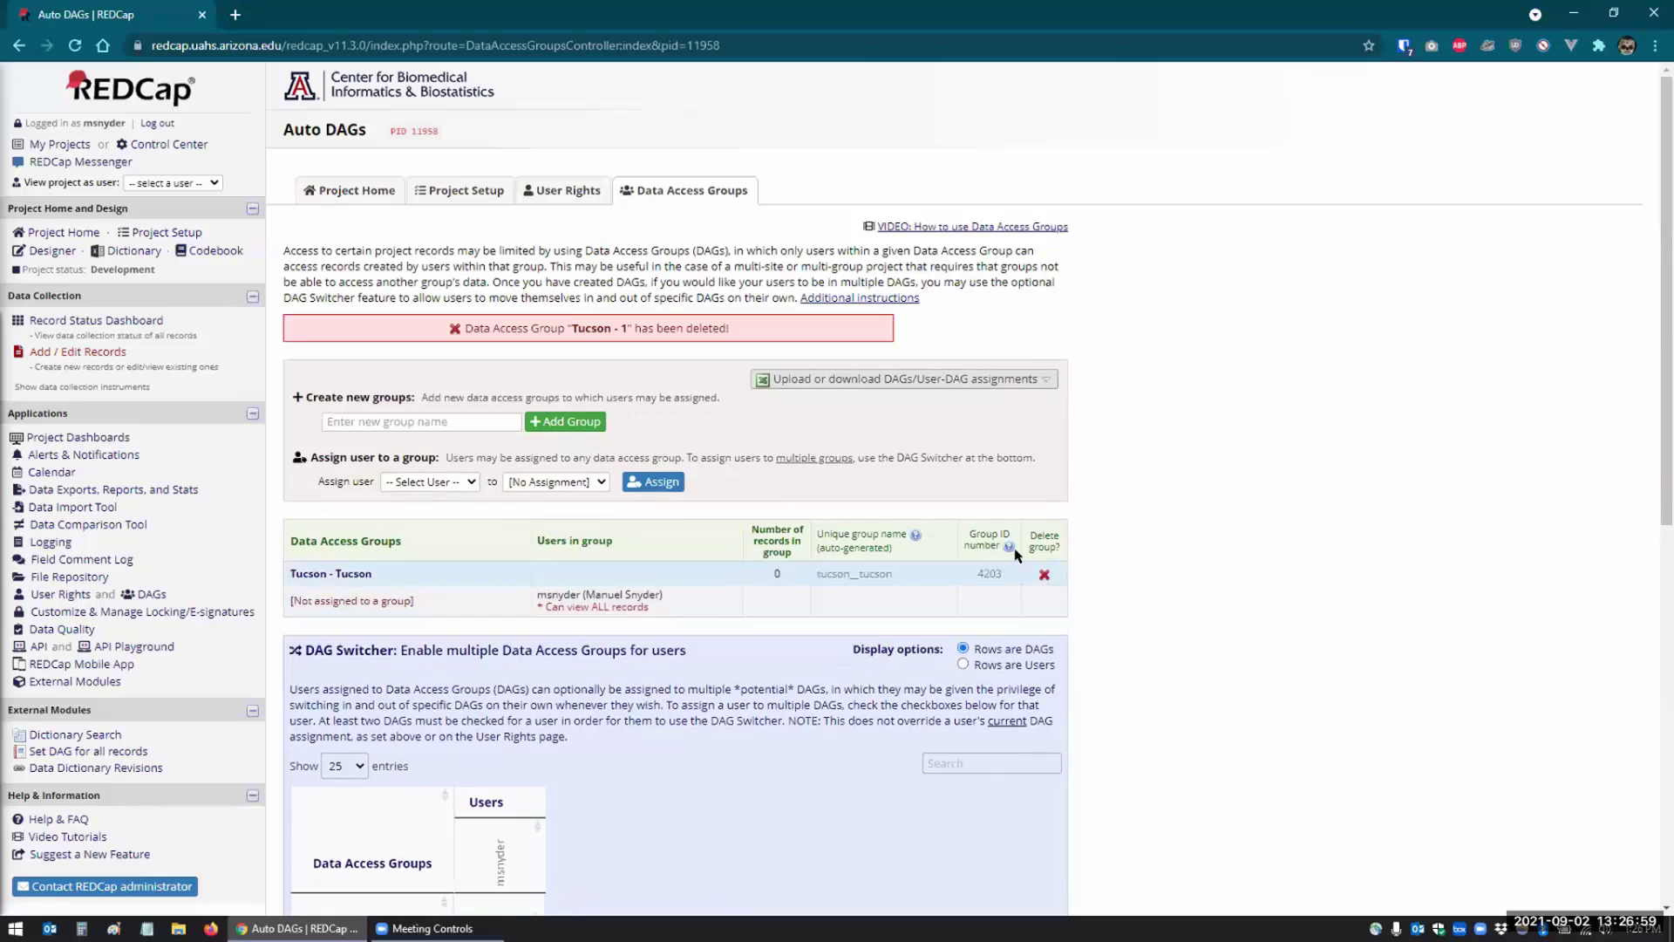
left_click(1044, 573)
left_click(927, 525)
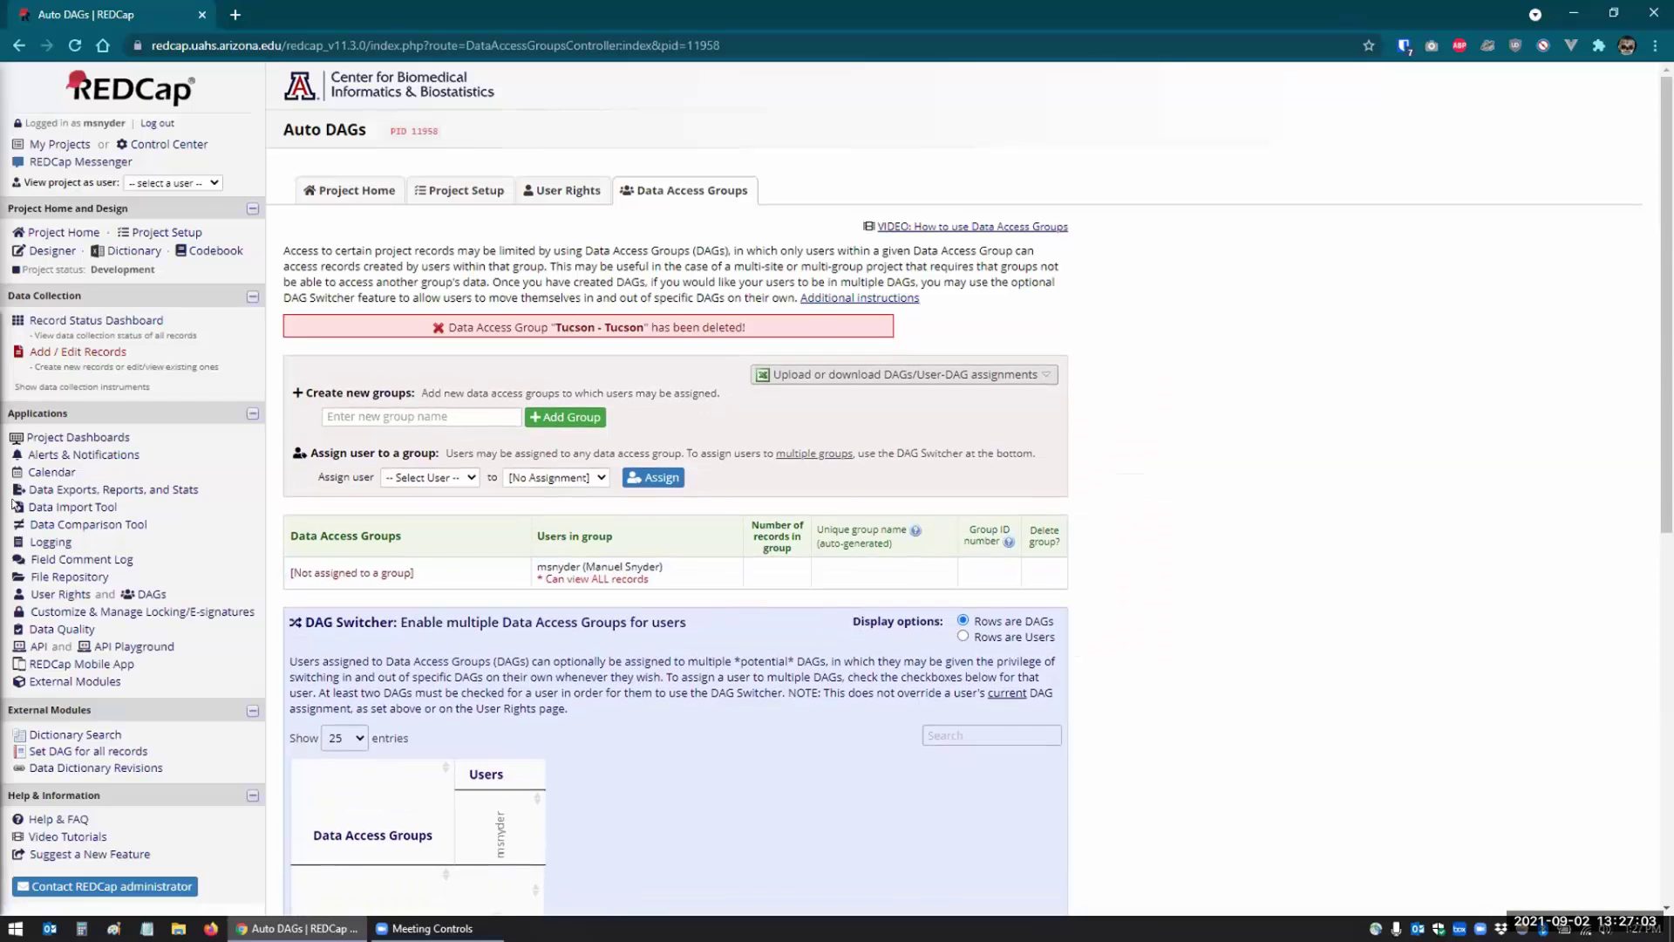
- Turn Clinic Site into a free-text field with its choices removed
left_click(40, 252)
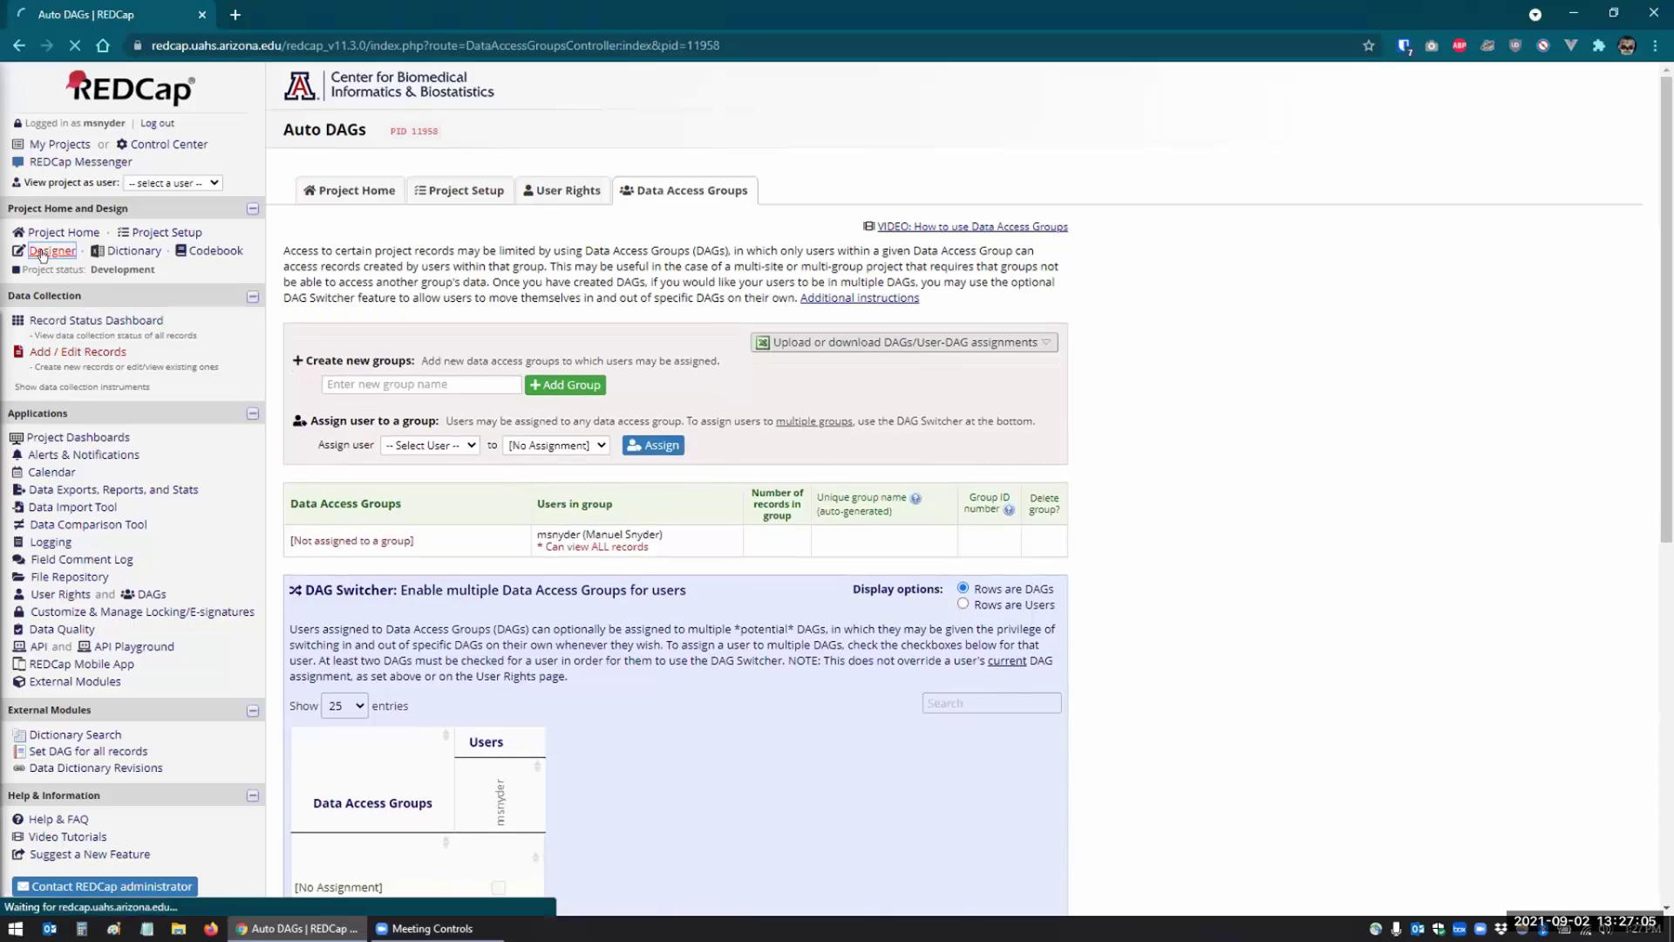
left_click(370, 477)
left_click(304, 608)
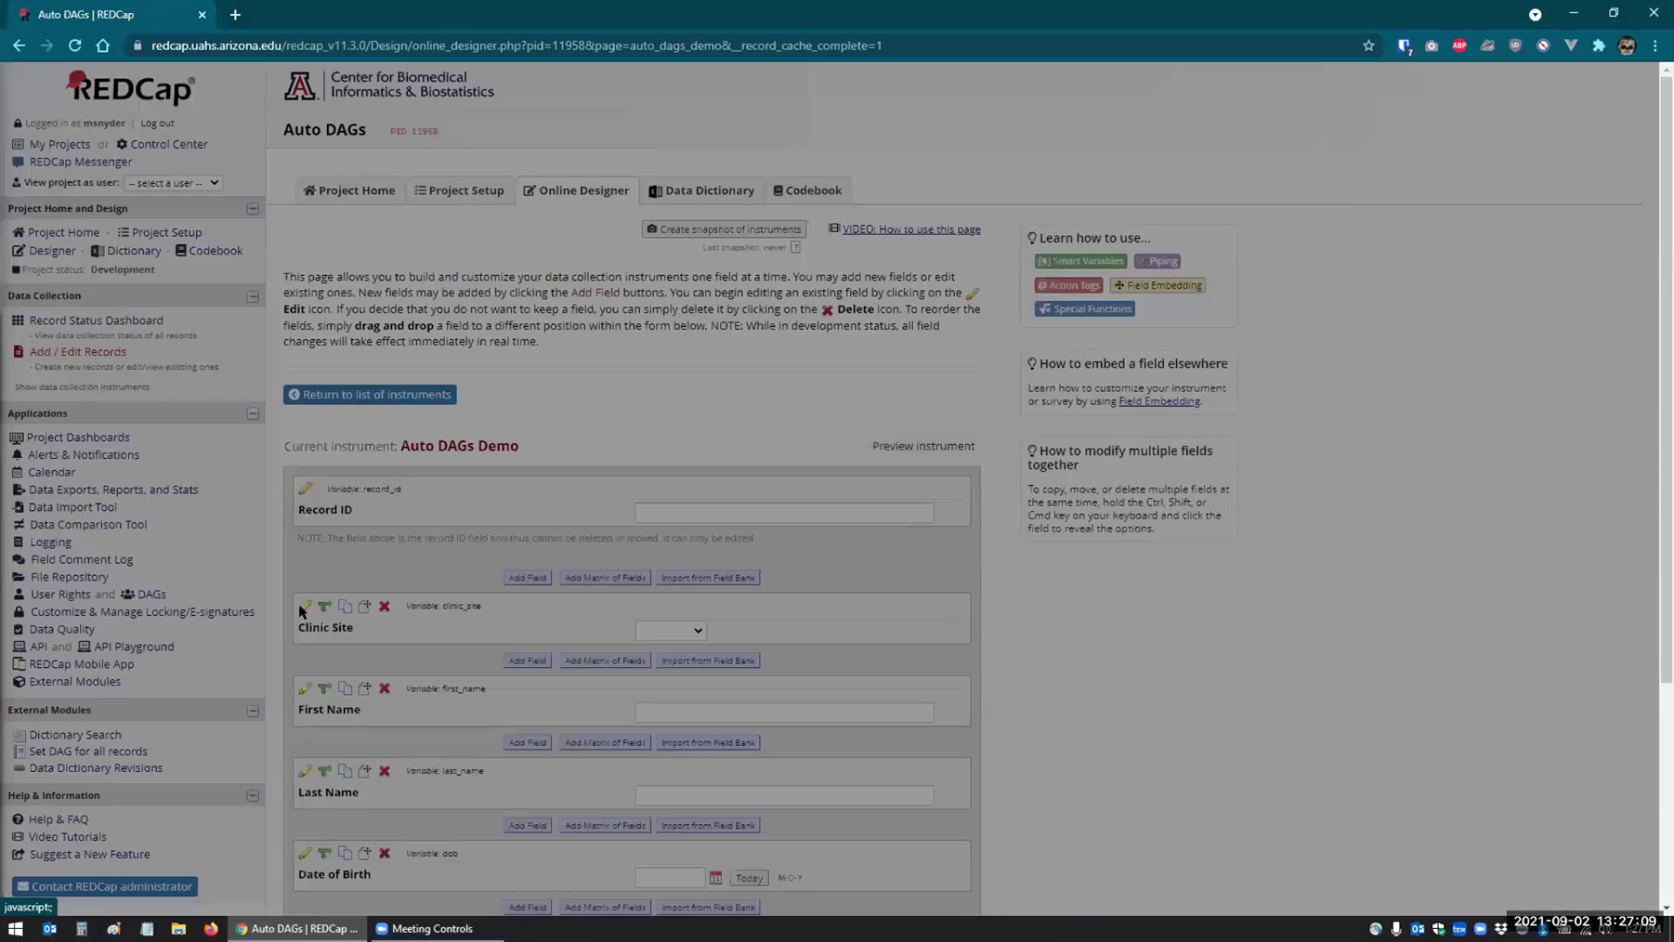
key("ctrl+a")
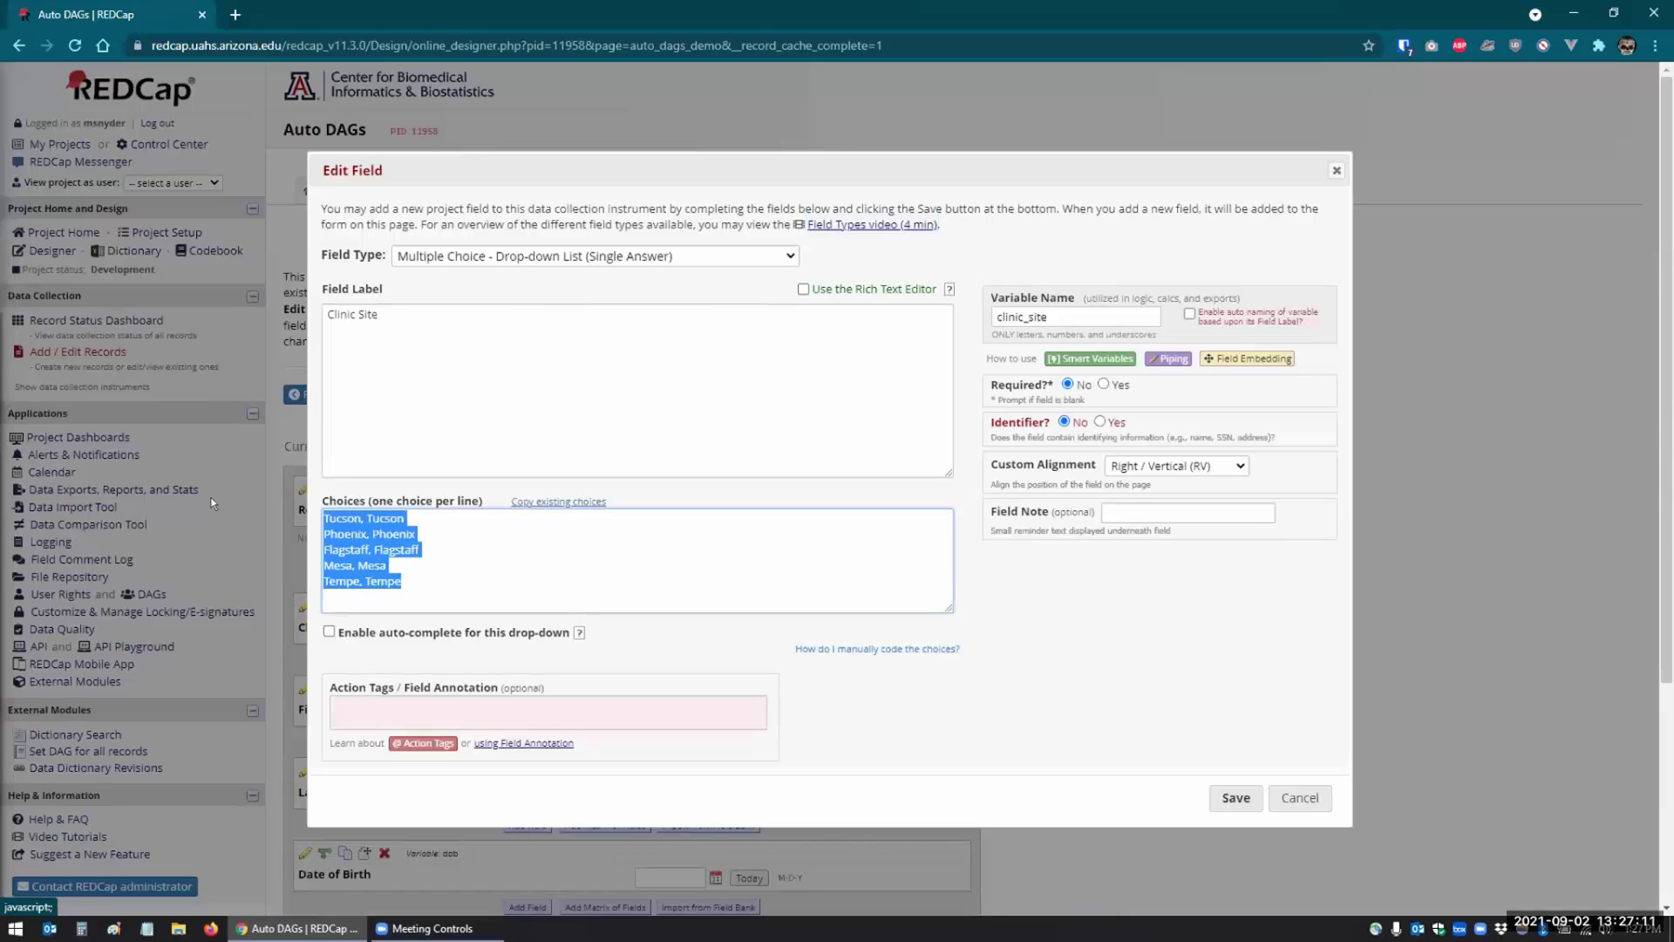
key("BackSpace")
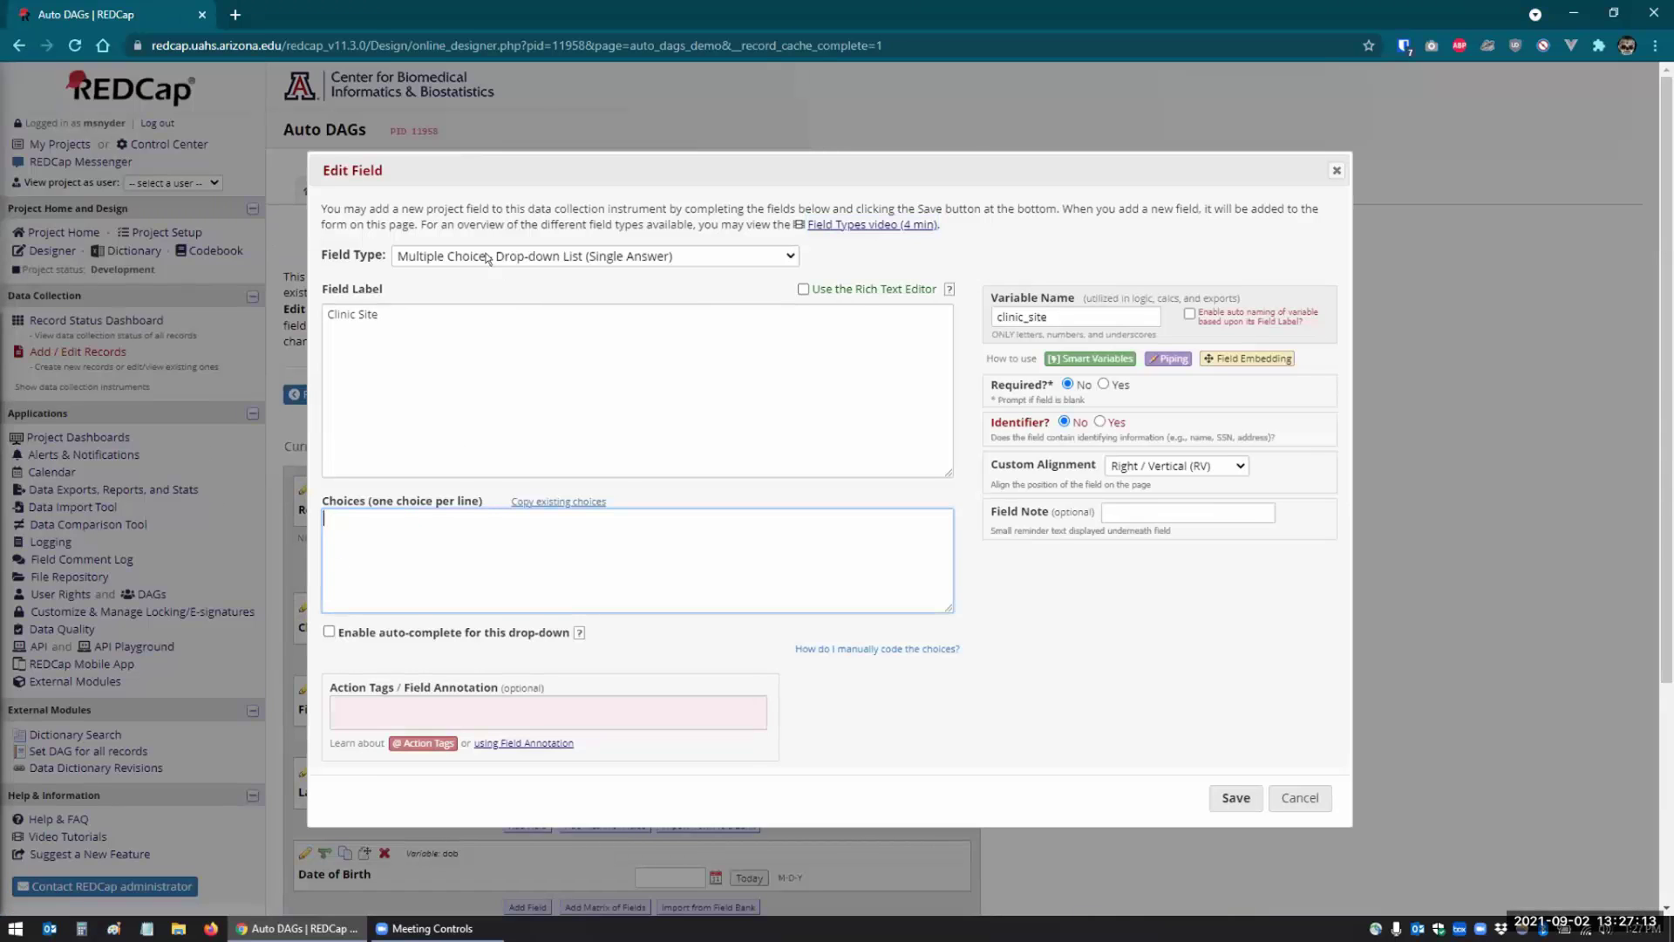
left_click(484, 257)
left_click(469, 291)
left_click(1210, 658)
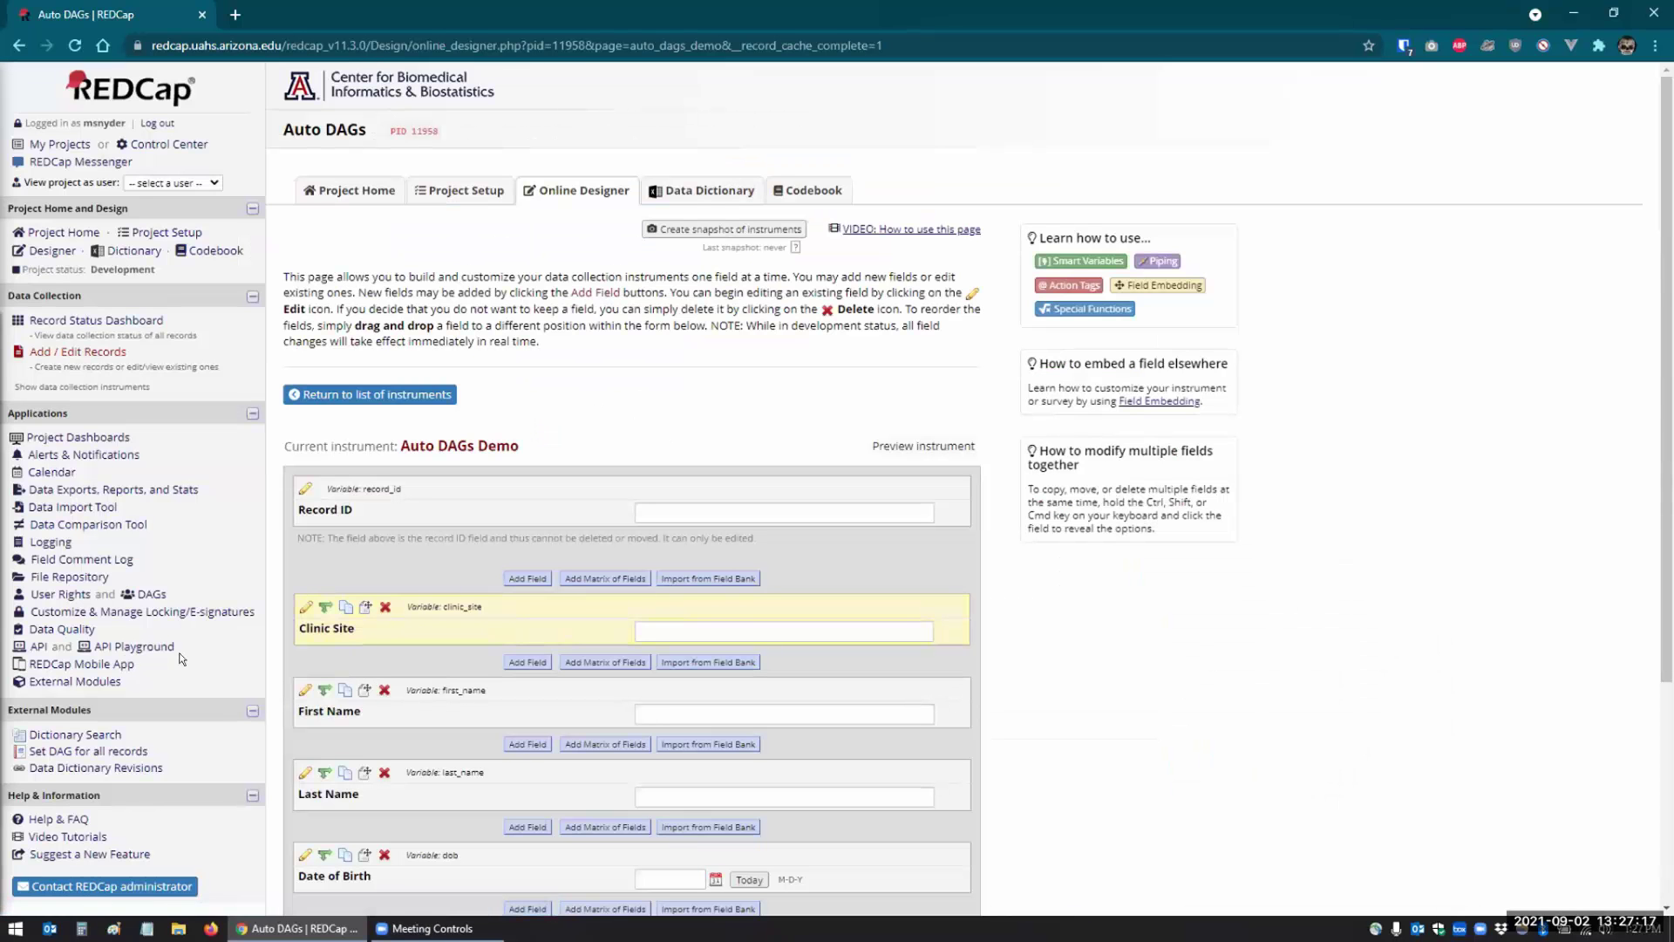
- Start a new record, briefly opening the data access groups page in a separate tab
left_click(51, 351)
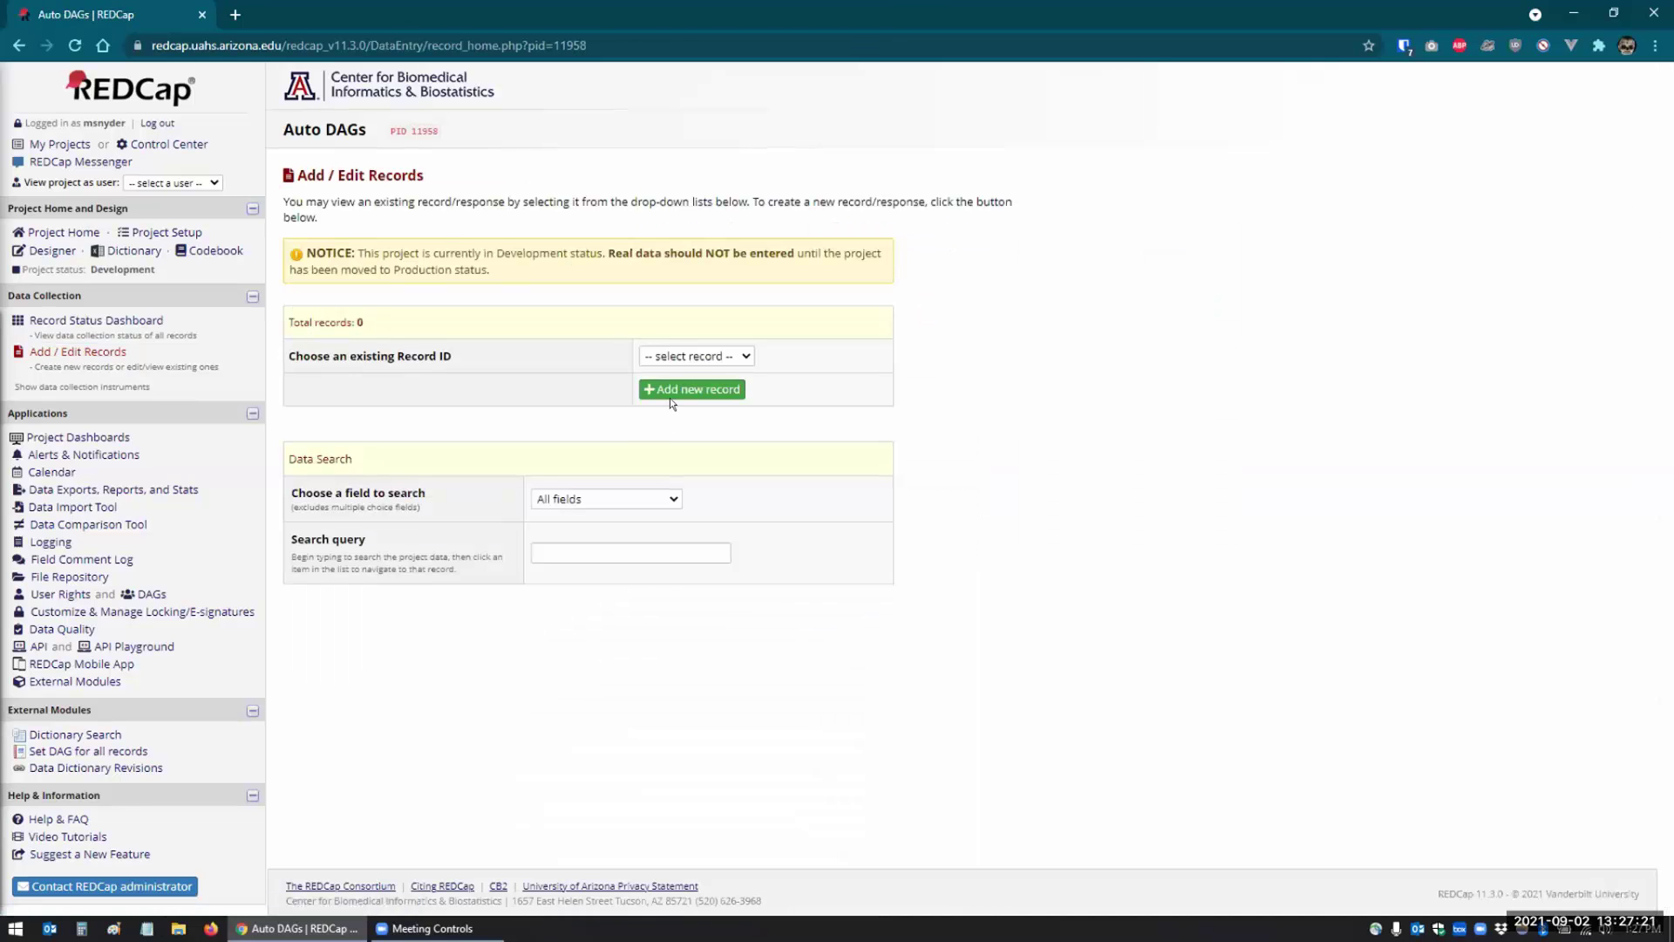
left_click(670, 398)
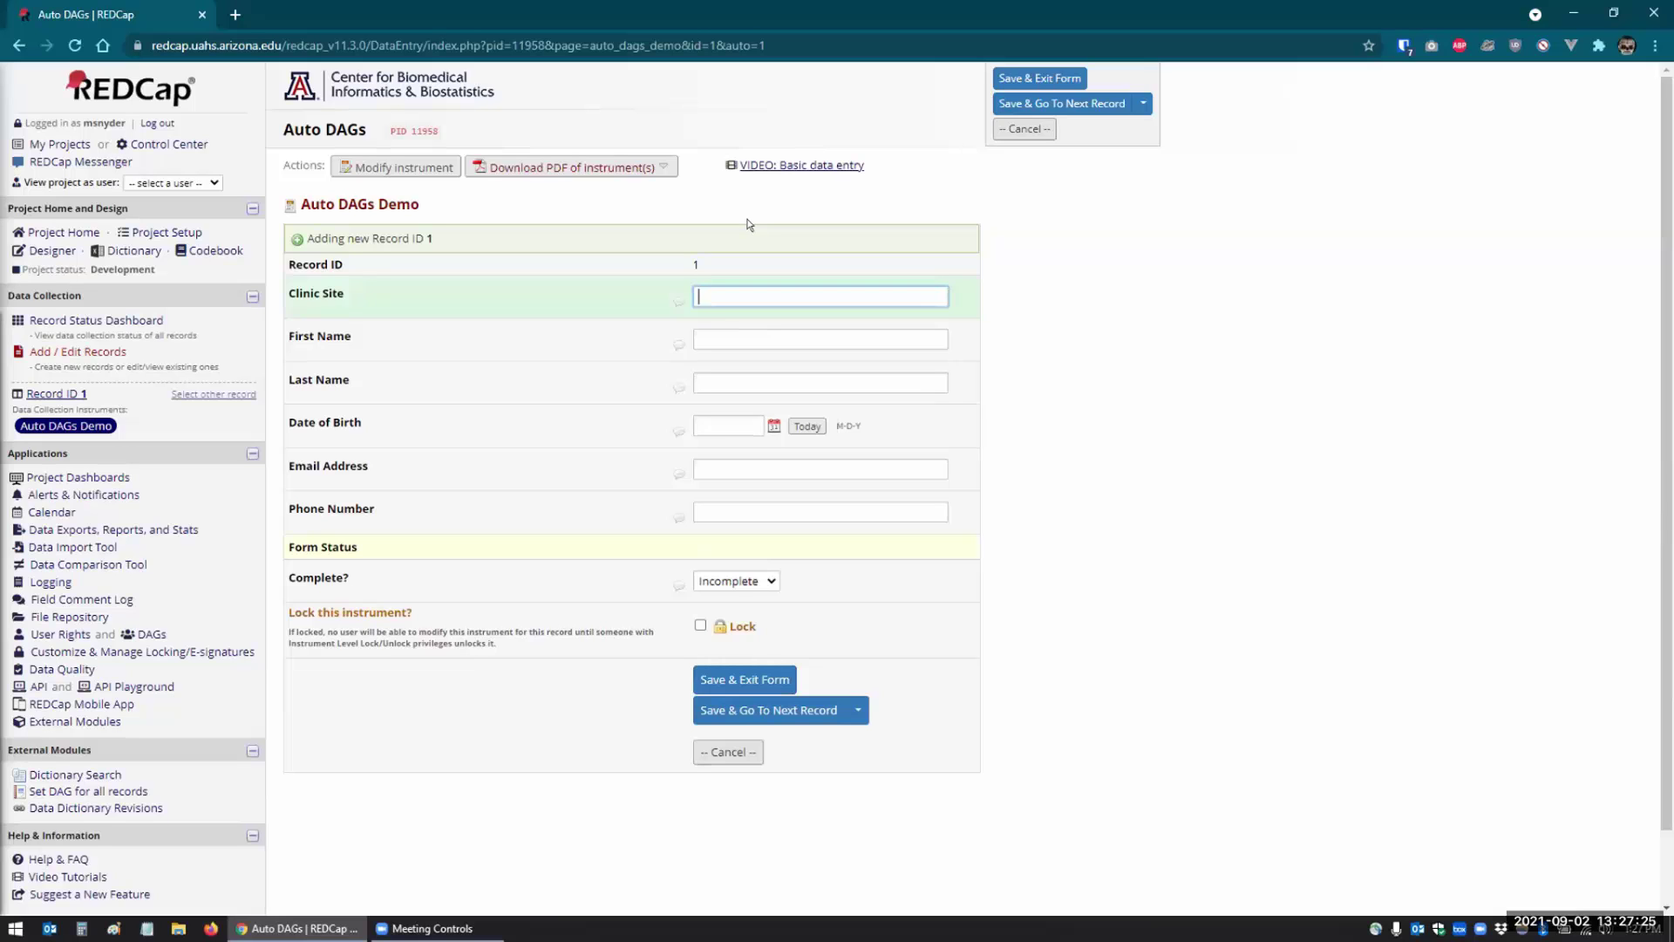
right_click(166, 642)
left_click(179, 649)
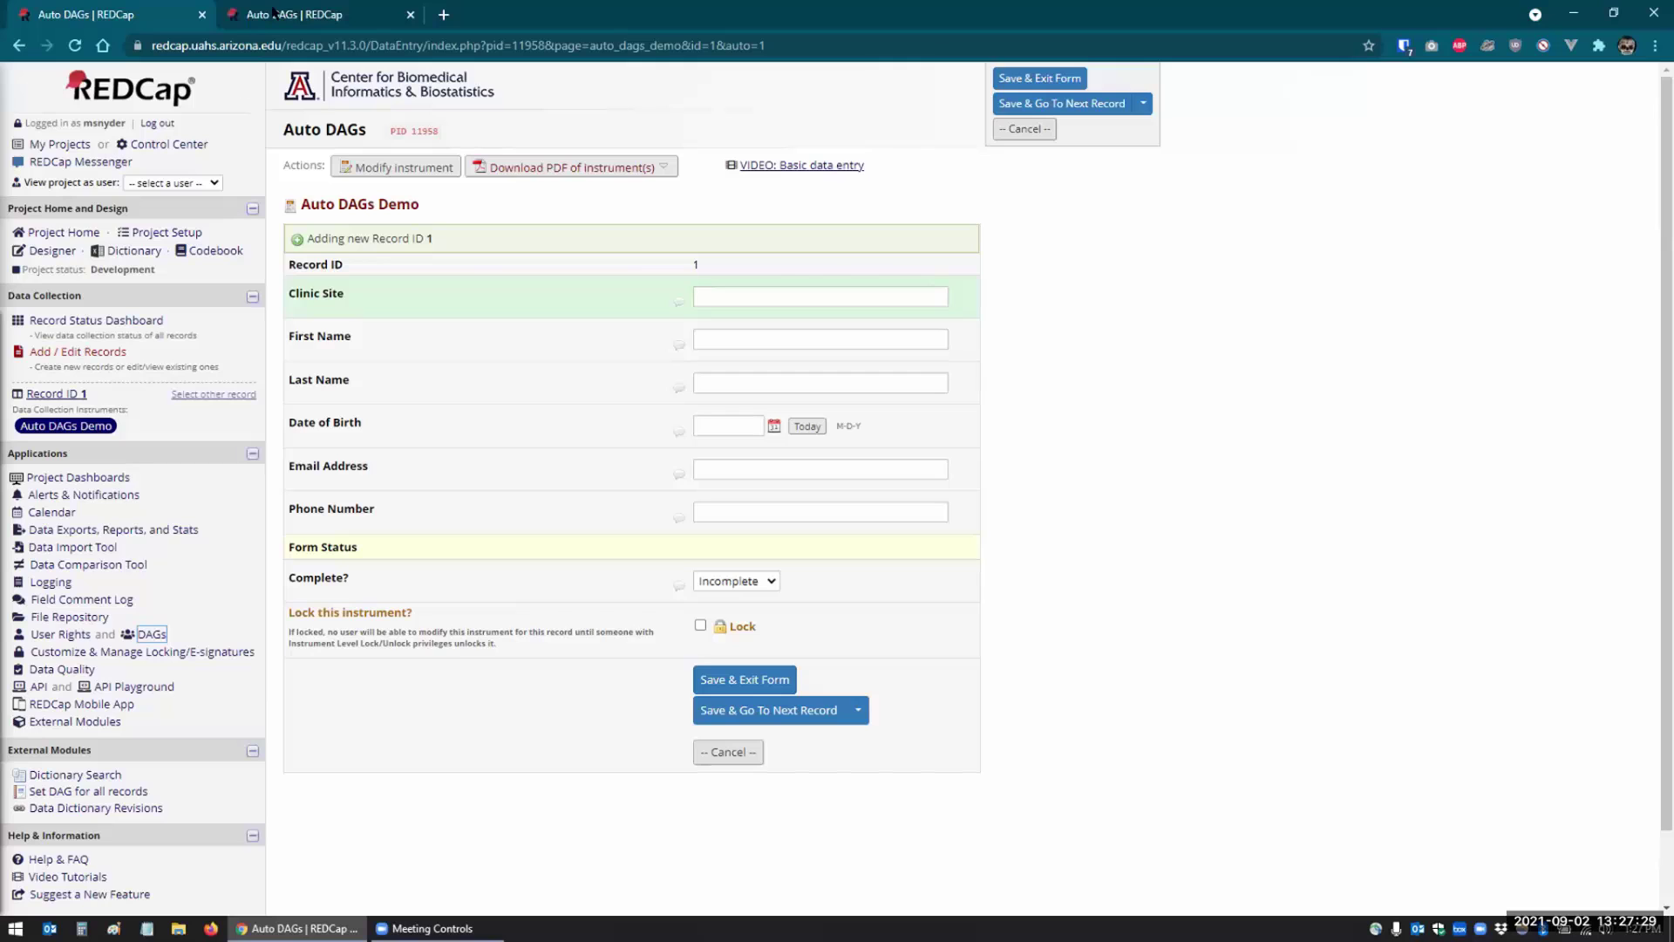
left_click(272, 12)
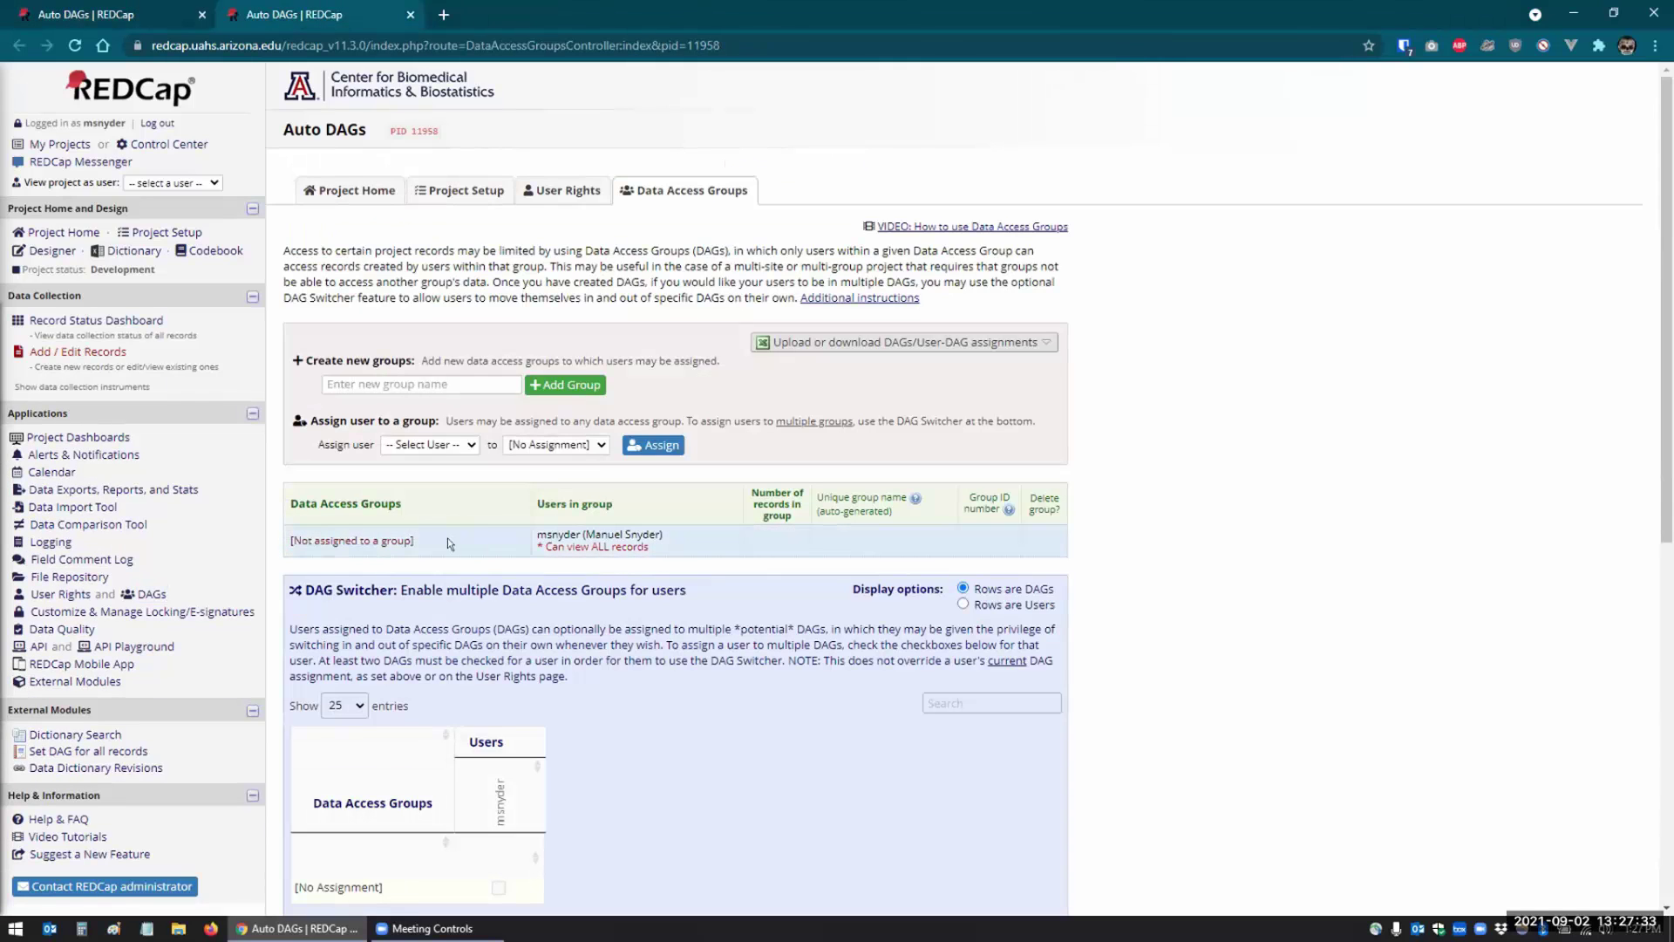
key("ctrl+w")
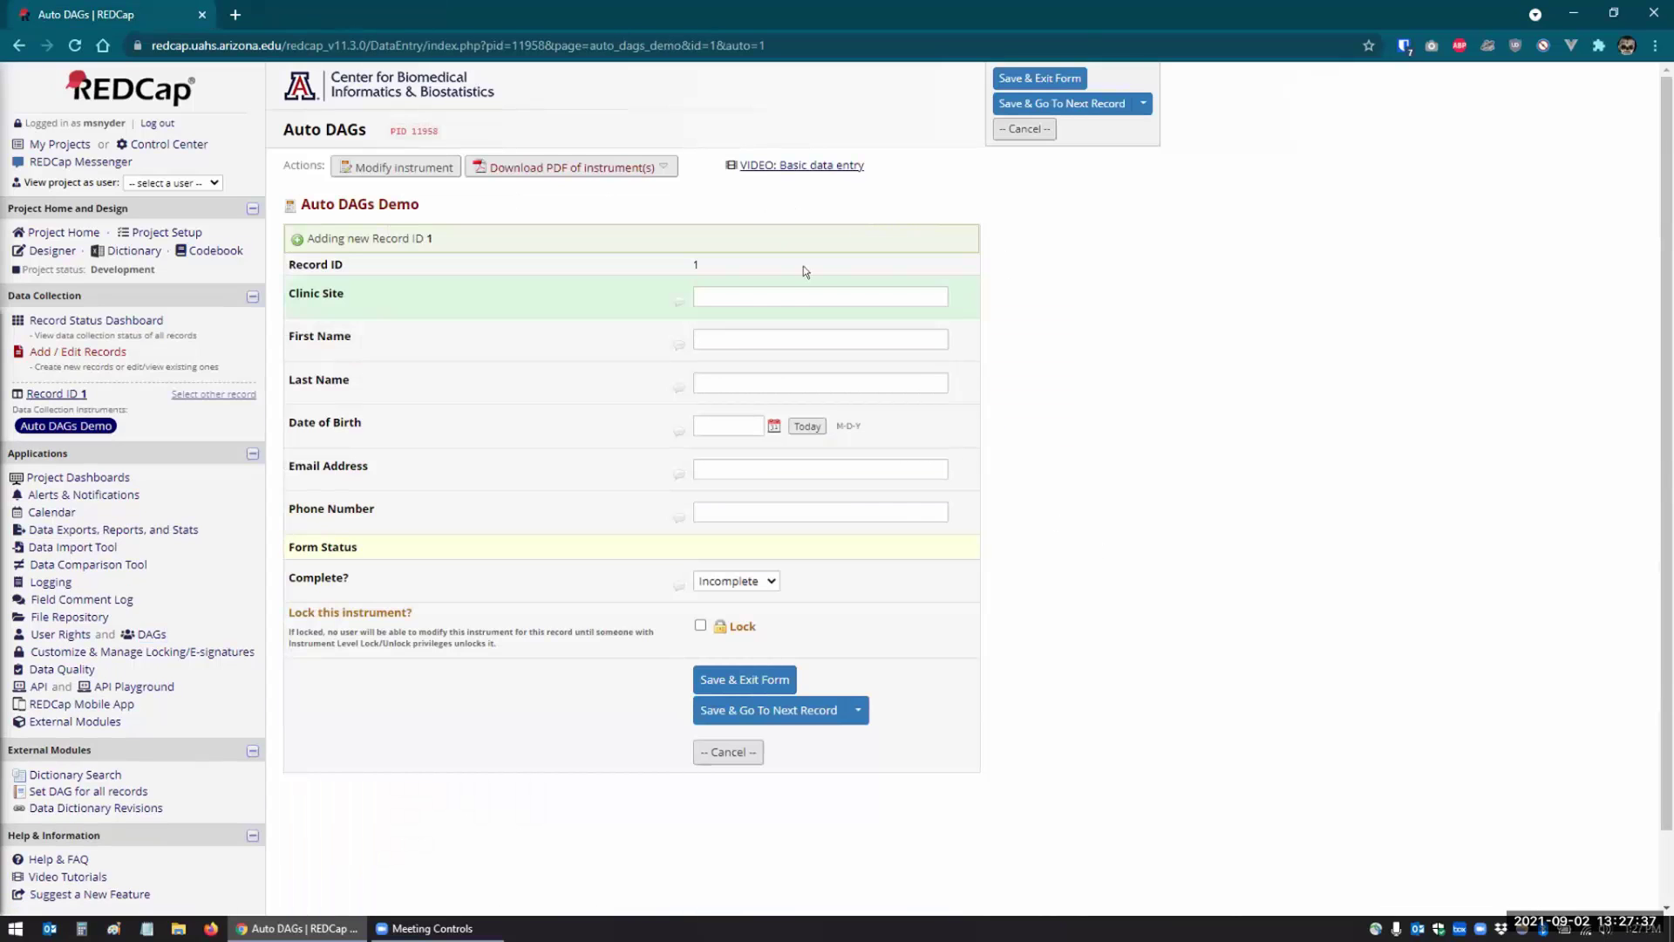
- Enter Clinic Site Tucson with a first and last name and save the record
left_click(747, 292)
type("Tucson")
key("Tab")
key("Tab")
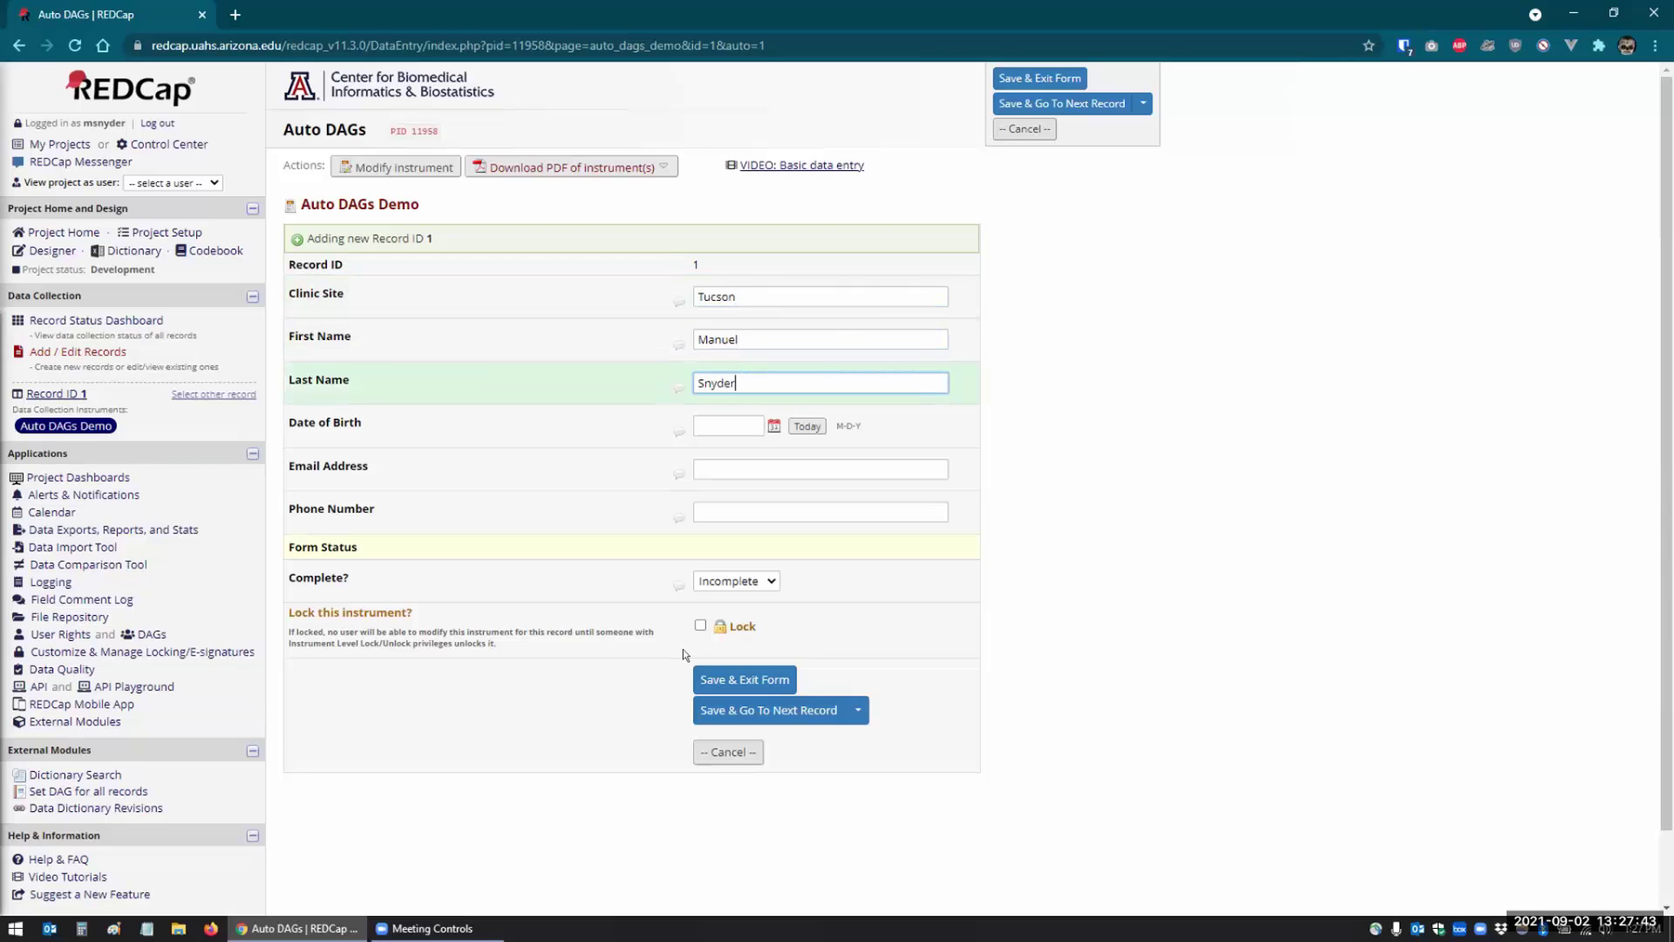
left_click(726, 680)
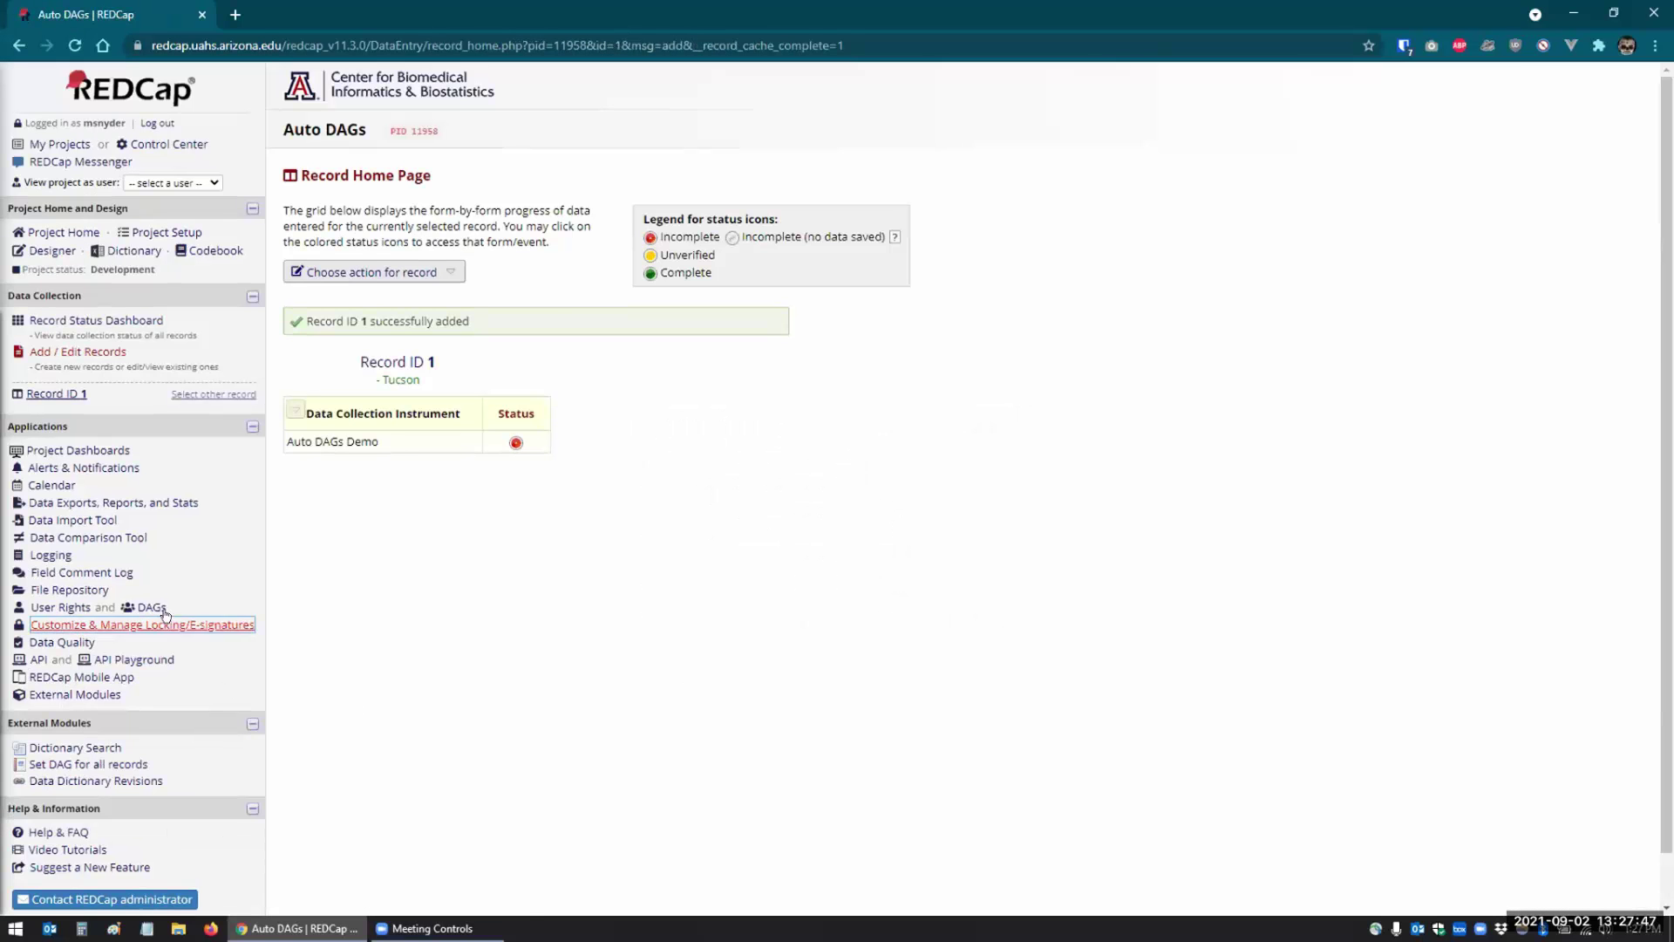
- Check the existing data access groups and start new record 2, leaving its group unset
left_click(152, 608)
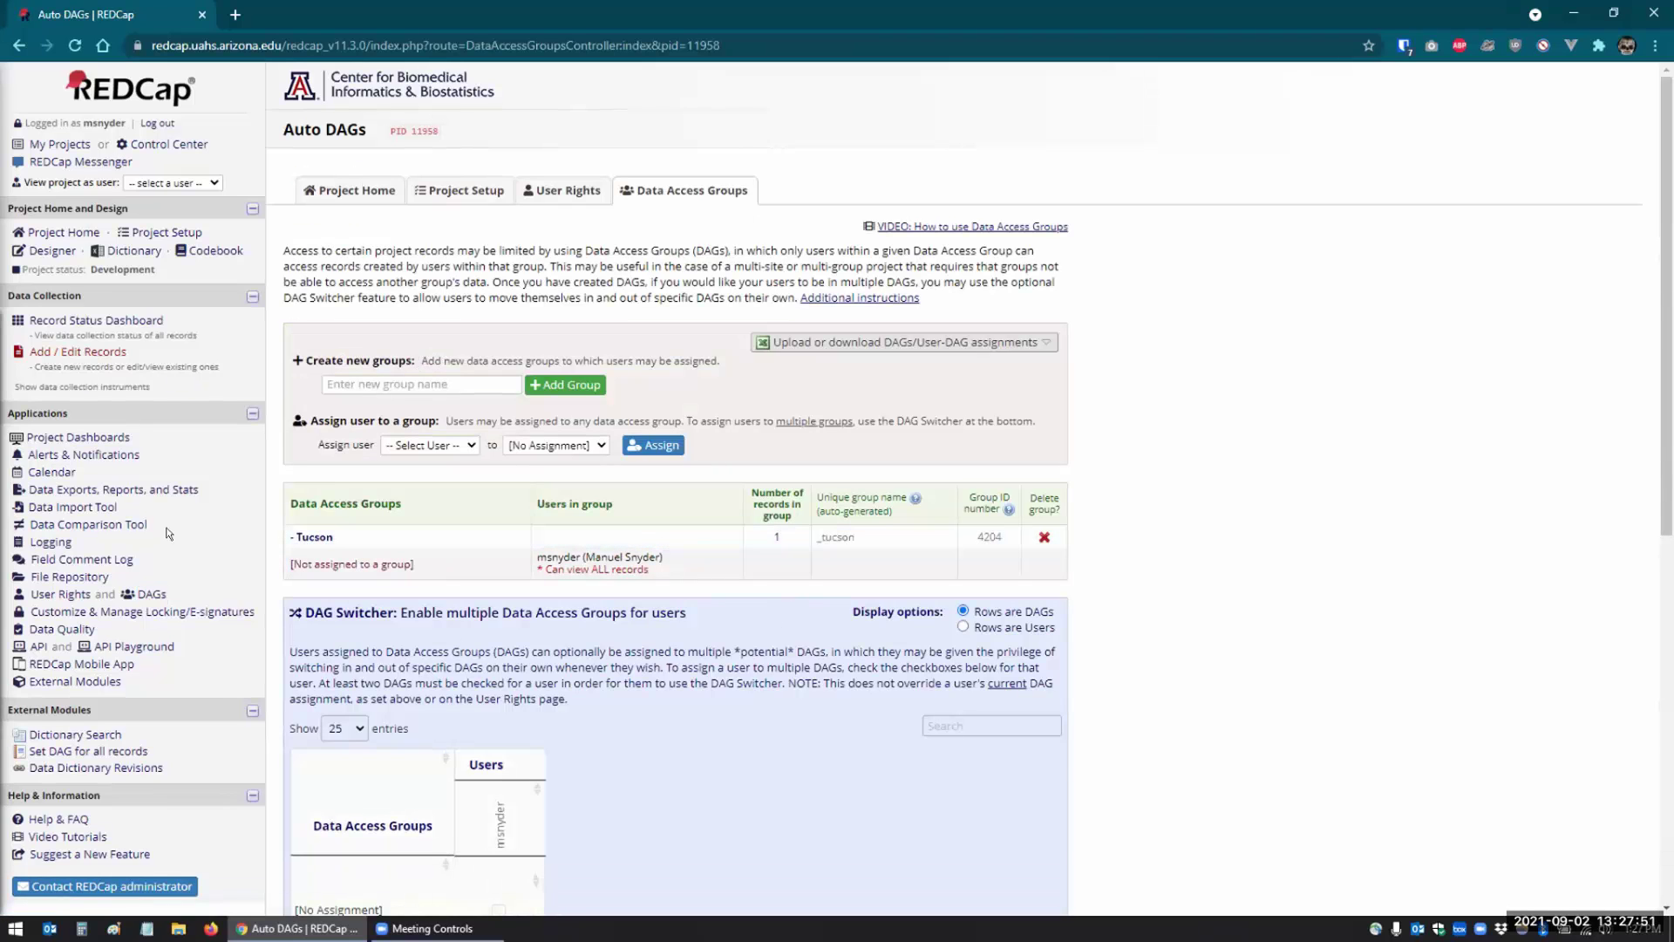
left_click(54, 349)
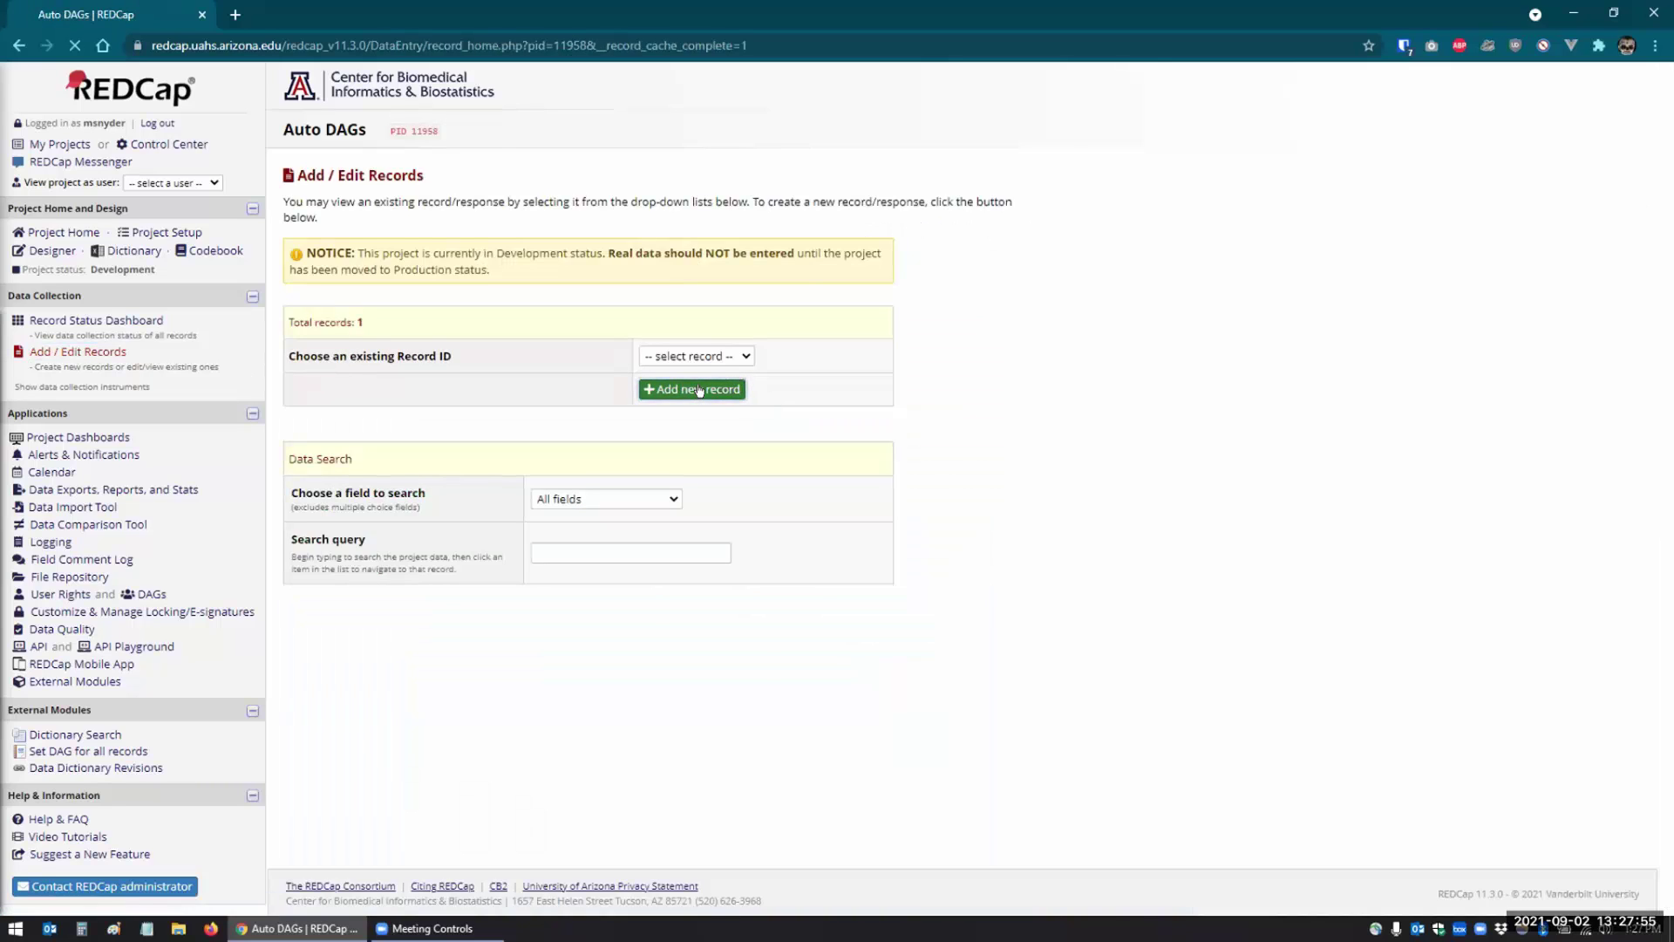
left_click(700, 389)
key("Tab")
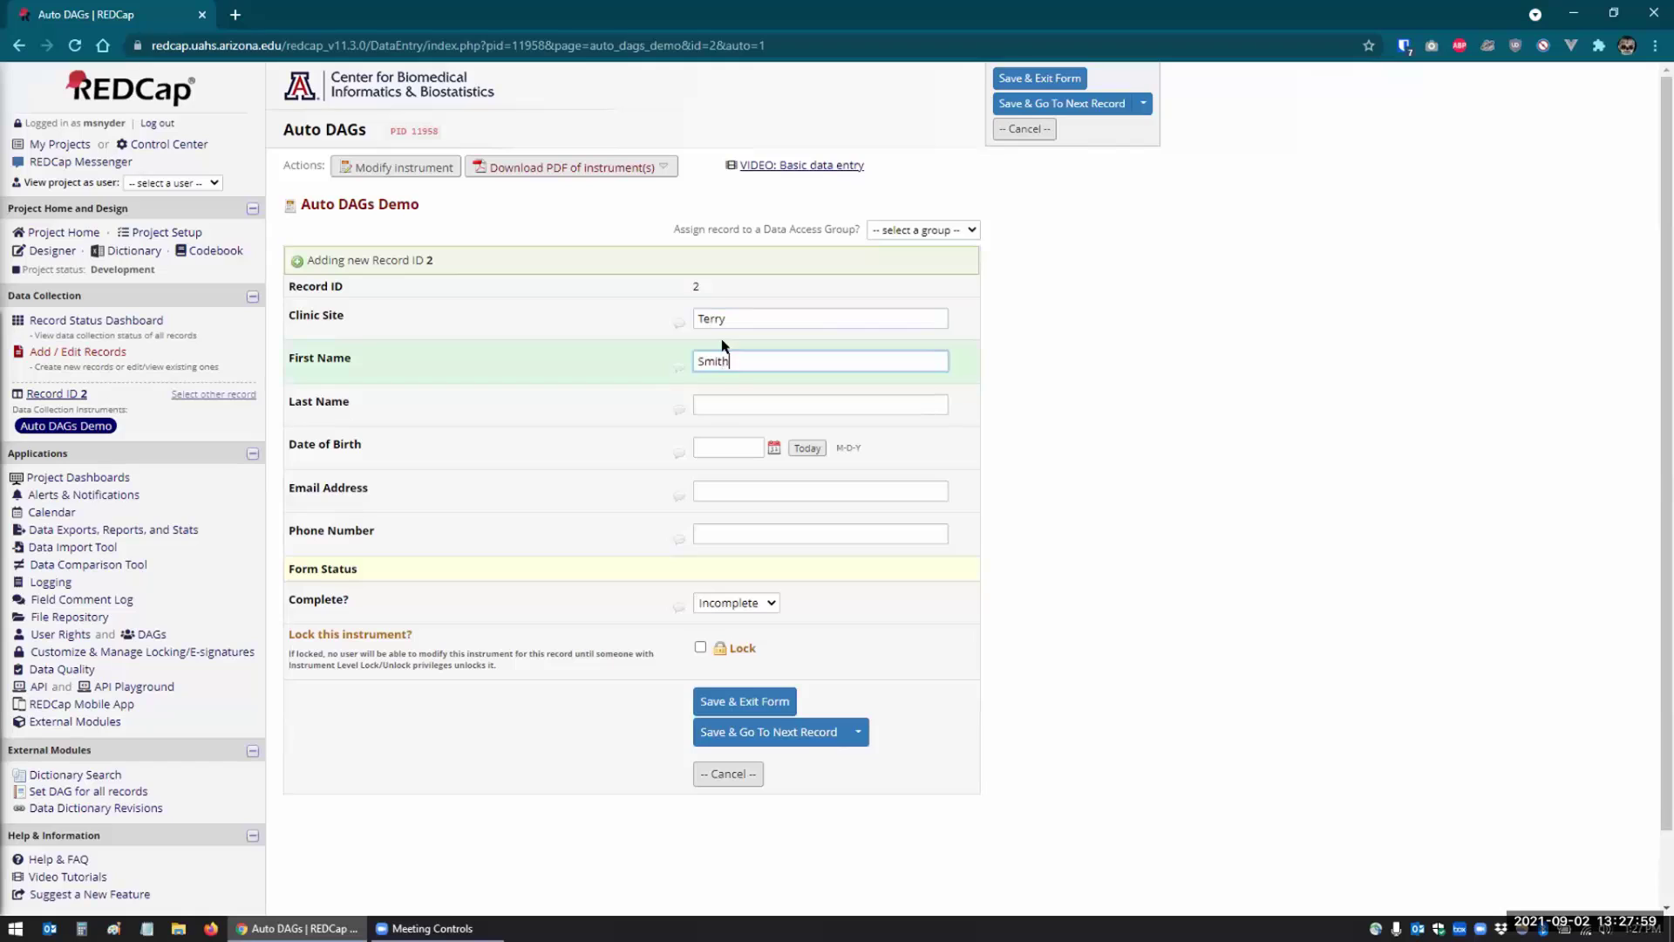
left_click(916, 230)
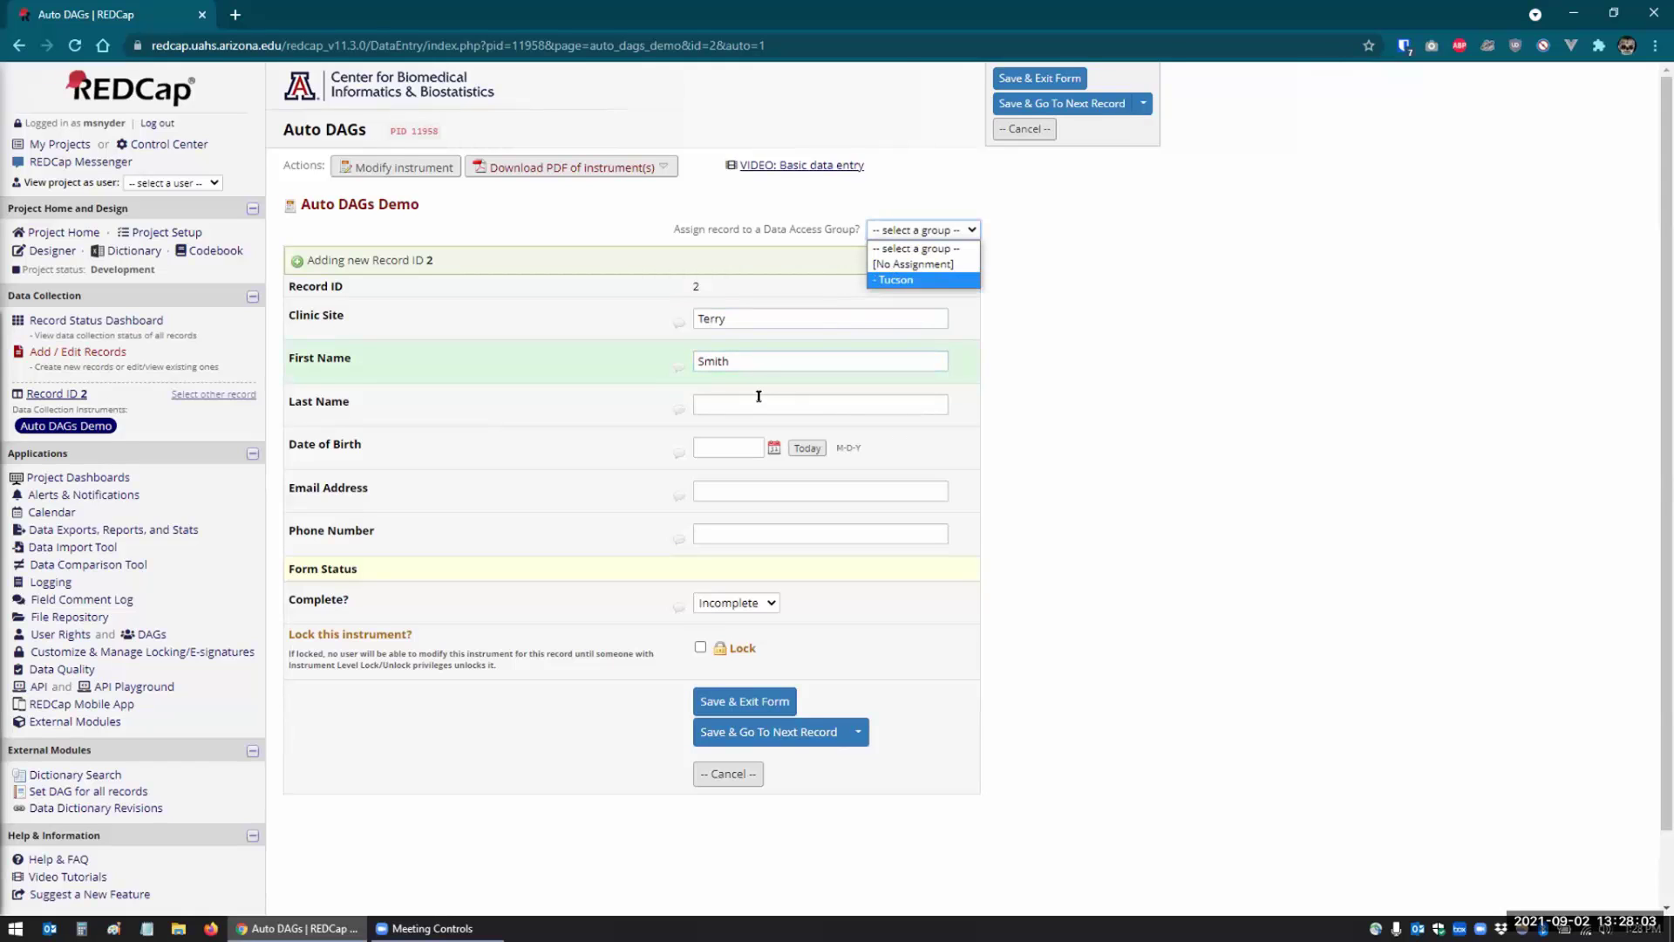
left_click(725, 319)
- Set record 2's Clinic Site to Tempe, enter a first and last name, and save it
left_click_drag(737, 320, 555, 326)
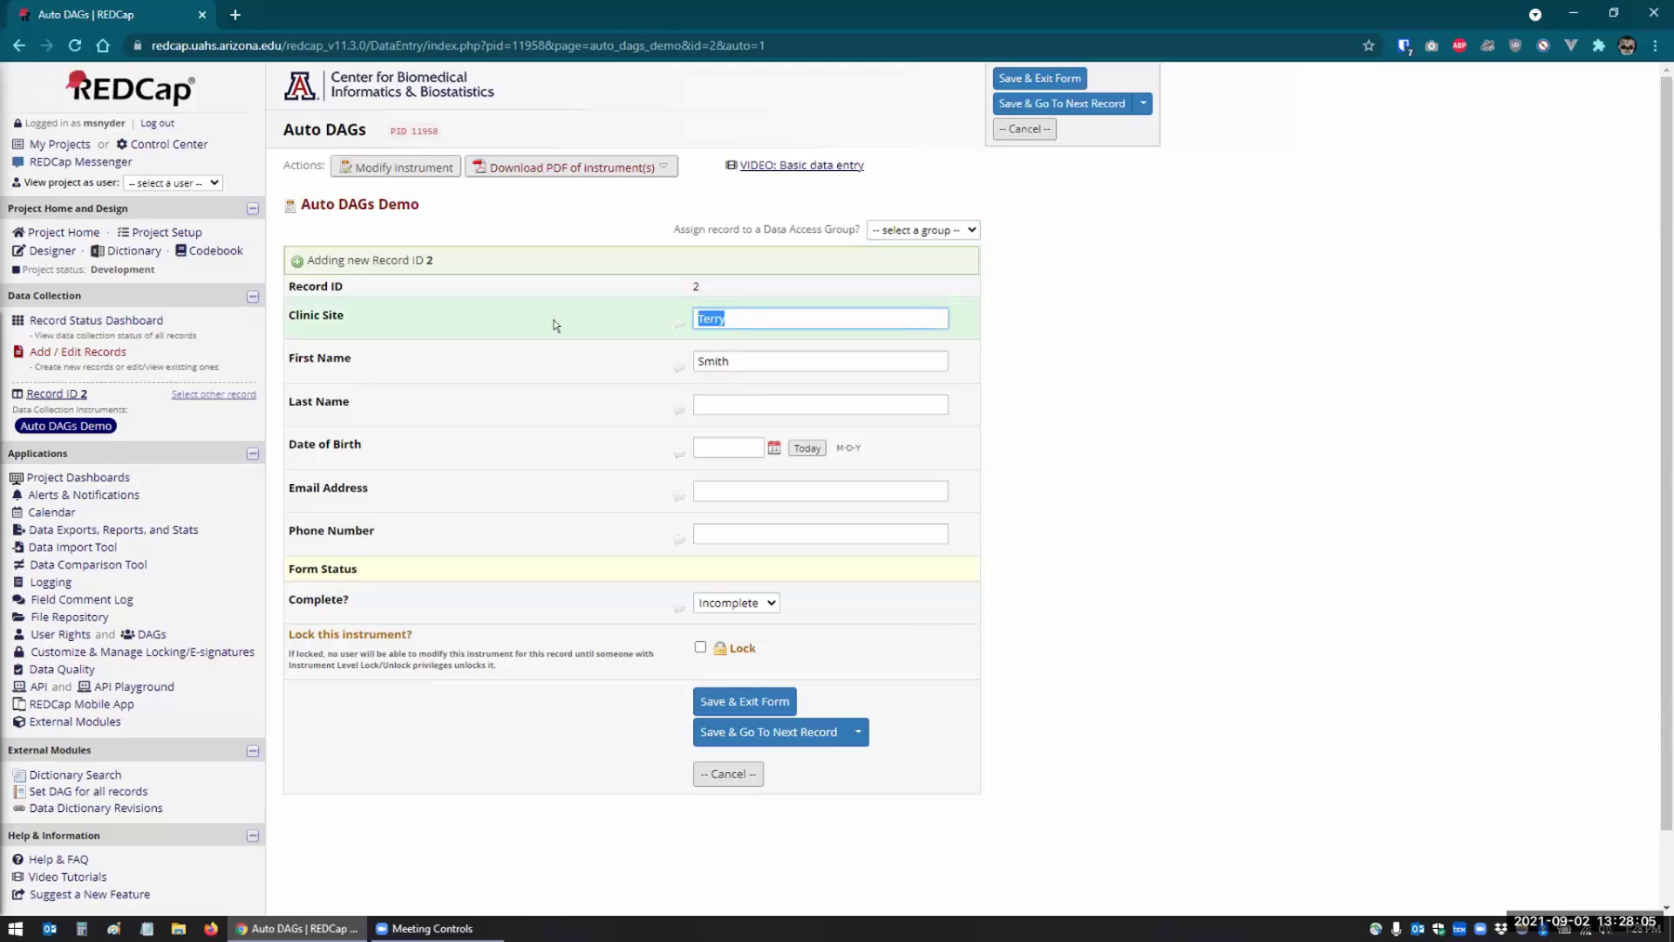
type("Tempe")
key("Tab")
key("Tab")
left_click(724, 700)
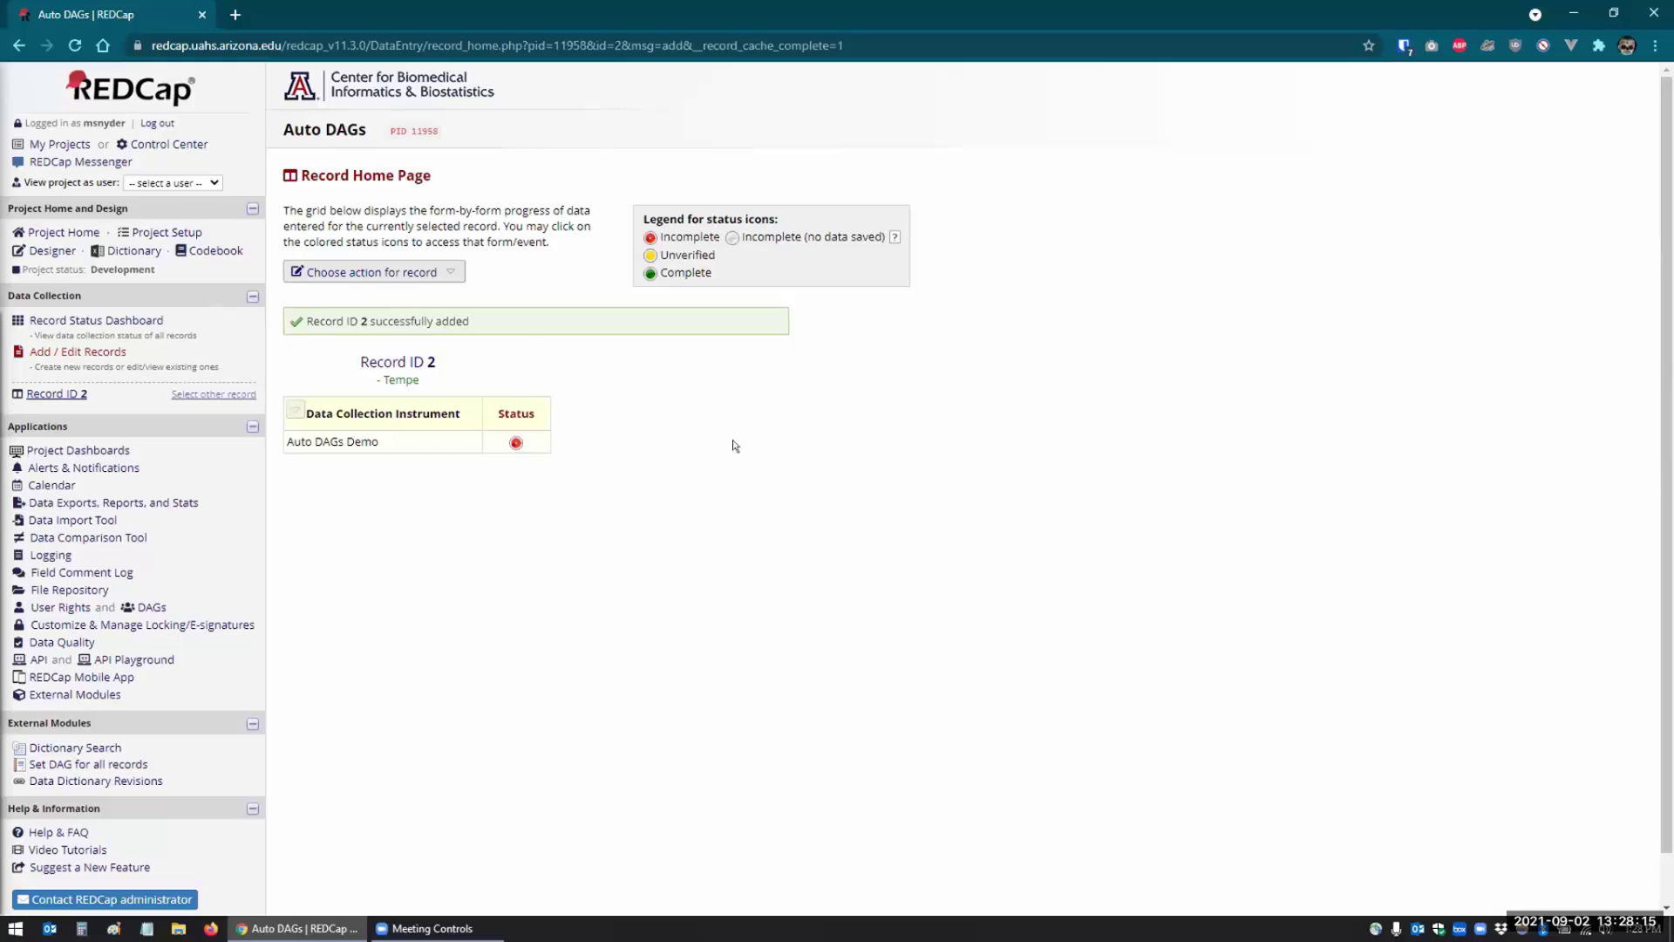
- Add record 3 with Clinic Site Tucson and a first and last name, group left unset
left_click(53, 352)
left_click(685, 390)
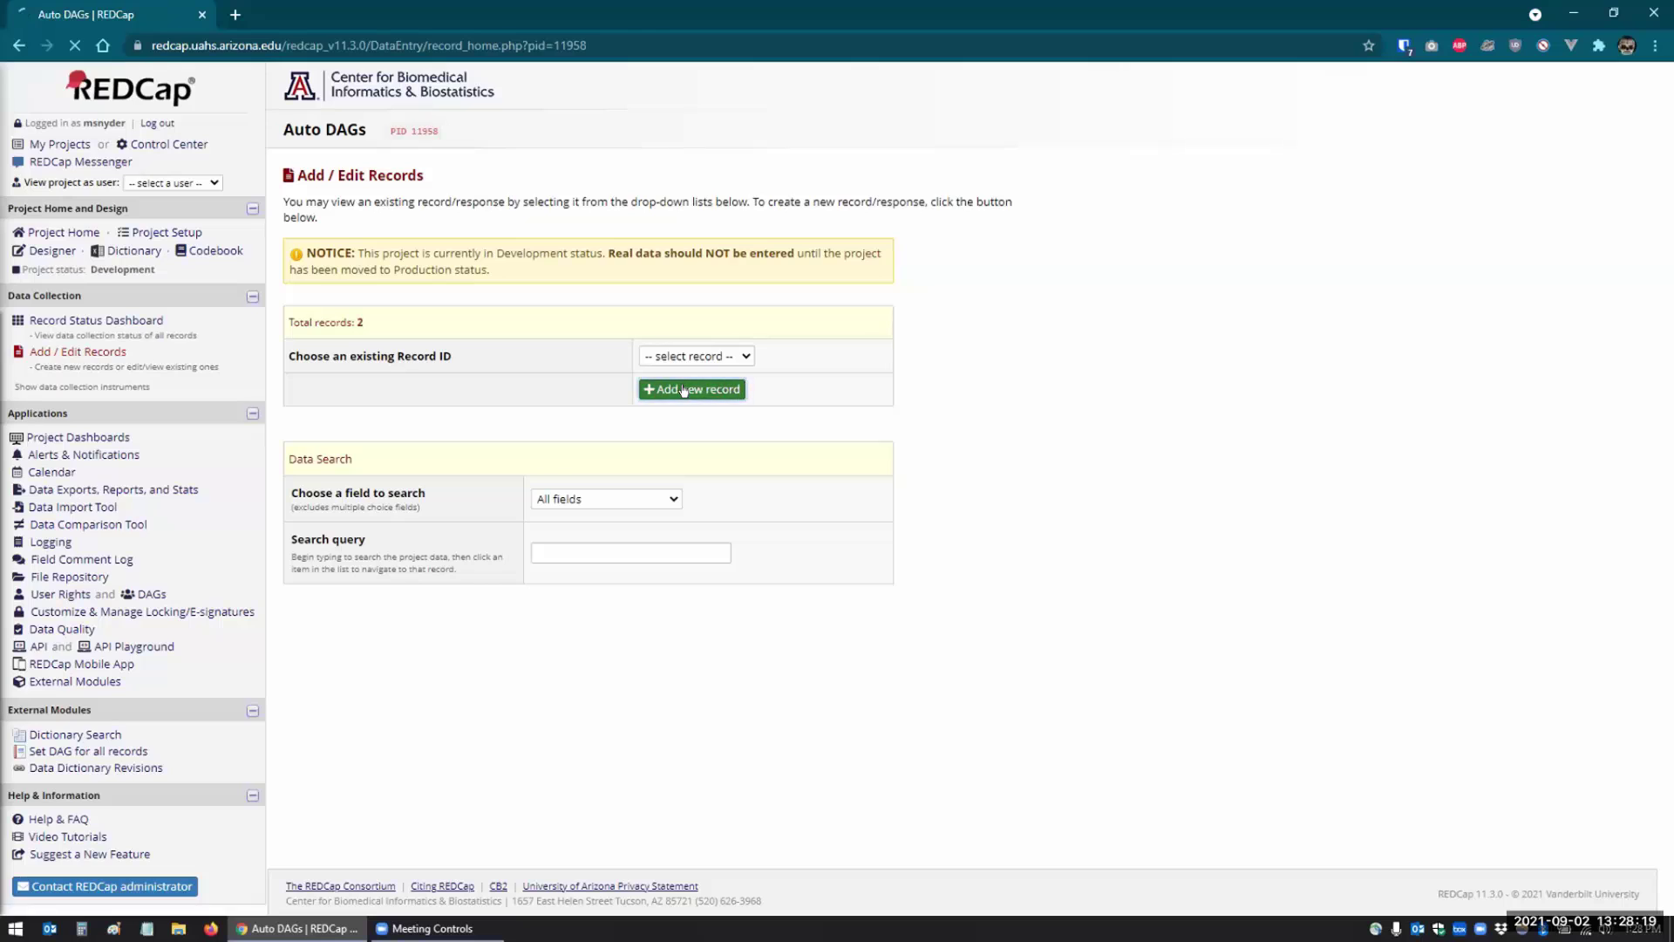
left_click(925, 230)
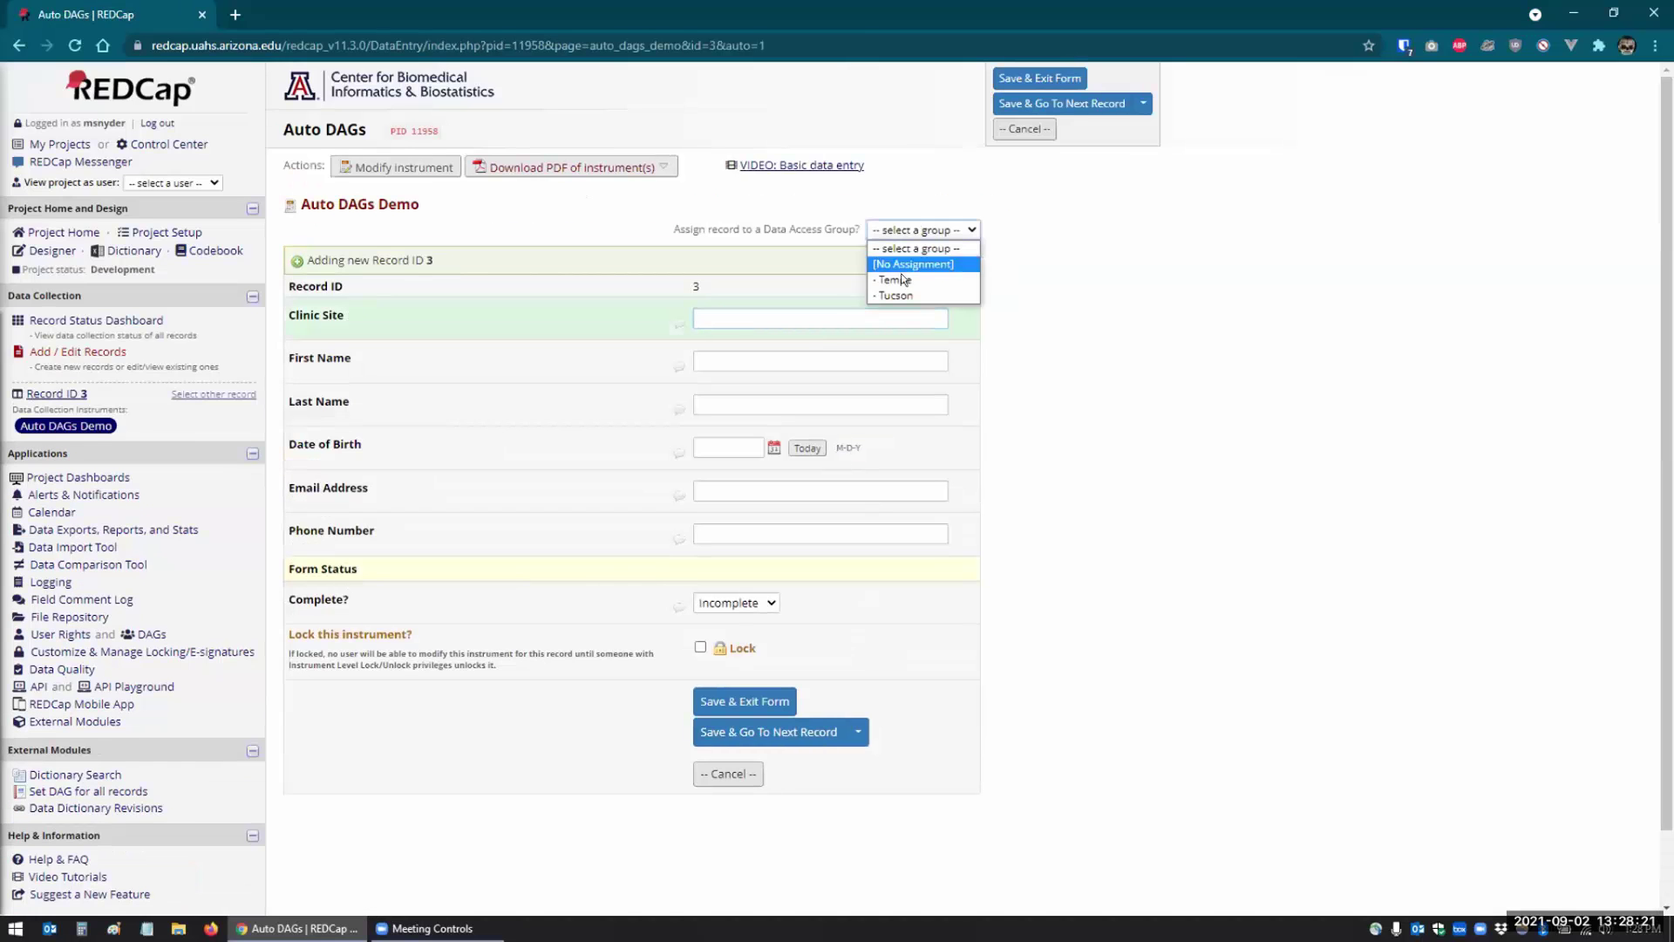
left_click(709, 304)
type("Tucson")
key("Tab")
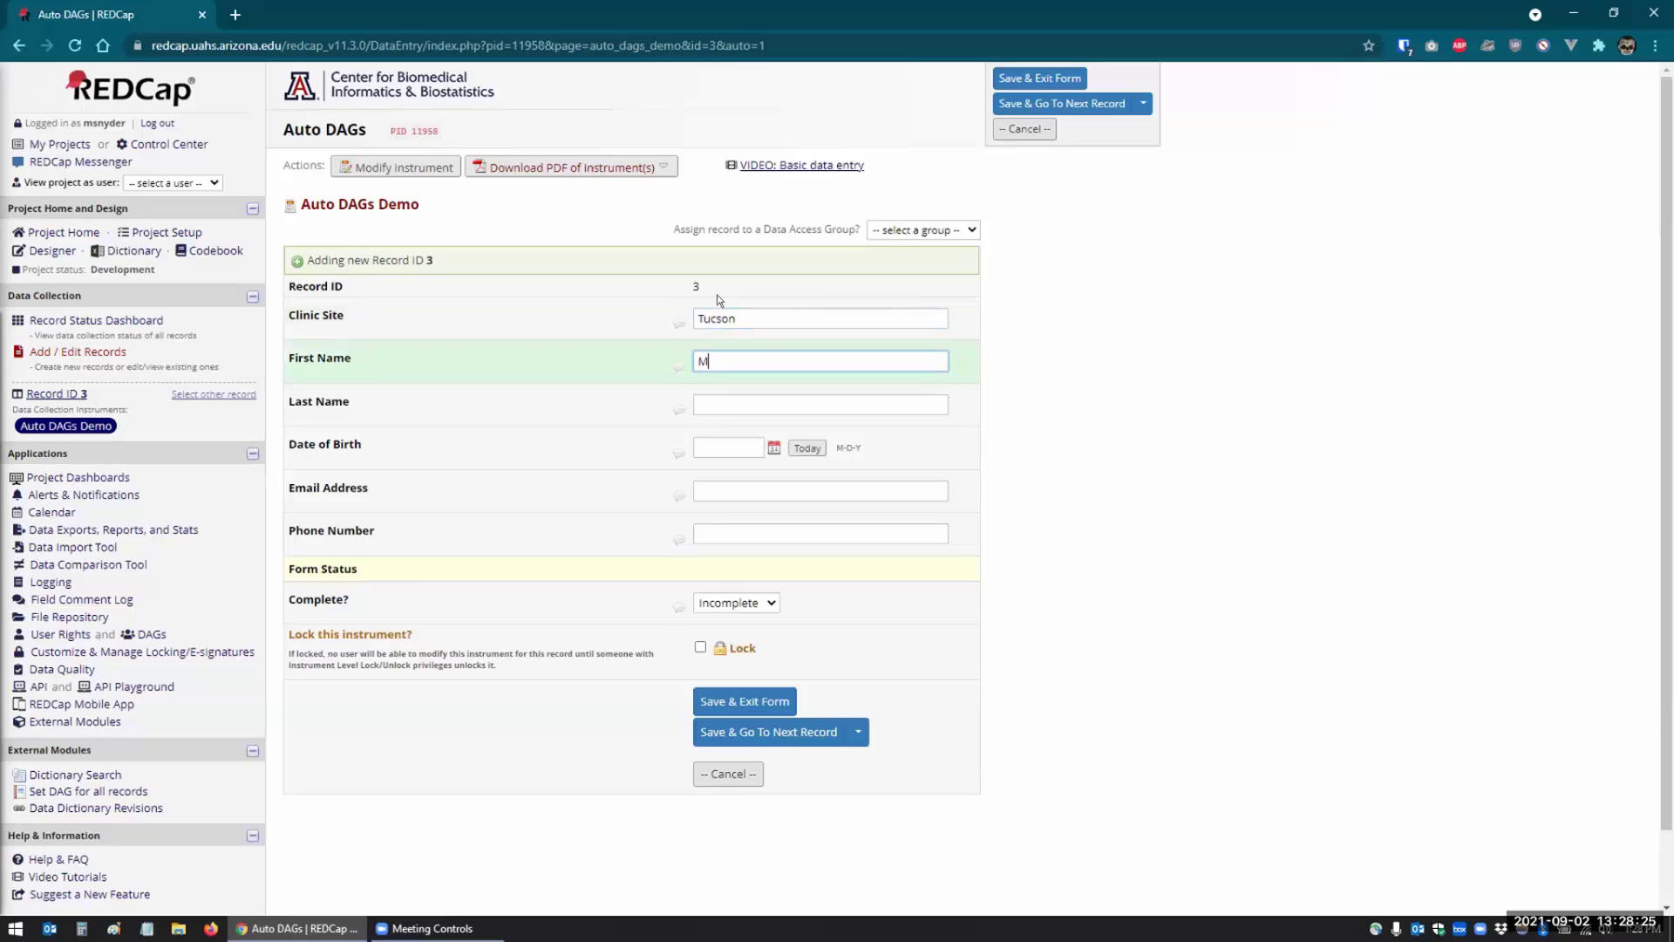
key("Tab")
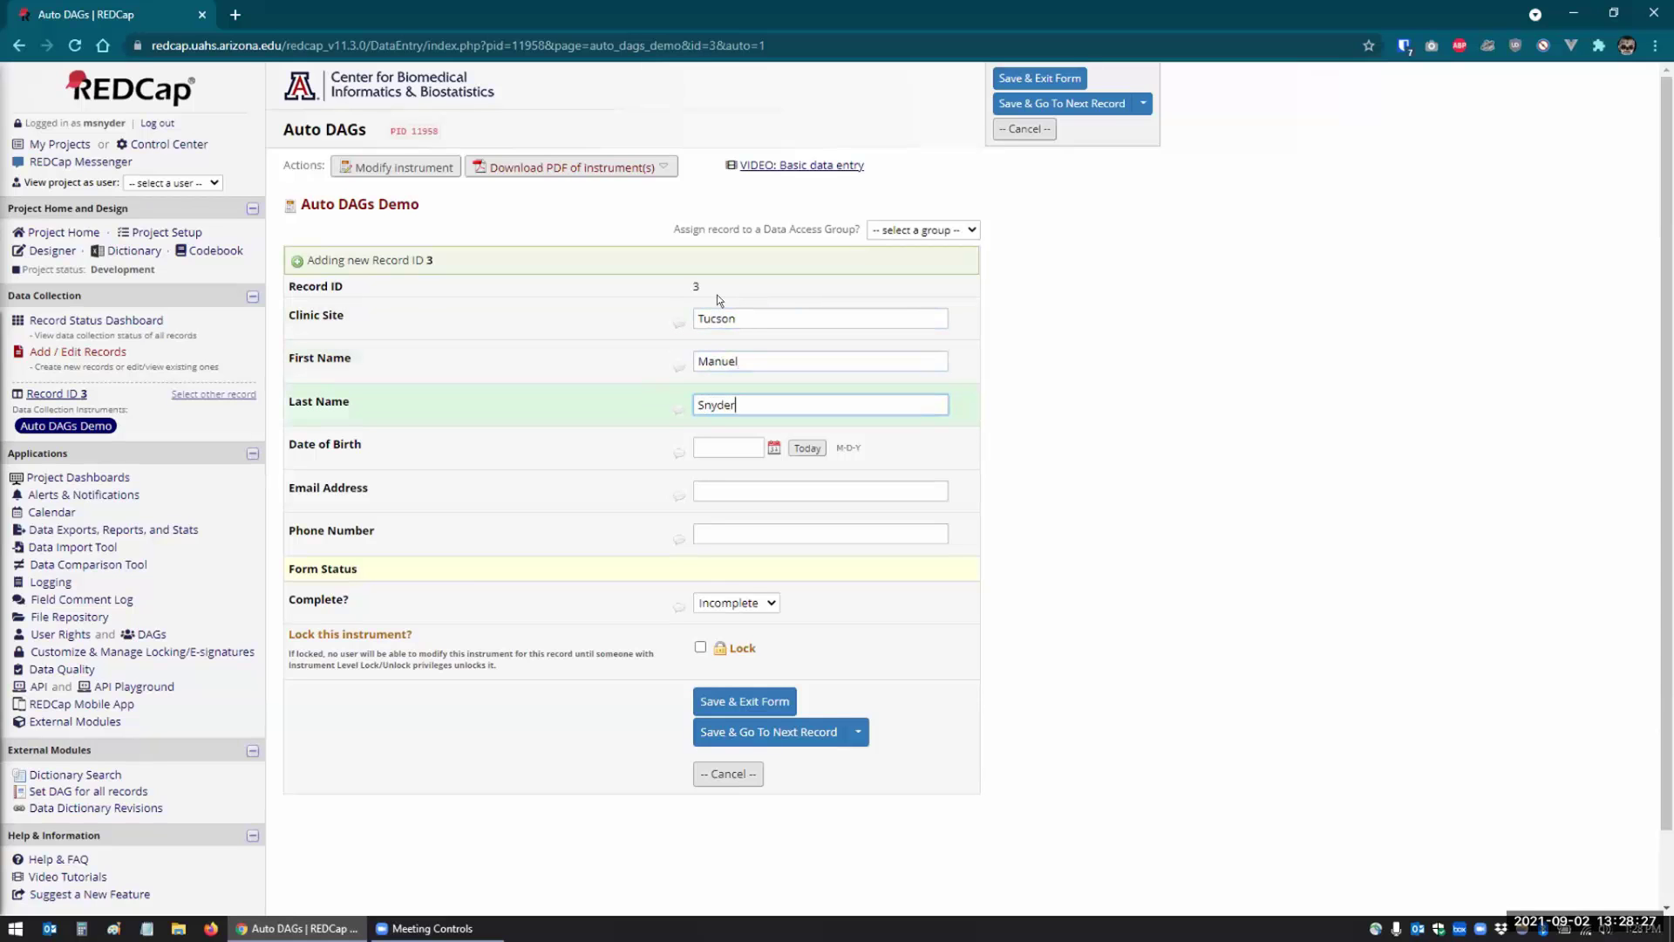
left_click(729, 701)
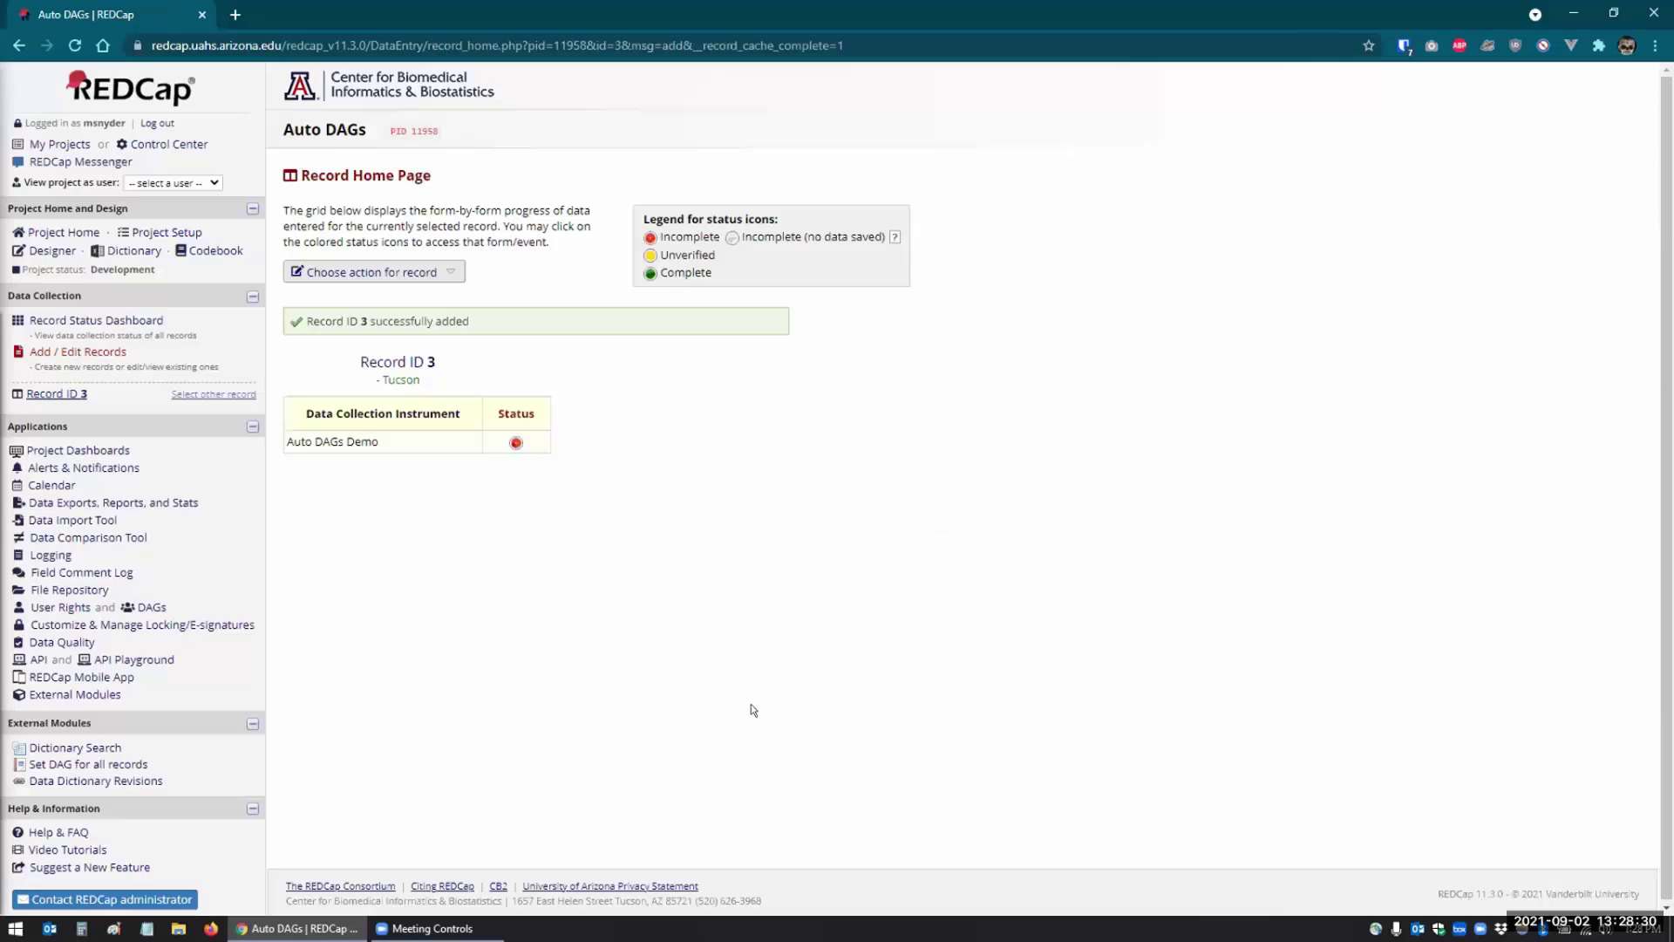
- Start a blank form for record 4 without picking a data access group
left_click(104, 350)
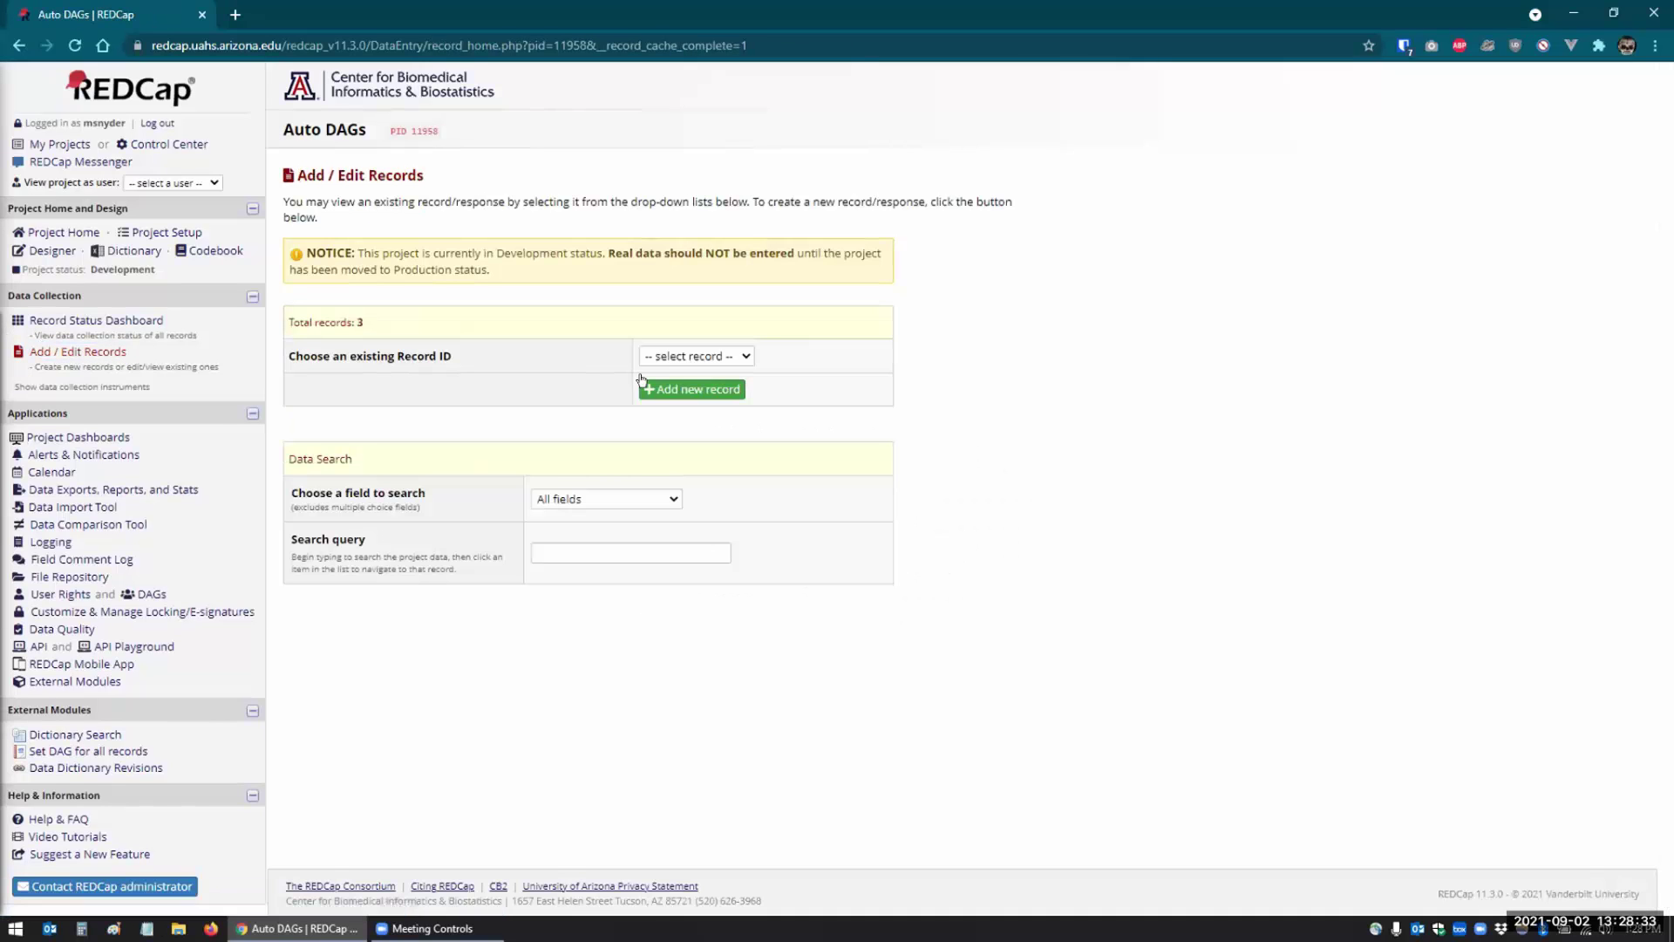
left_click(921, 228)
left_click(1071, 385)
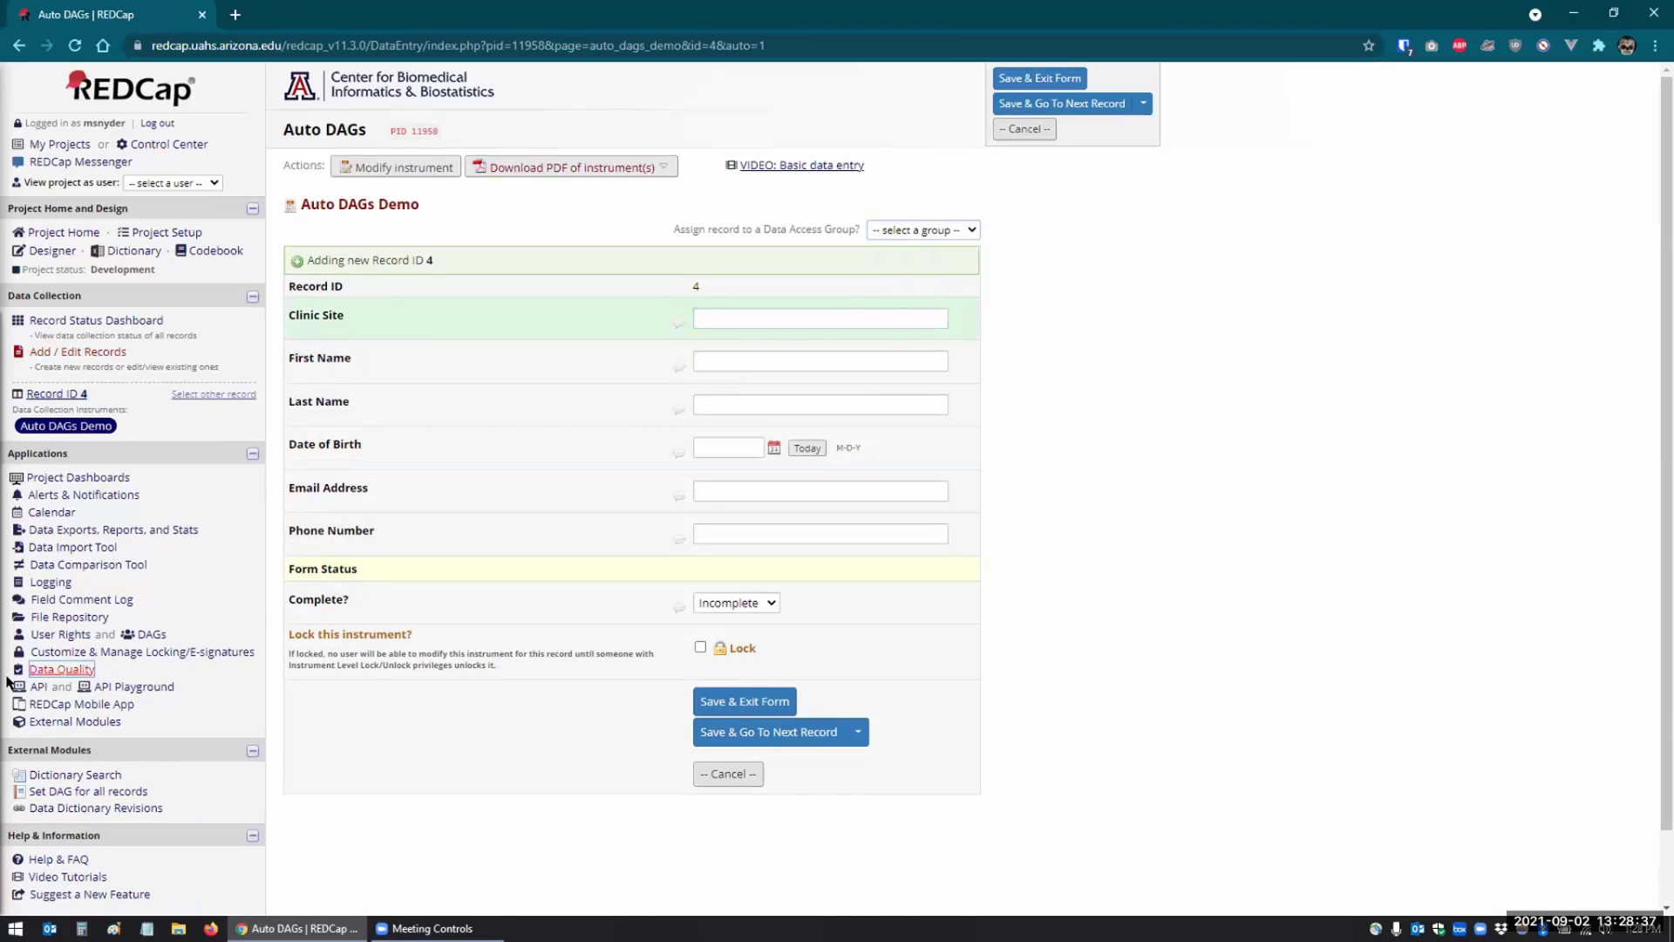
- Show the Data Access Groups page listing Tempe with 1 record and Tucson with 2
left_click(150, 633)
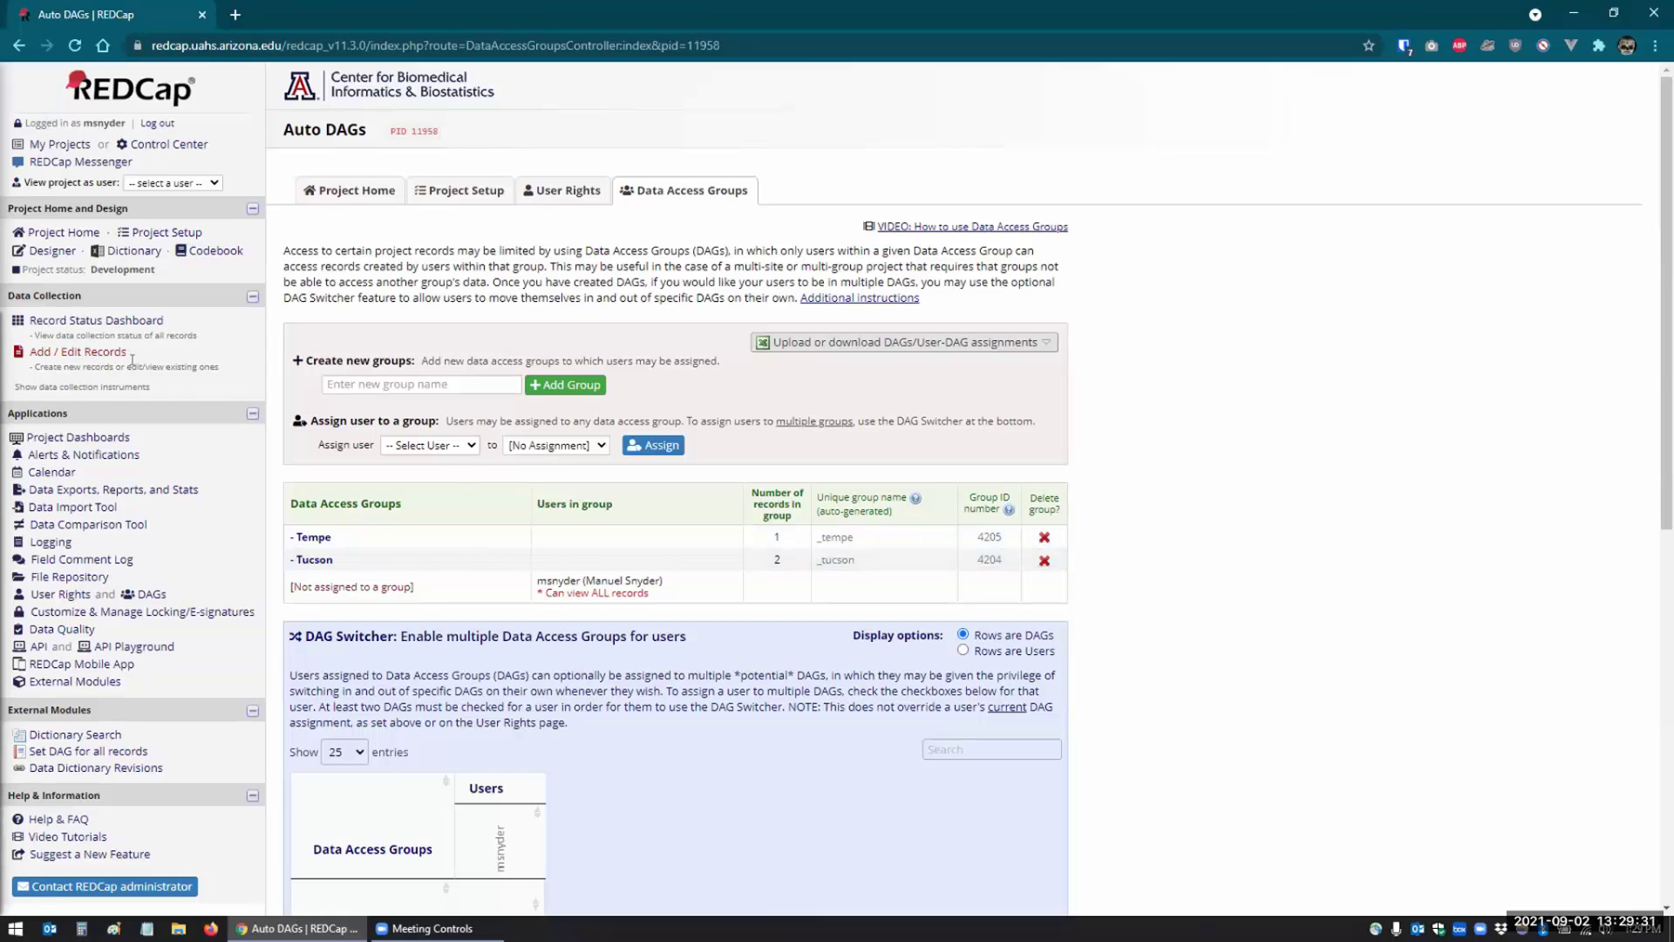
- Save record 4 with only a first and last name and an empty Clinic Site, then review group counts
left_click(53, 349)
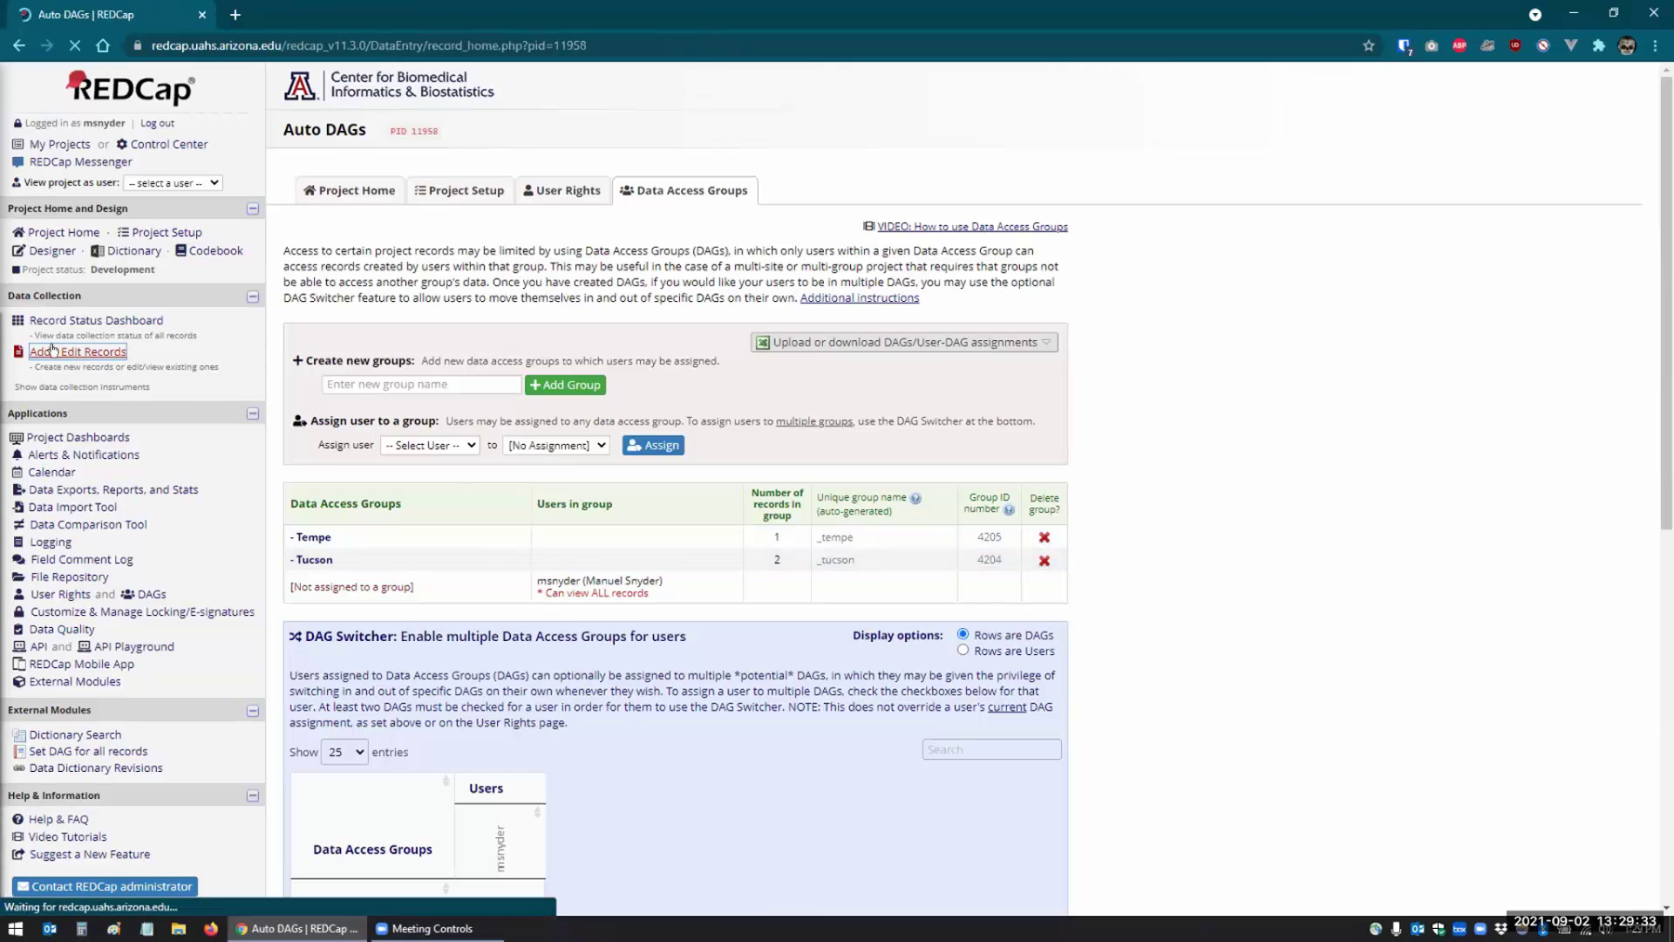
left_click(711, 392)
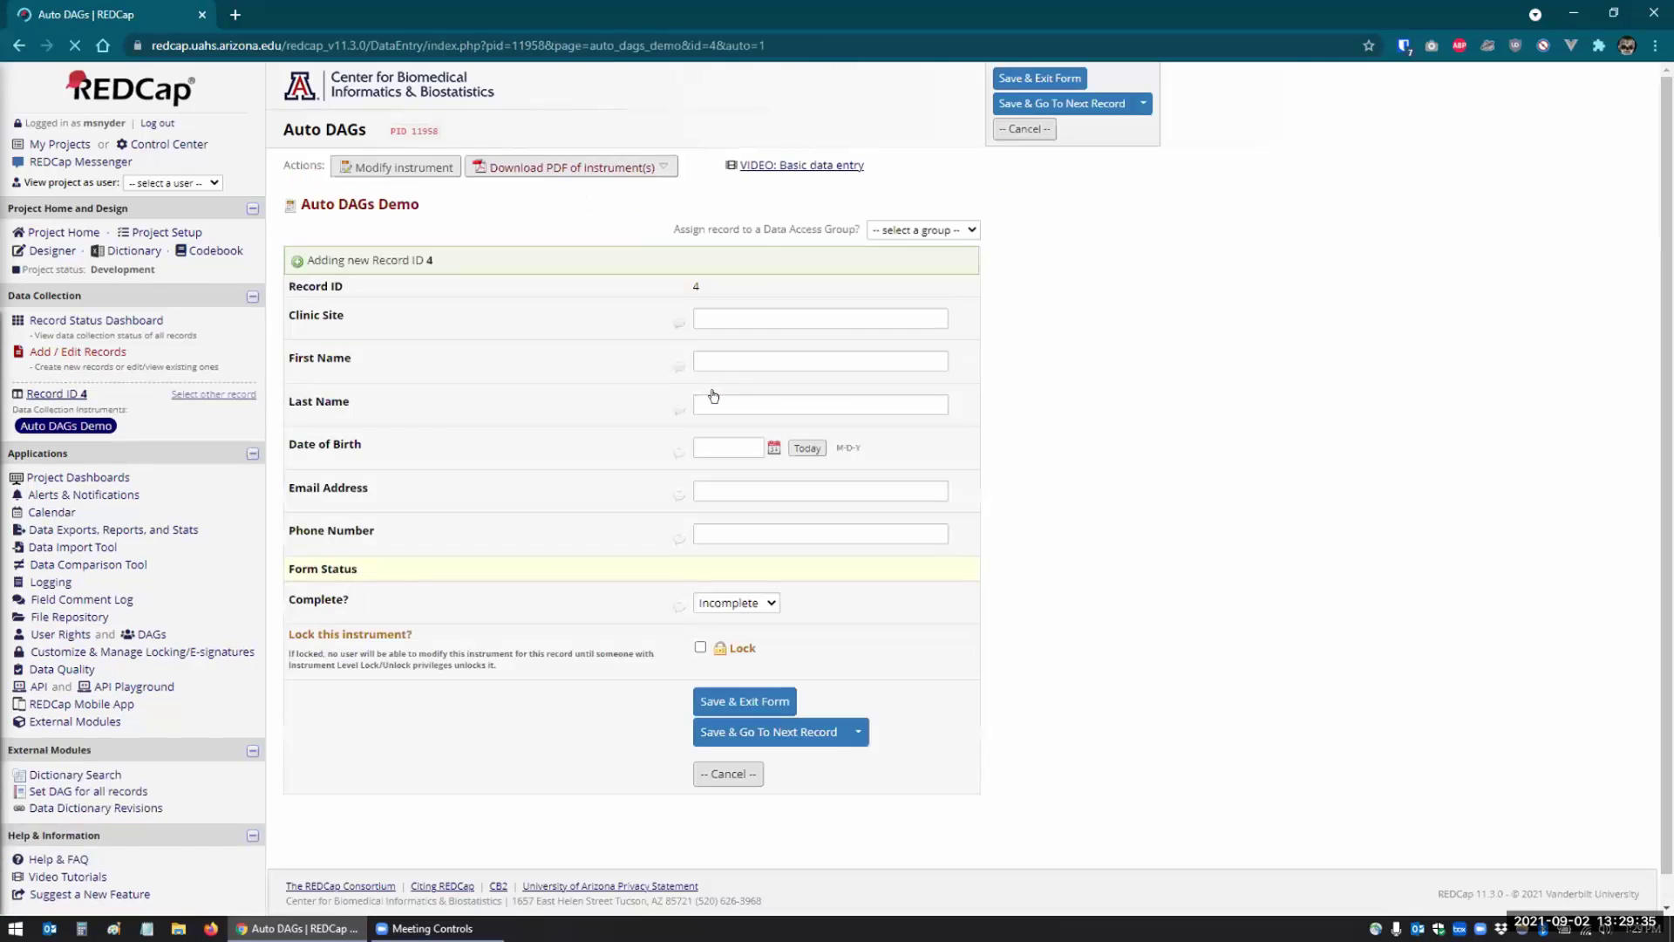
left_click(722, 316)
left_click(748, 360)
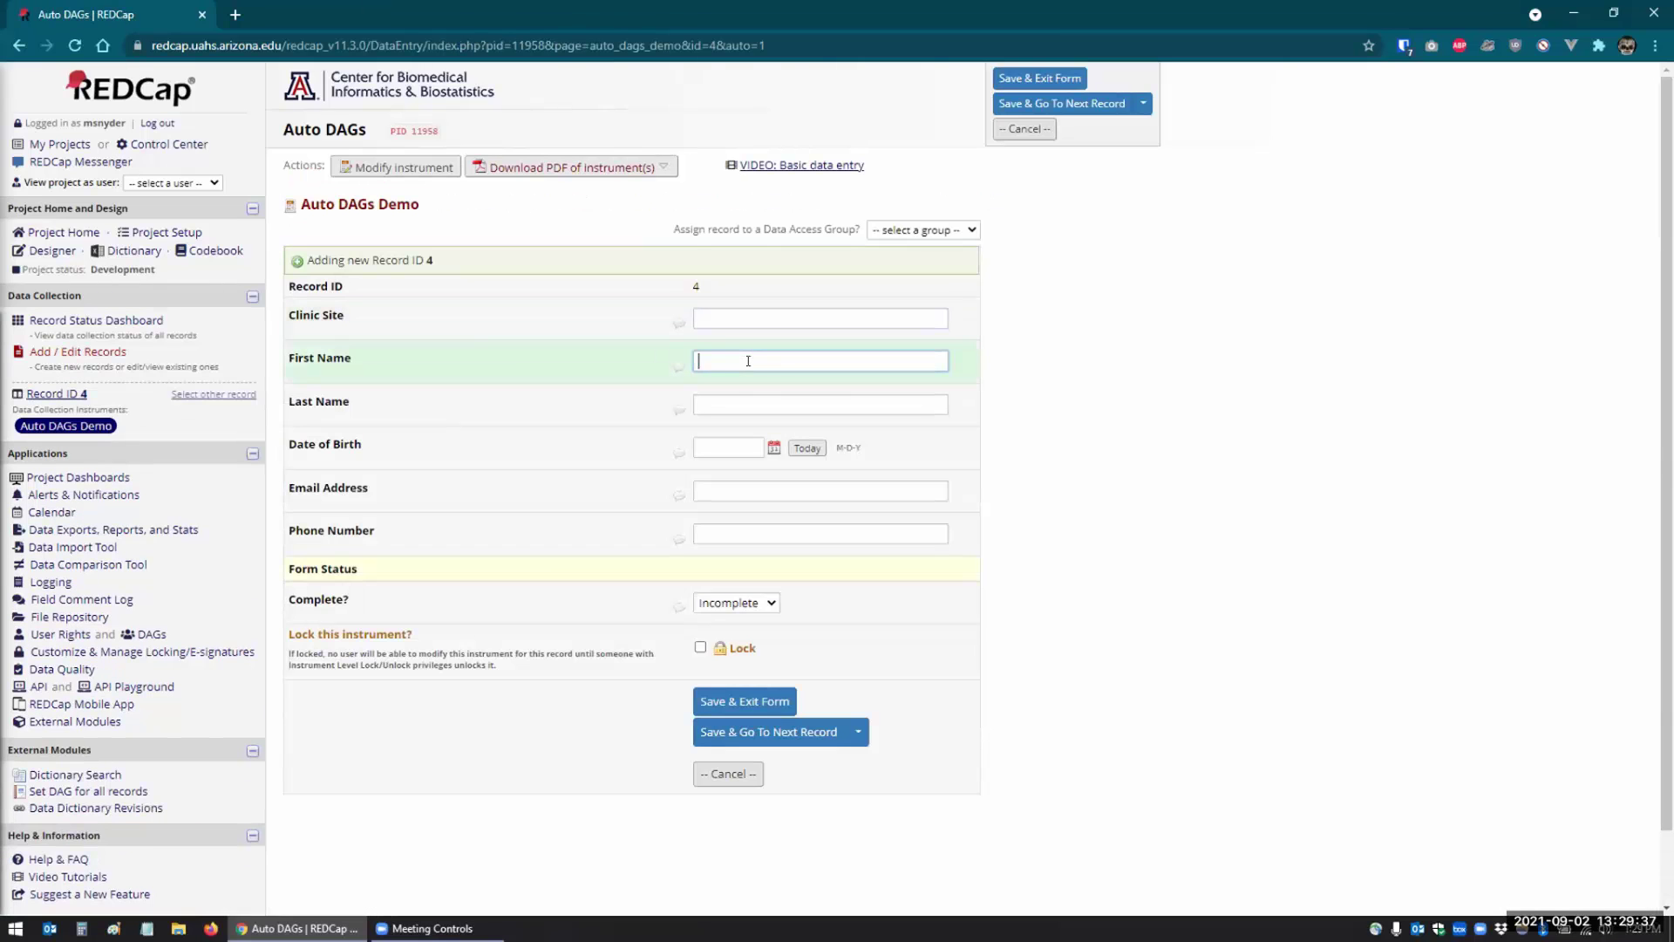
key("Tab")
key("Tab")
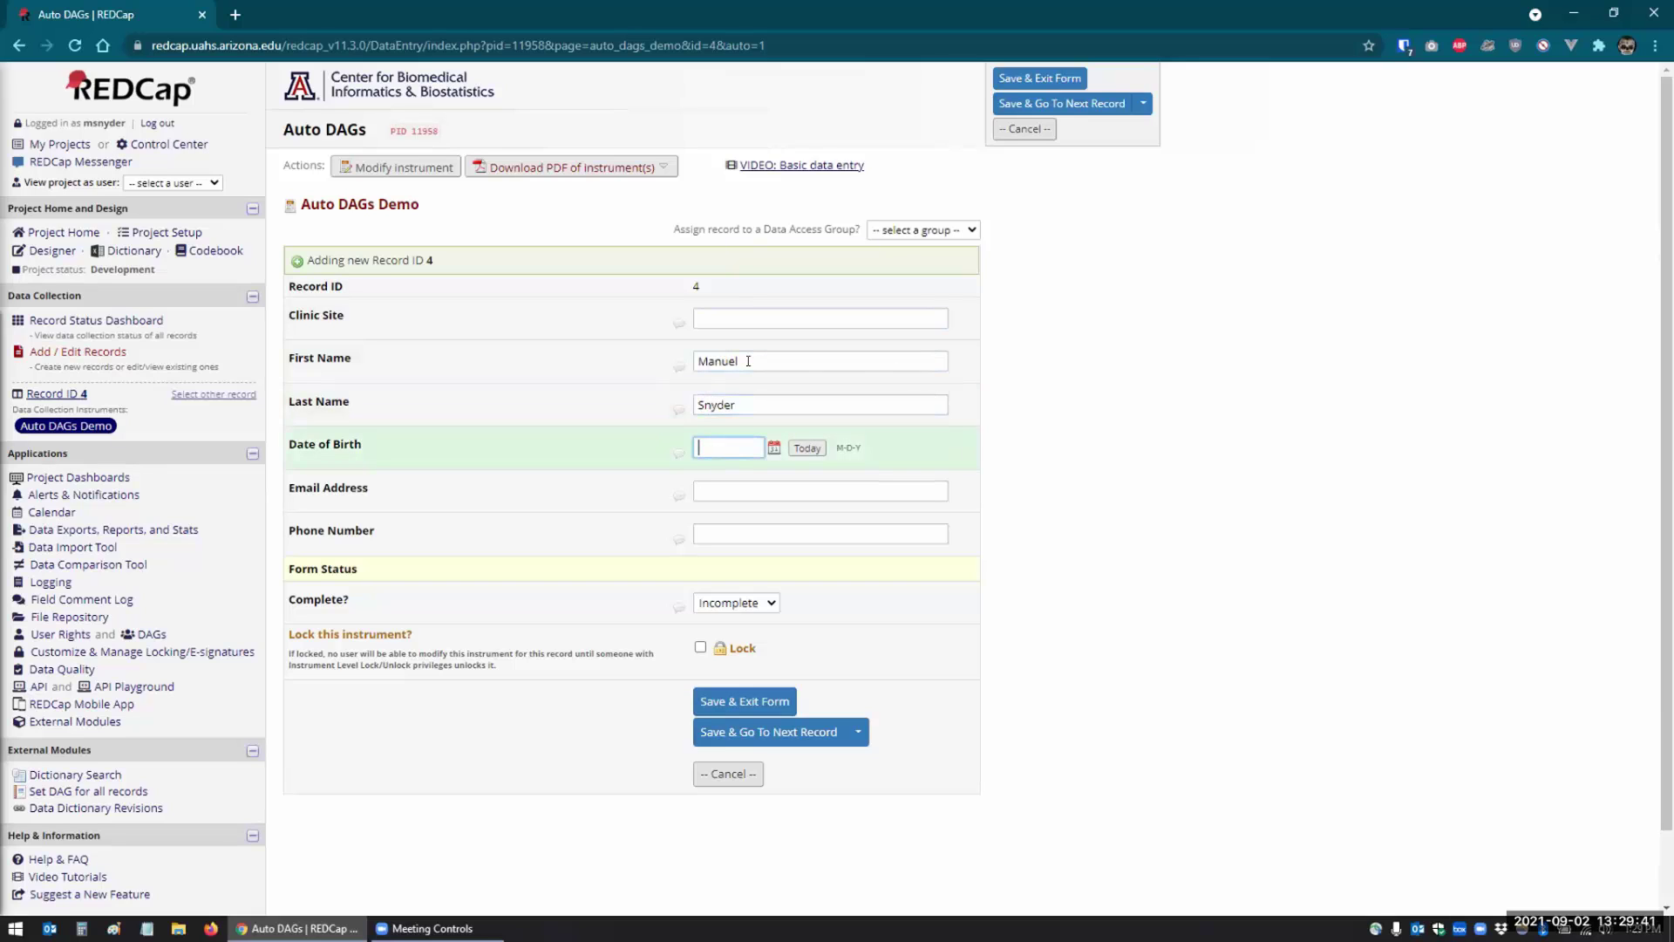
left_click(748, 319)
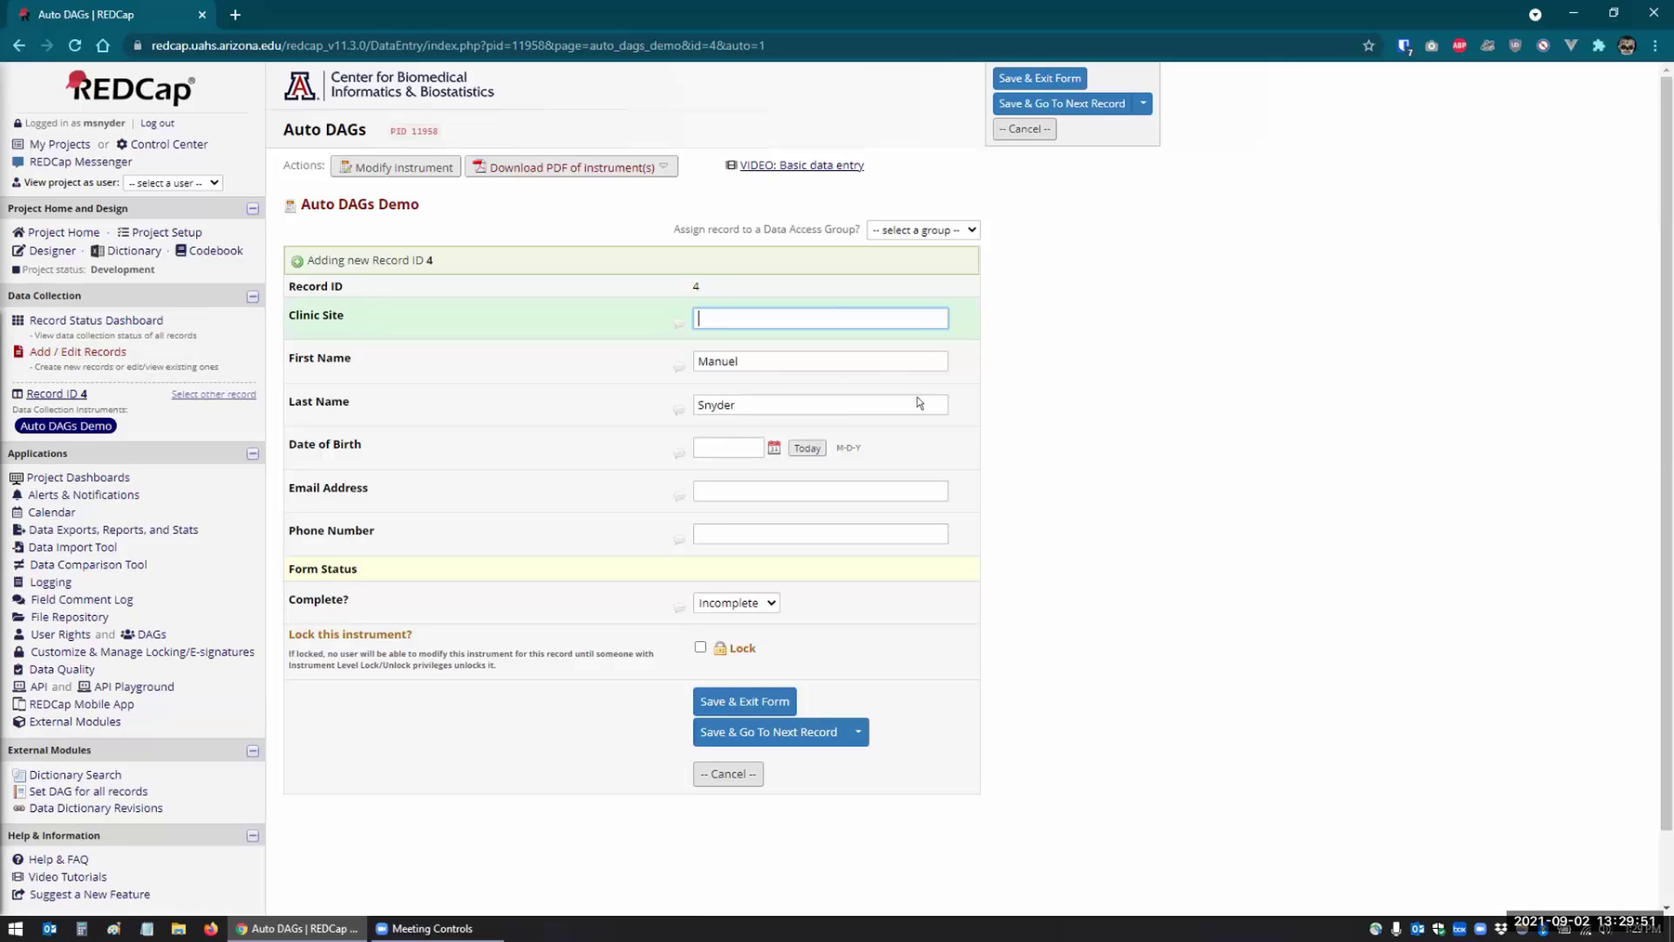
left_click(751, 698)
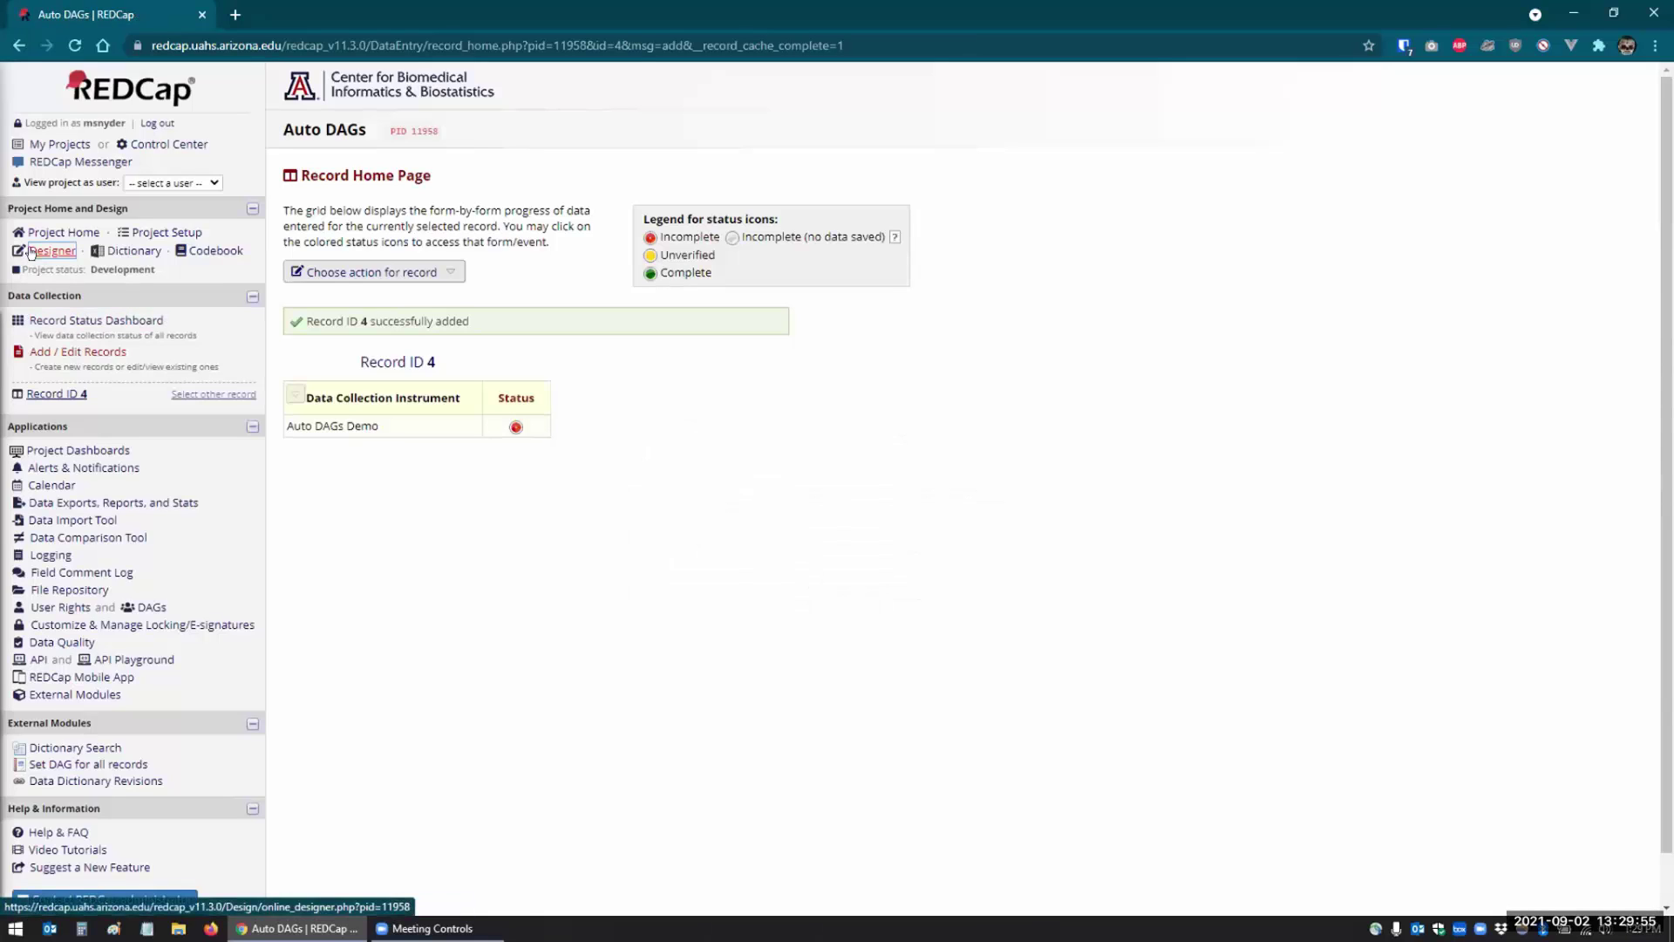
left_click(150, 605)
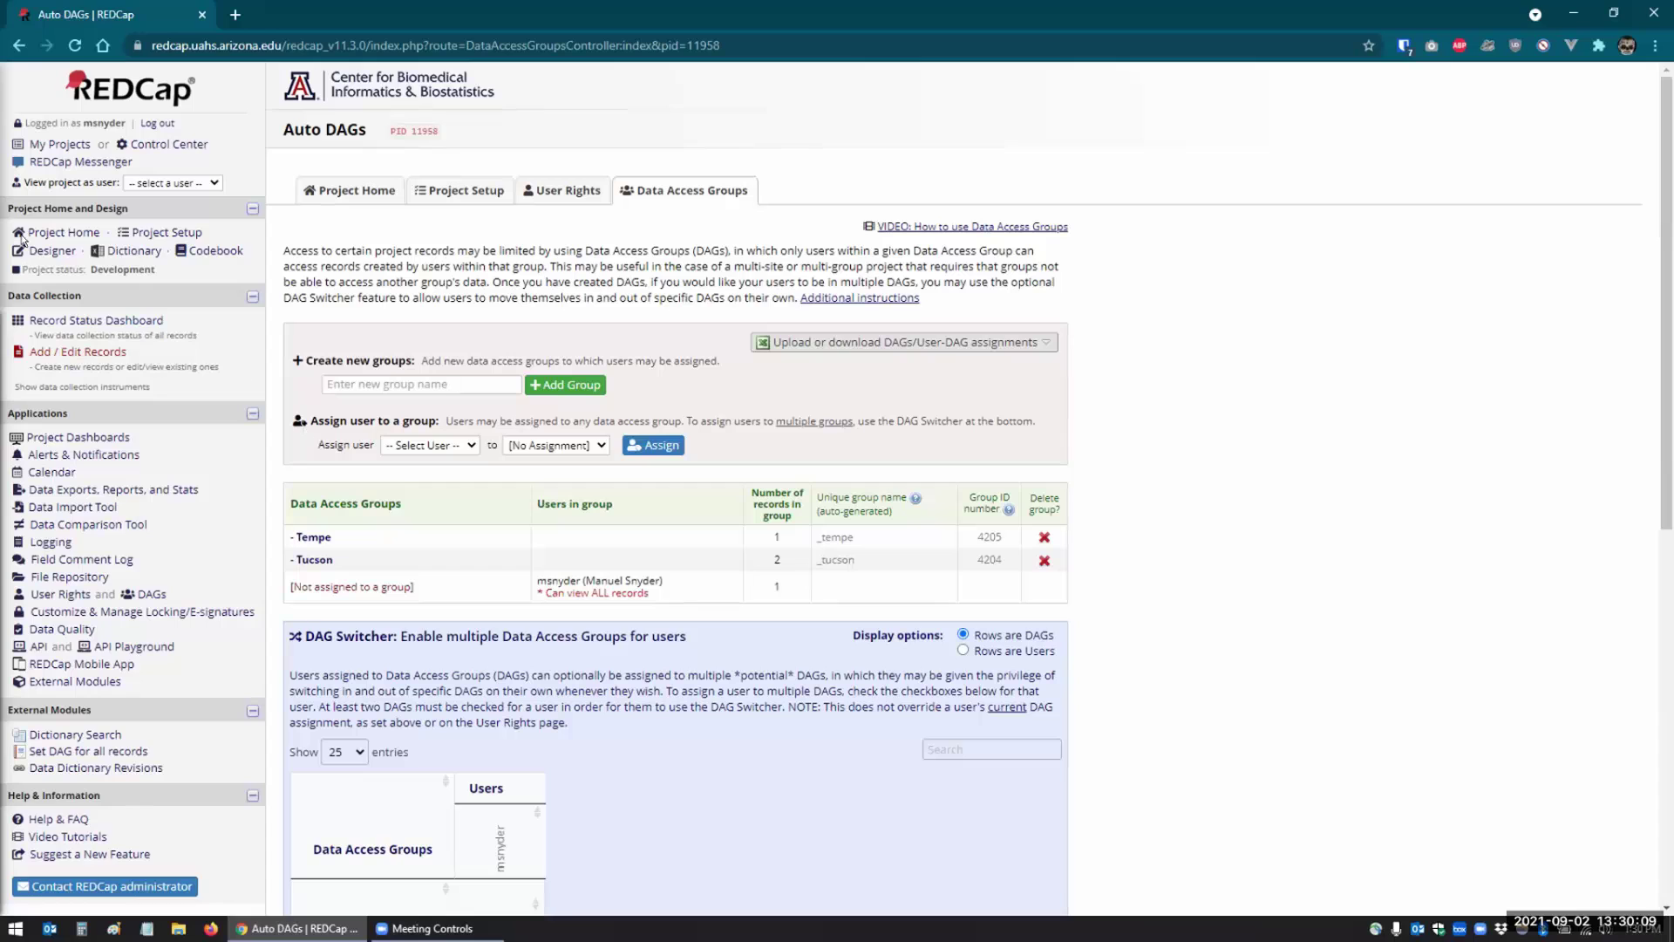
- Edit record 4 from the Record Status Dashboard so its Clinic Site is Tempe, and save
left_click(87, 320)
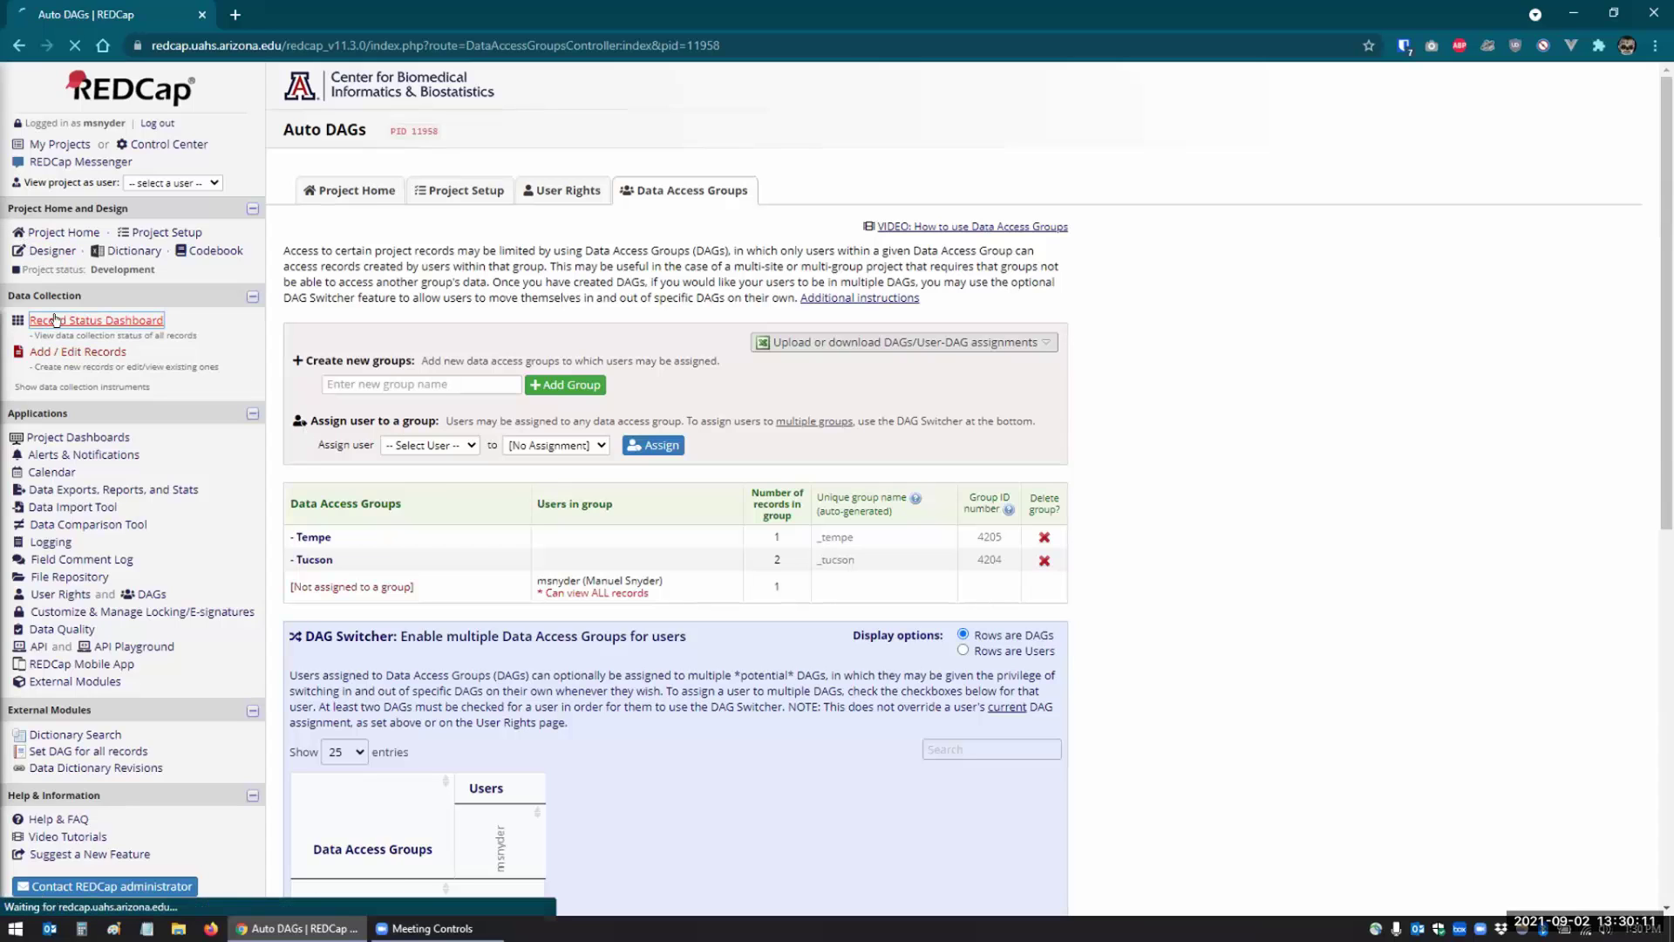
left_click(371, 600)
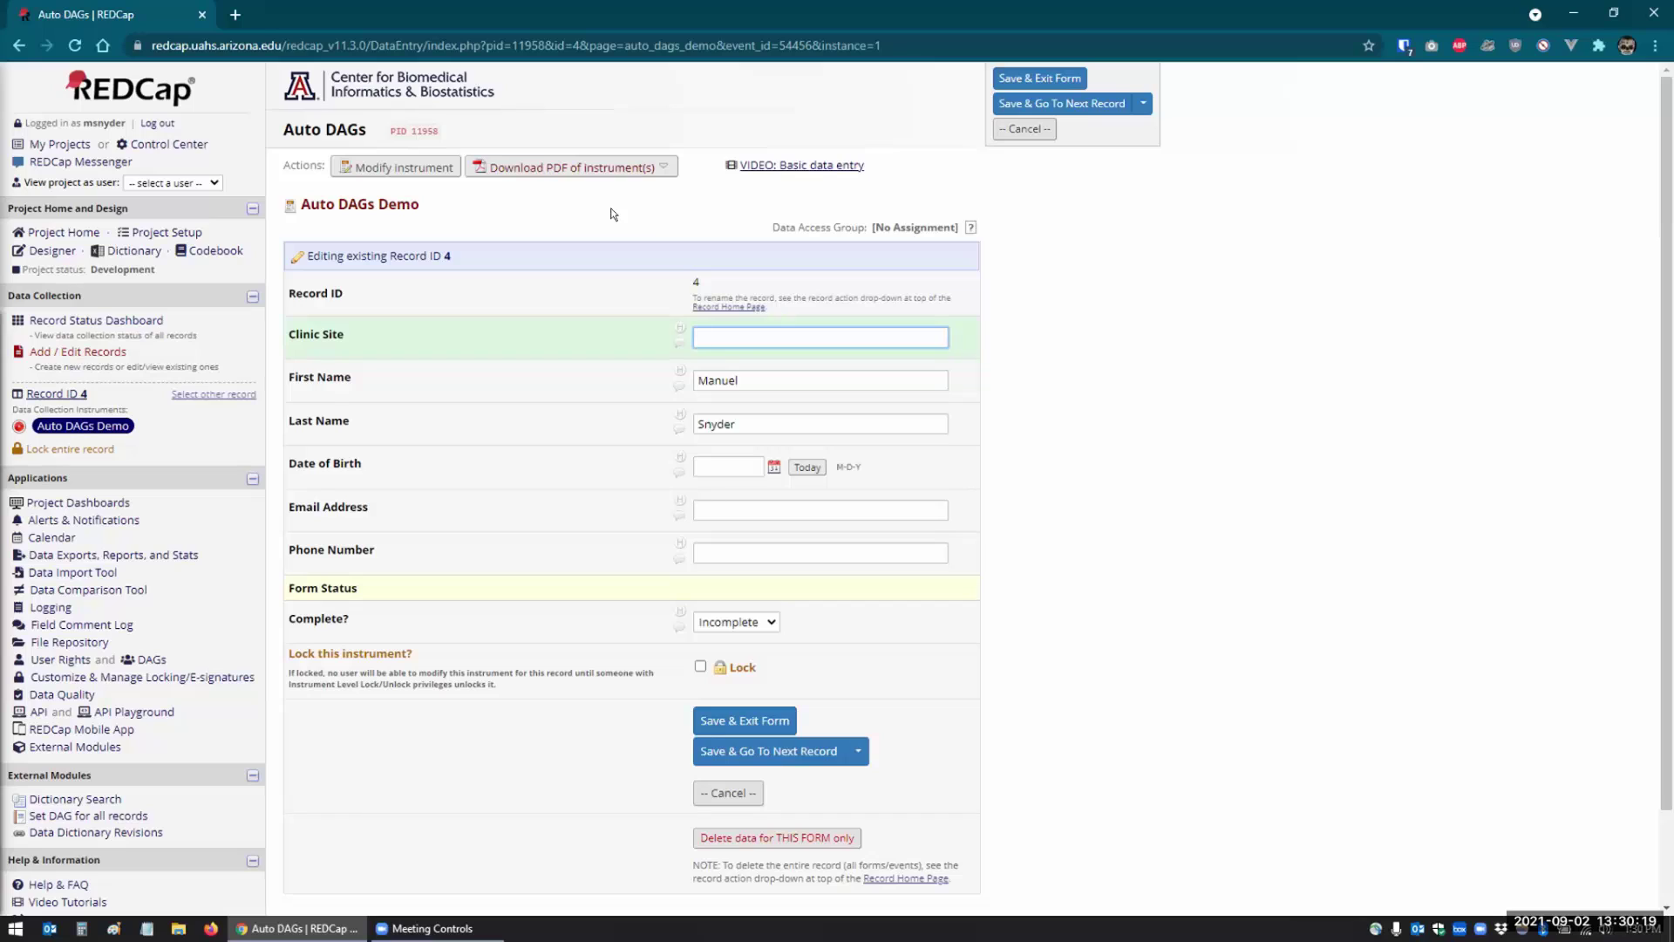
type("Tempe")
key("Tab")
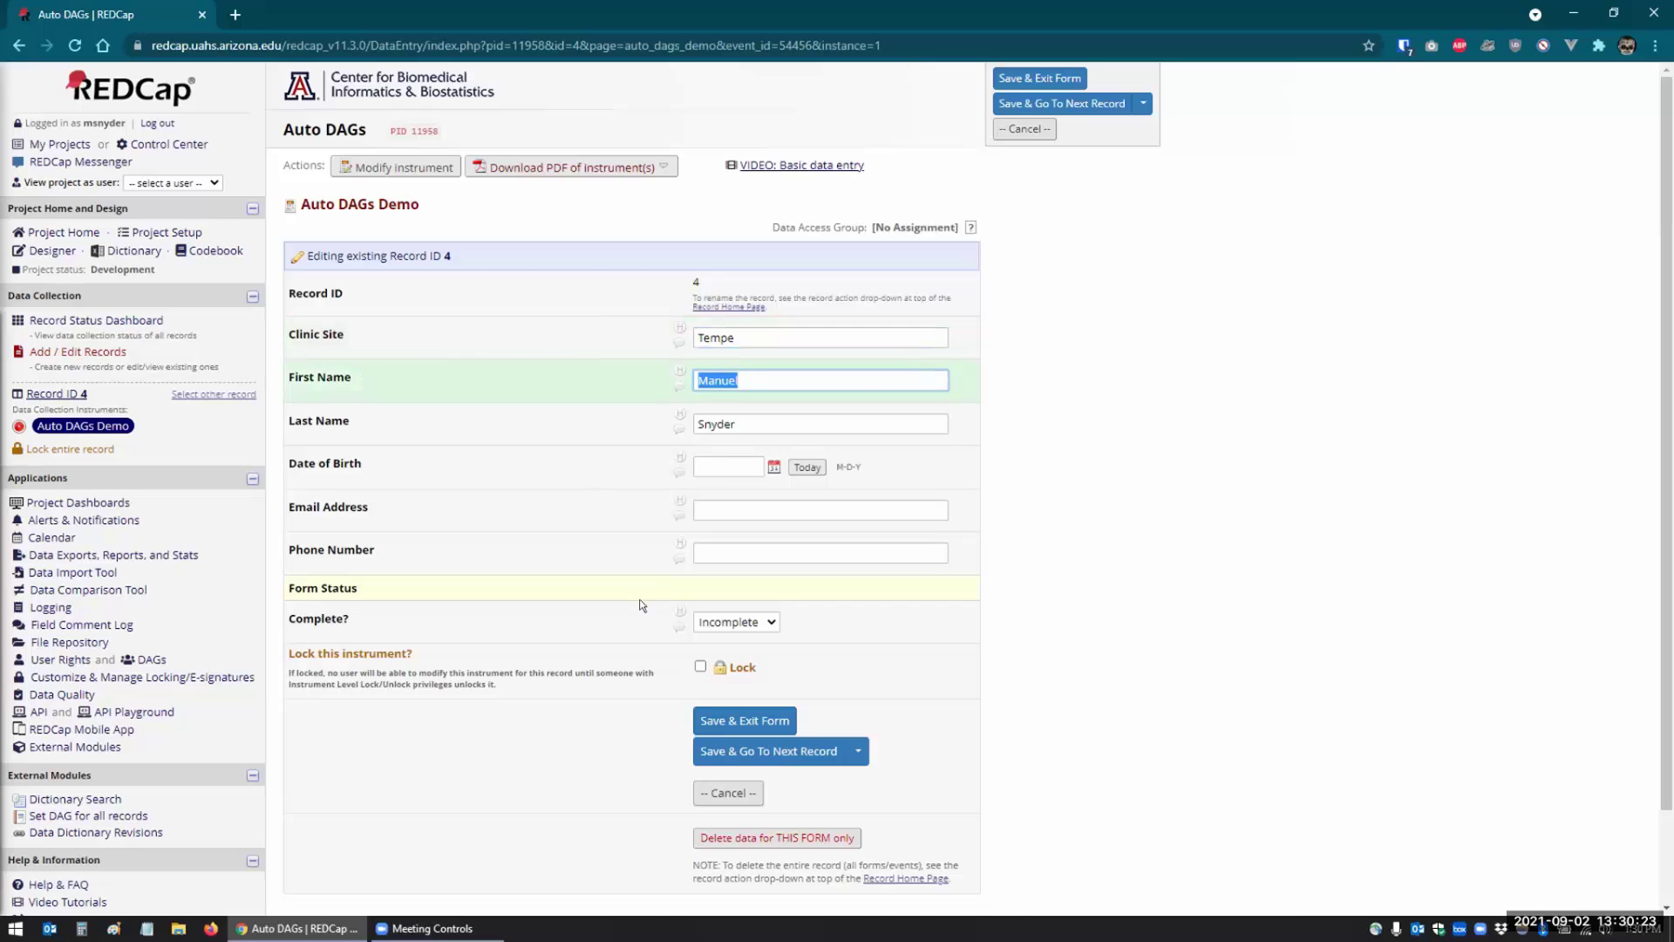
left_click(720, 722)
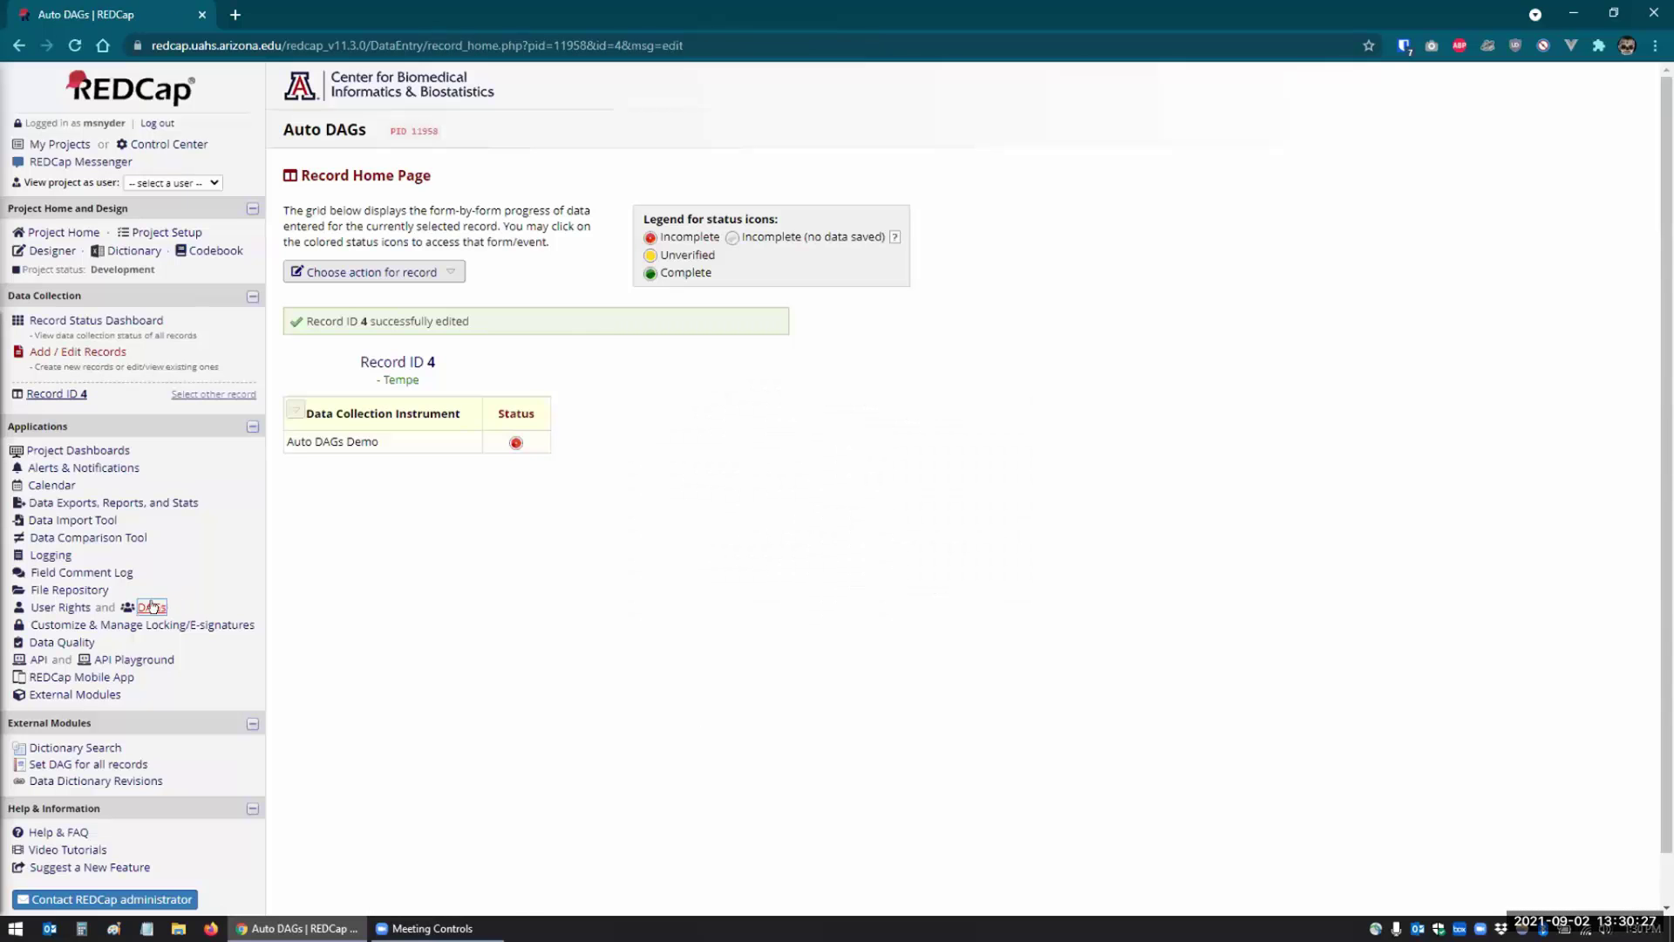
left_click(152, 606)
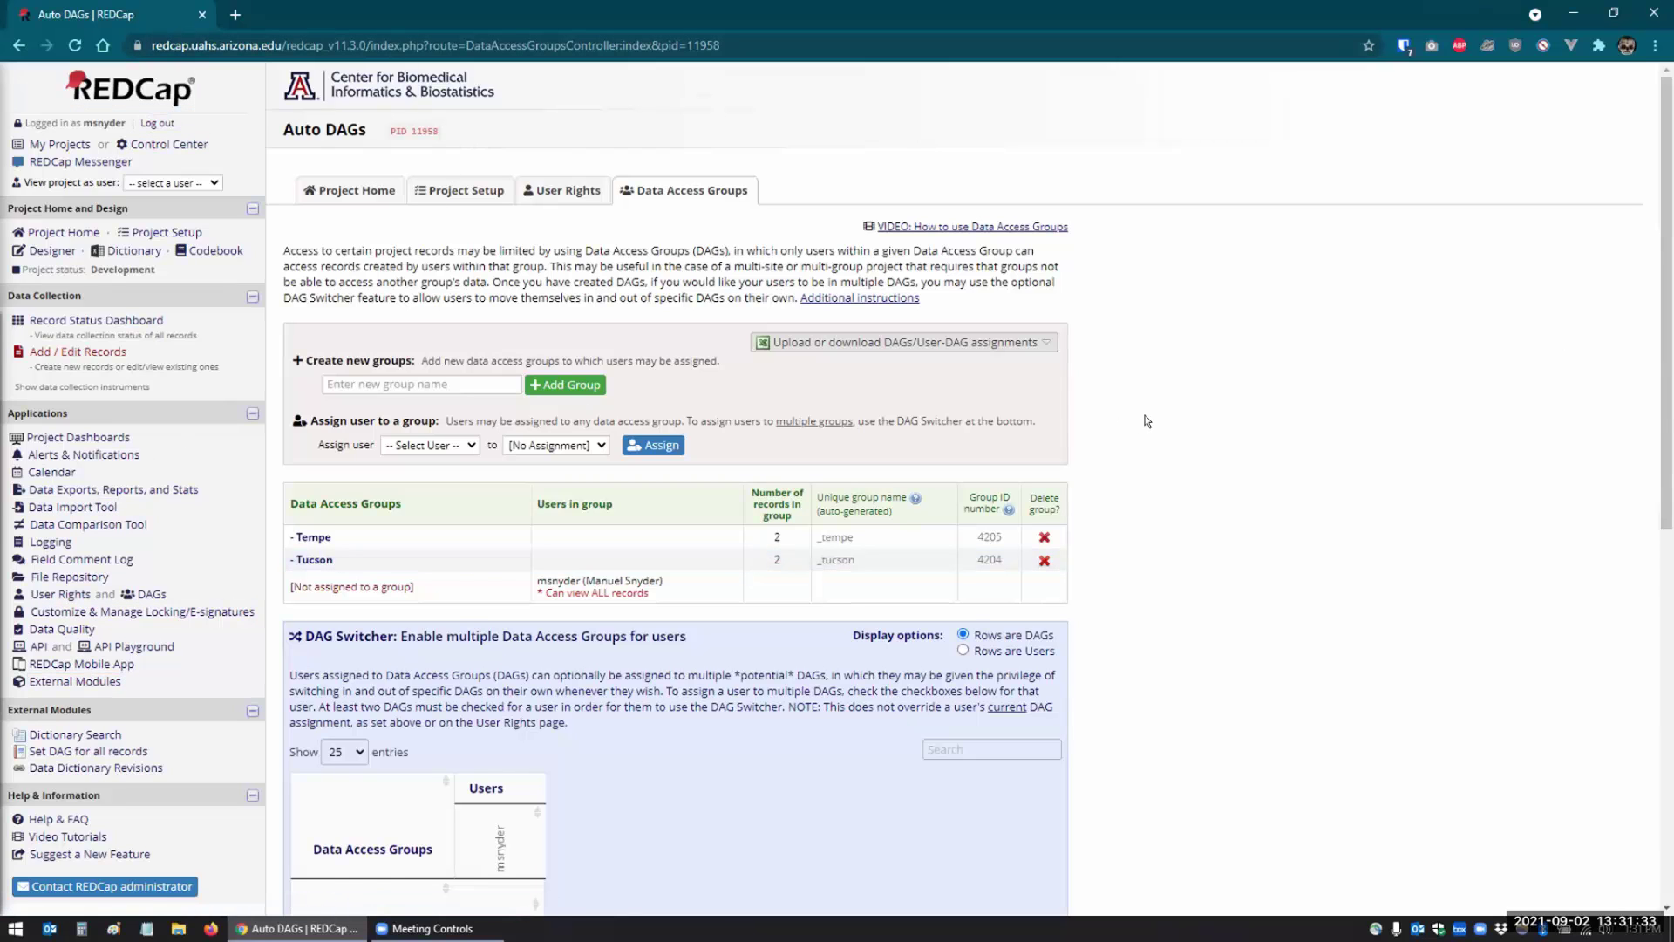
scroll(518, 688, "down", 8)
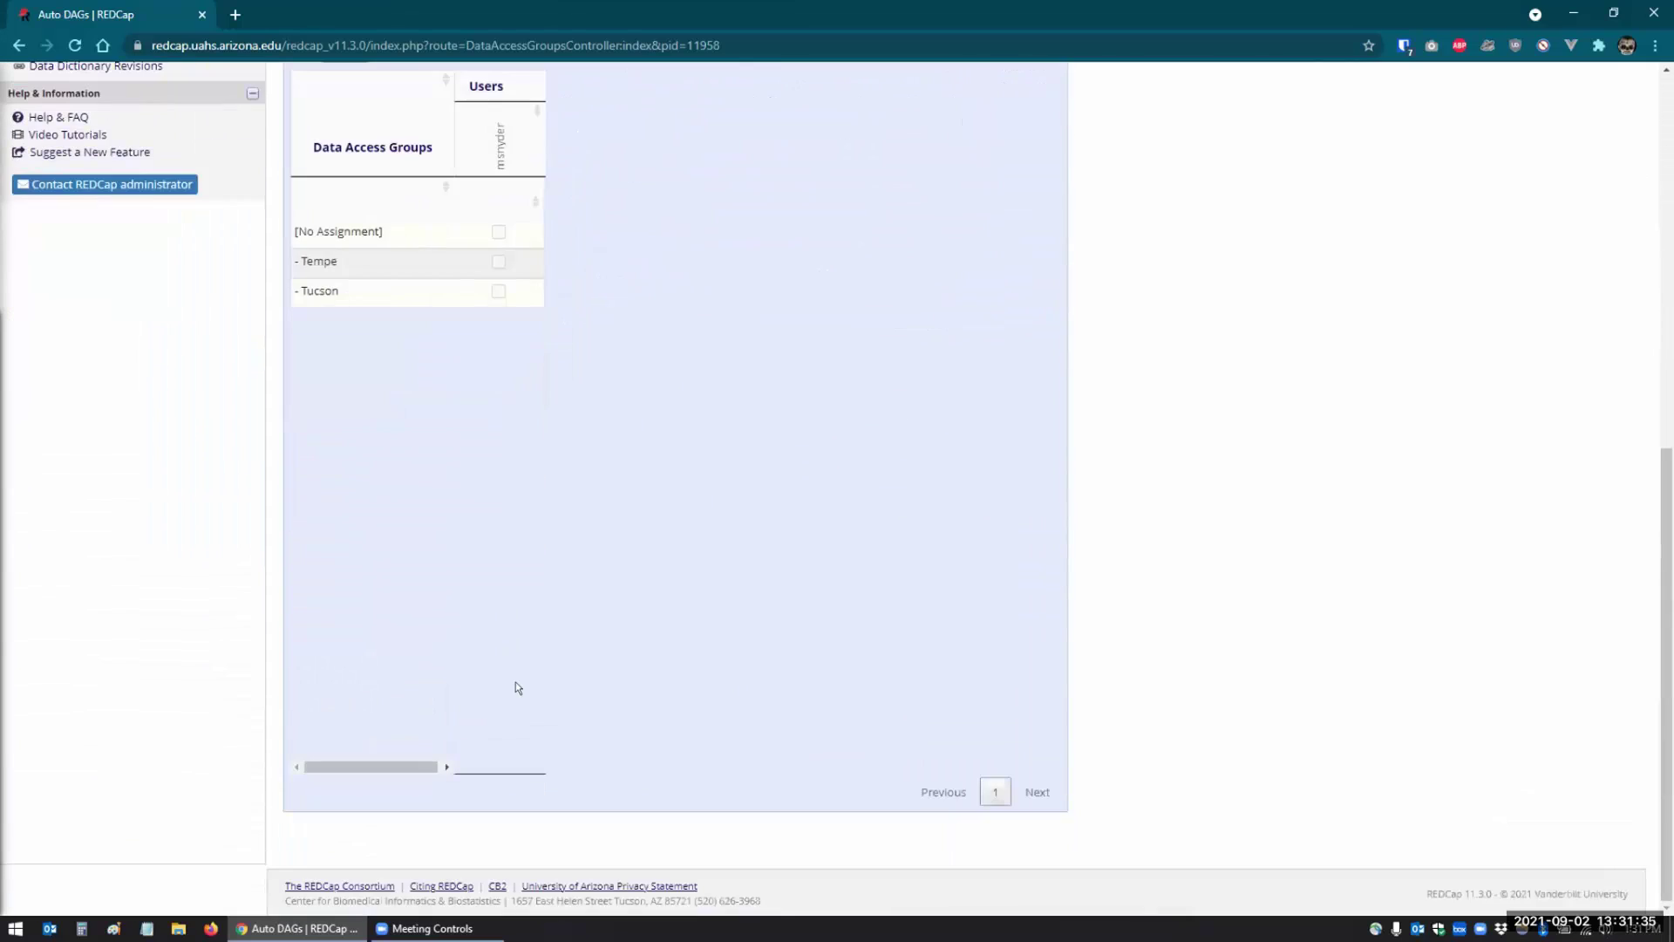
scroll(517, 688, "up", 4)
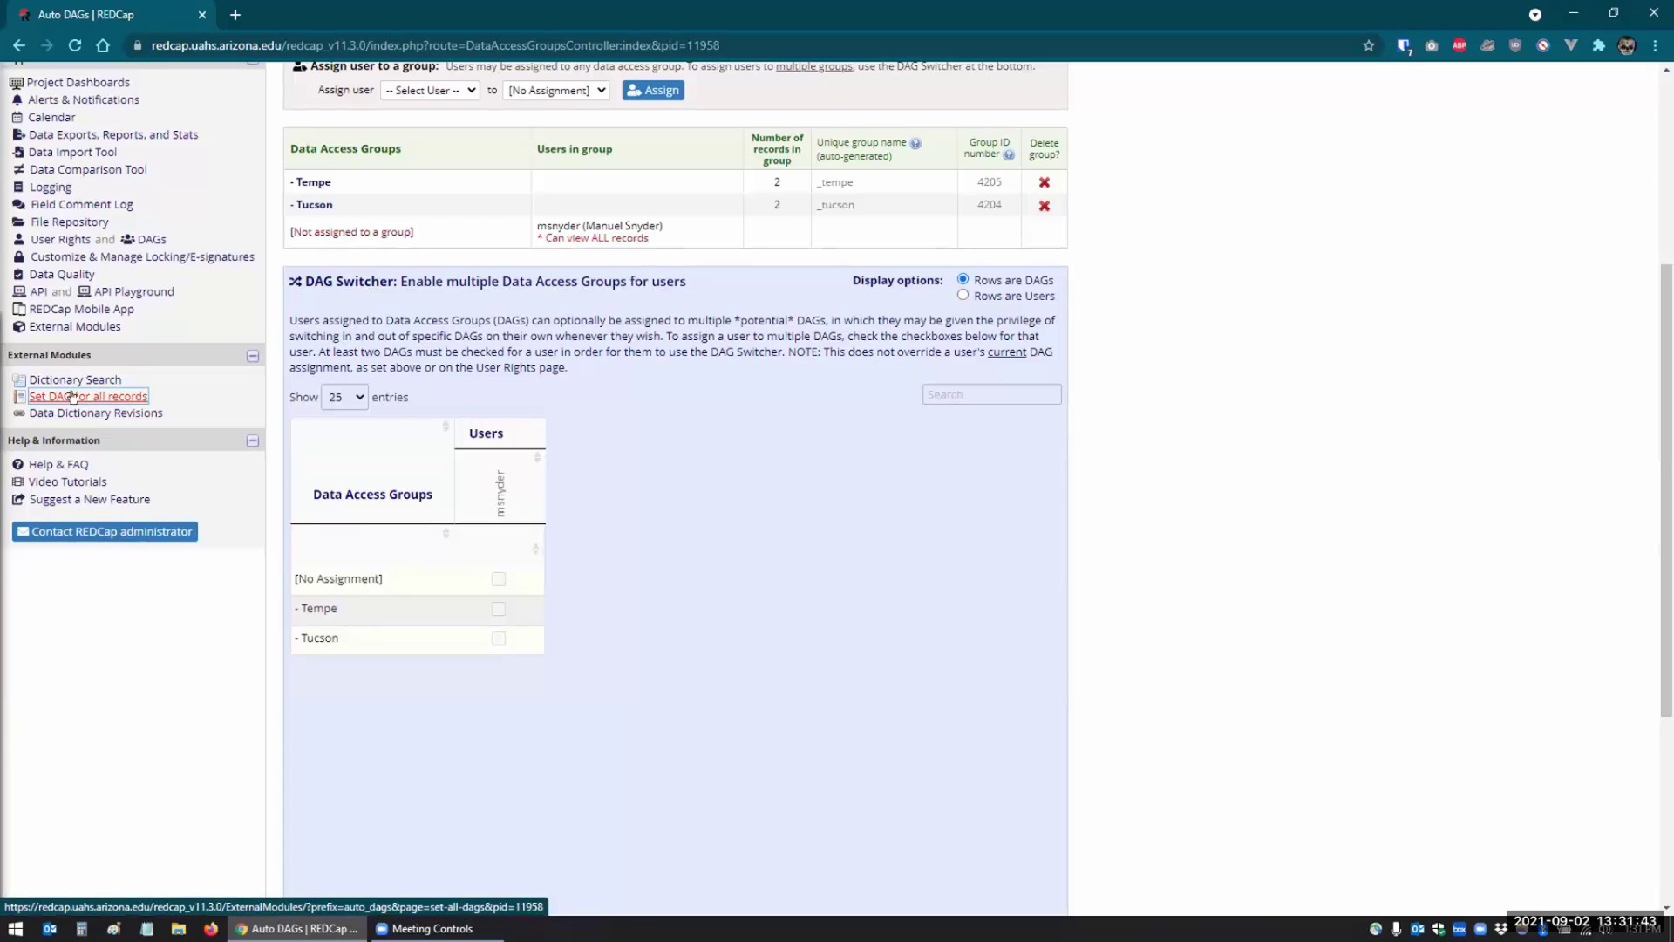
- Run Auto DAGs' 'Set the DAG for all records' and confirm, reassigning every record by Clinic Site
left_click(73, 396)
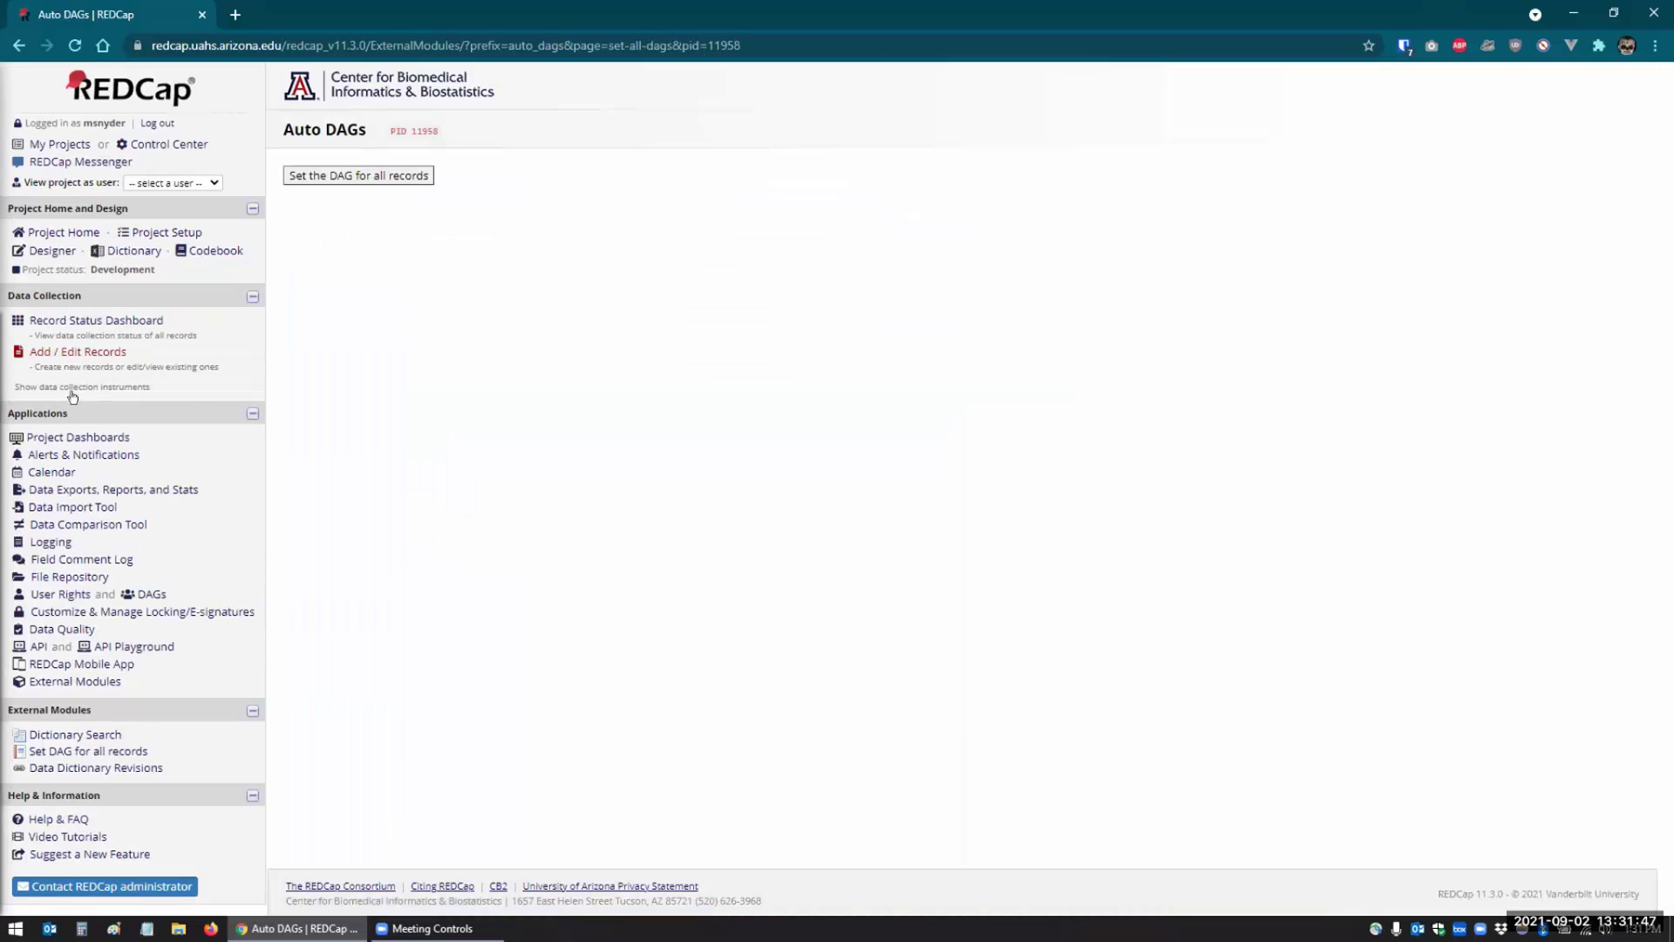
left_click(299, 174)
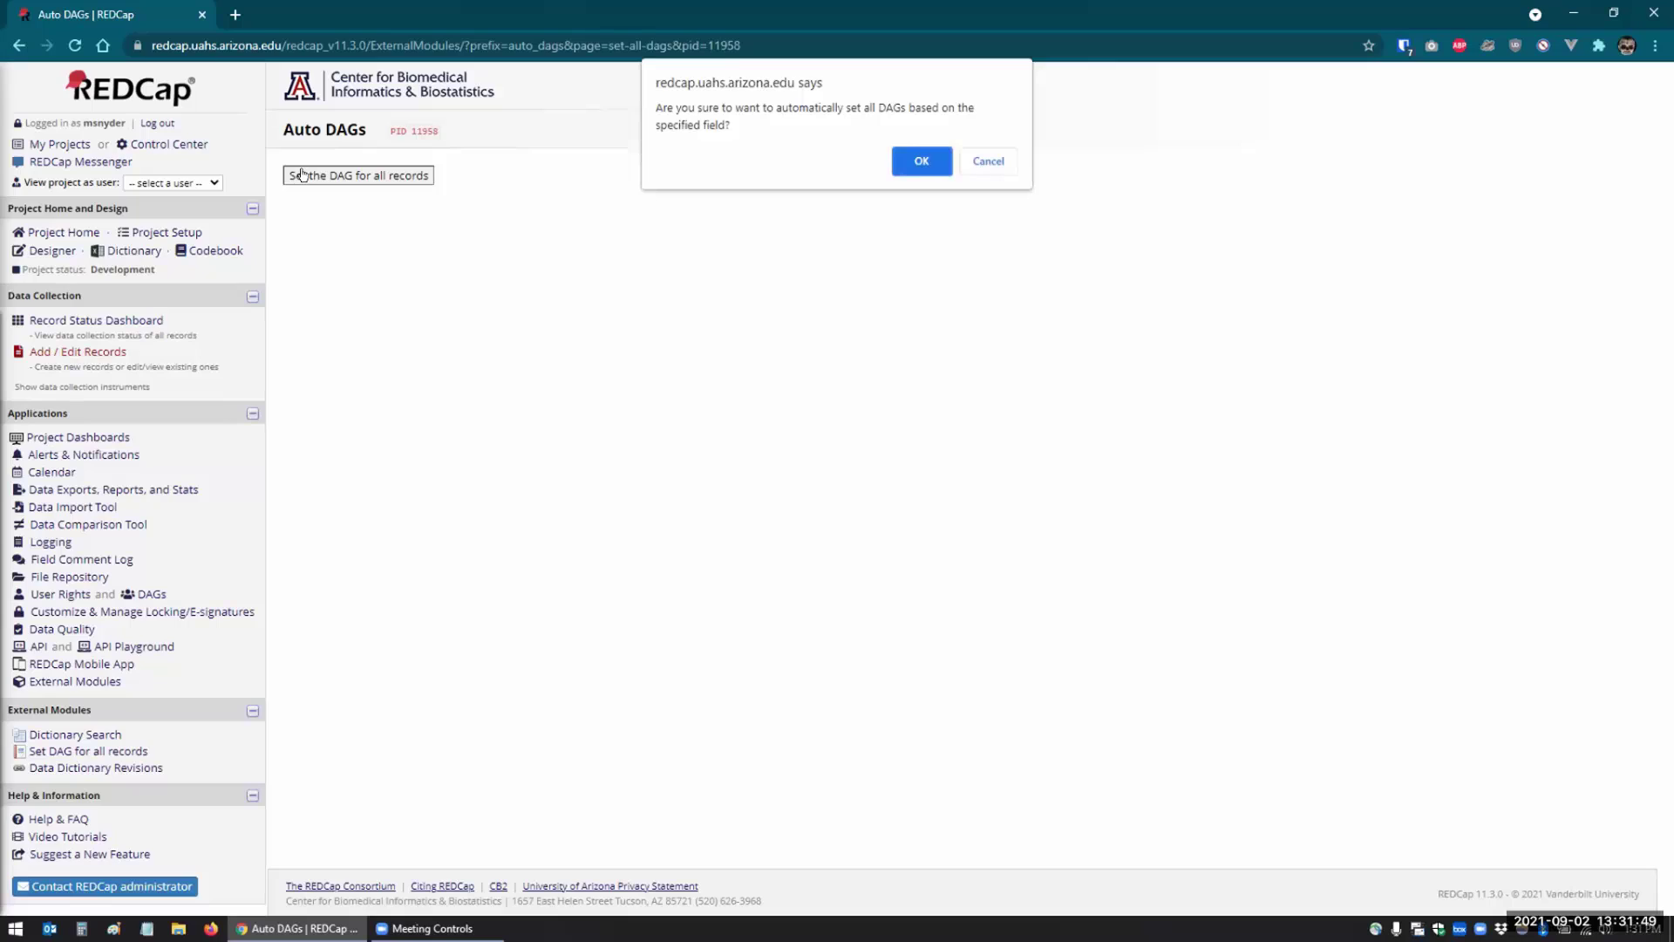
left_click(906, 170)
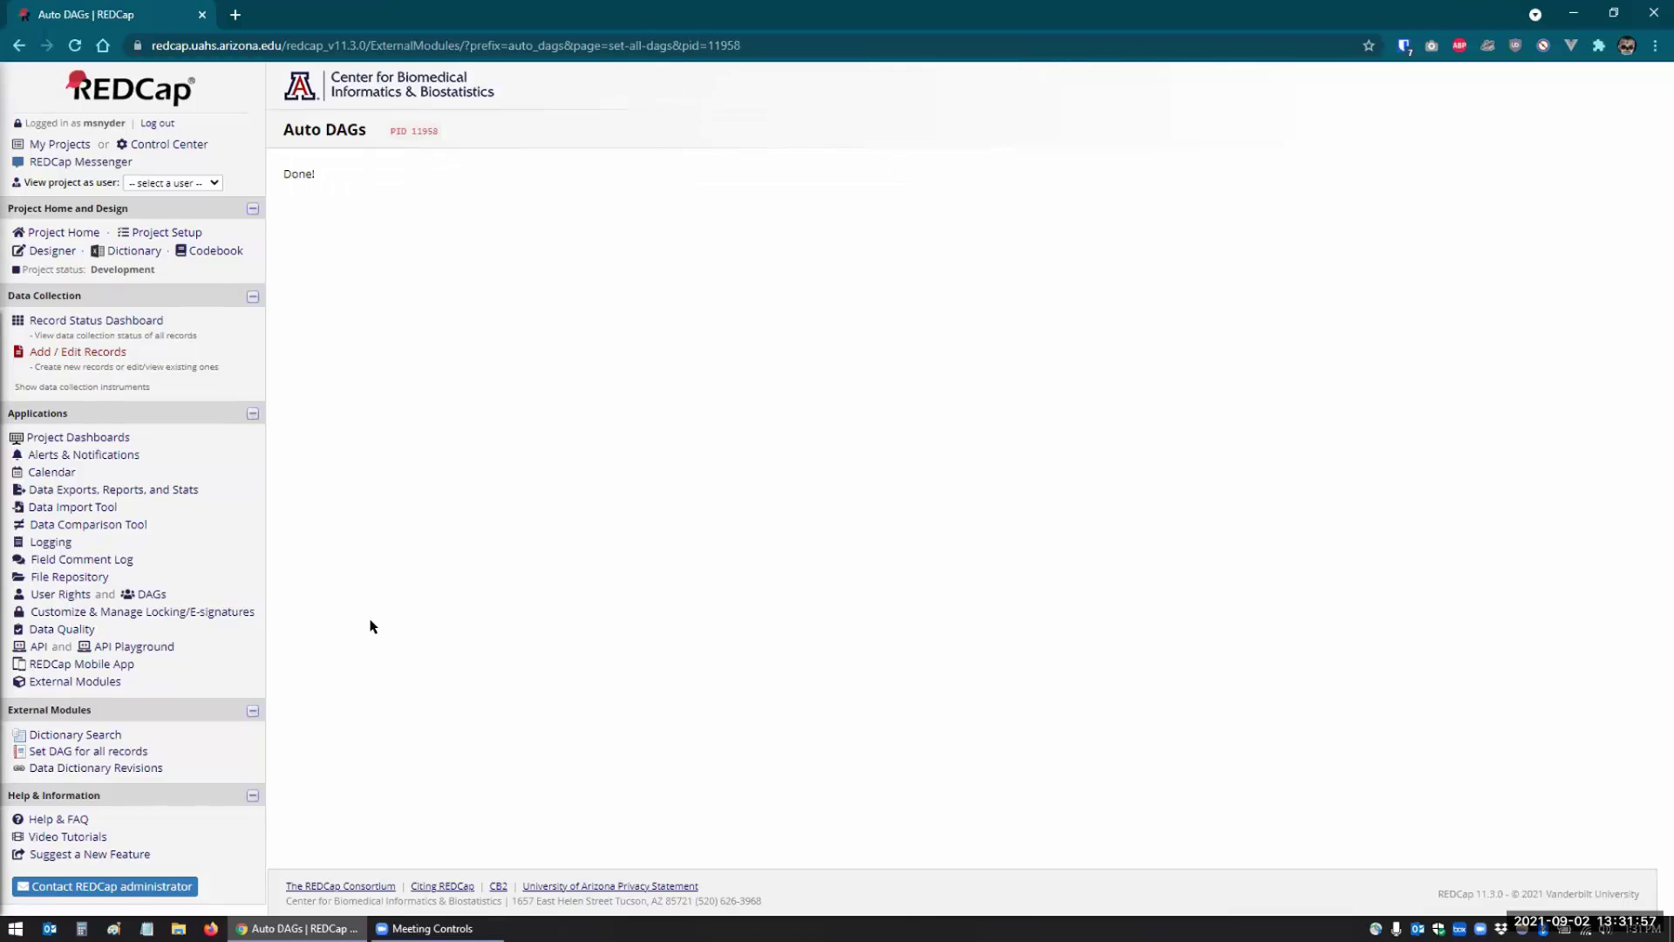
left_click(73, 682)
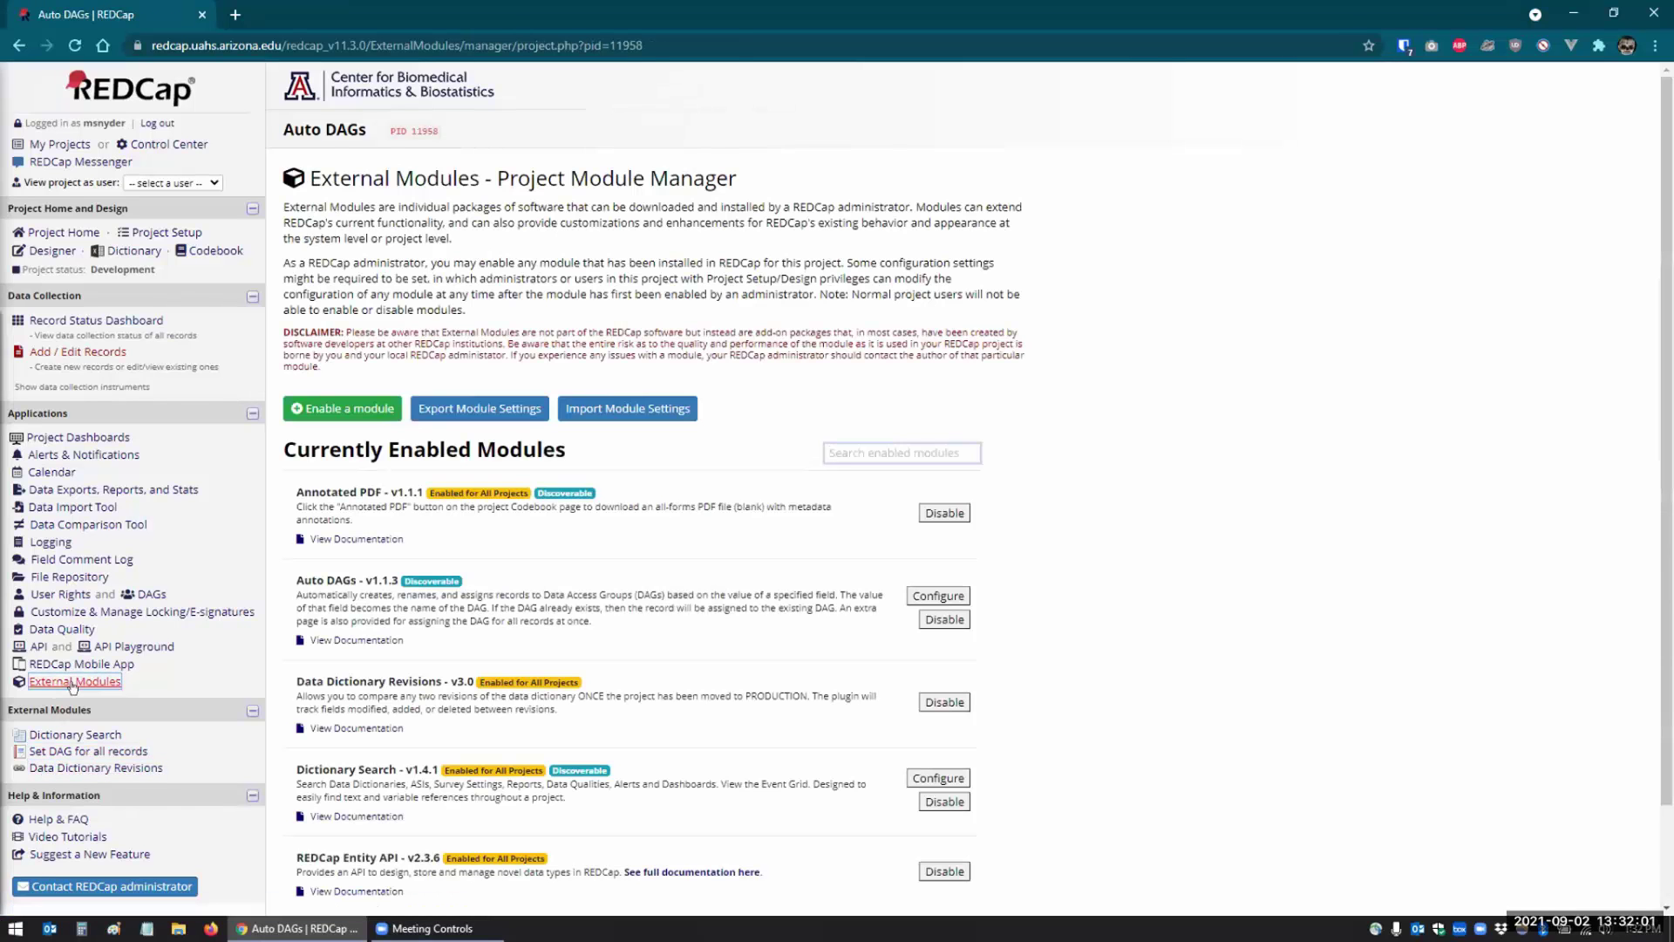
- Disable the Auto DAGs module for this project and confirm the dialog
left_click(931, 620)
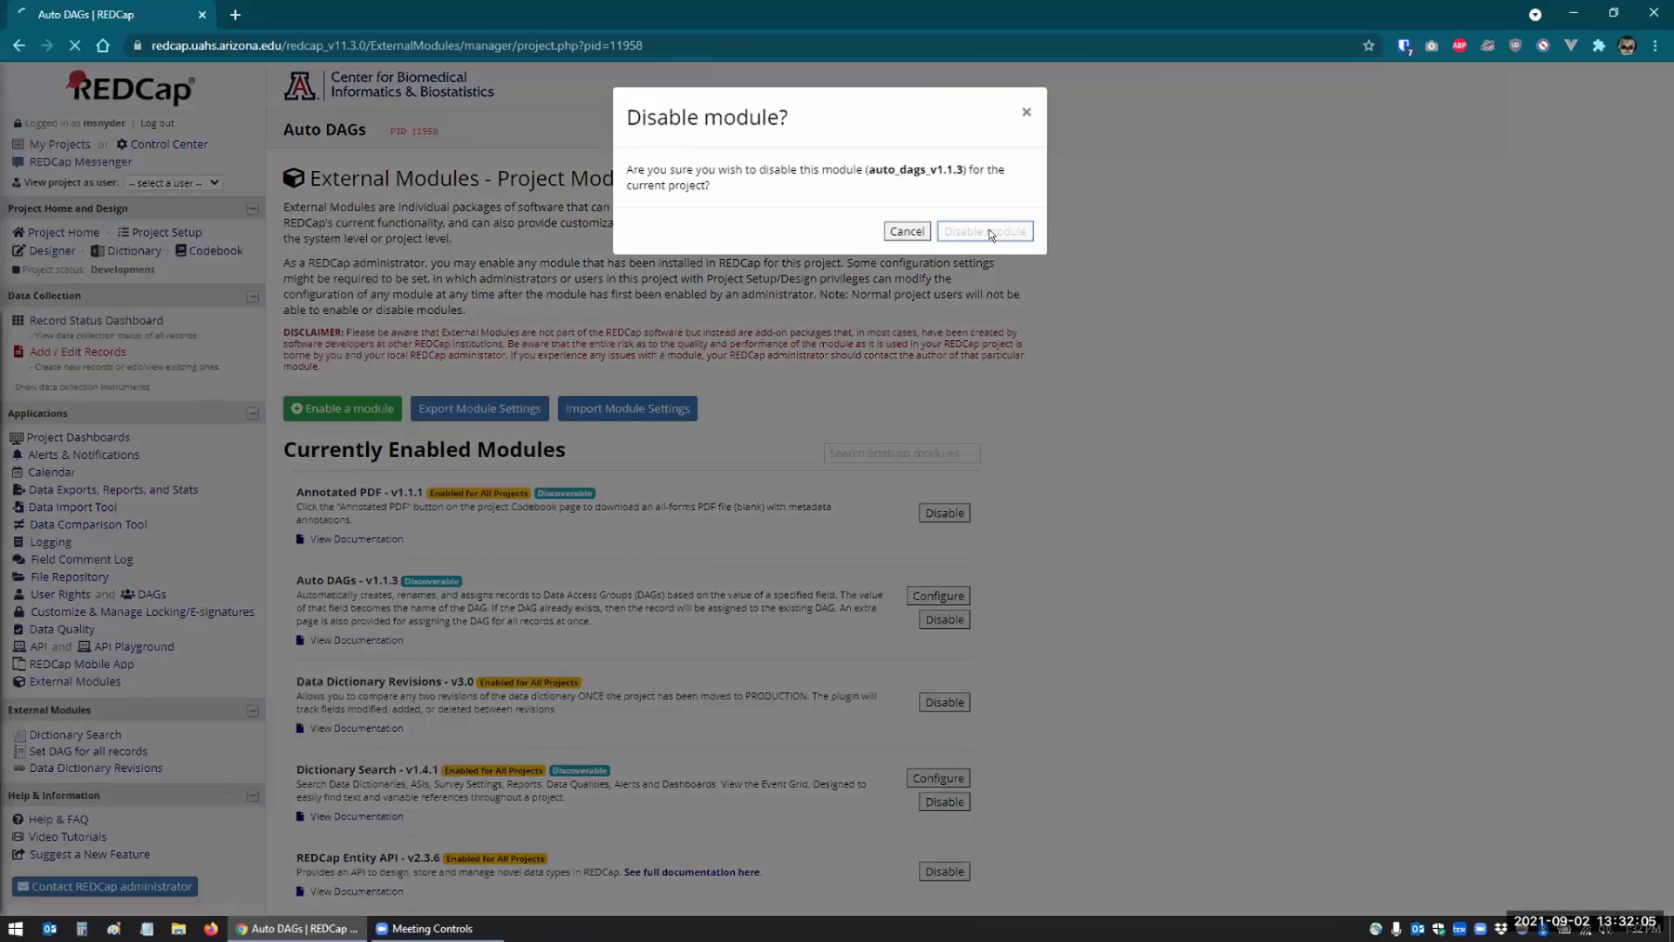
left_click(987, 230)
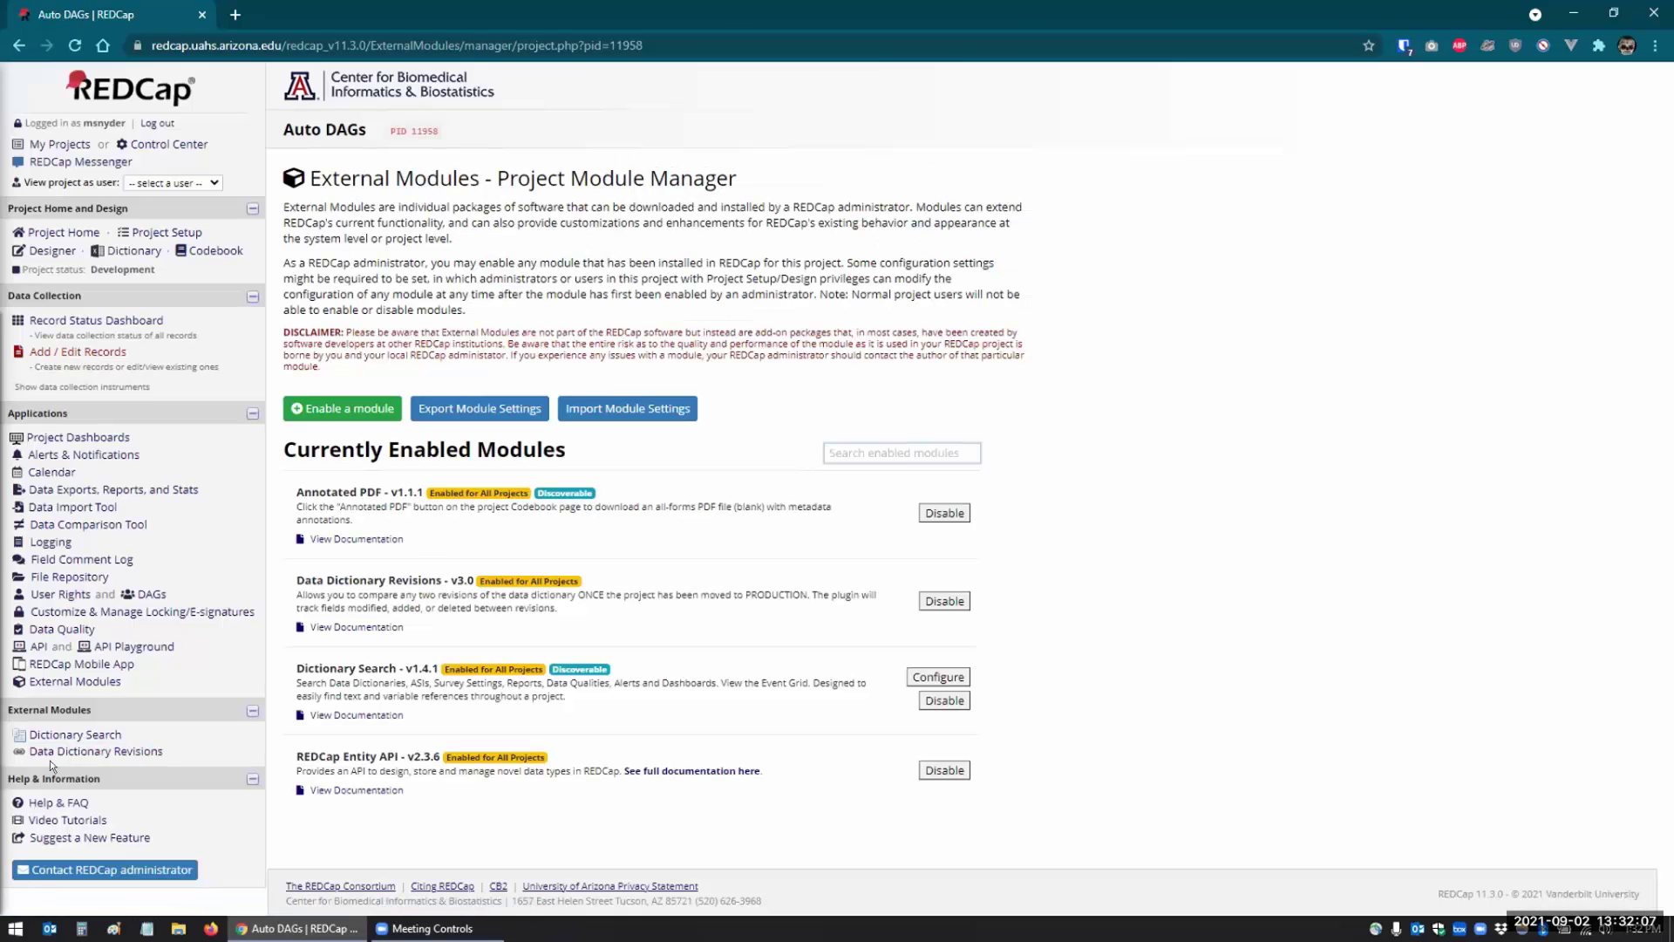
left_click(72, 739)
- View the Auto DAGs Demo instrument, then open record 1's form showing Clinic Site Tucson
left_click(45, 251)
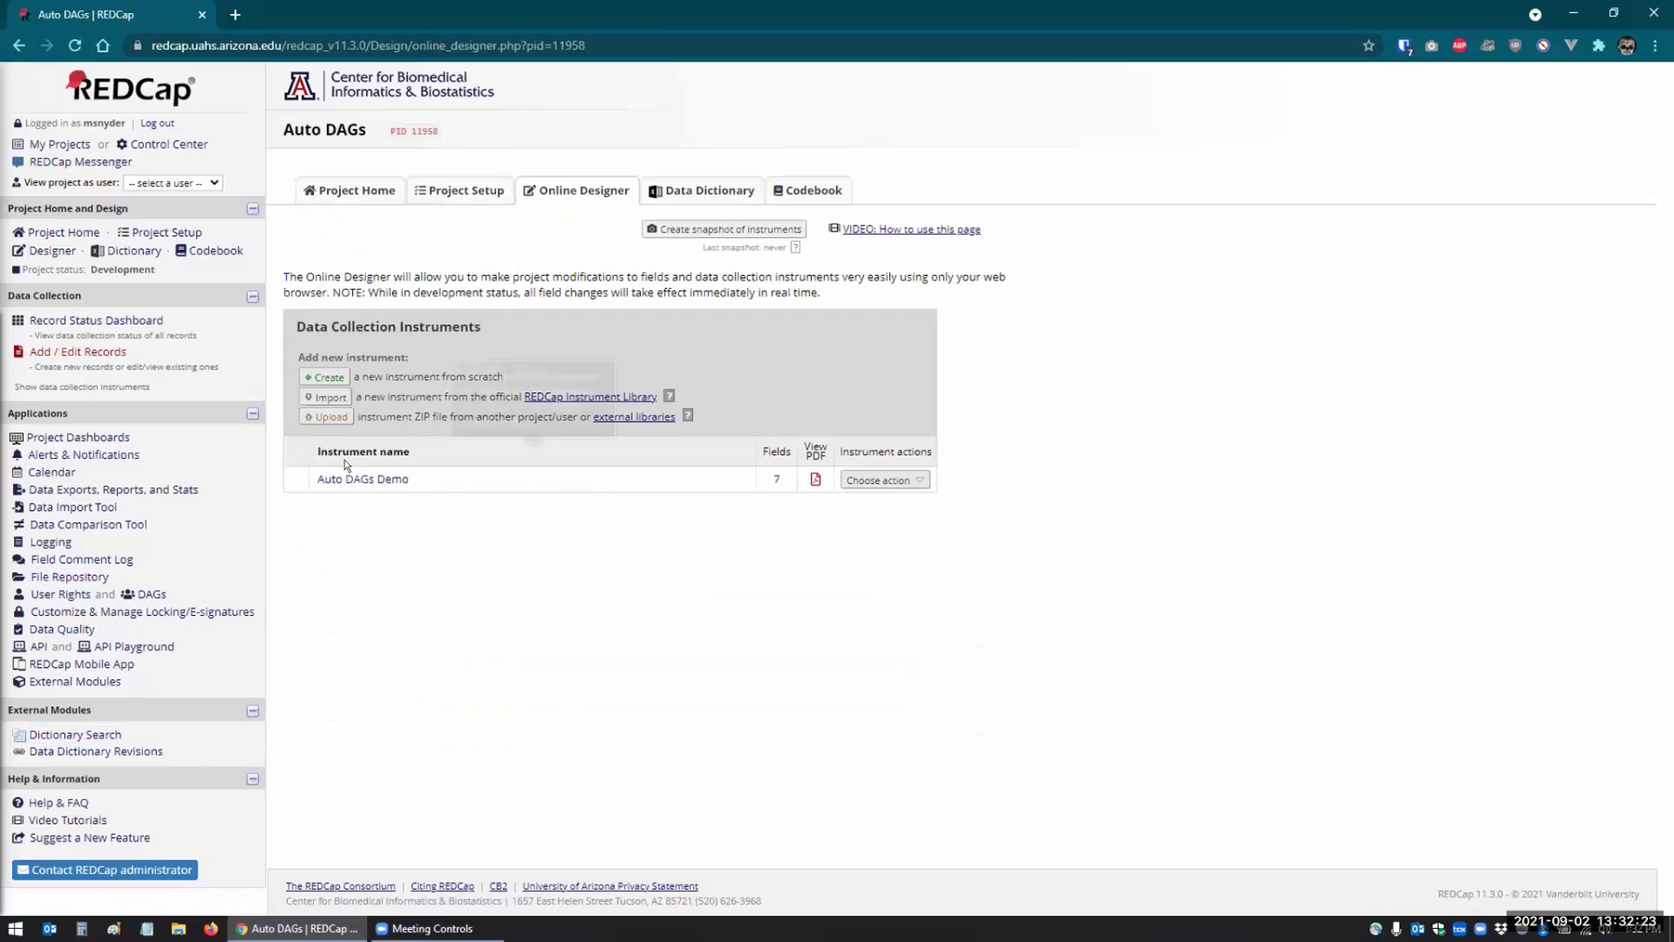
left_click(359, 478)
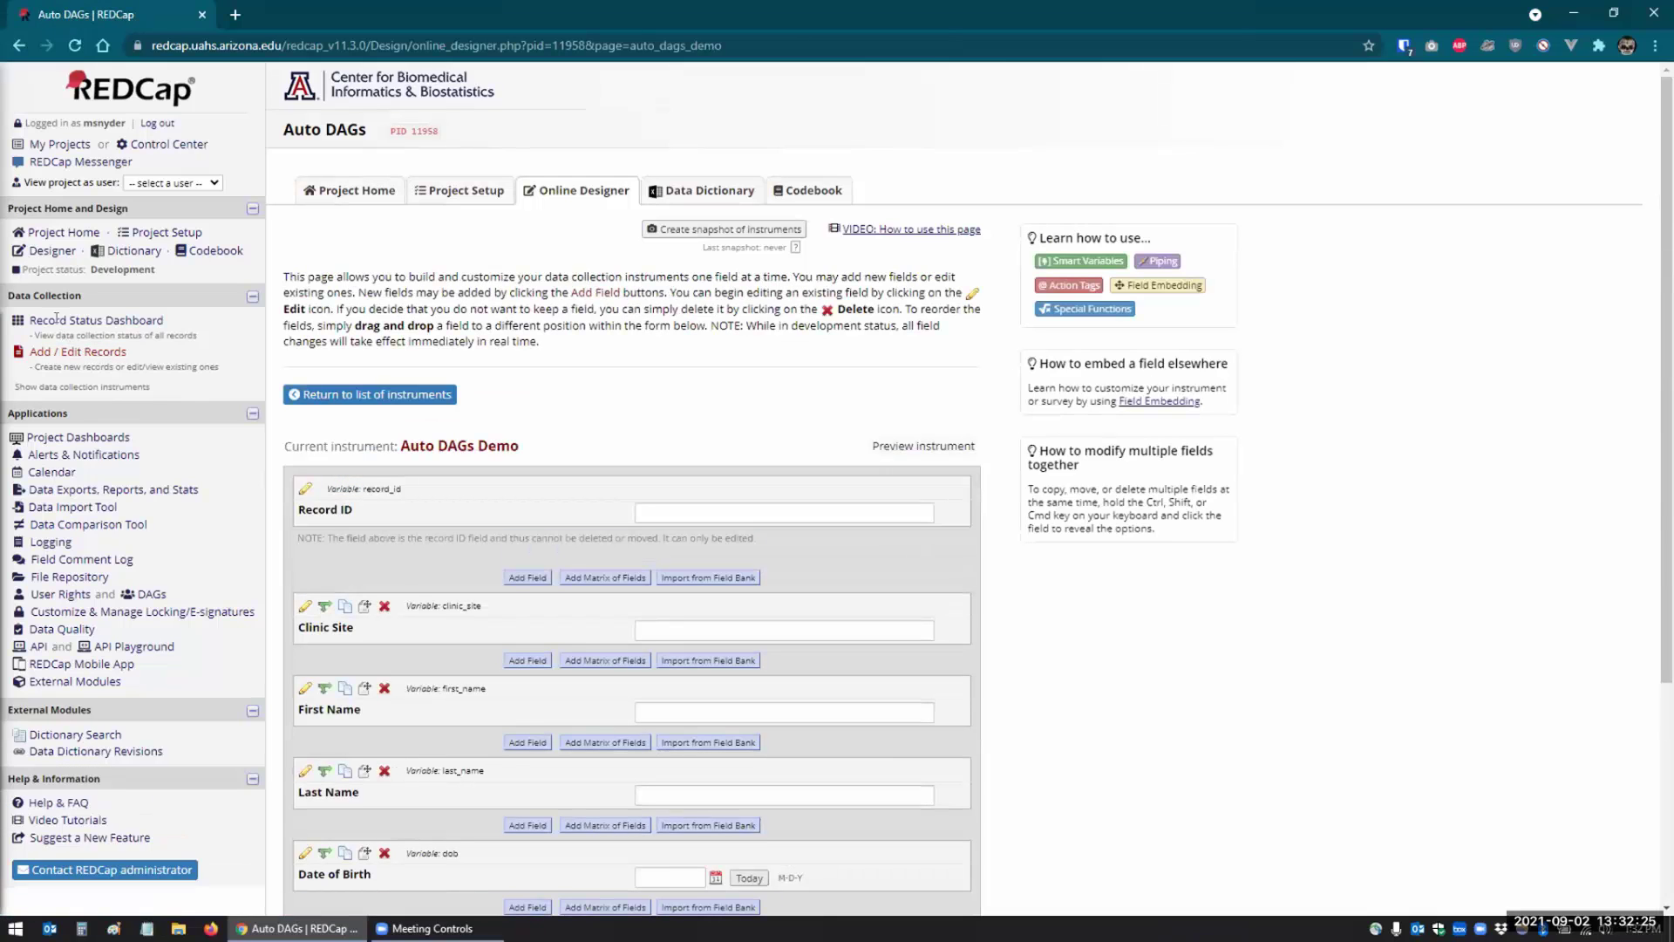
left_click(56, 320)
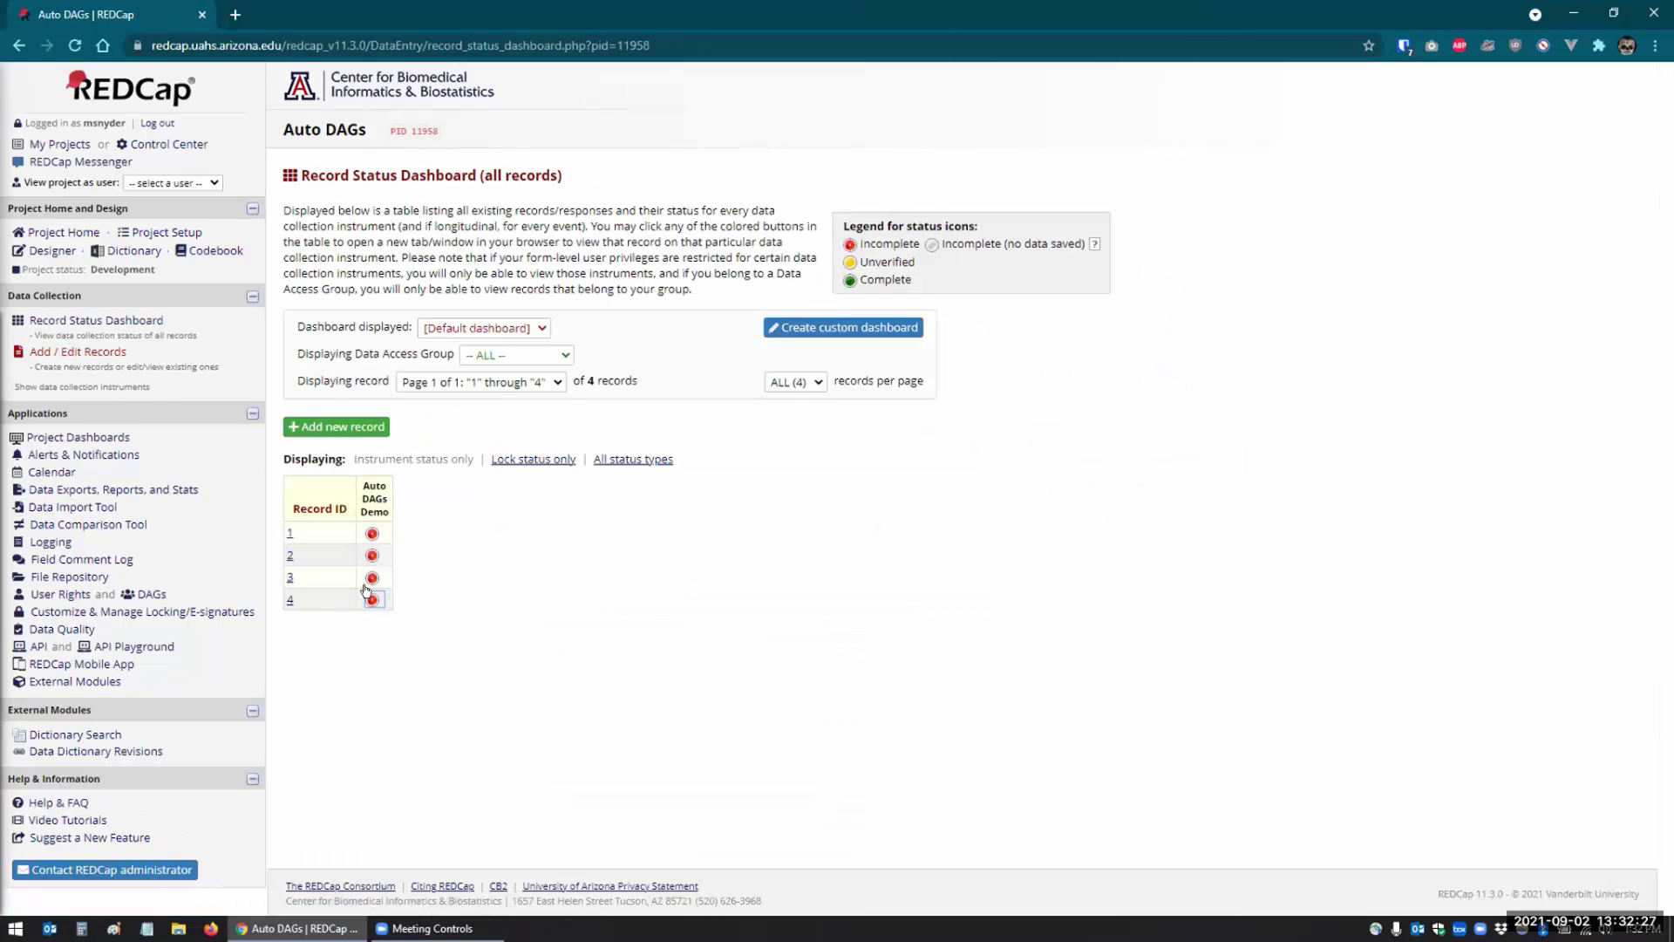
left_click(366, 533)
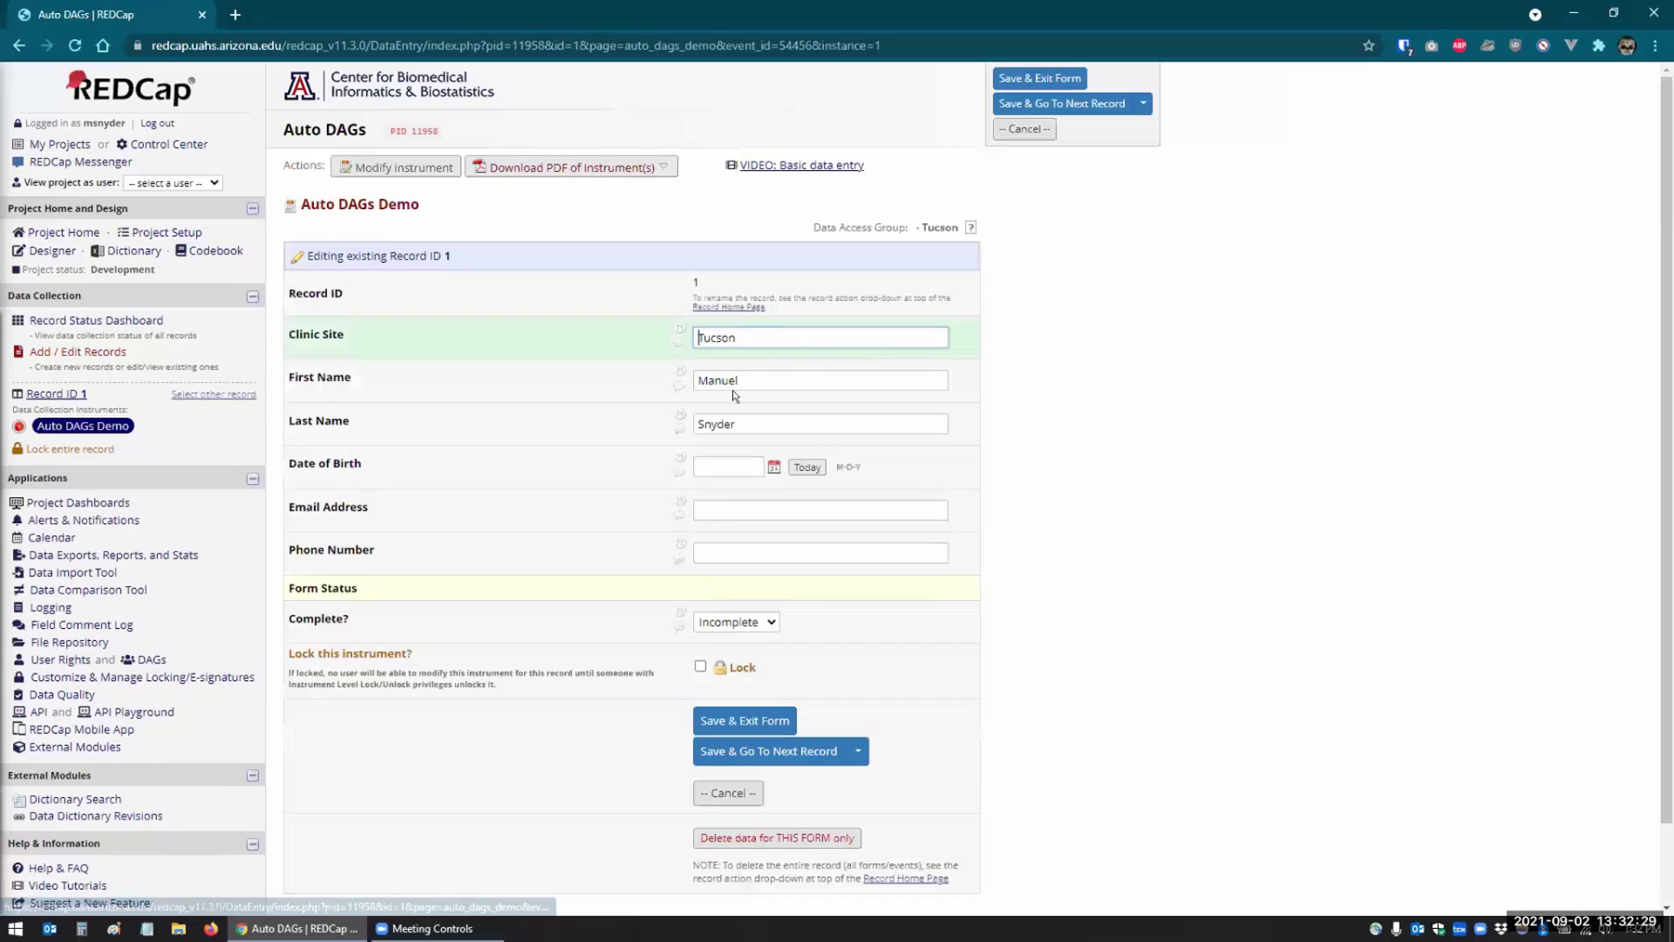
left_click_drag(751, 331, 656, 346)
left_click(1257, 403)
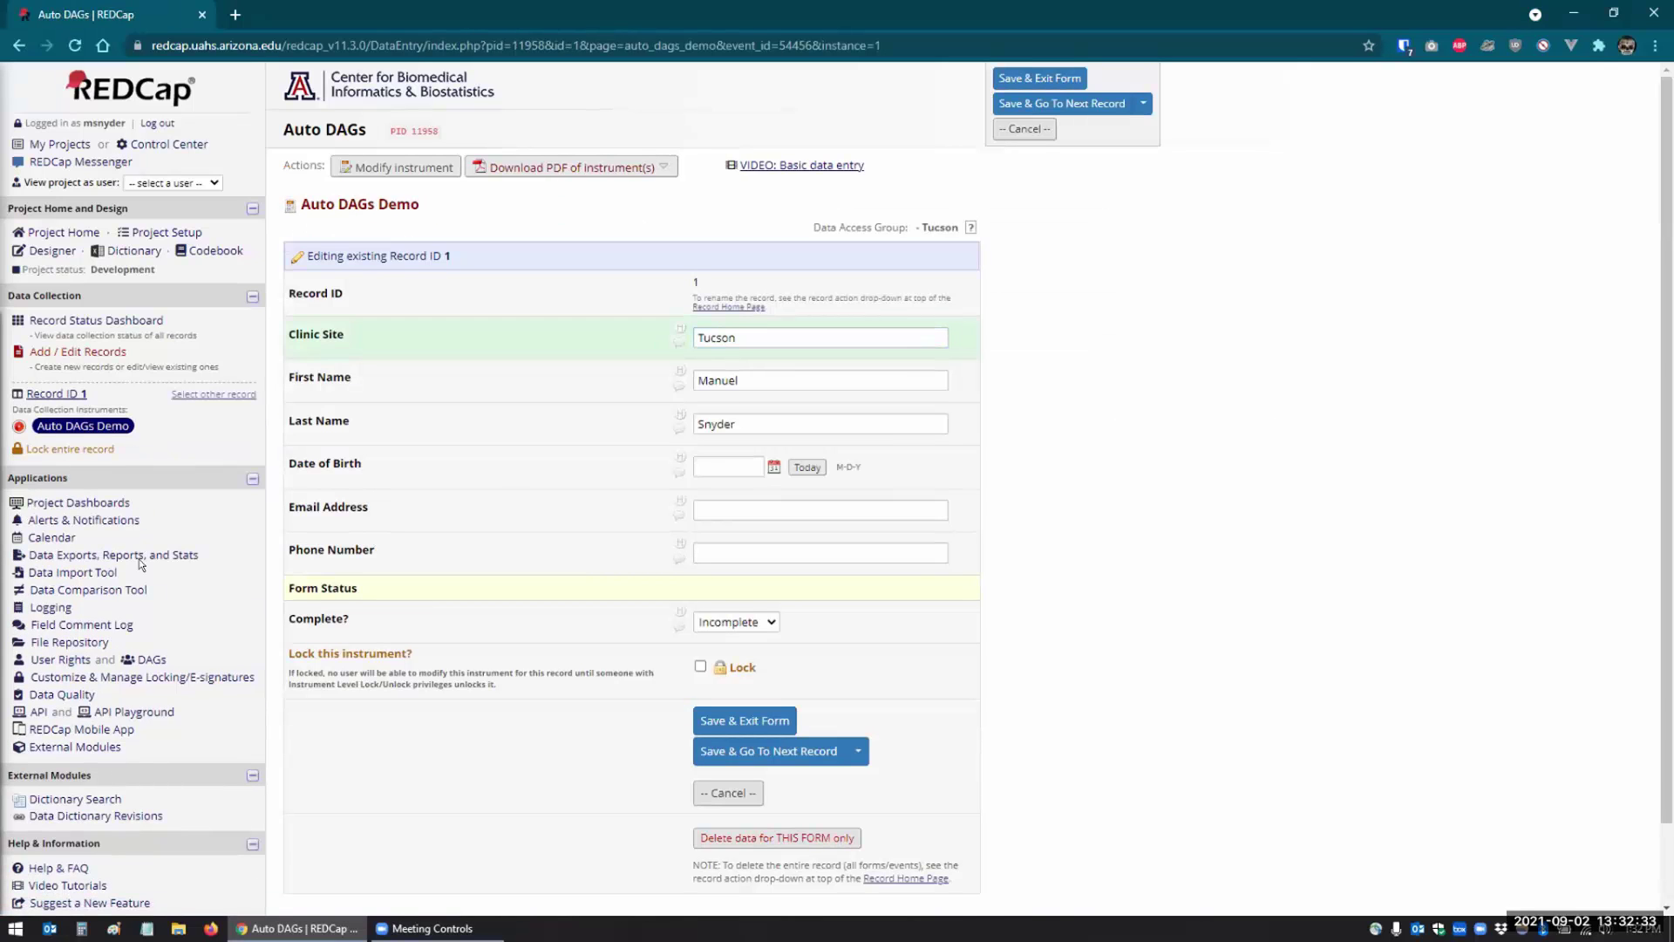
- View the data access groups and cancel deleting the Tempe group
left_click(140, 660)
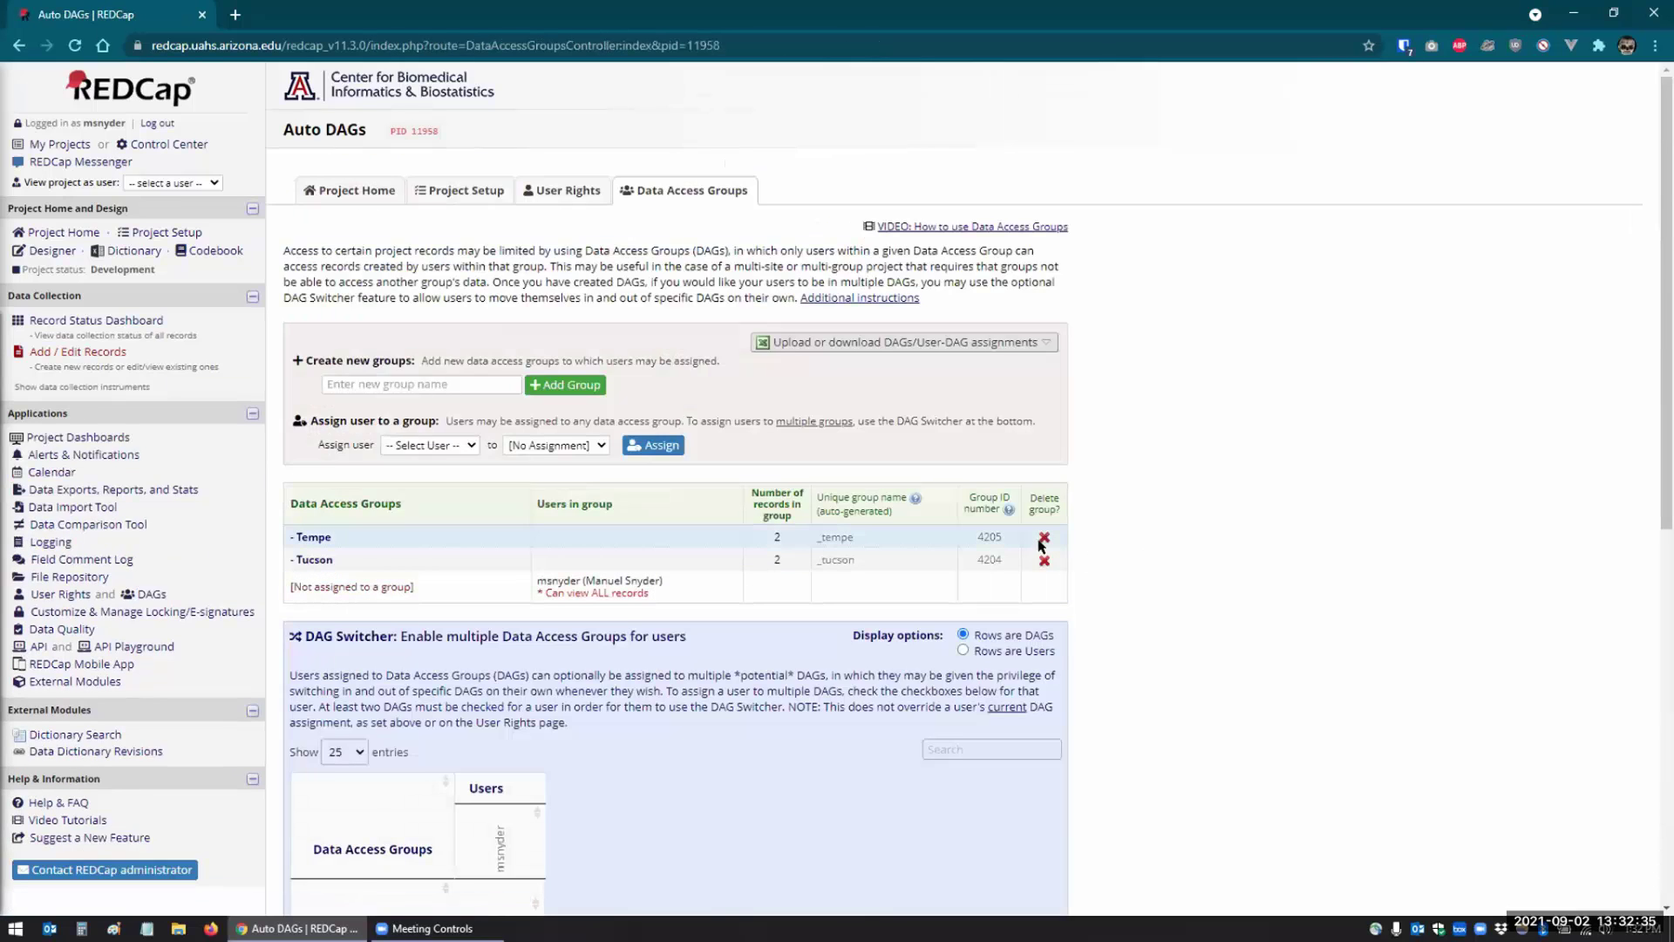
left_click(1044, 537)
left_click(1018, 524)
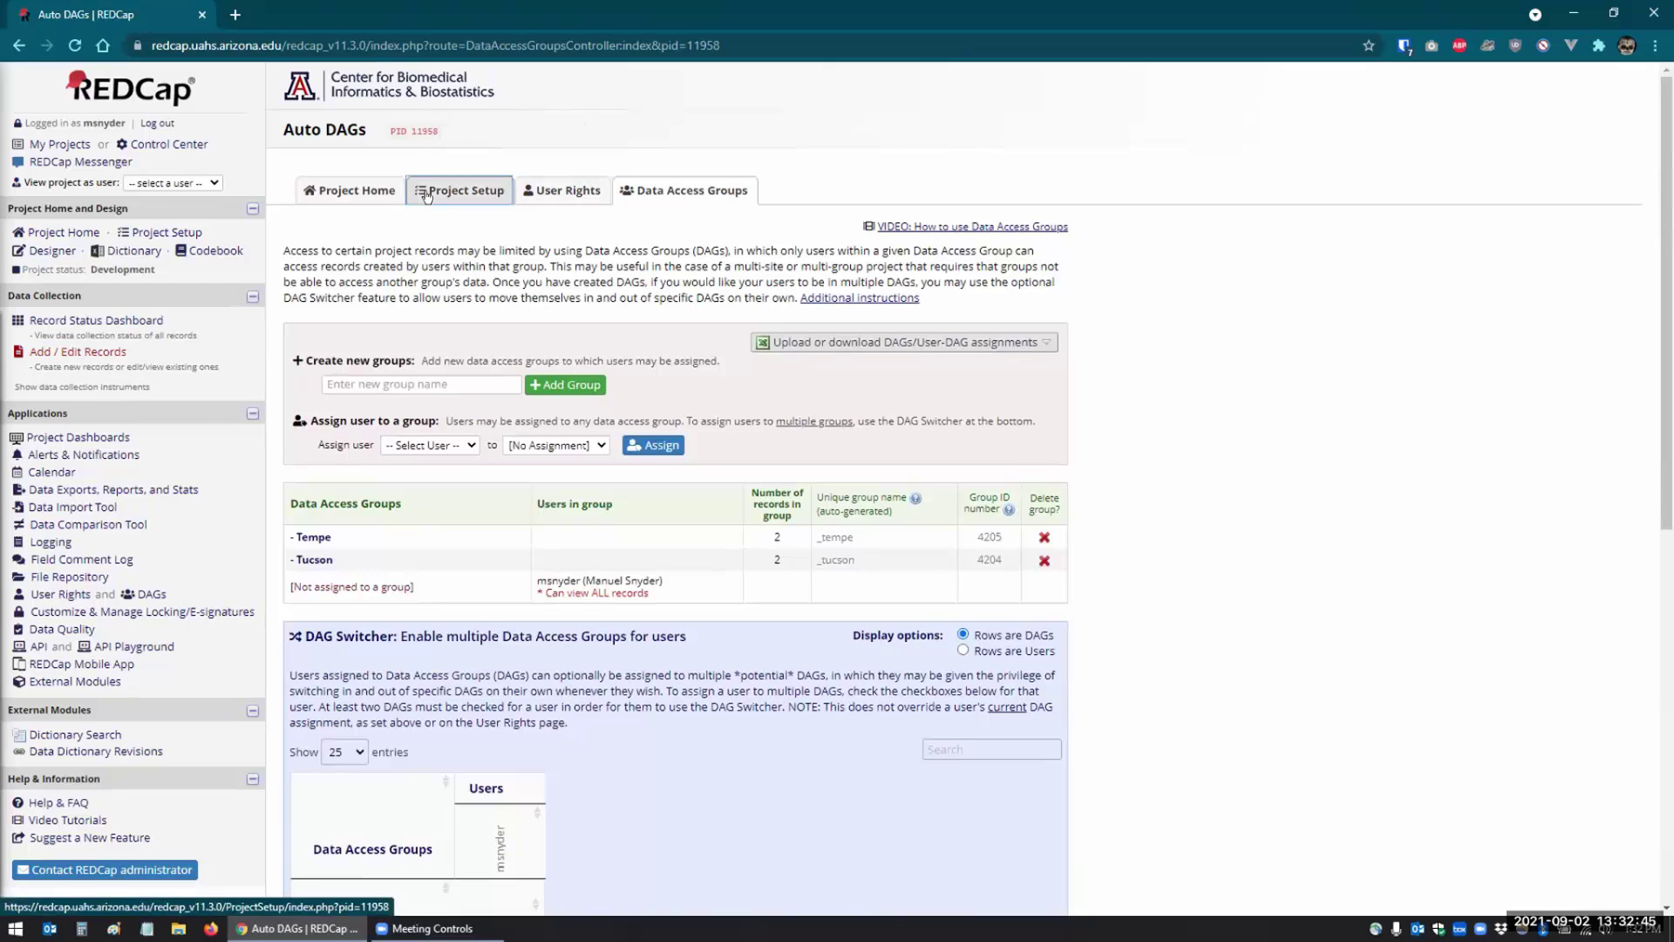
left_click(453, 191)
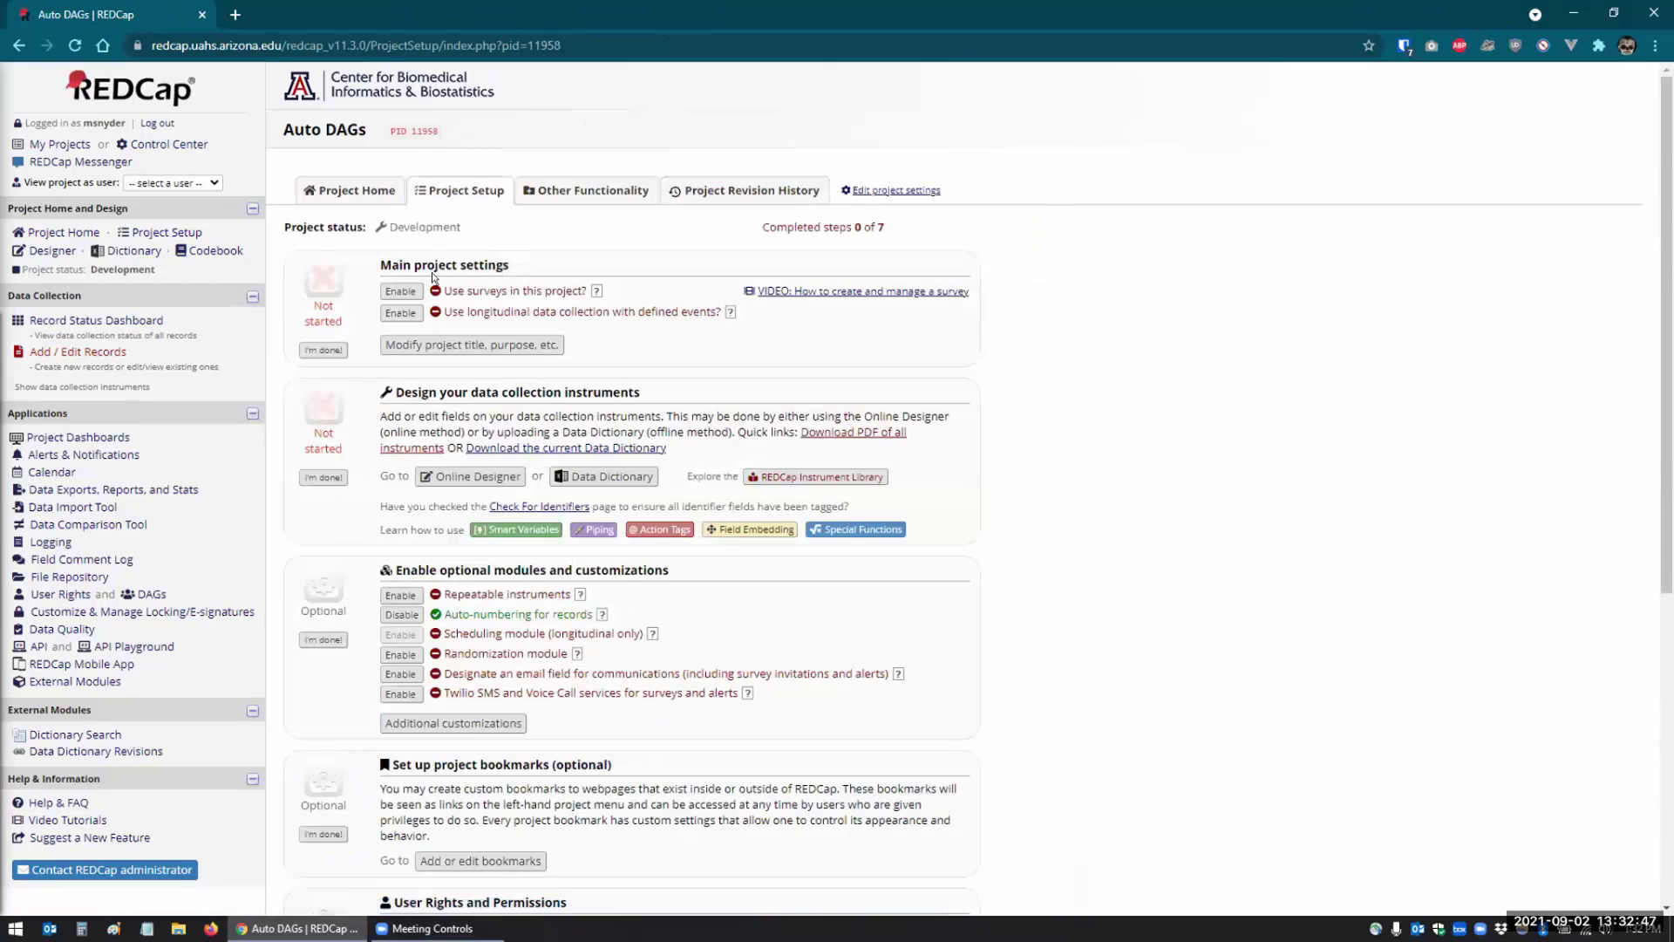
- Erase all project data from Other Functionality, confirming and dismissing the success message
left_click(574, 192)
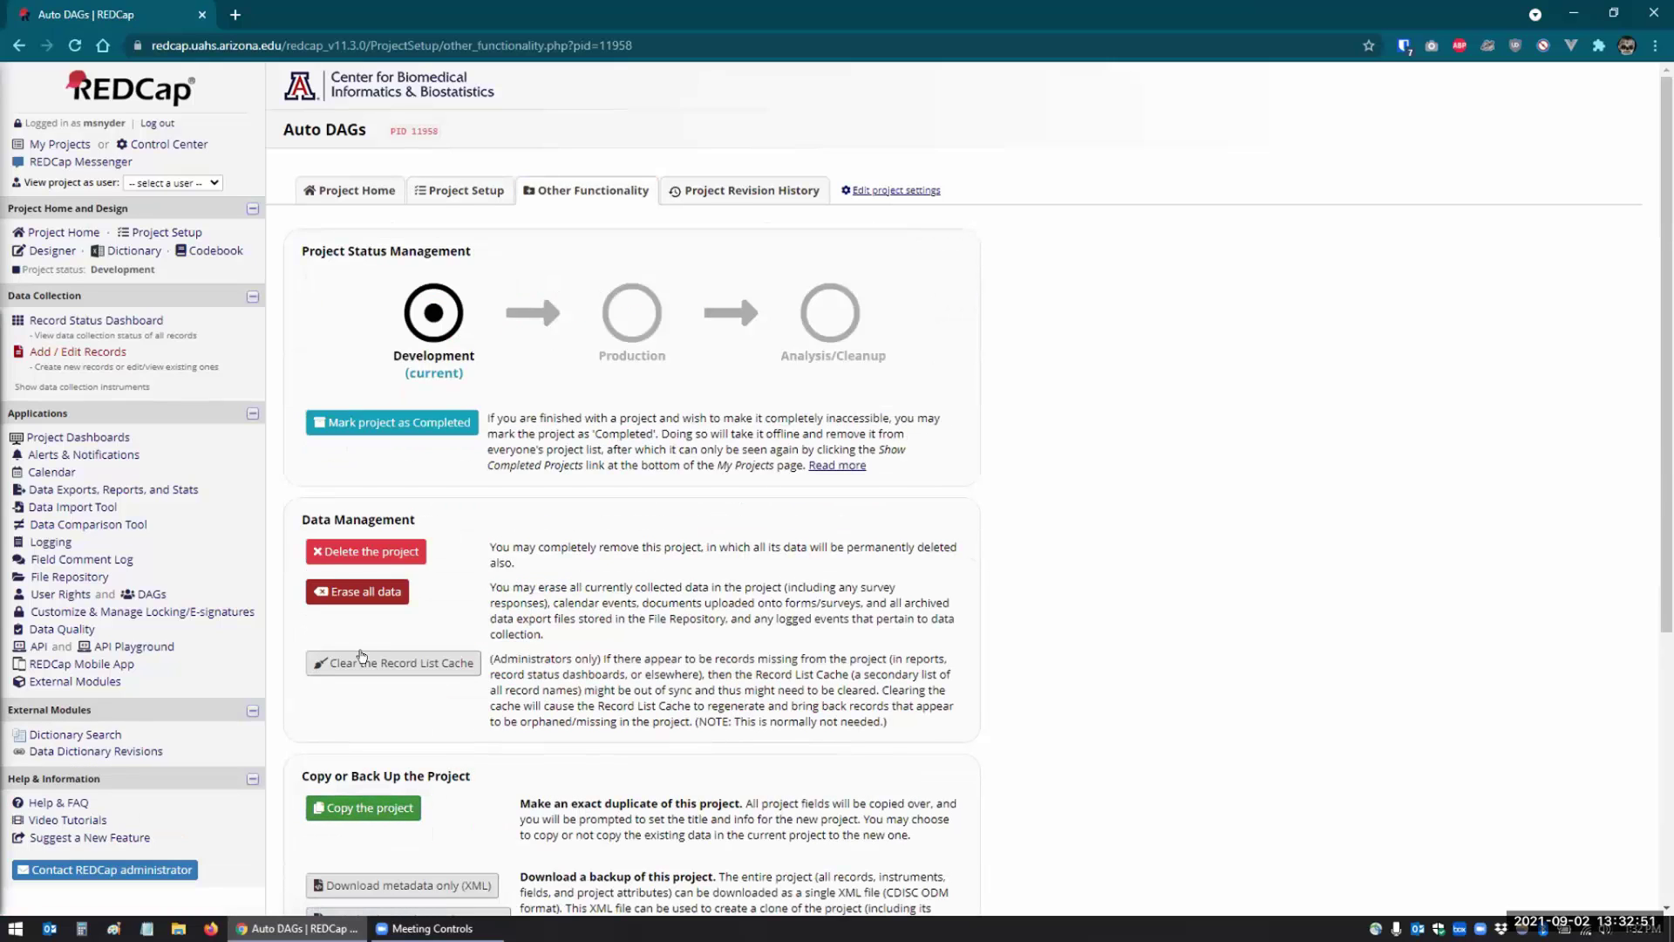
left_click(358, 591)
left_click(863, 568)
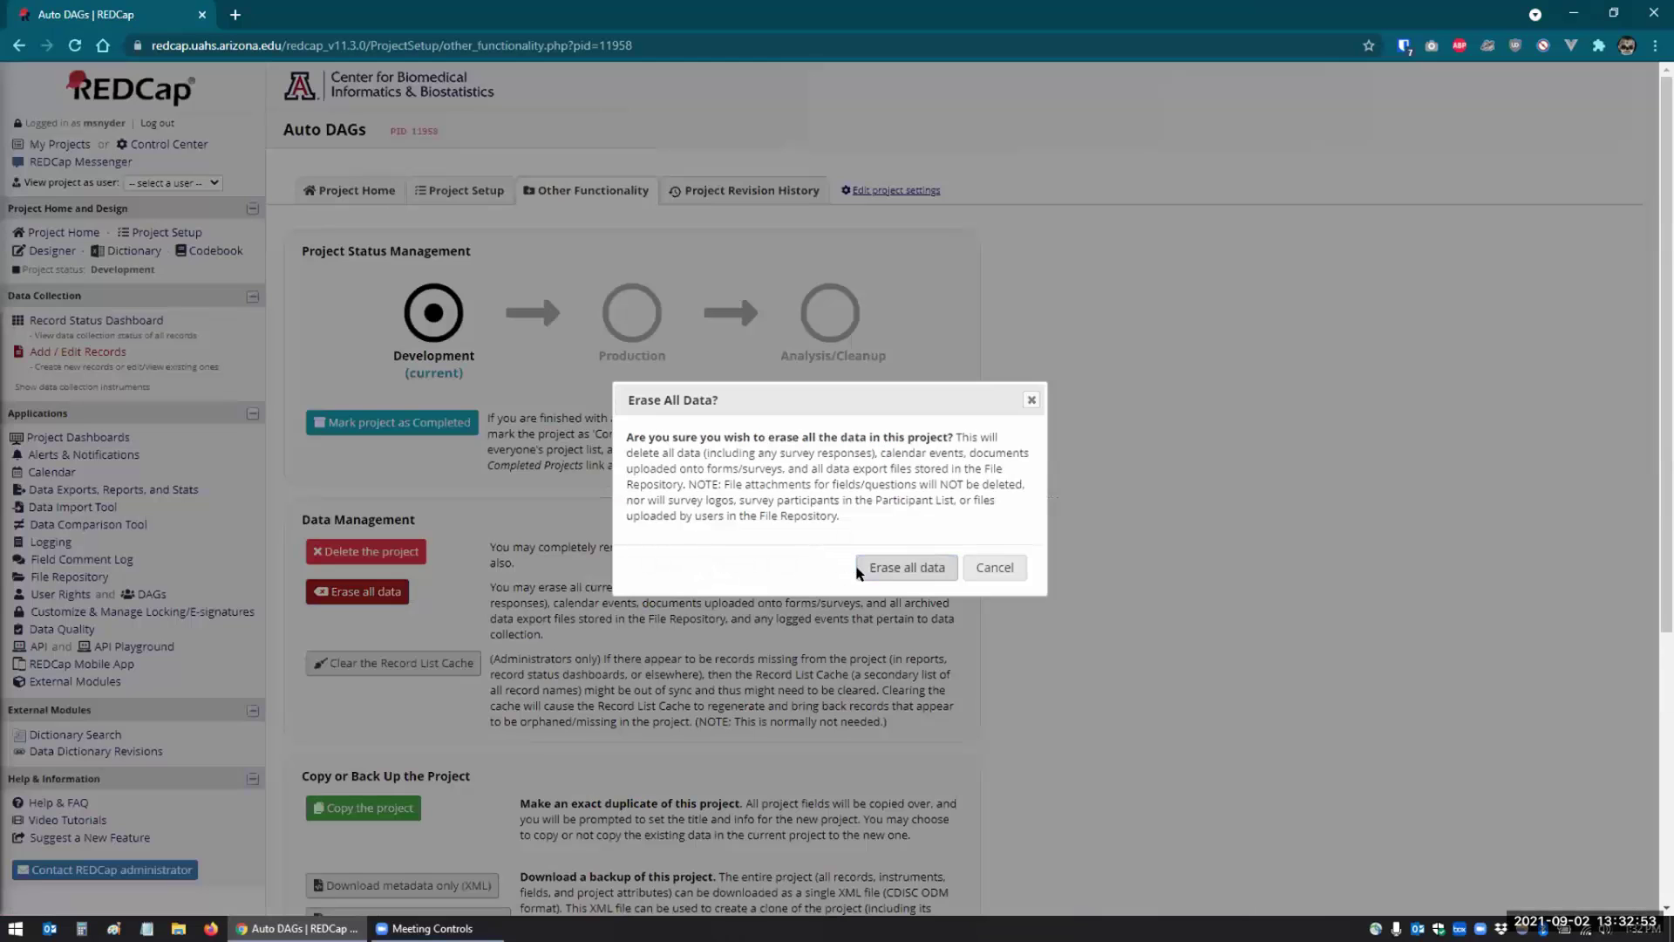
left_click(999, 525)
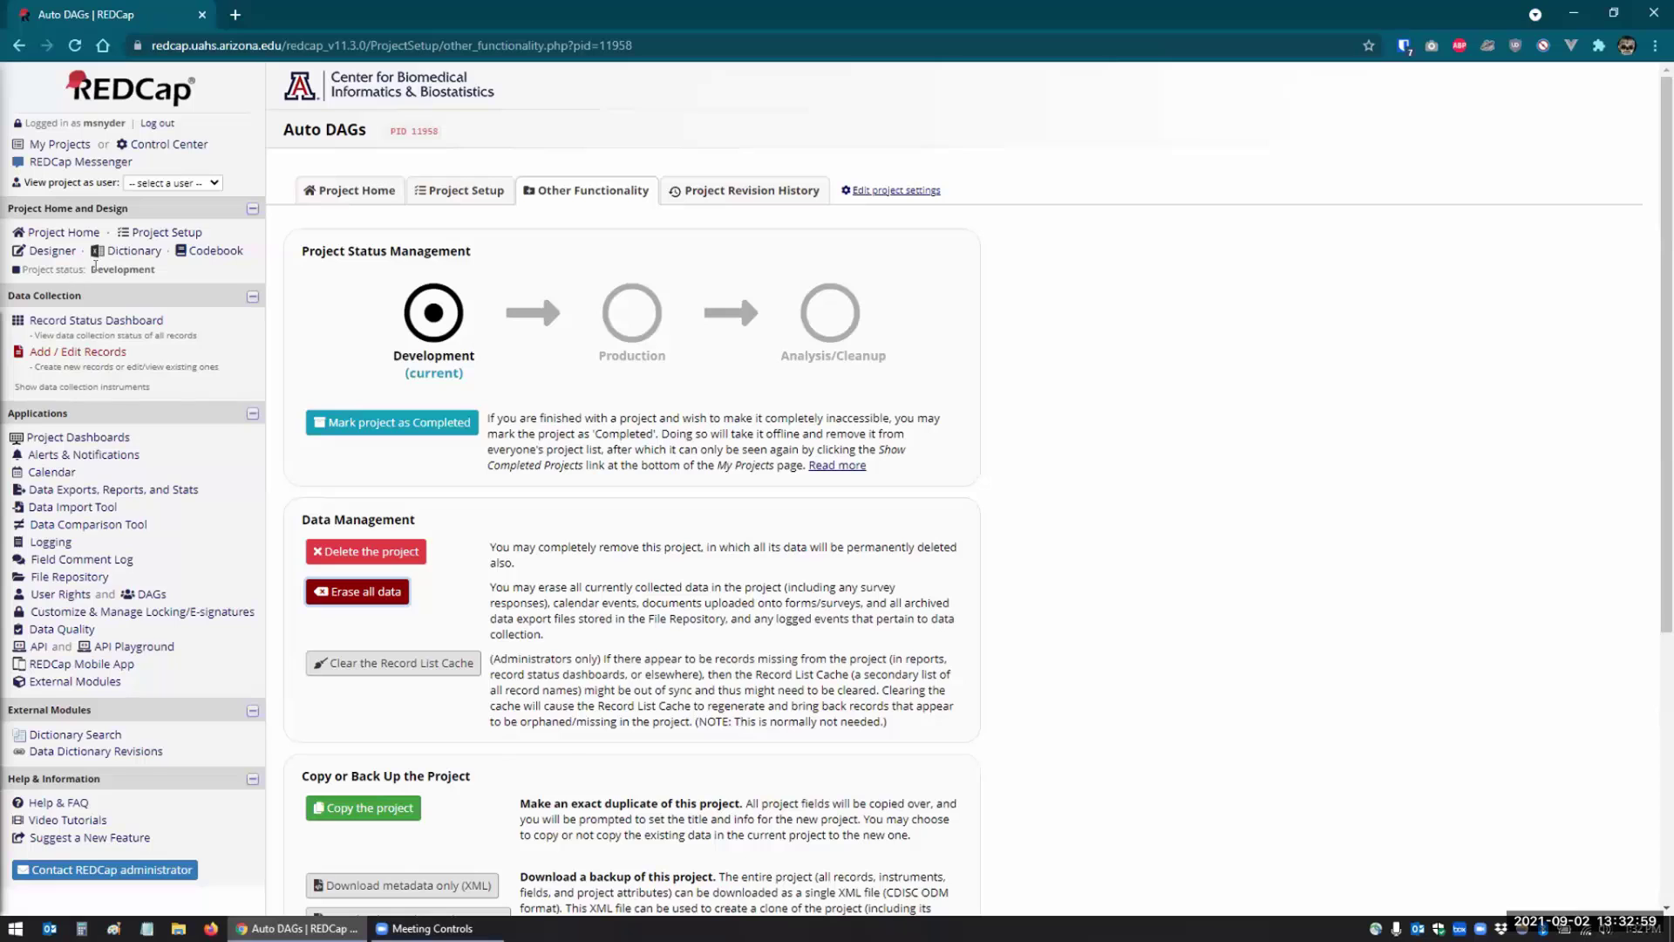
left_click(140, 592)
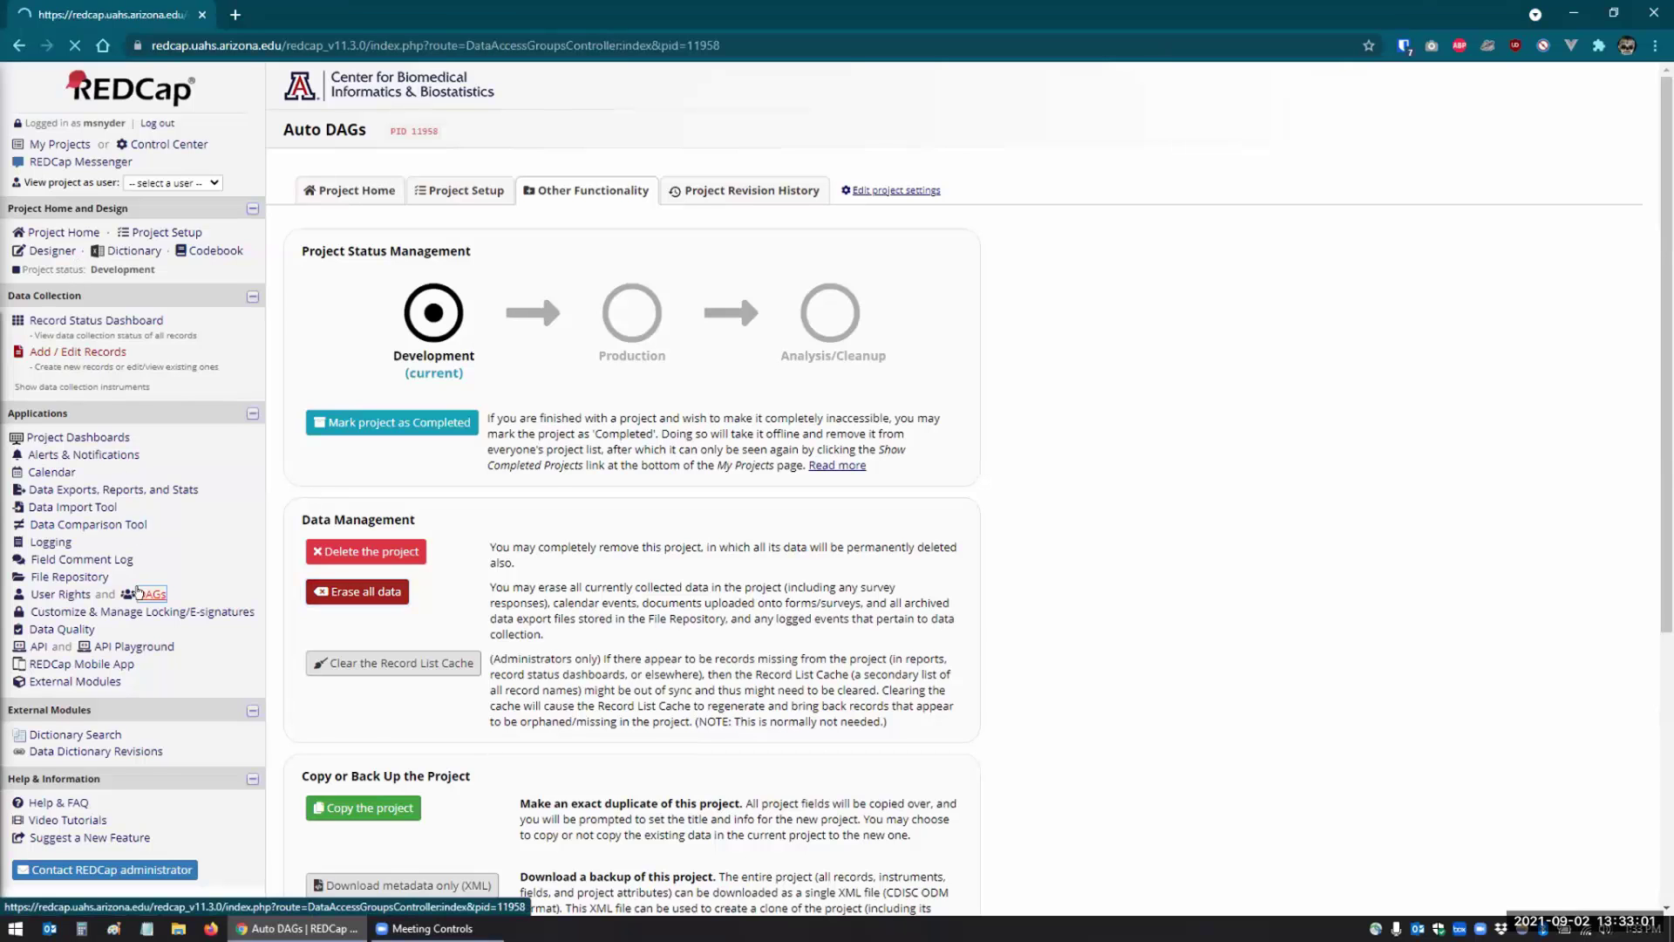
- Delete the Tempe and Tucson data access groups, confirming each deletion
left_click(1044, 537)
left_click(926, 524)
left_click(1044, 573)
left_click(926, 524)
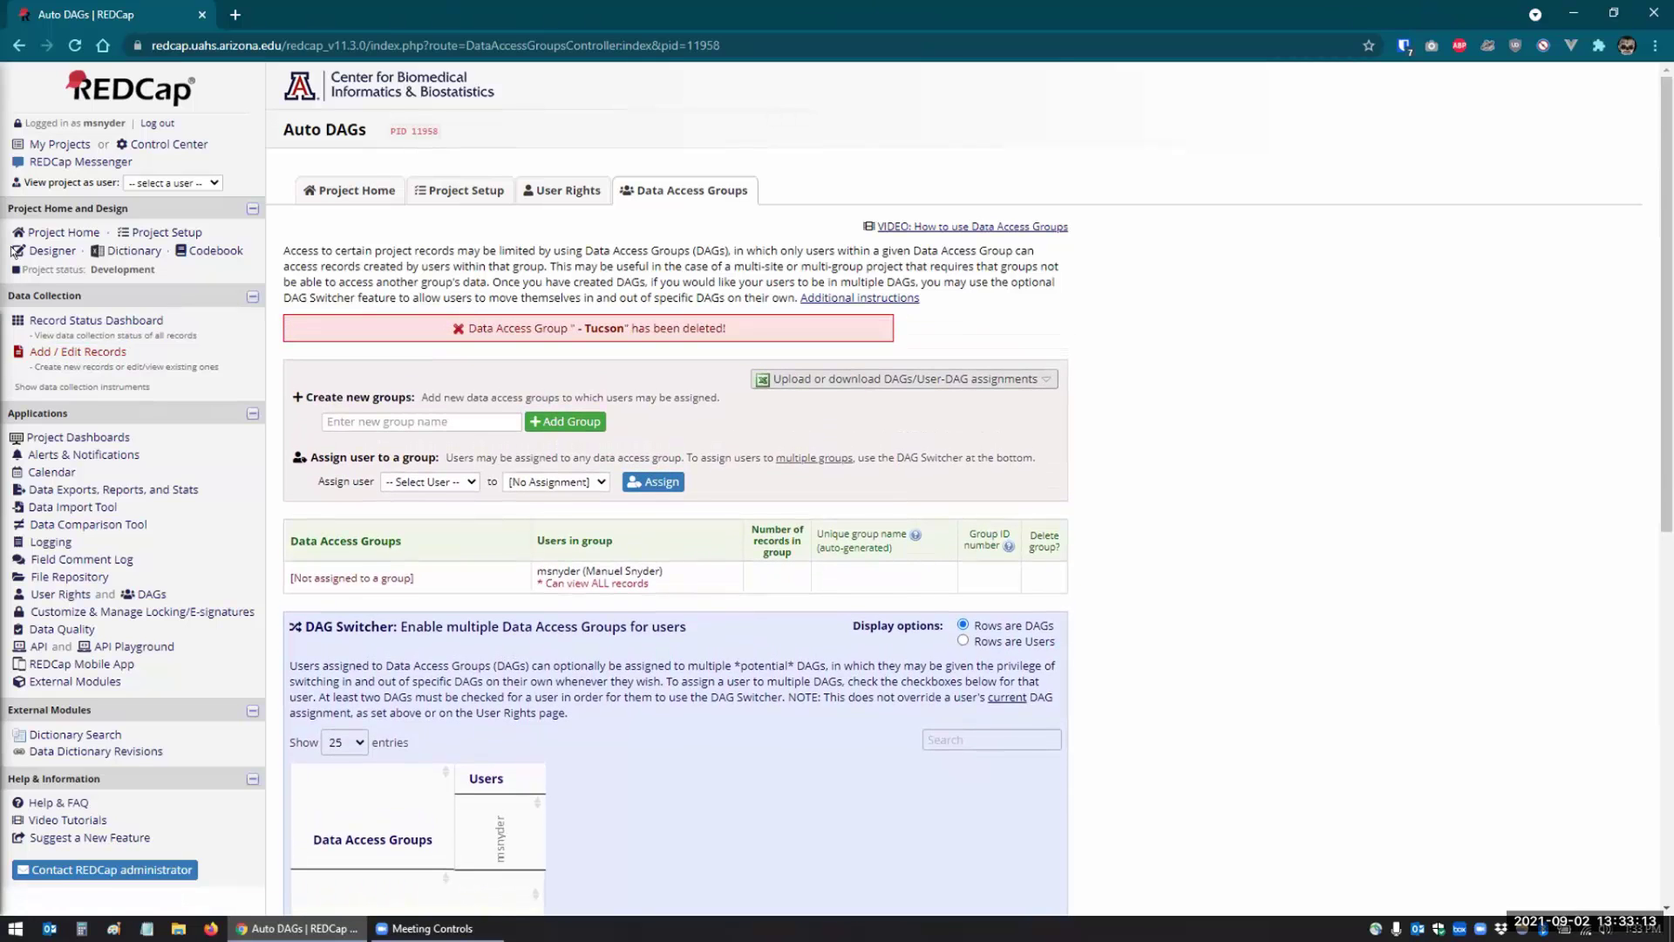
left_click(70, 319)
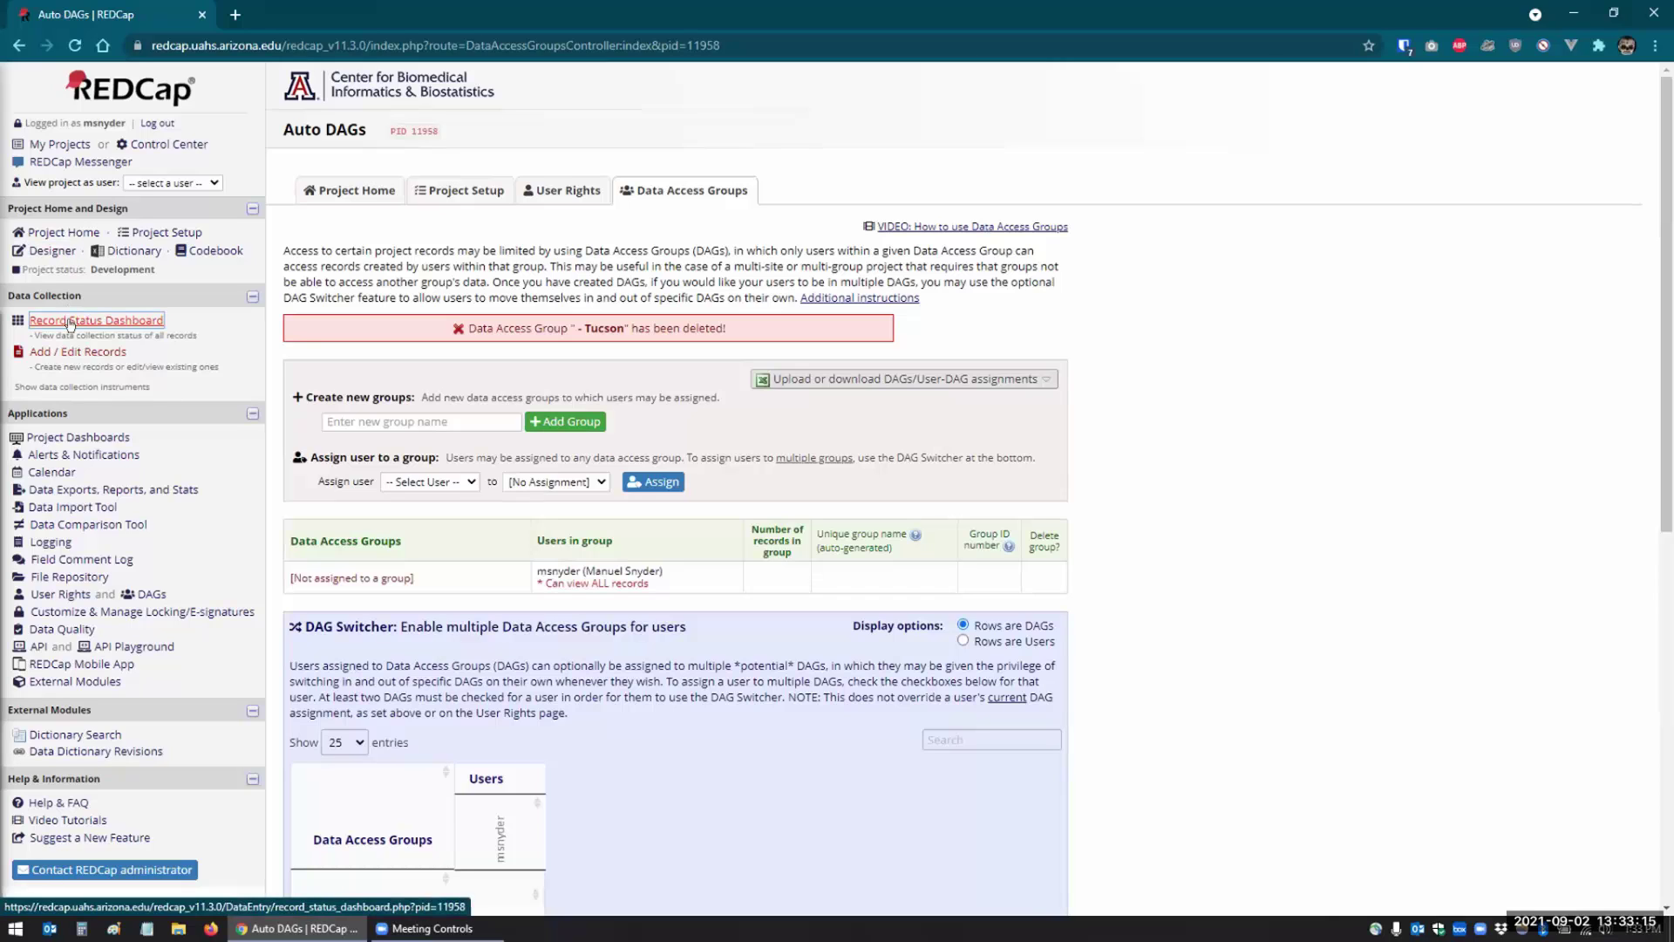
- Create record 1 with Clinic Site Tucson and a first and last name, and save it
left_click(71, 352)
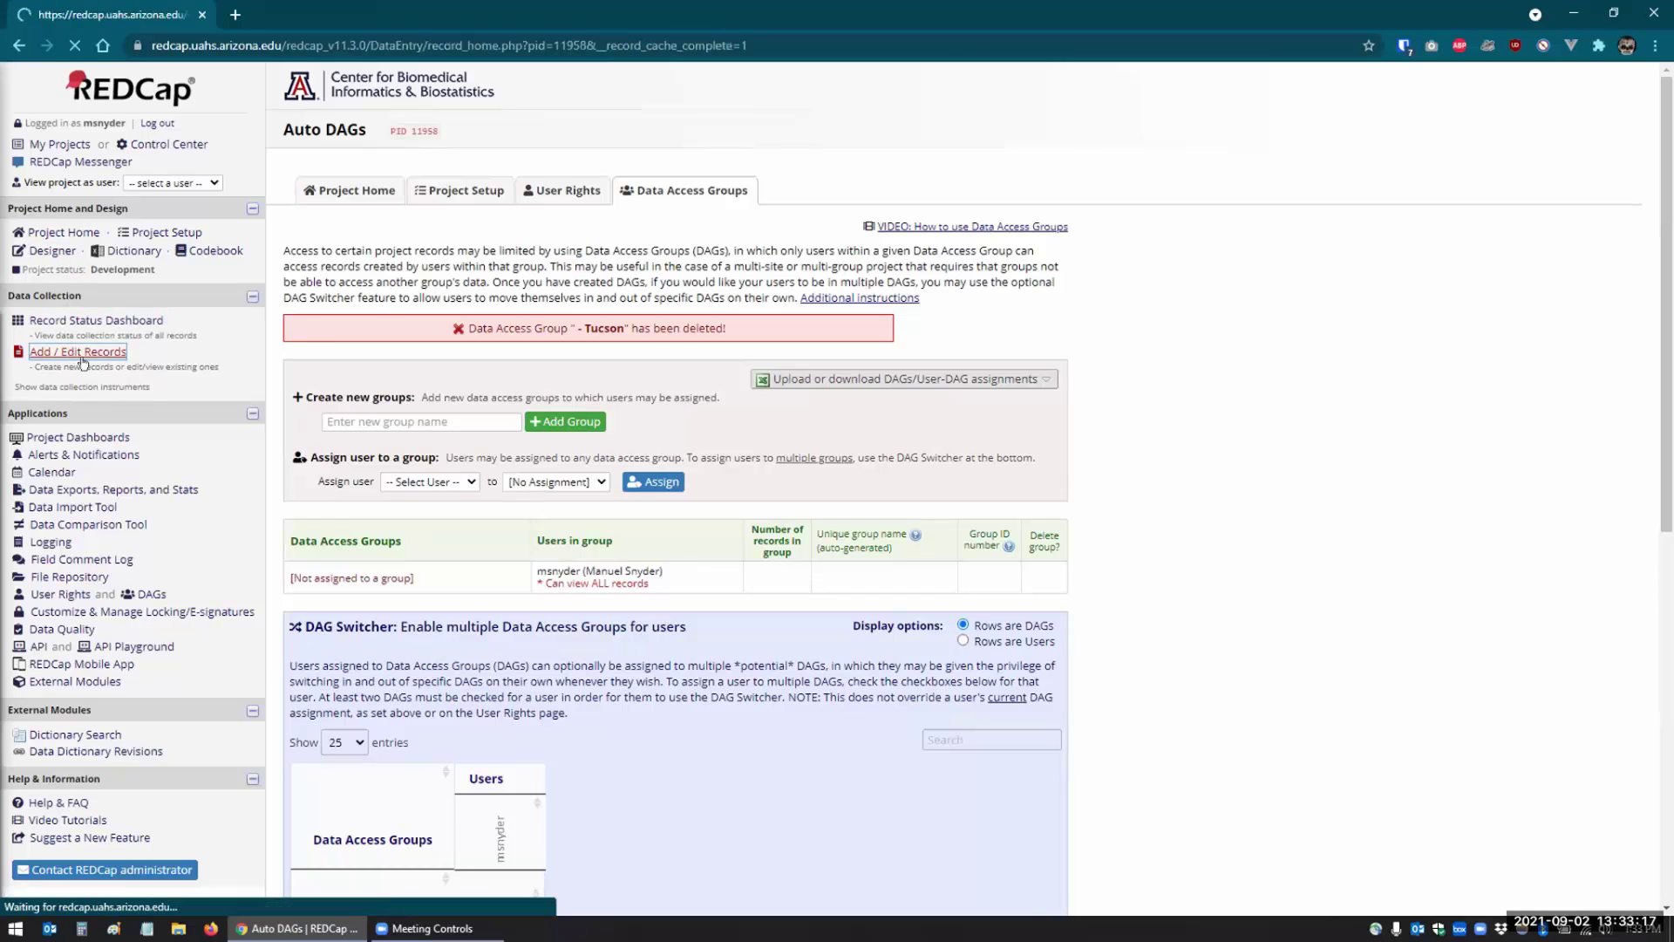
left_click(706, 381)
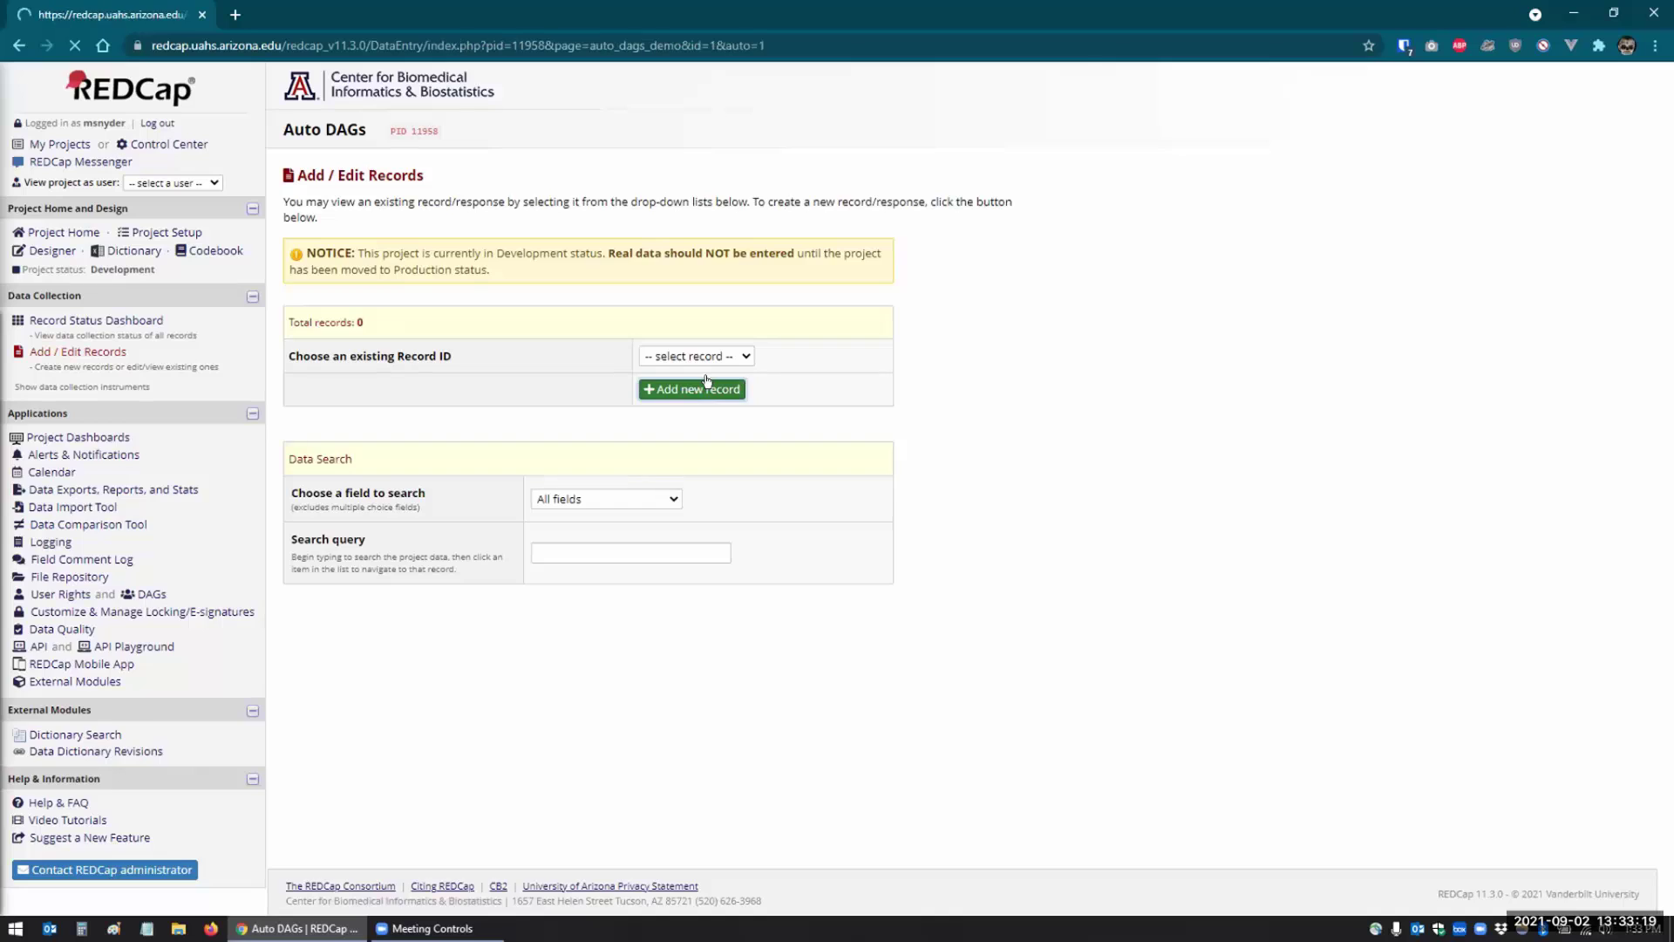
left_click(699, 305)
type("Tucson")
key("Tab")
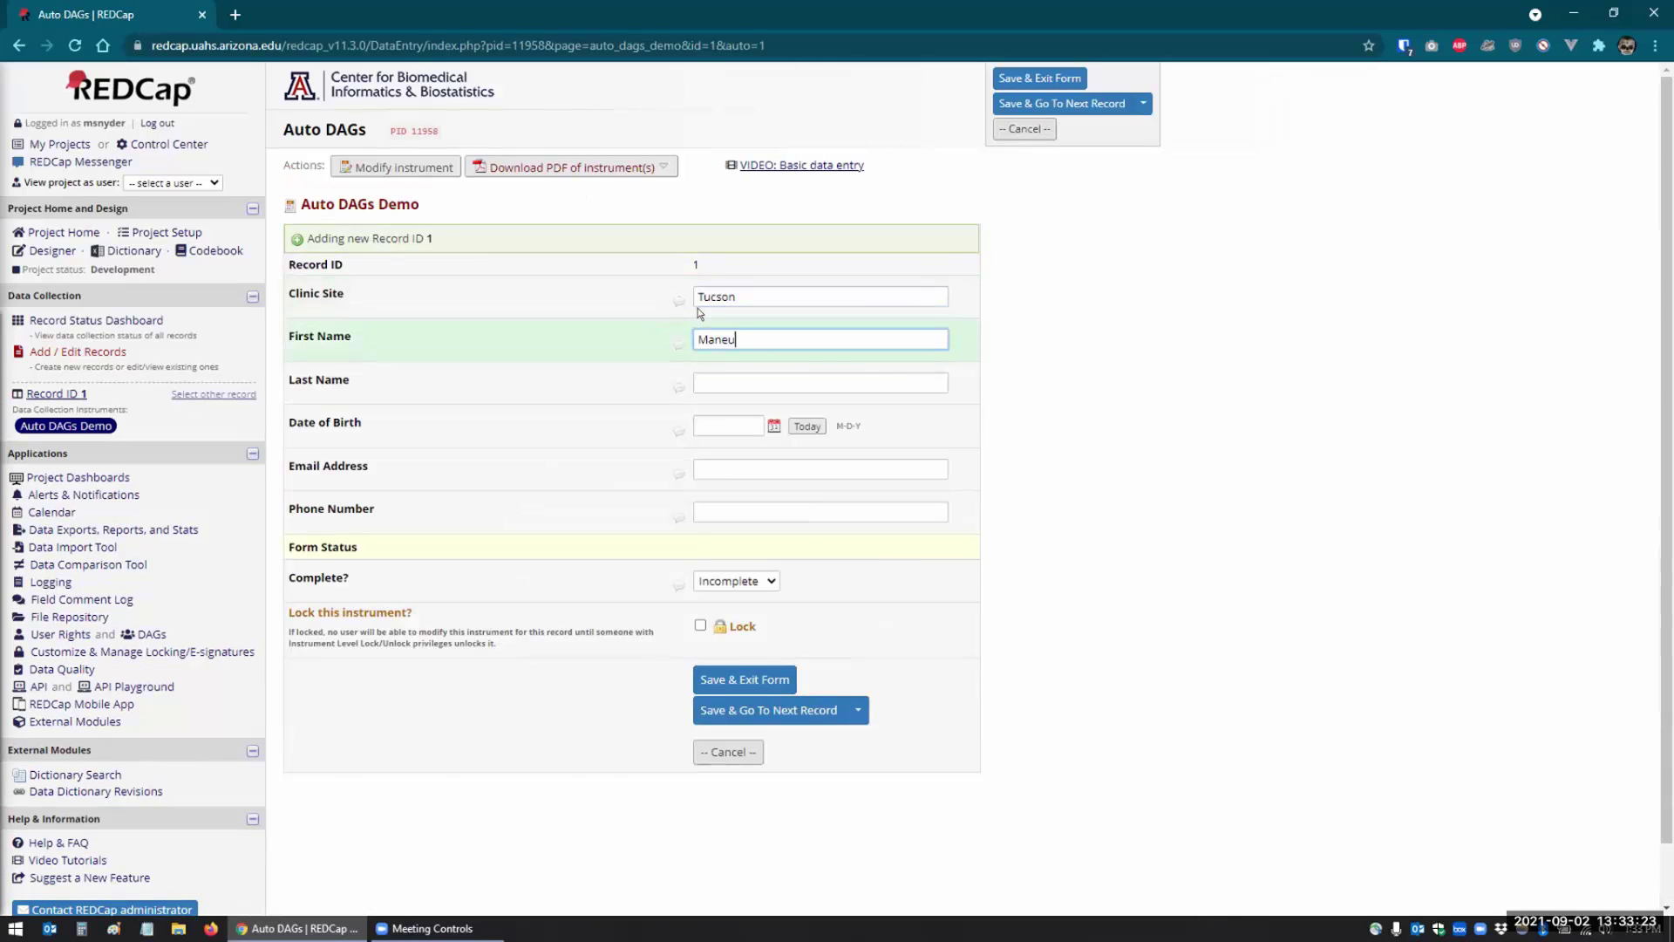
key("Tab")
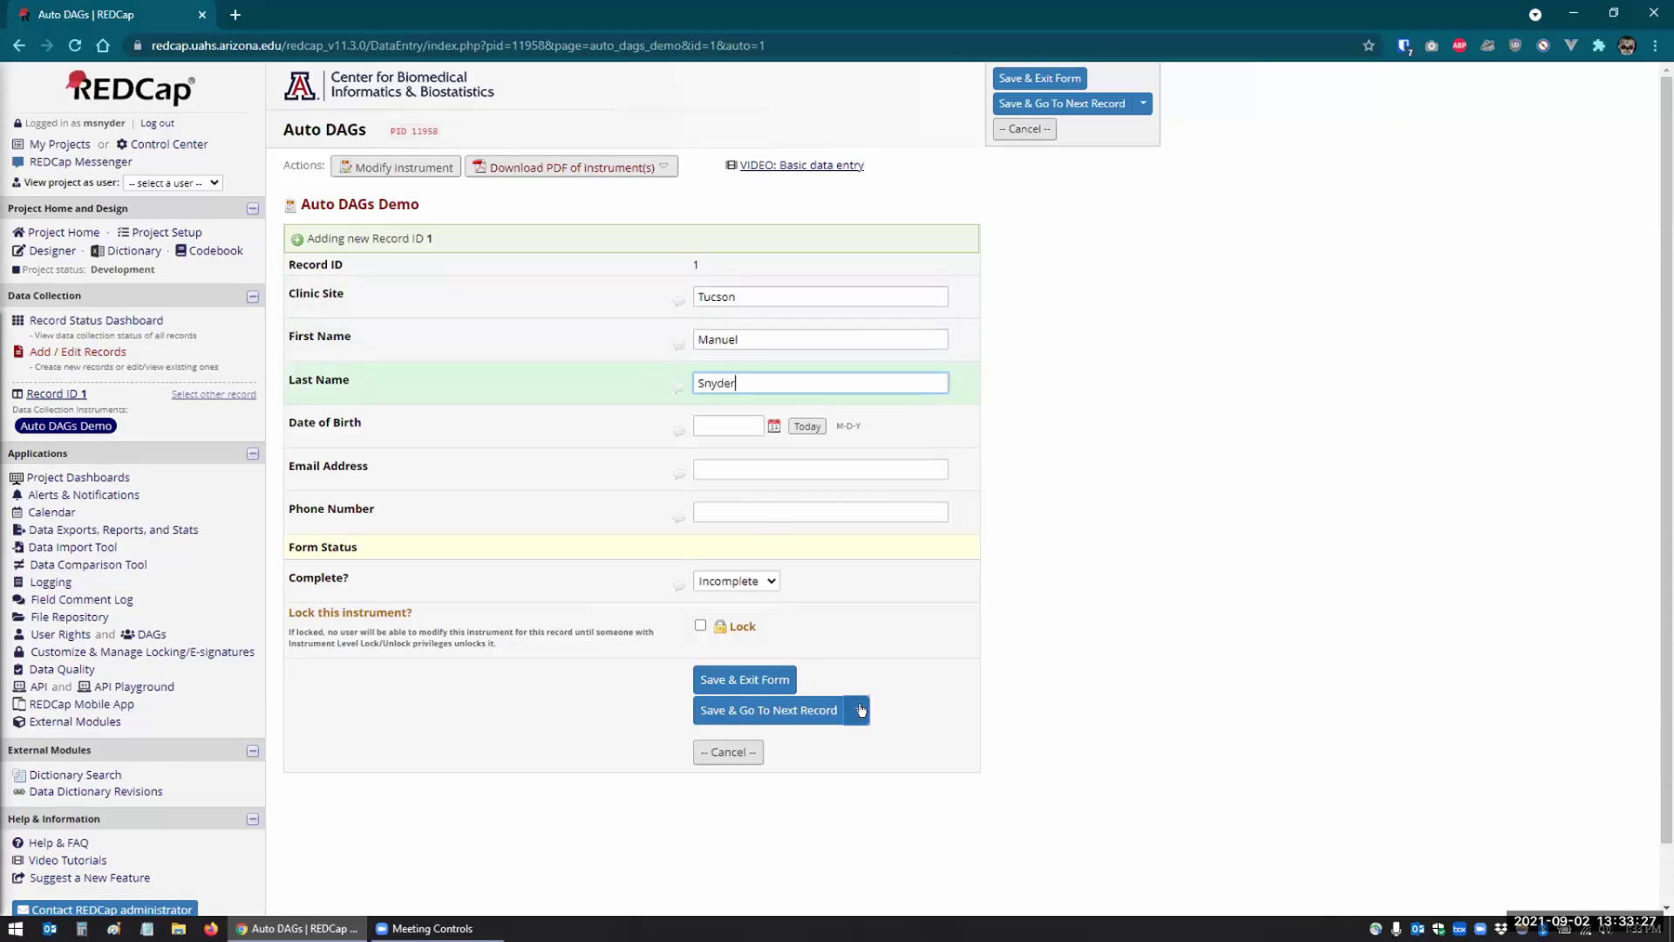
left_click(803, 711)
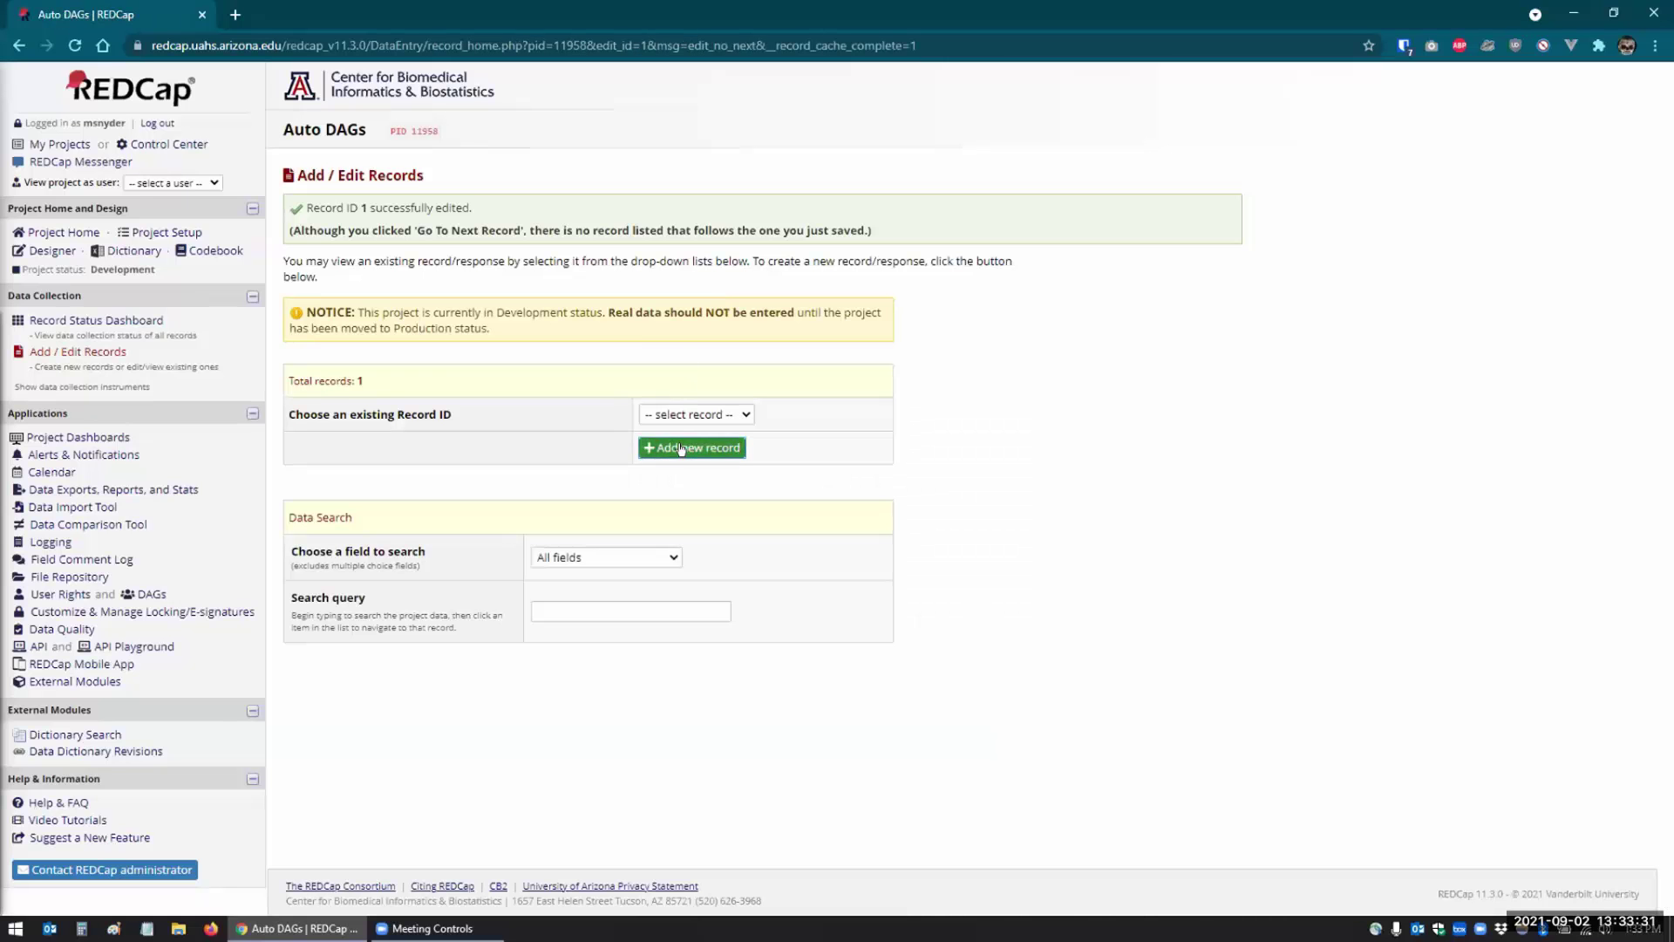
- Add record 2 with Clinic Site Tempe and a first and last name, and save it
left_click(681, 448)
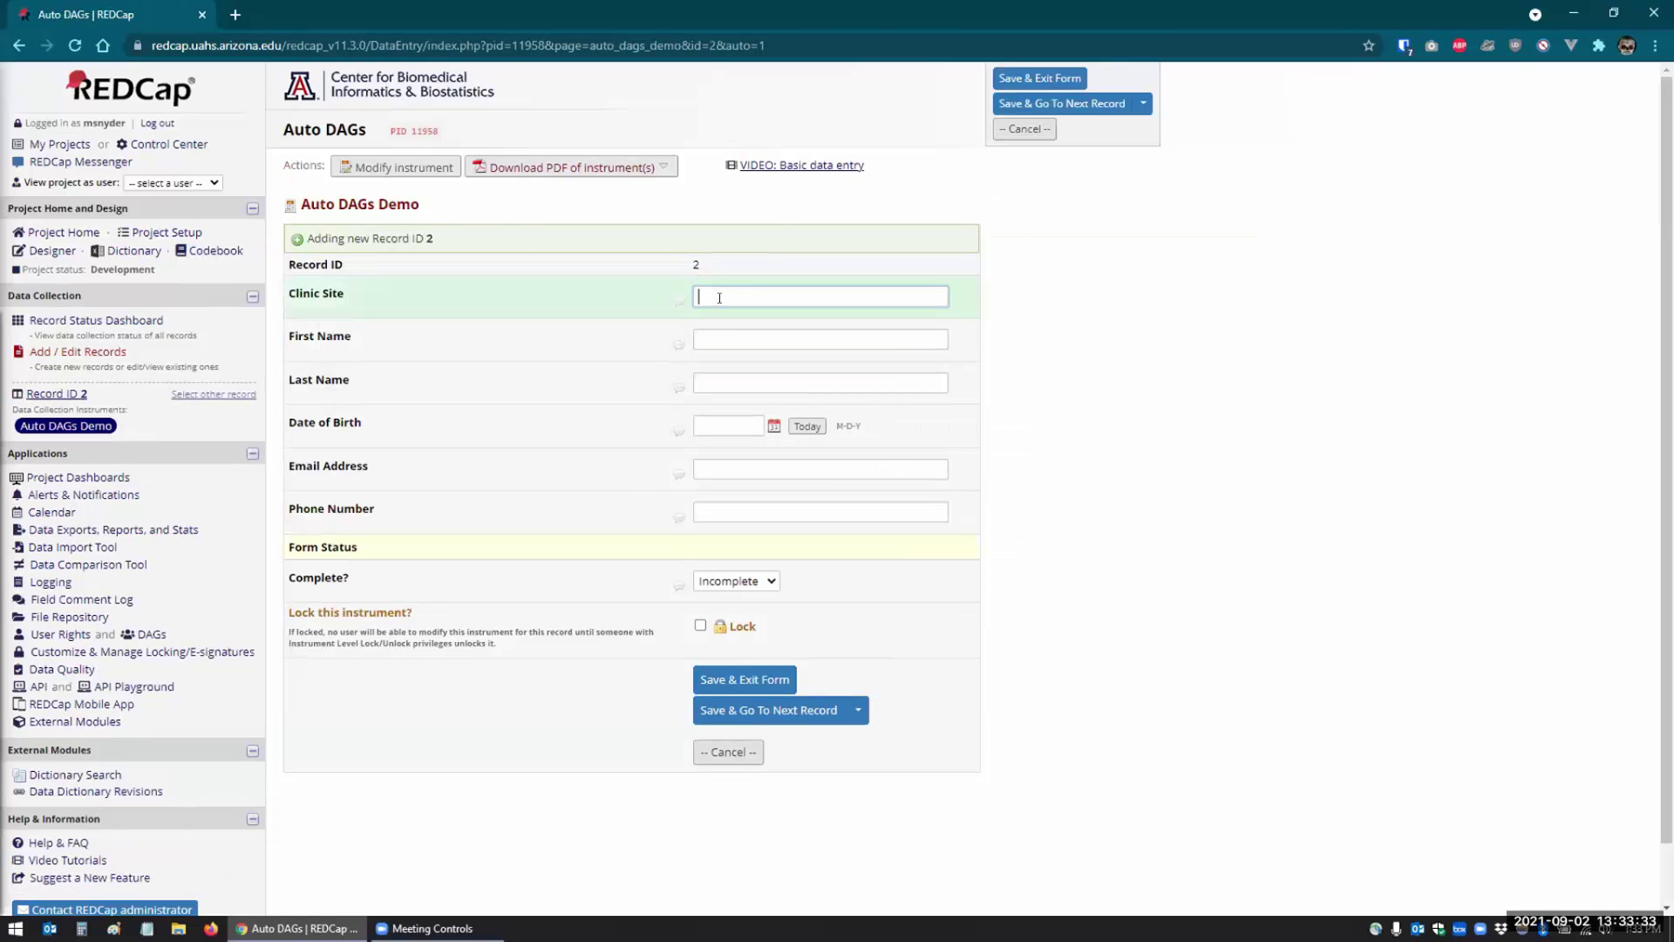
type("Tempe")
key("Tab")
key("Tab")
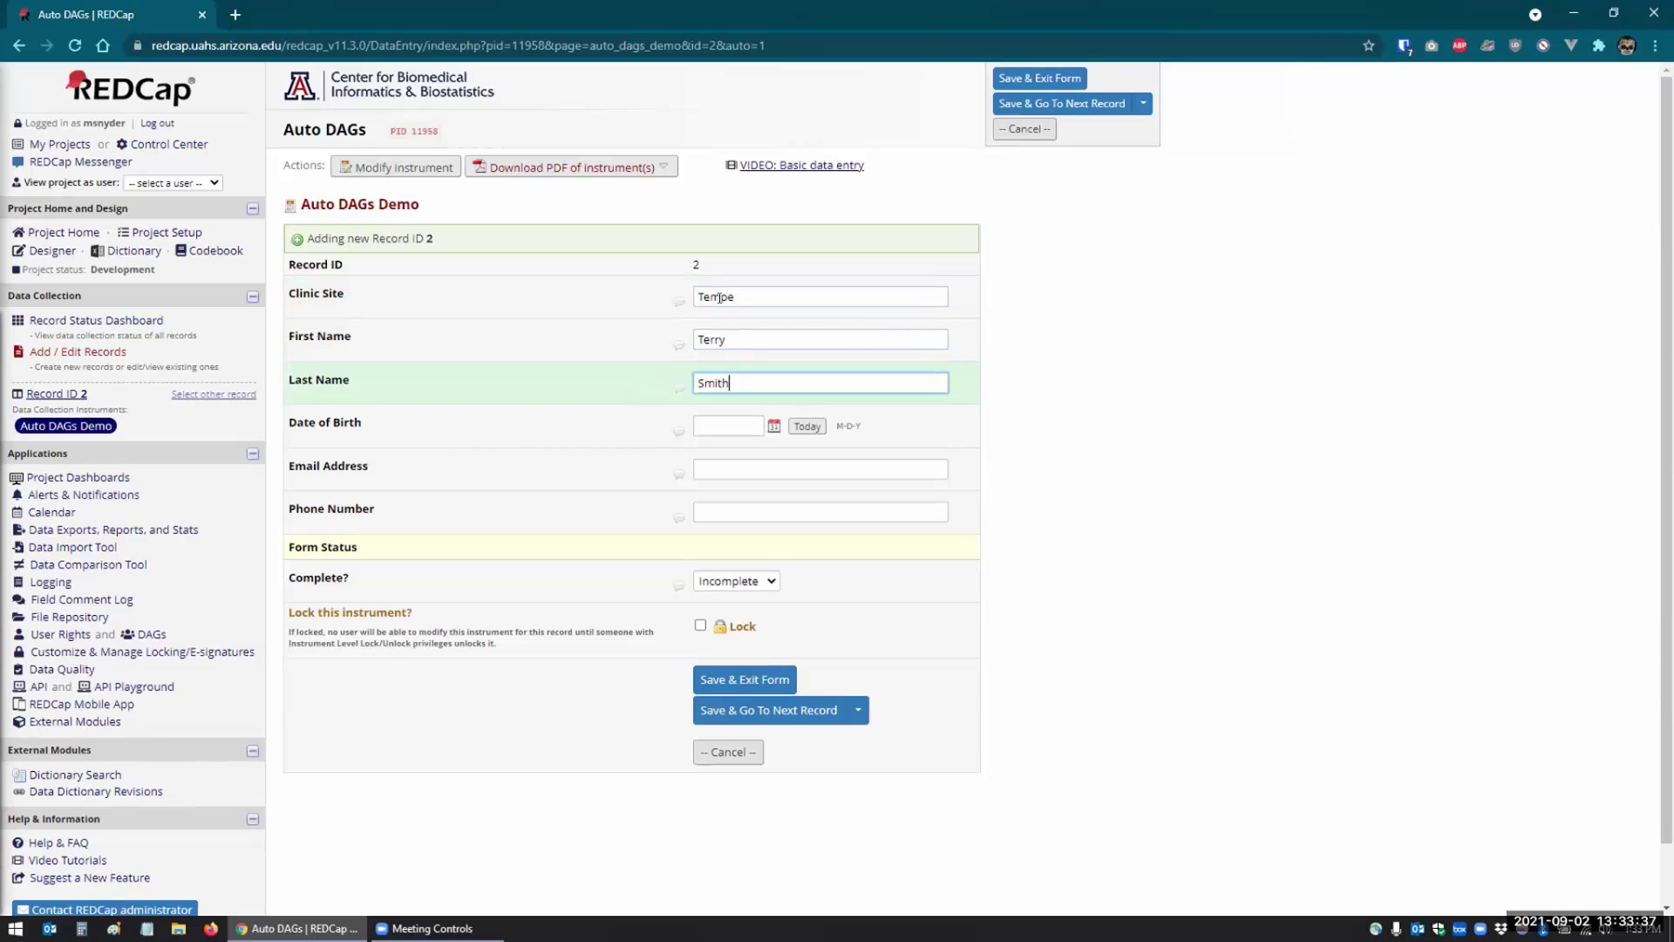
left_click(780, 711)
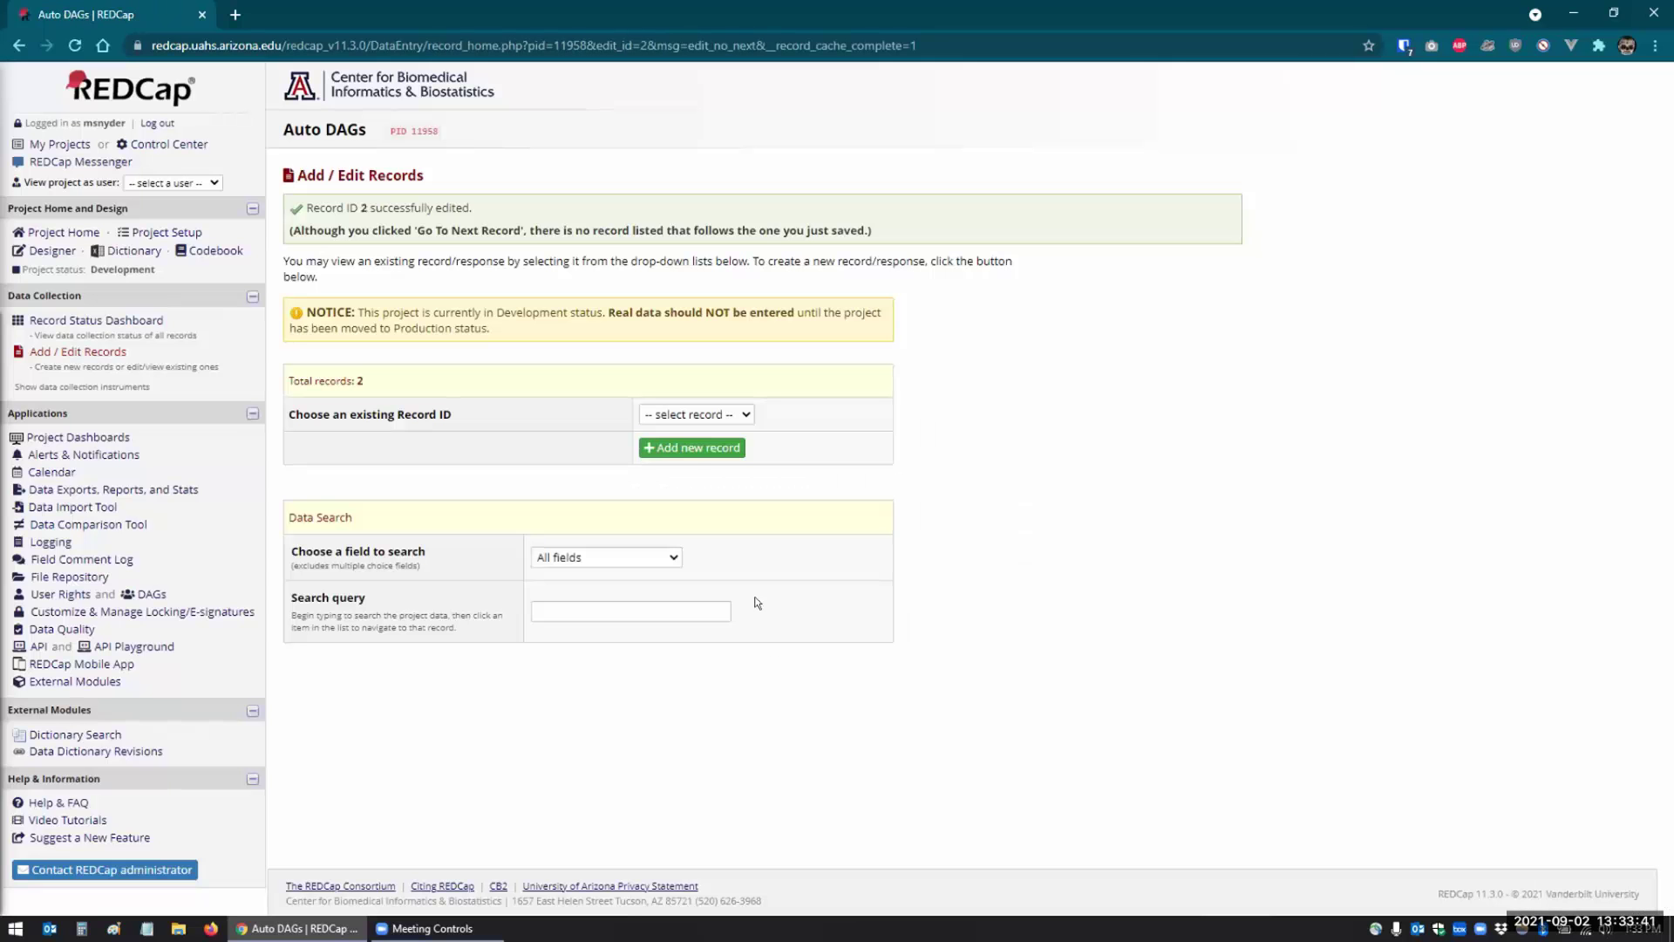
- Add record 3 with Clinic Site Phoenix and a first and last name, and save it
left_click(671, 449)
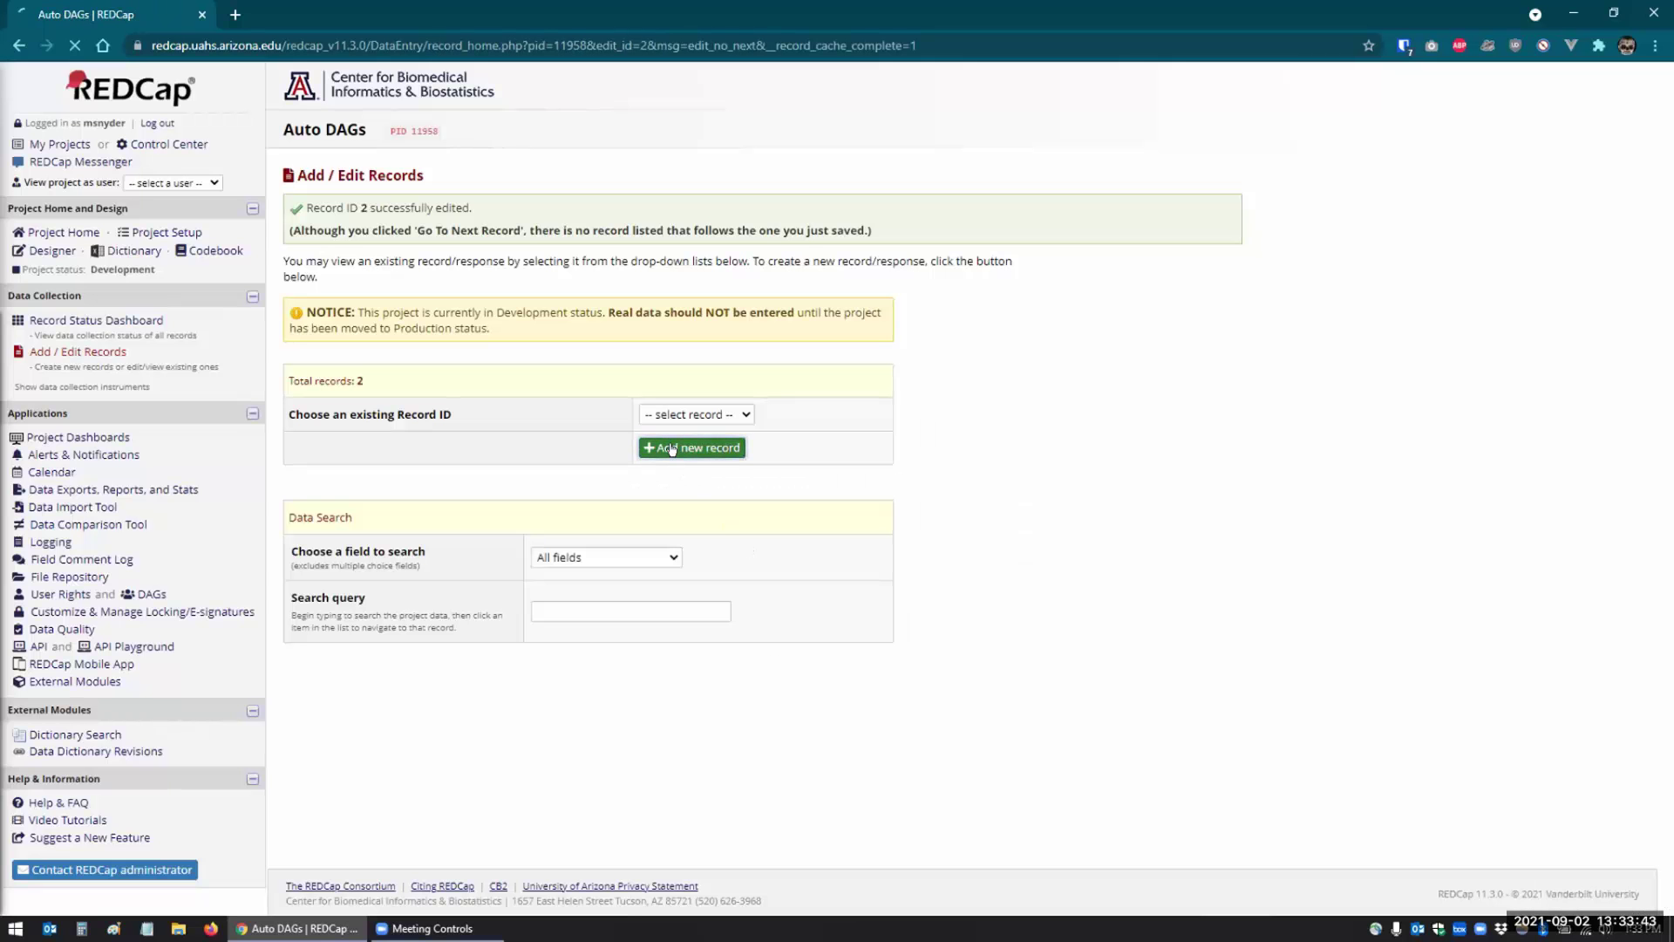
type("Phoenix")
key("Tab")
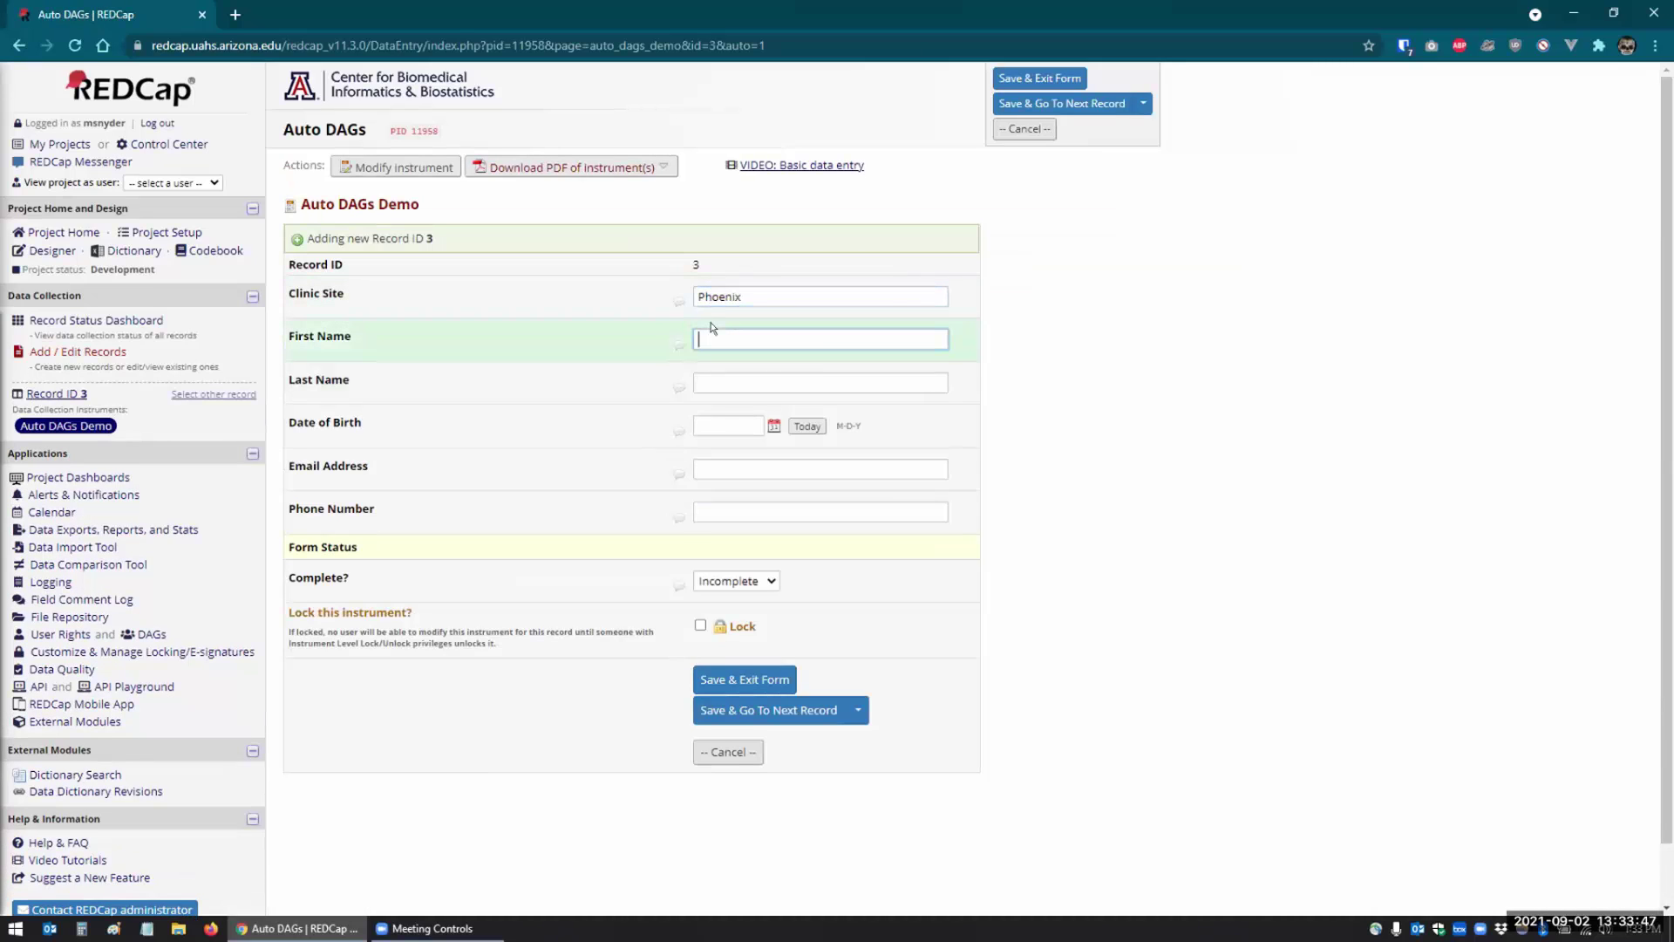
key("Tab")
key("Tab")
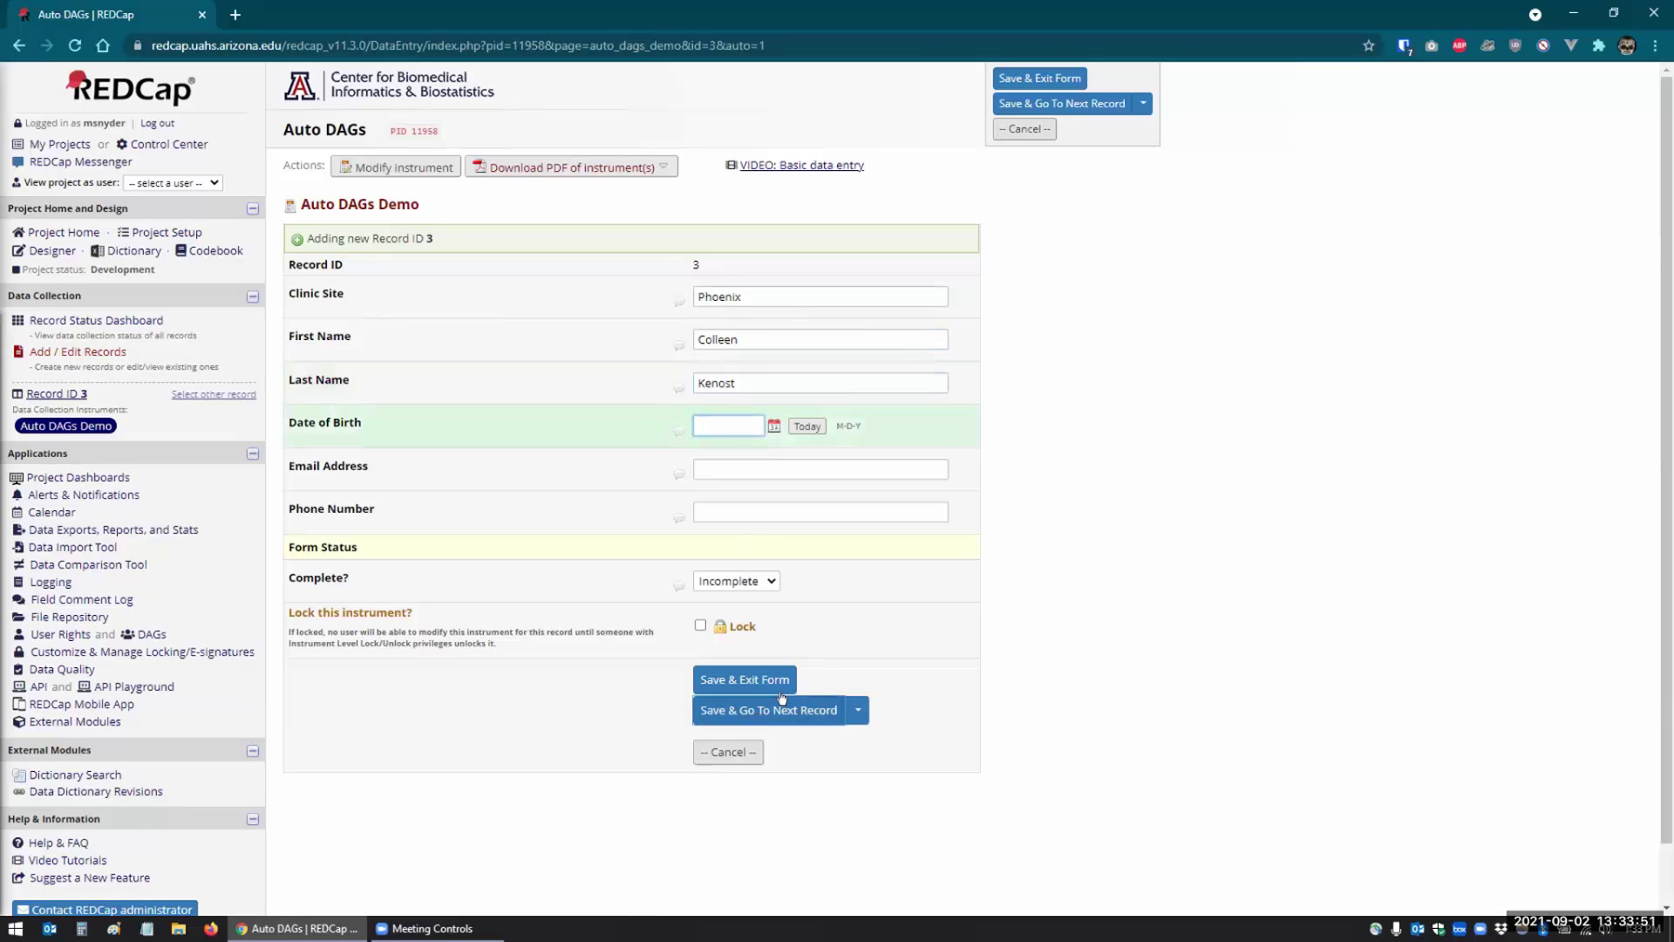
left_click(777, 713)
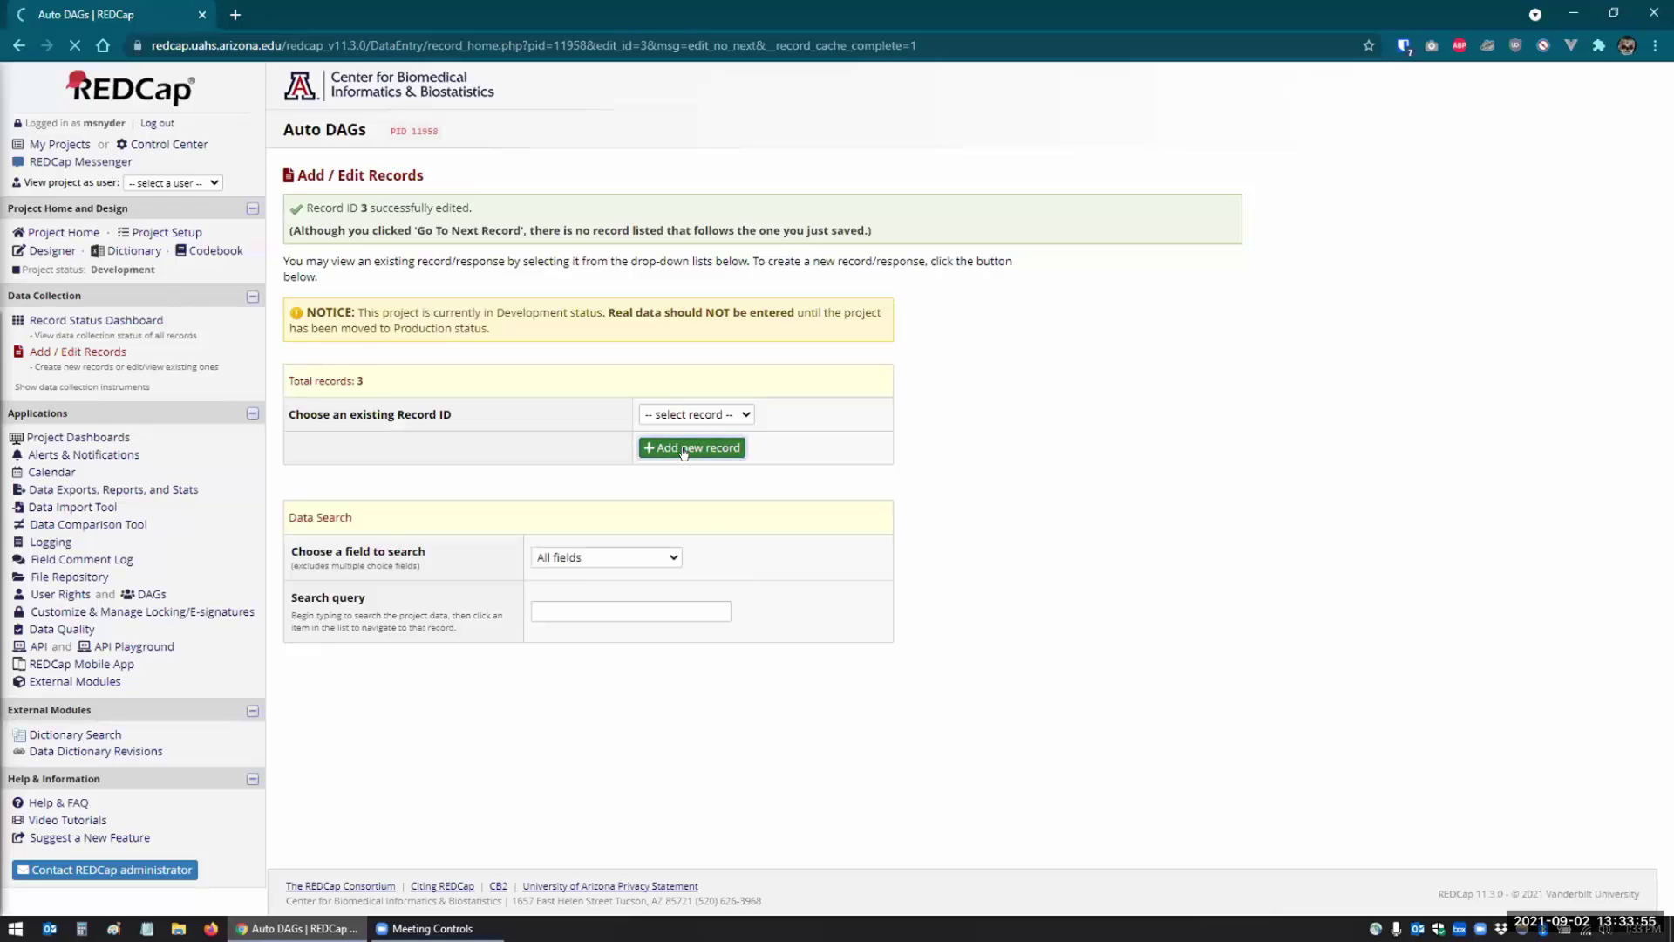
- Add record 4 with Clinic Site Tucson (typed 'Tycson') and a first and last name, and save it
type("Tycson")
key("Tab")
key("Tab")
key("Tab")
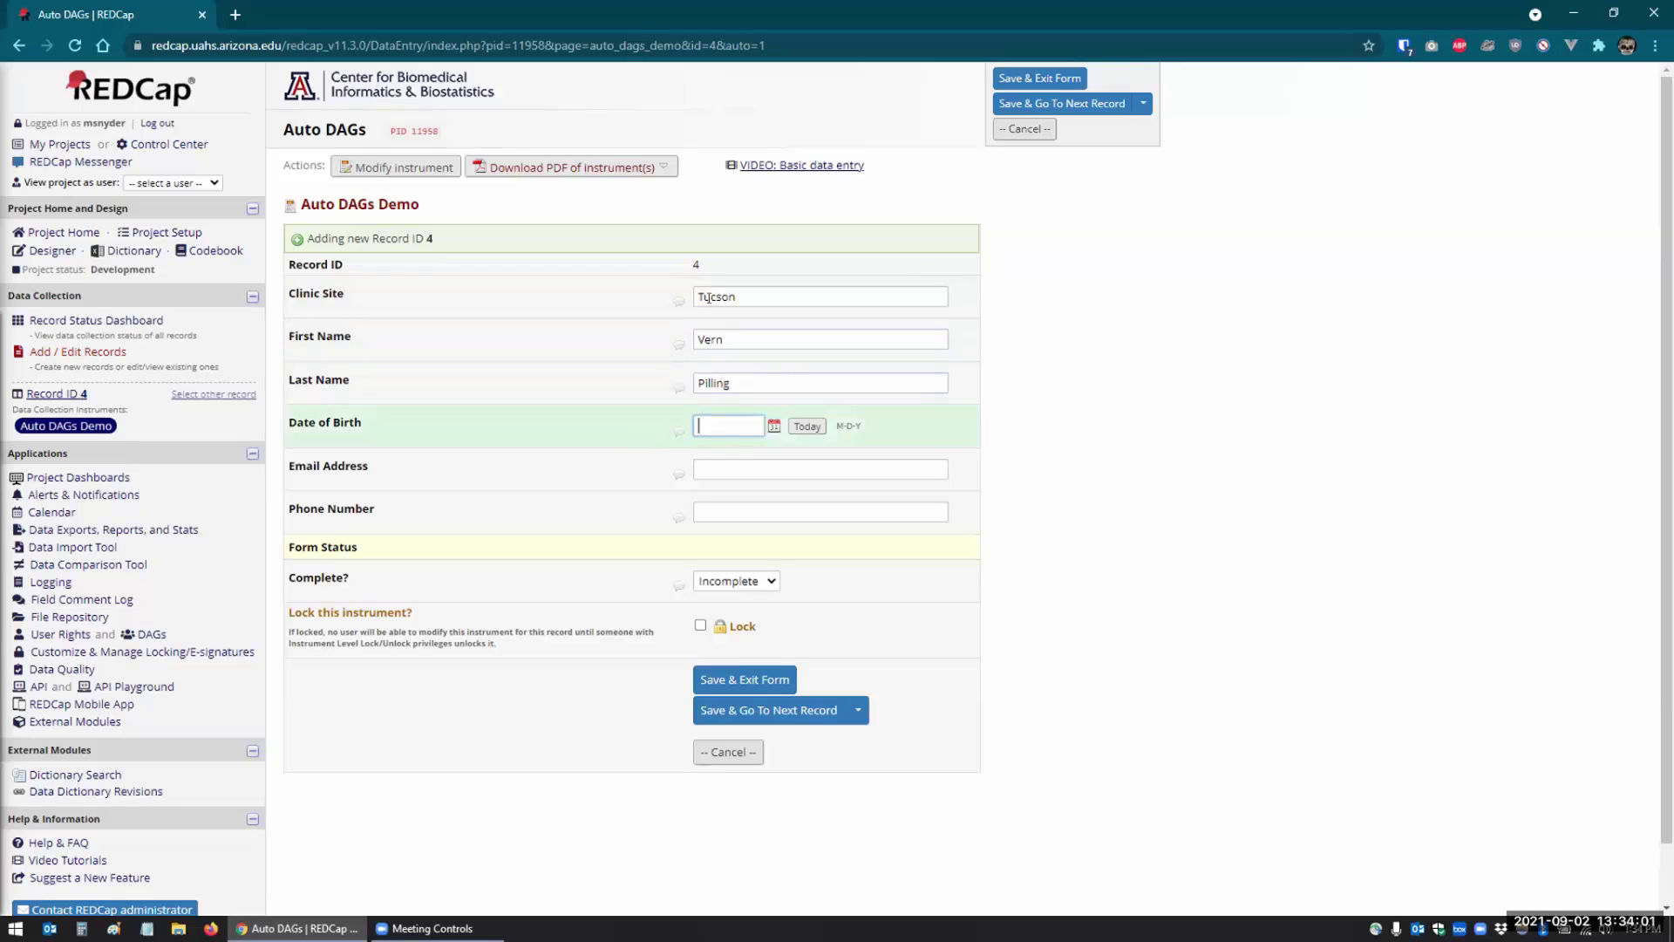
left_click(780, 704)
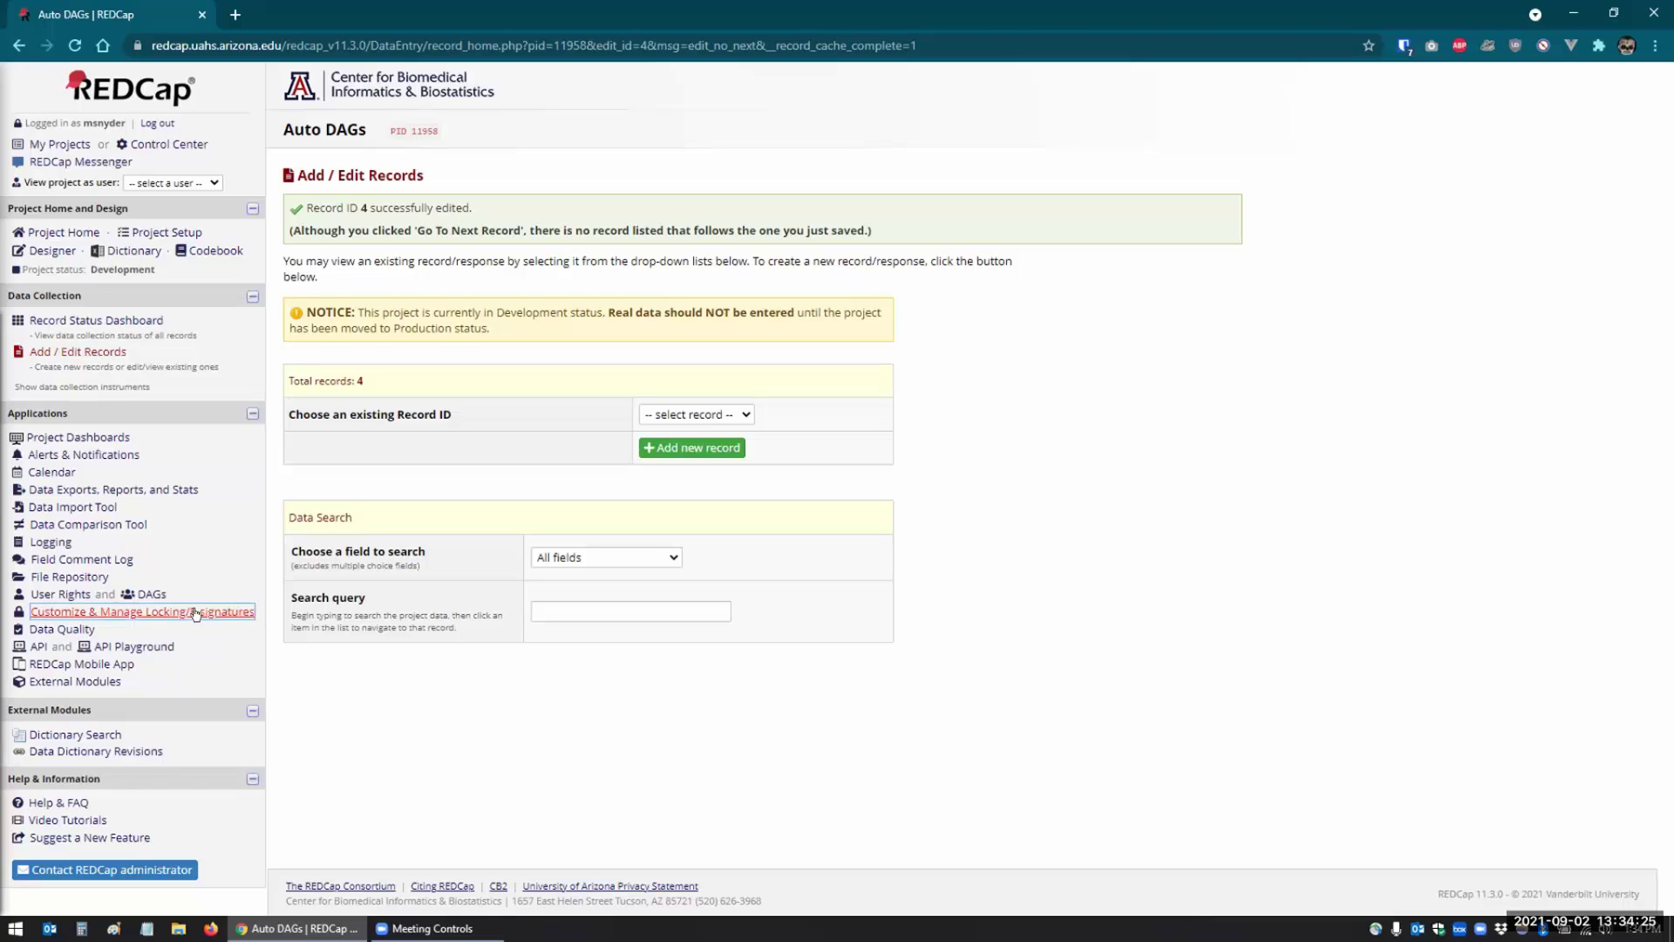
- Go to the Data Access Groups page, where all 4 records show as unassigned
left_click(140, 595)
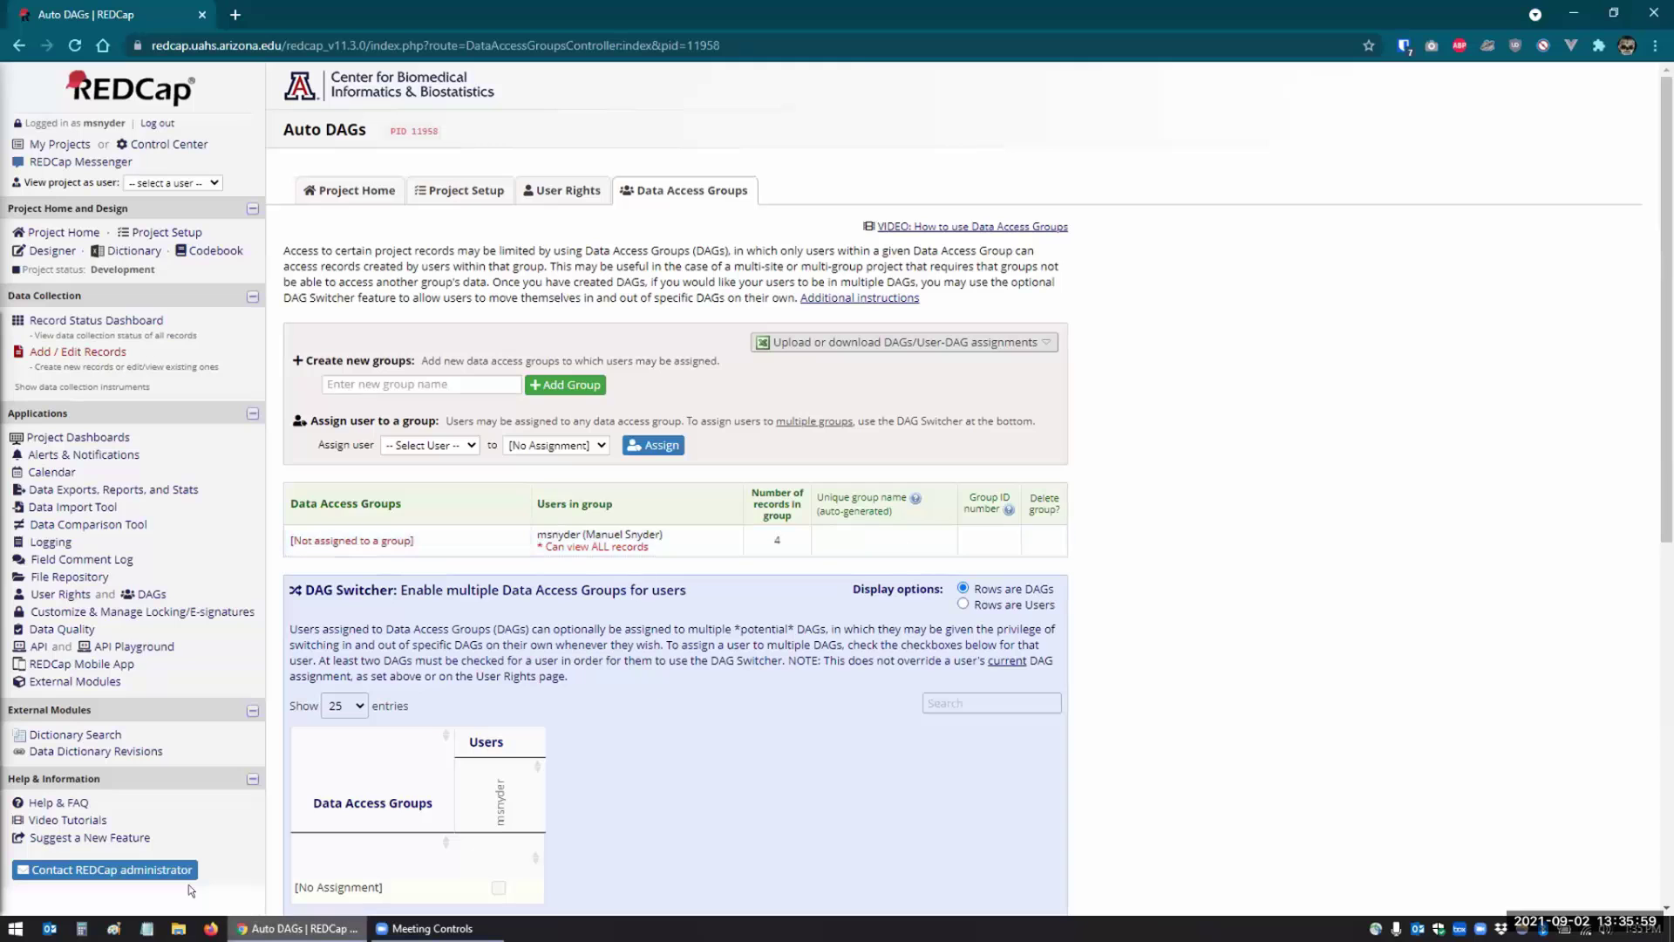
- Enable the Auto DAGs external module (searched 'auto') and save clinic_site as its field
left_click(53, 673)
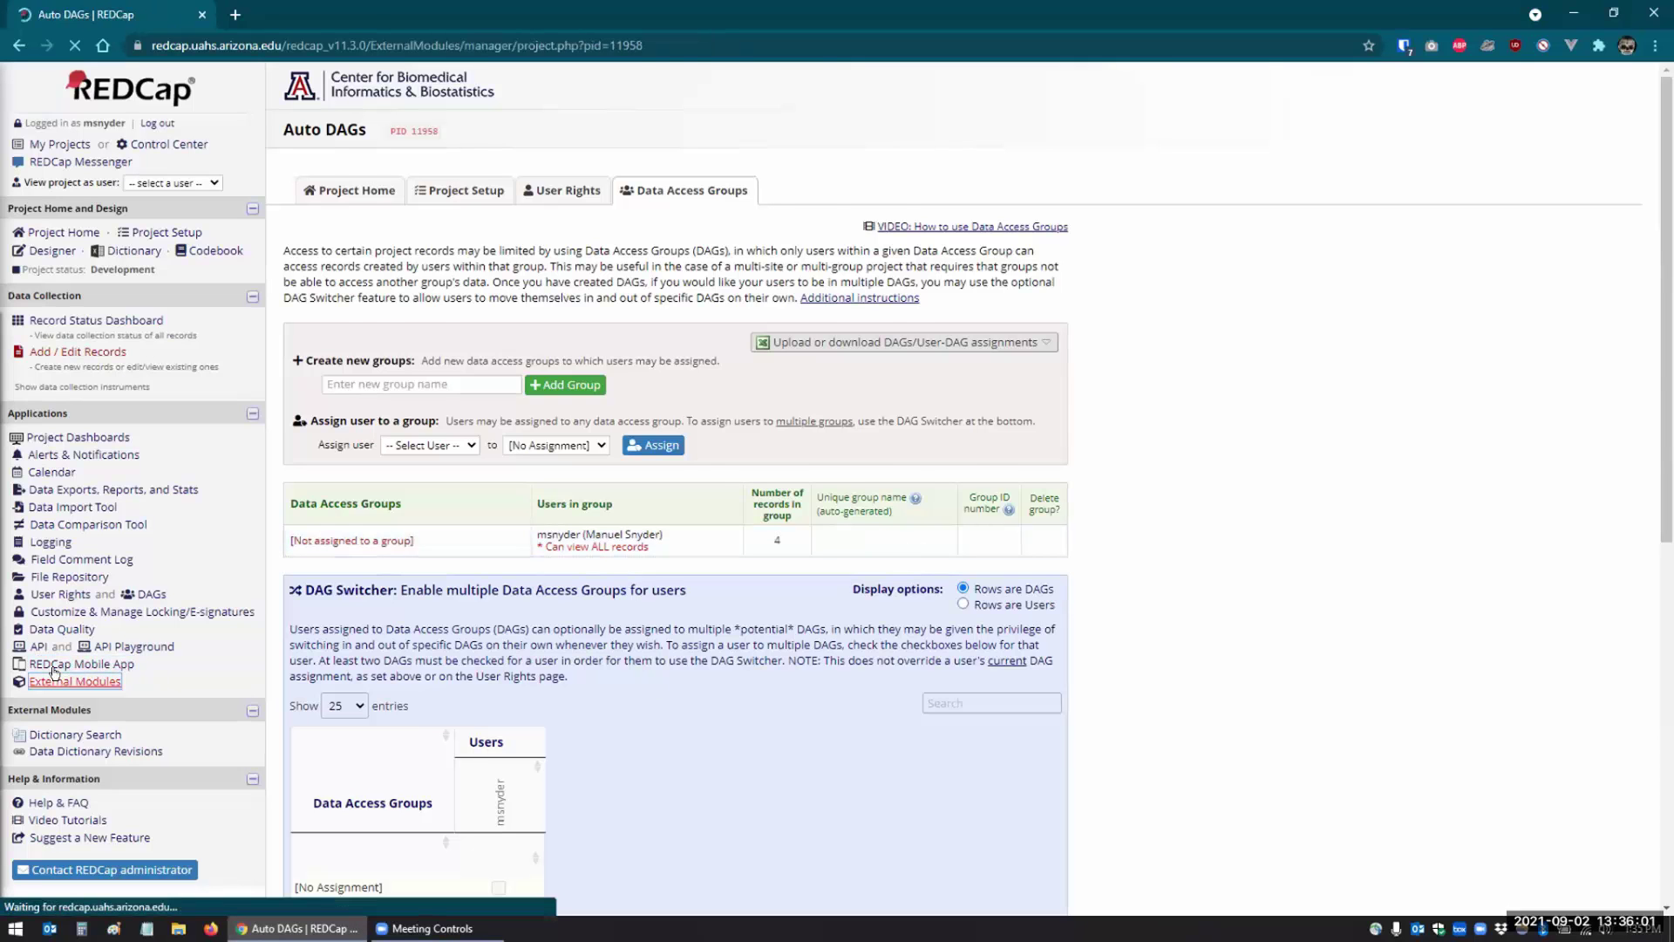
left_click(359, 406)
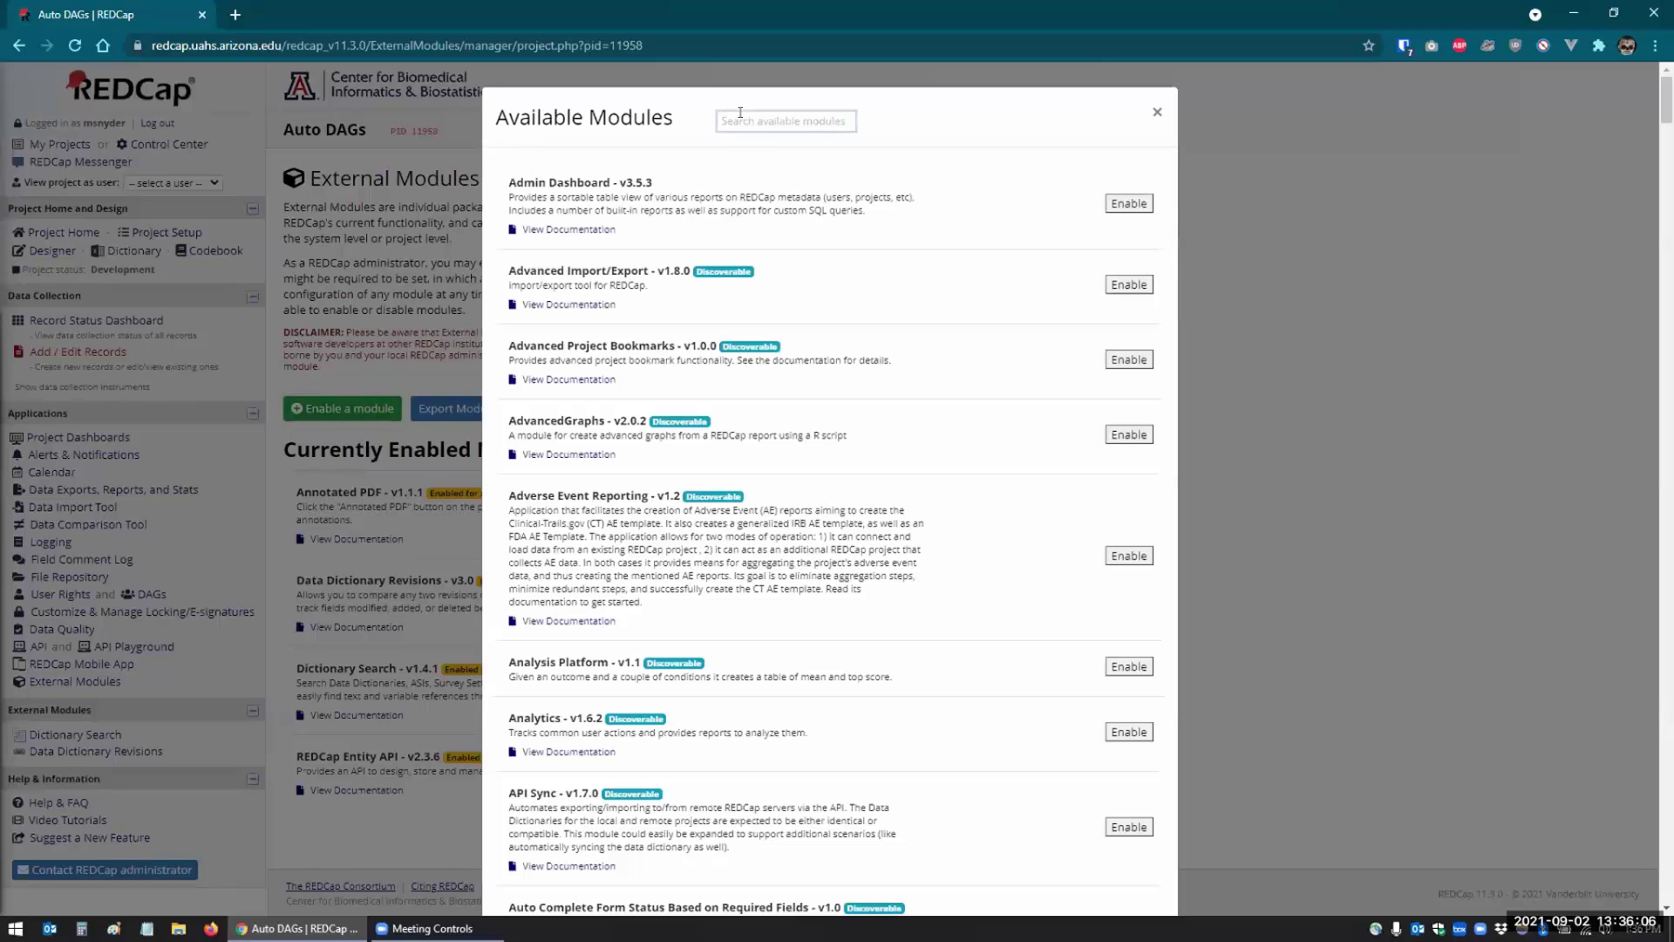
left_click(739, 112)
type("auto")
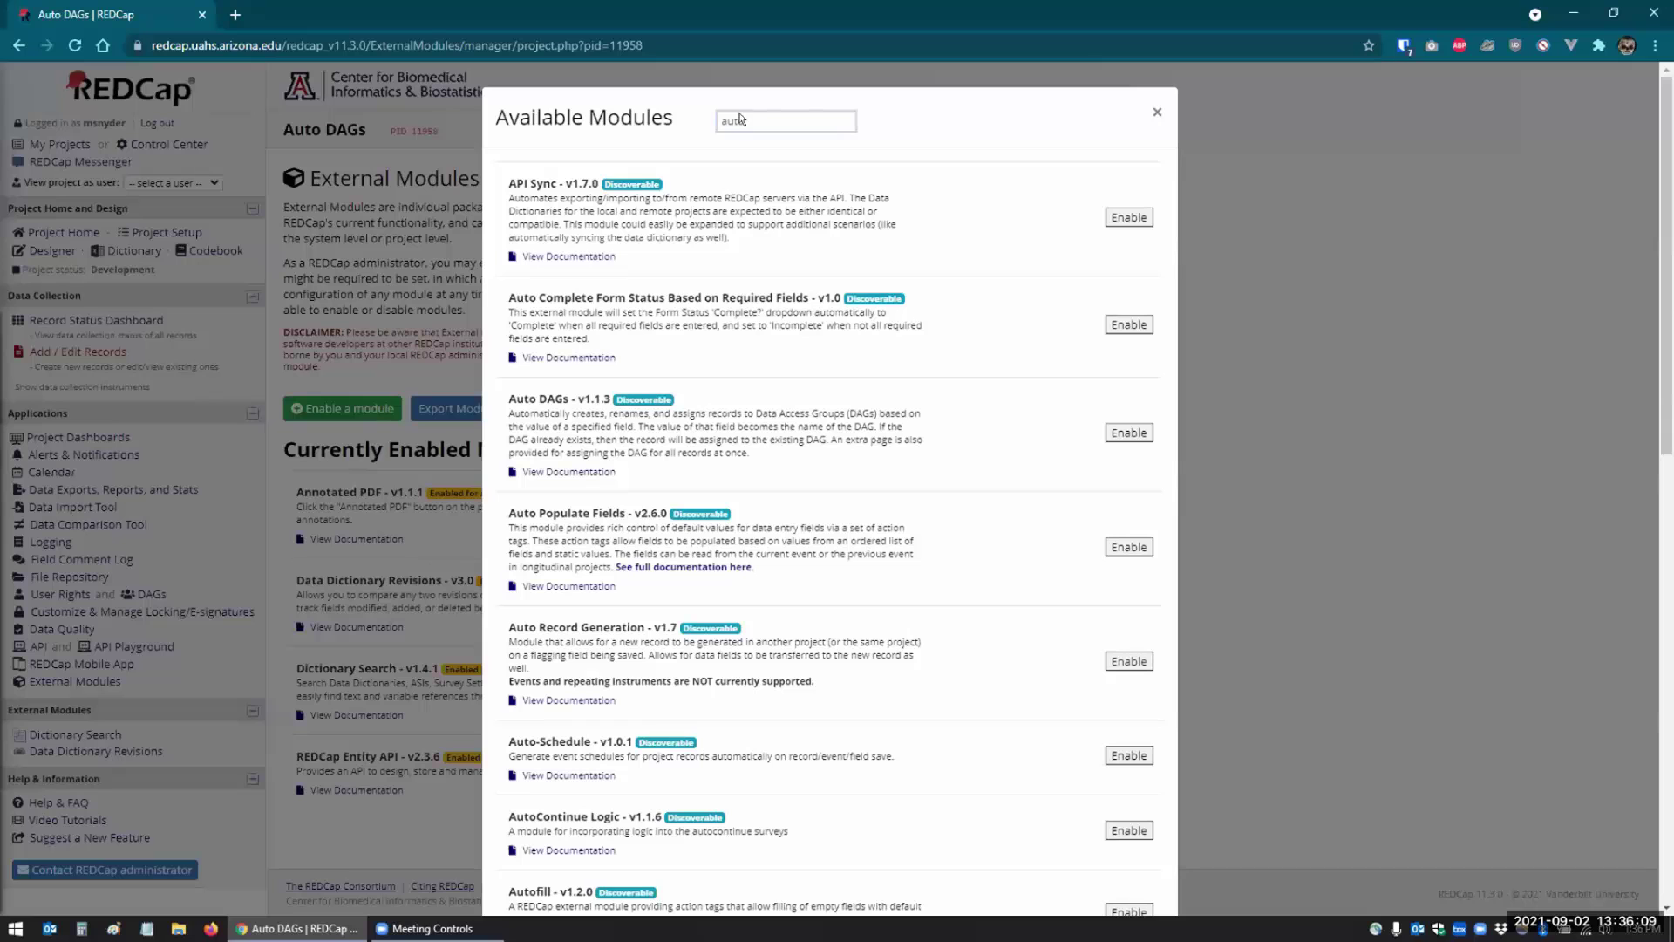
left_click(1109, 433)
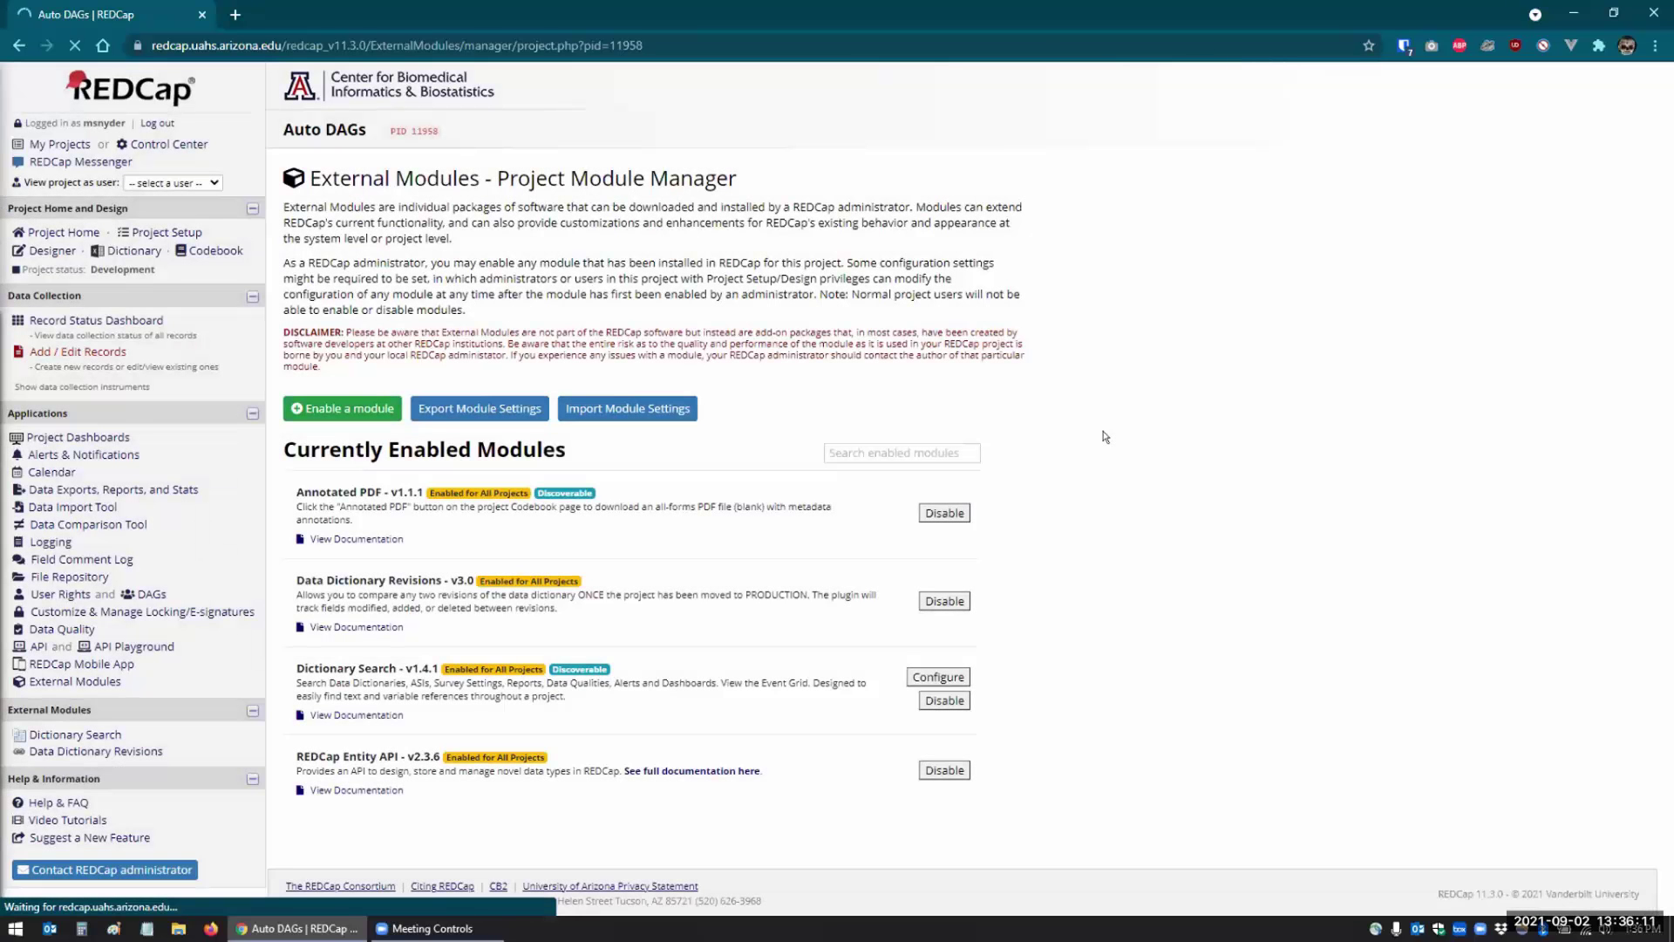
left_click(938, 596)
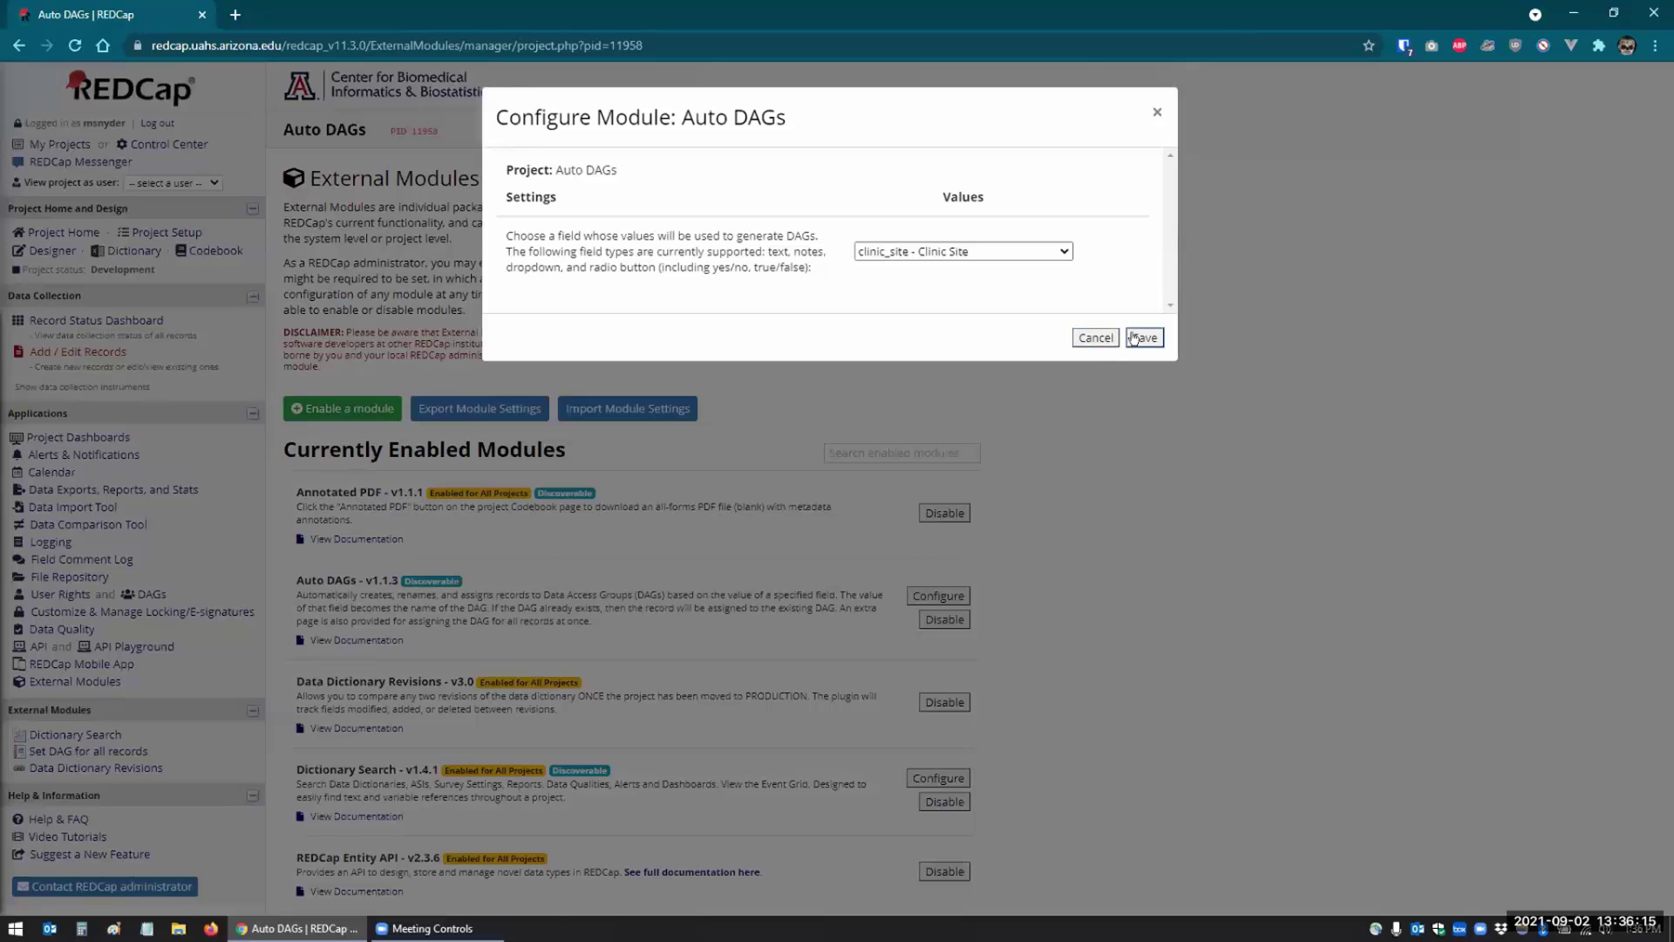
left_click(1140, 337)
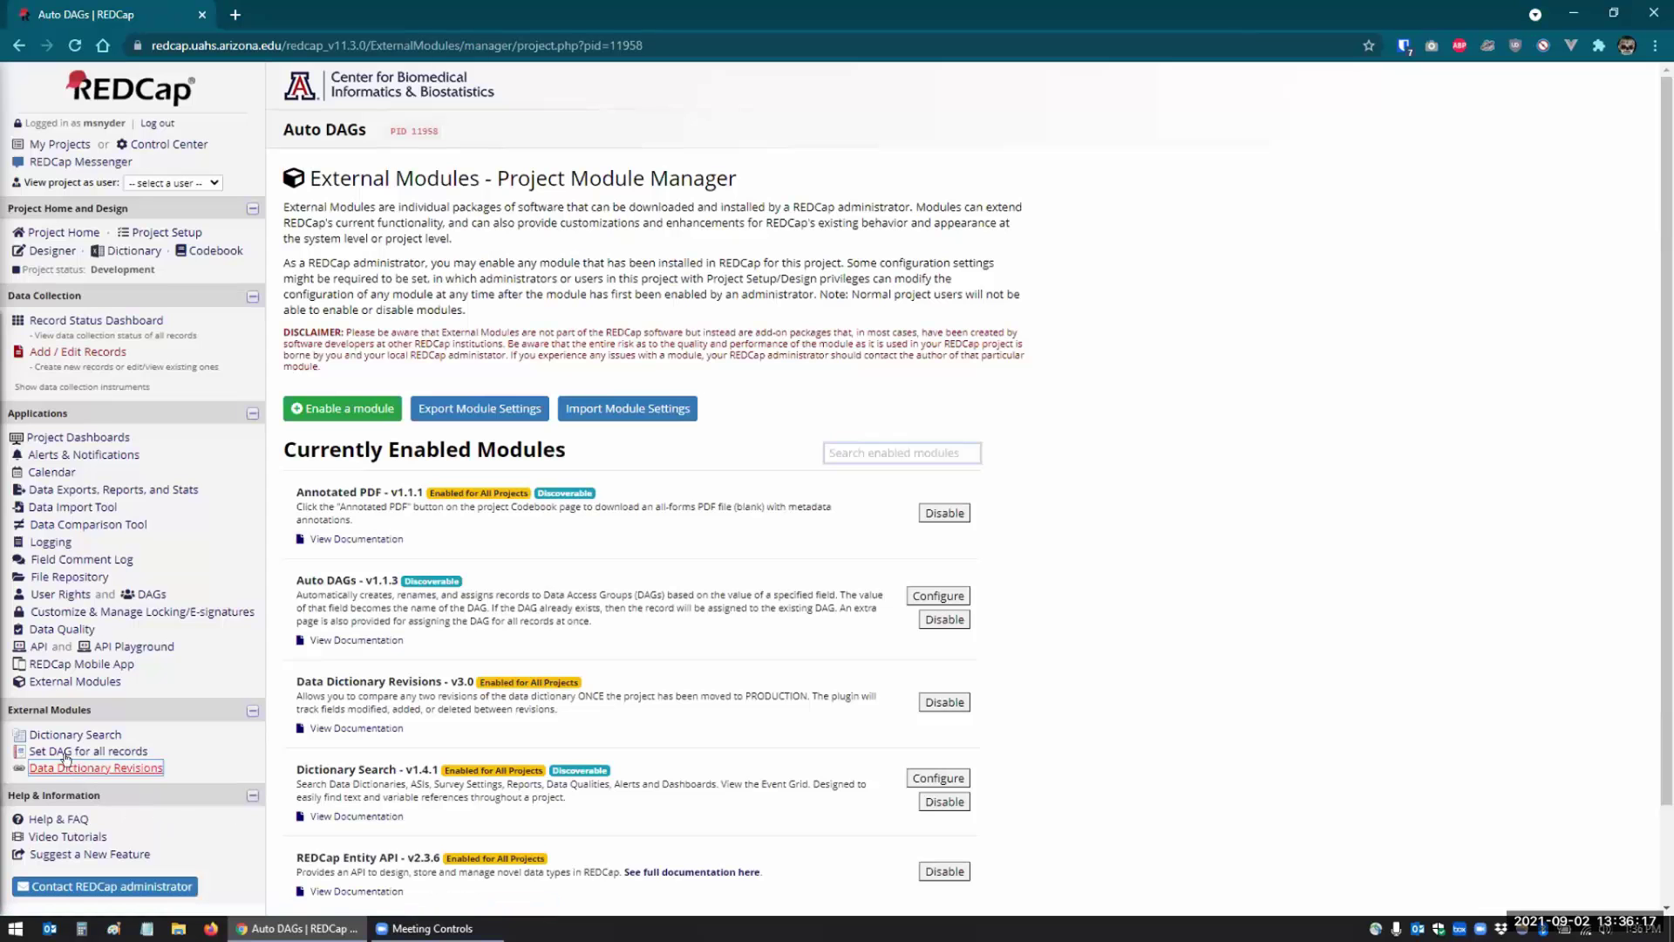
- Run Set DAG for all records to assign groups to every existing record
left_click(52, 751)
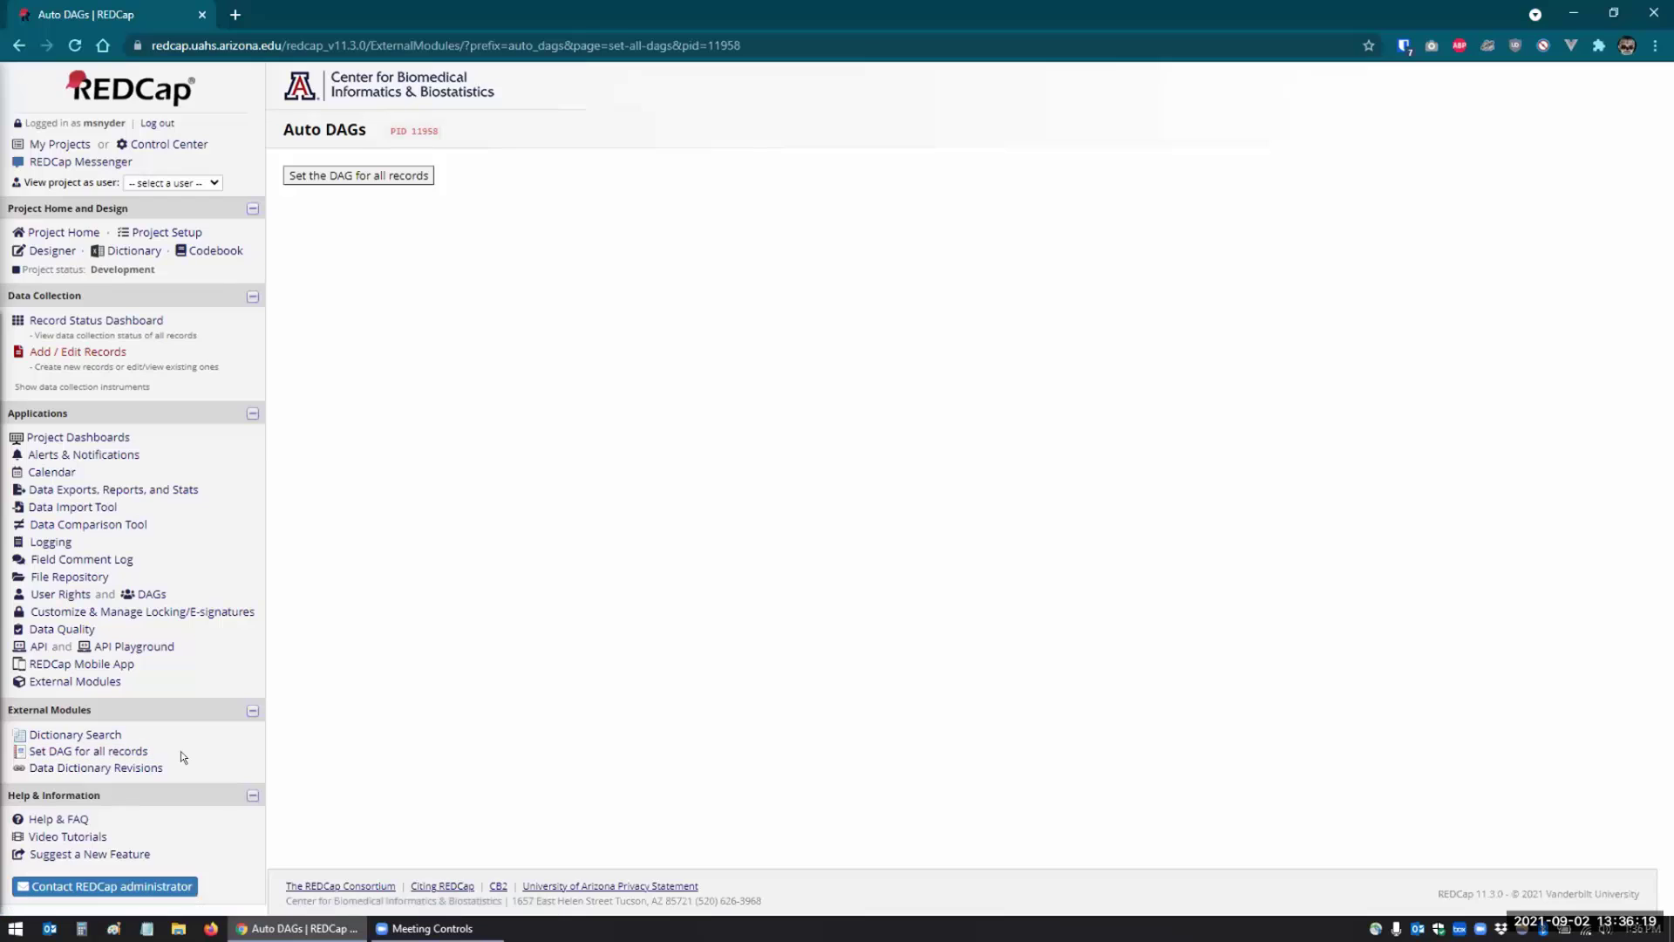
left_click(414, 173)
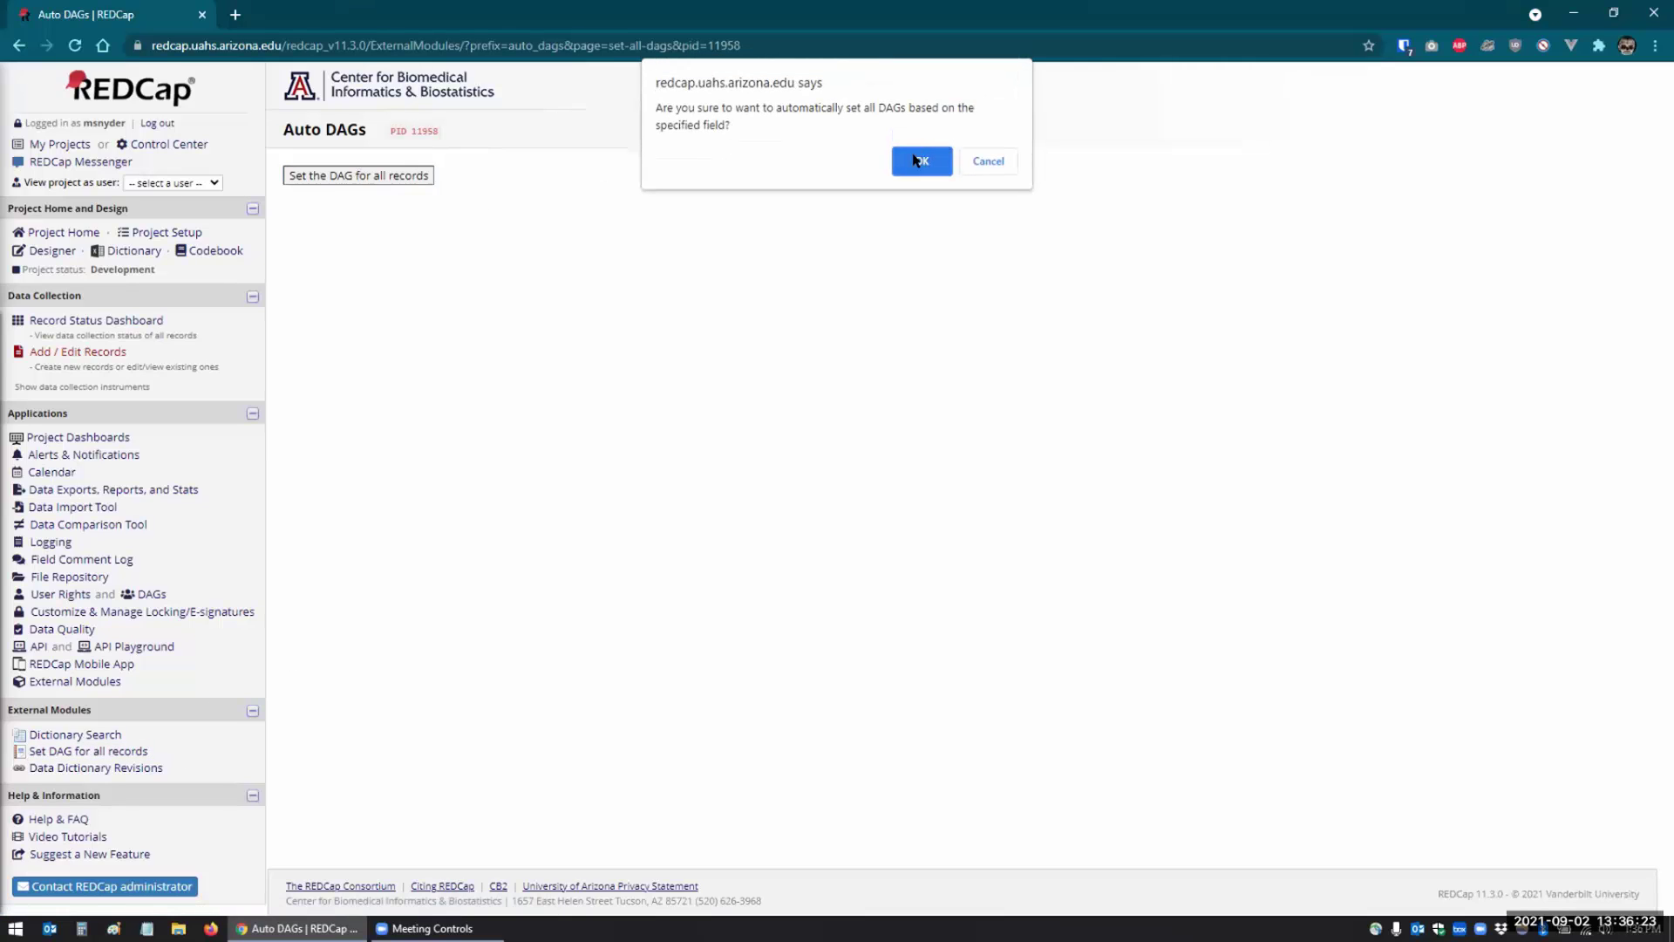
left_click(915, 159)
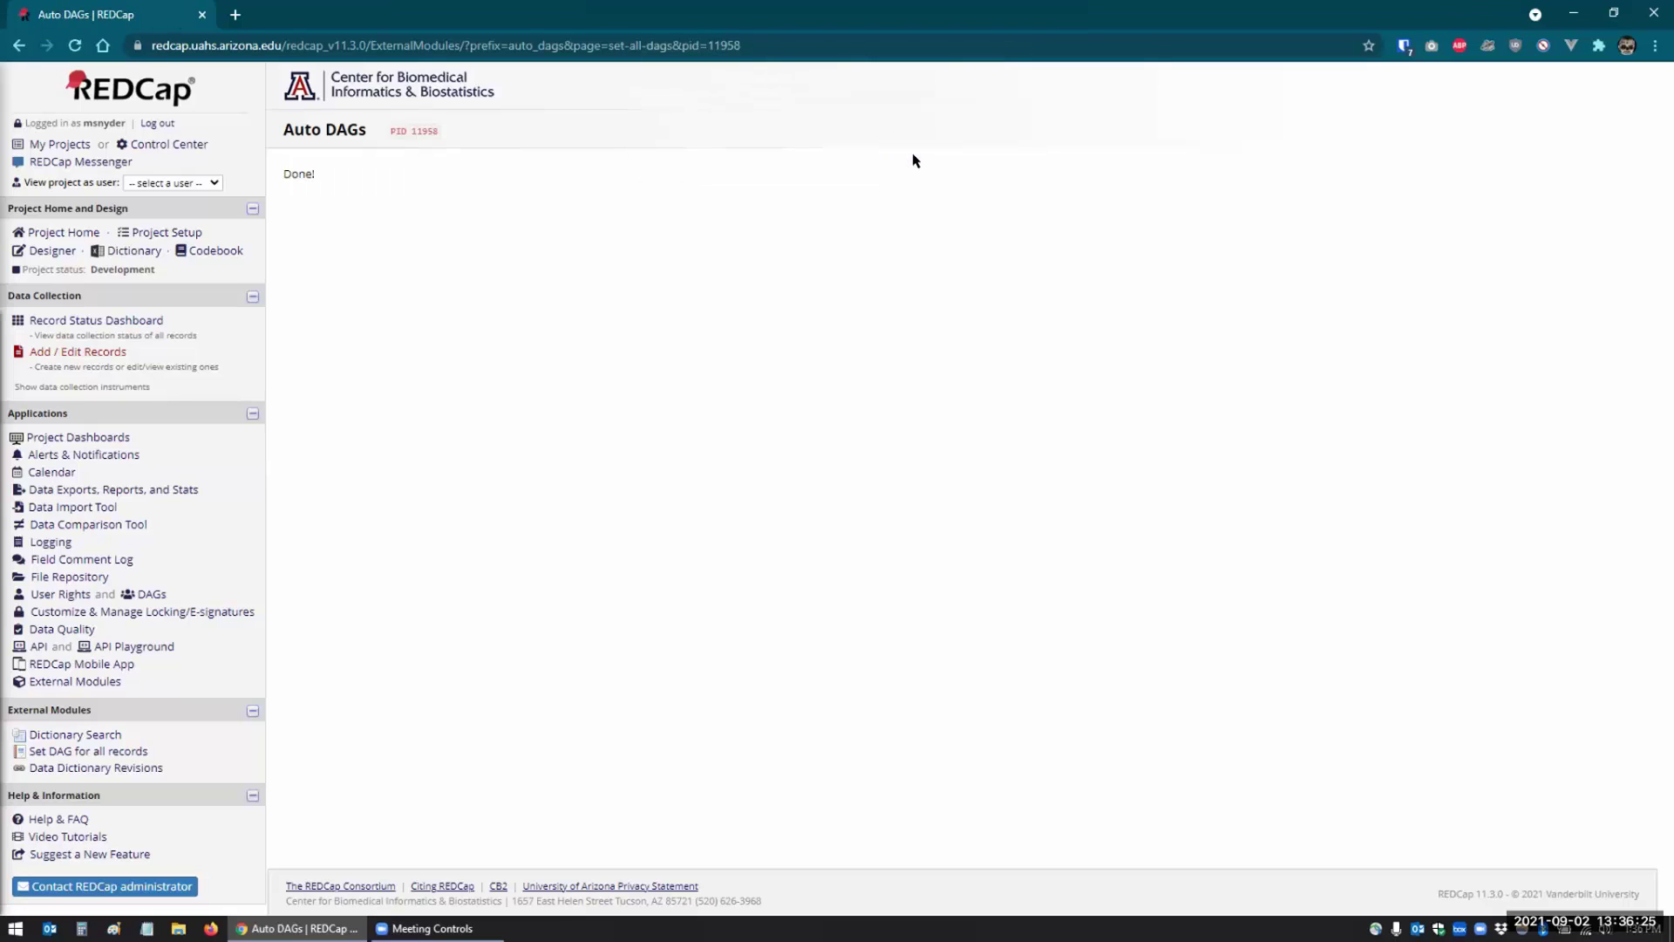
- Review the Phoenix, Tempe and Tucson groups holding 1, 1 and 2 records, checking the Select User list
left_click(151, 593)
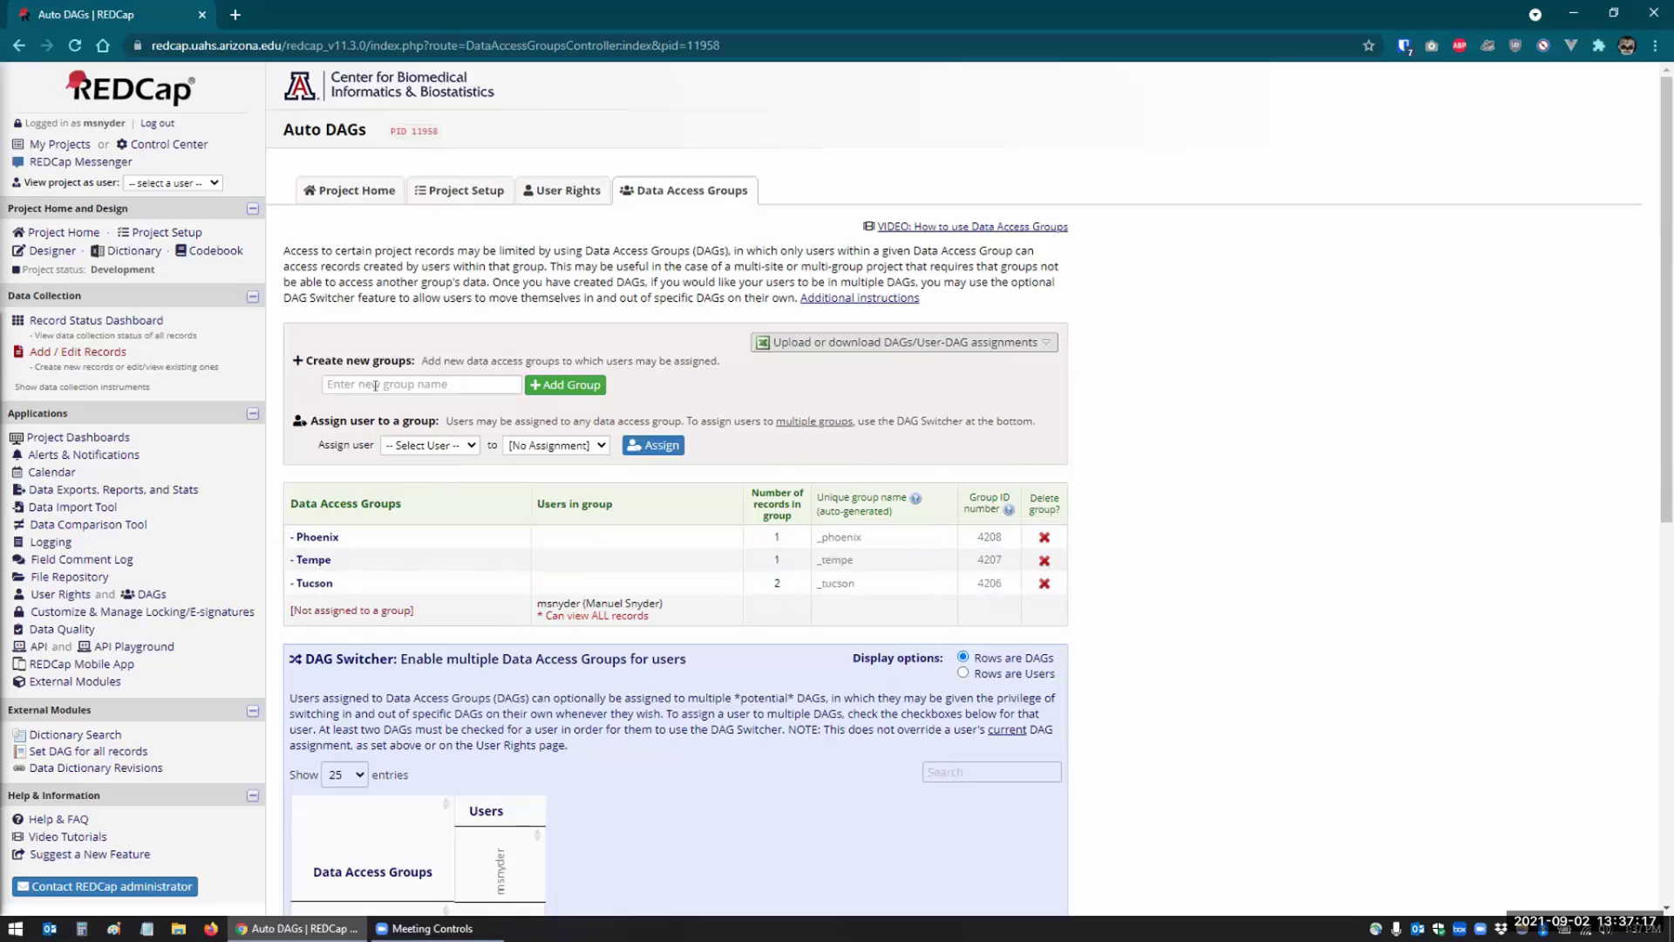
left_click(401, 446)
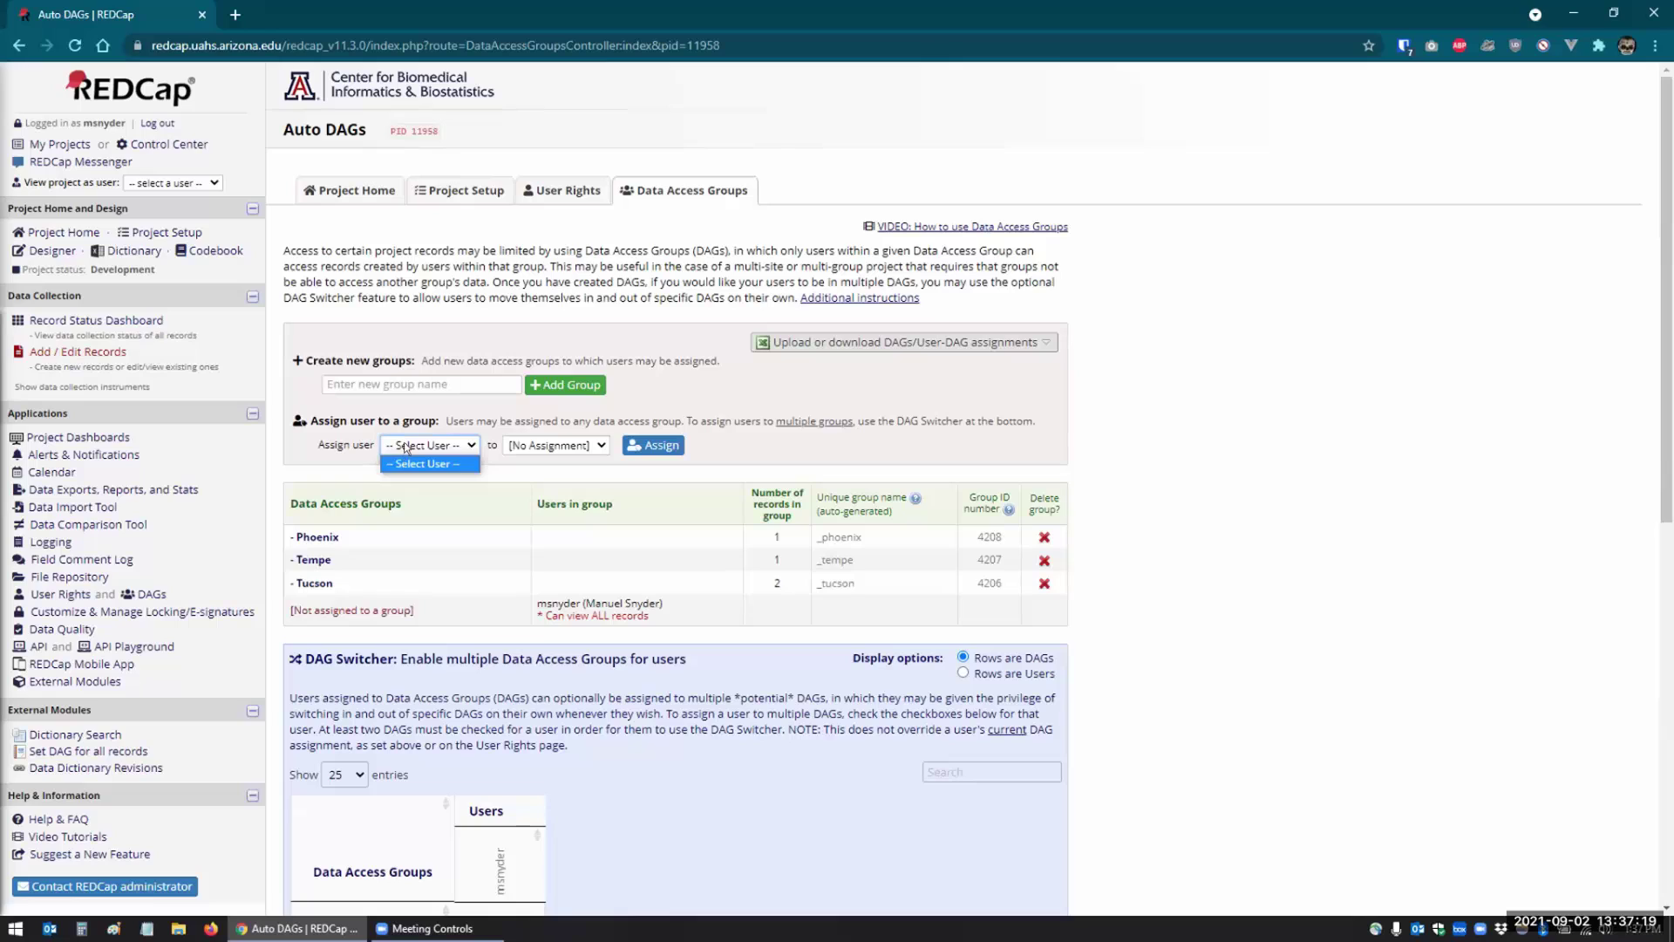
left_click(404, 448)
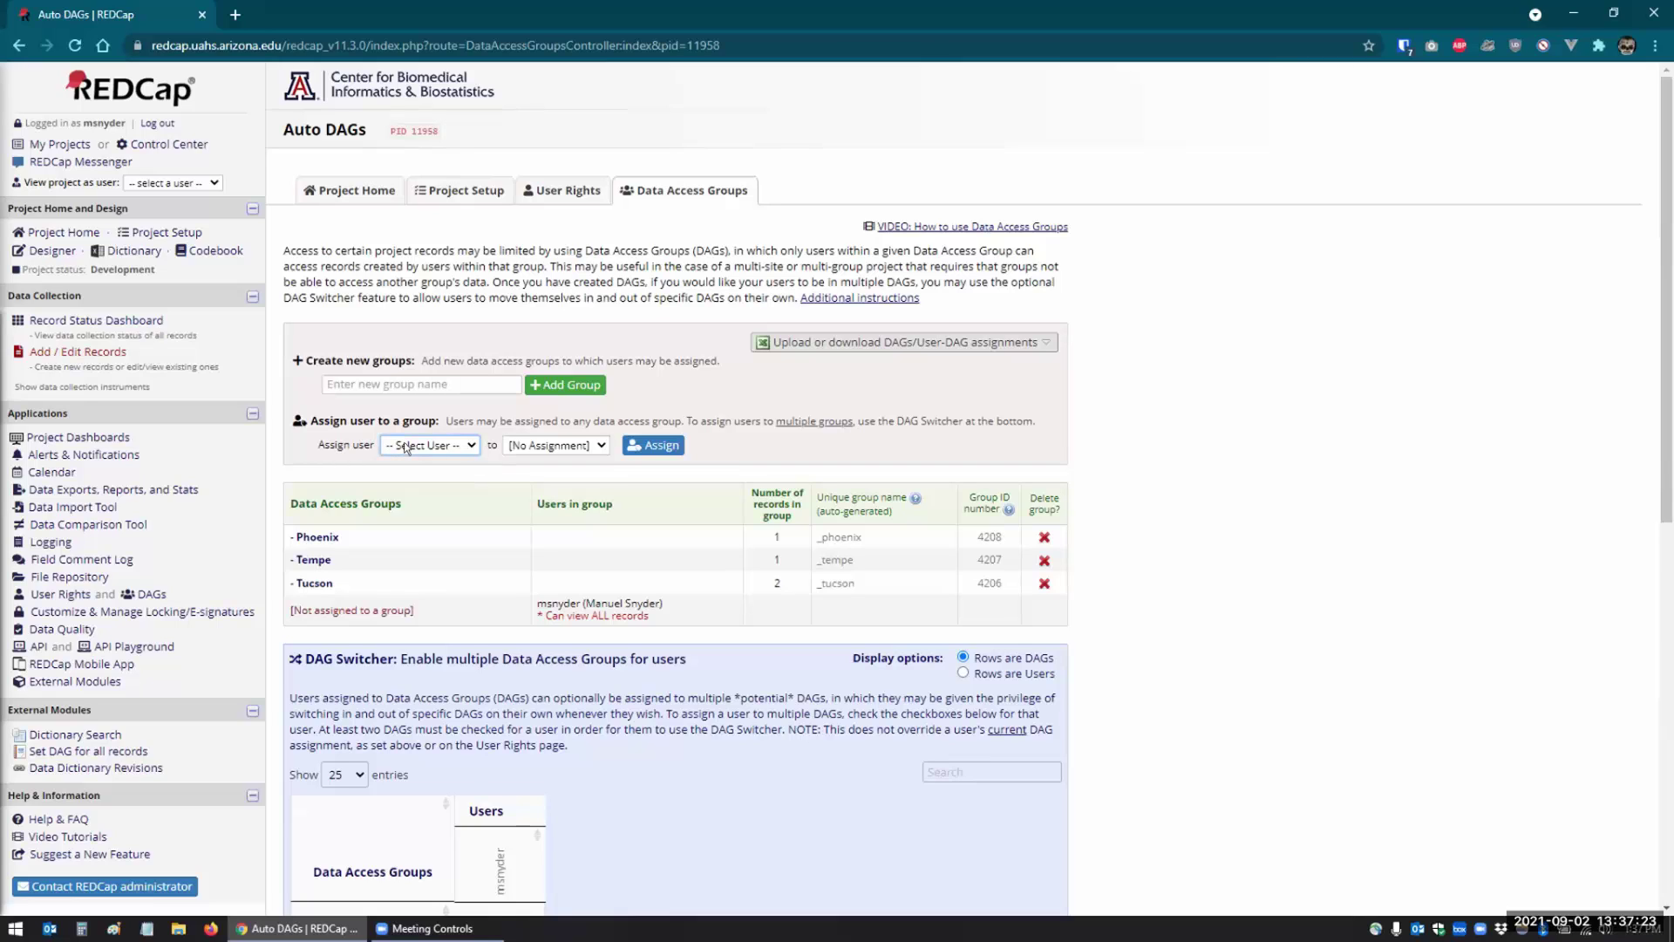
left_click(1084, 384)
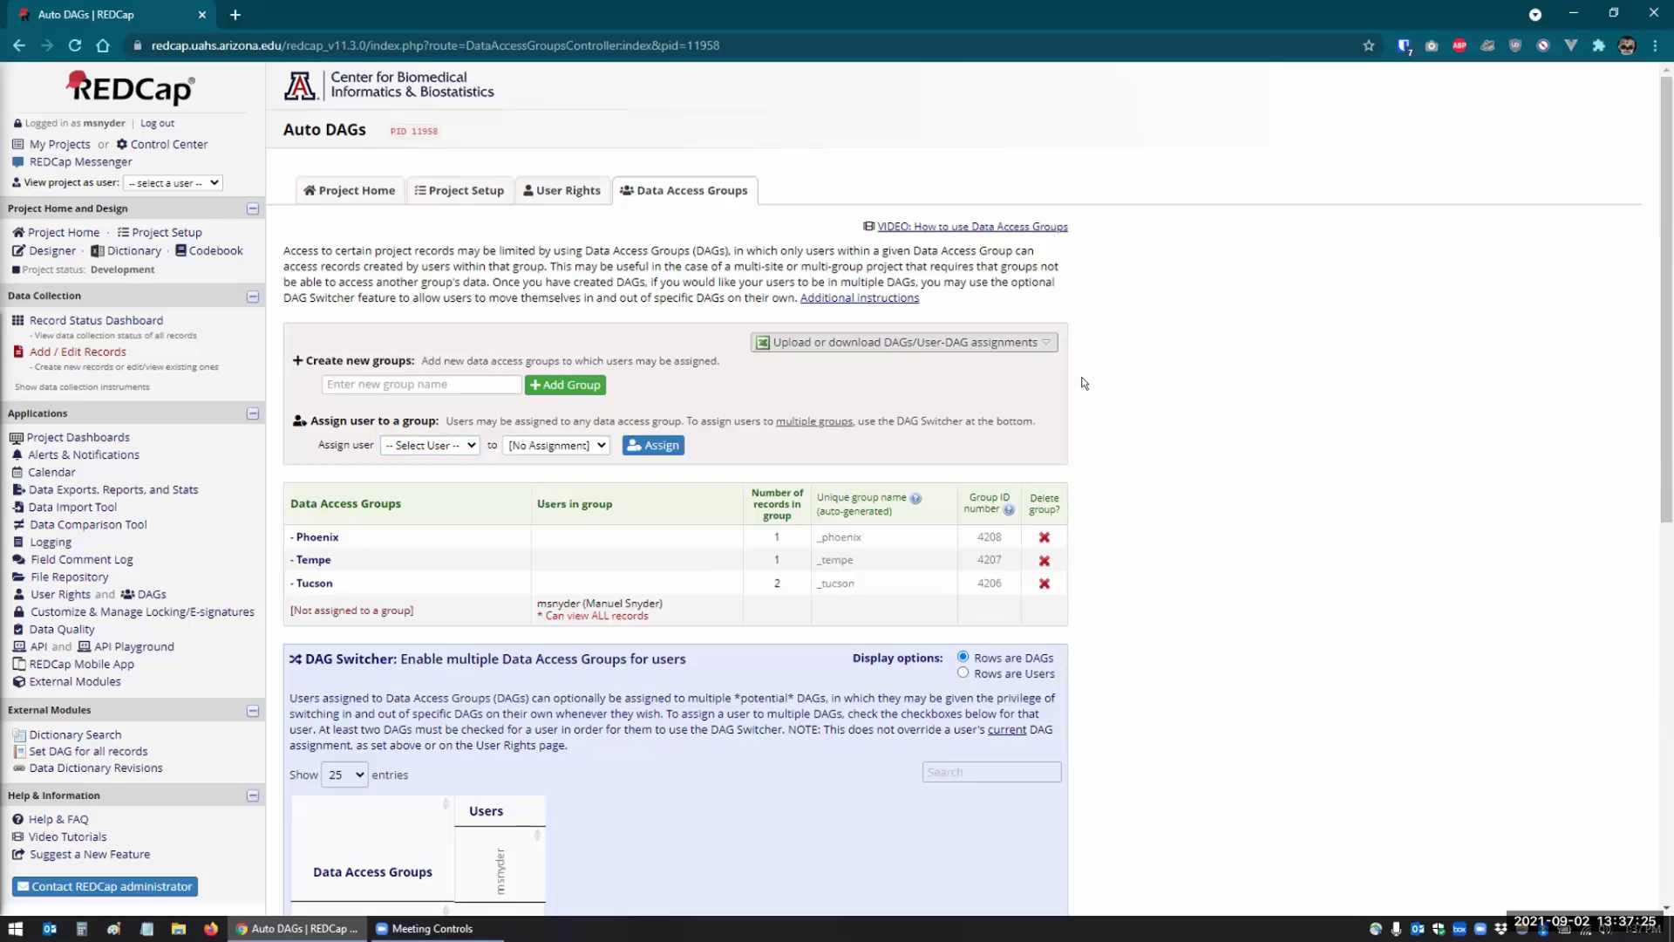